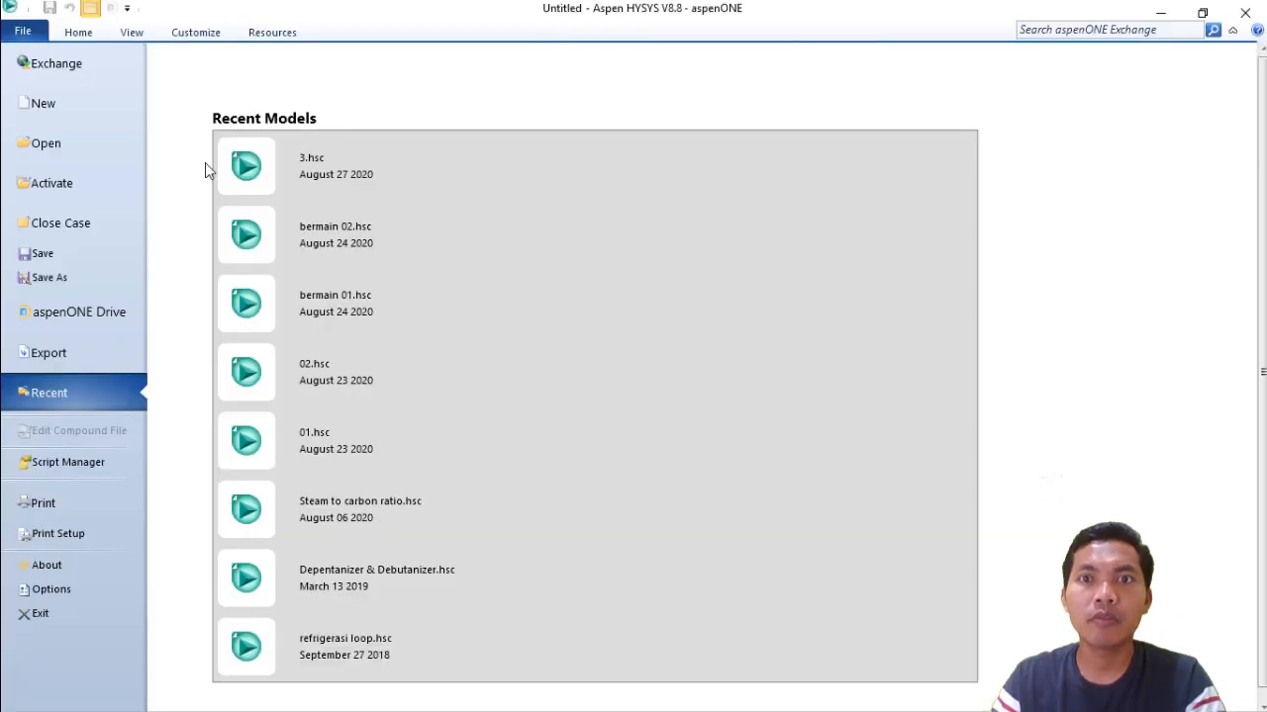
- Create a new simulation case and add an empty component list from the HYSYS databank
left_click(71, 111)
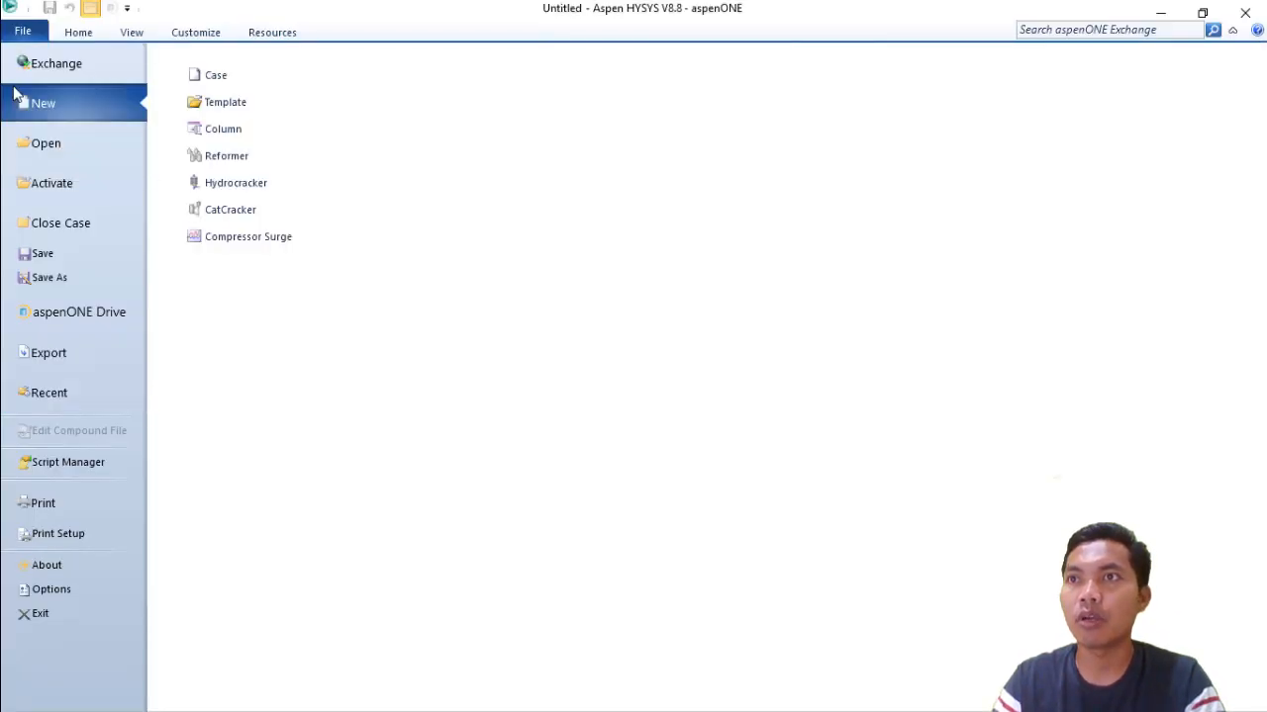
left_click(213, 86)
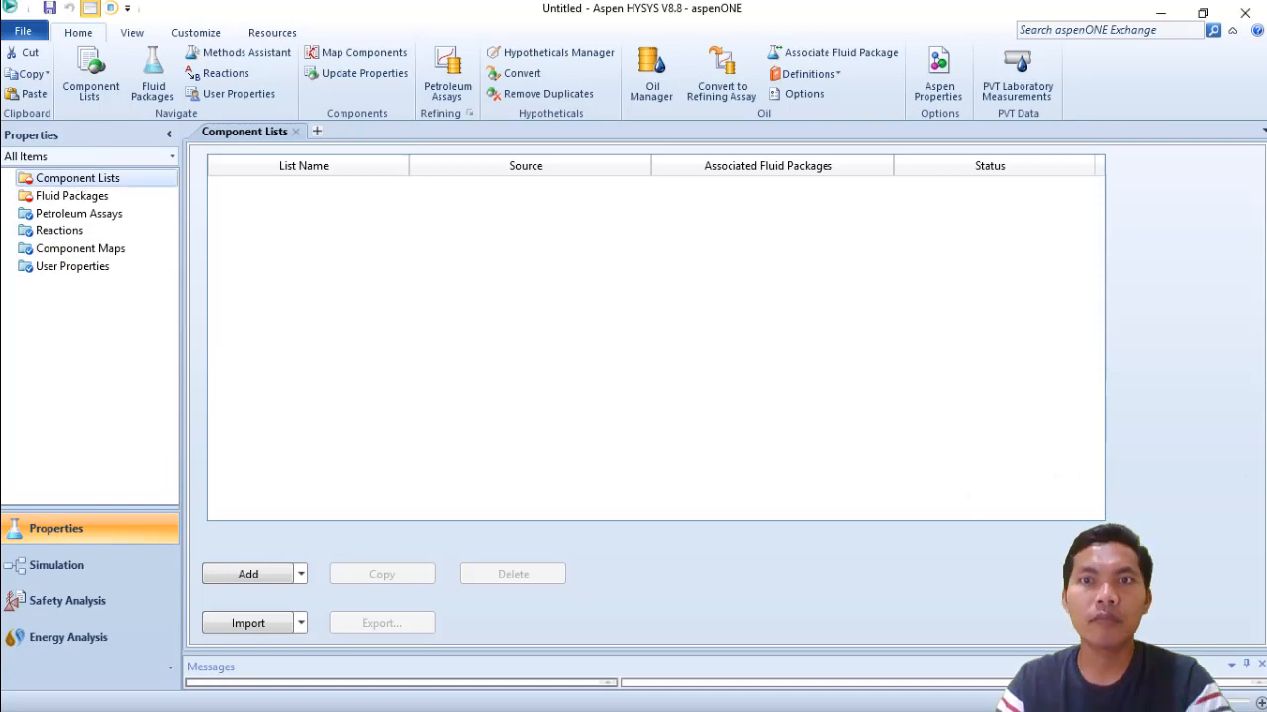
left_click(247, 575)
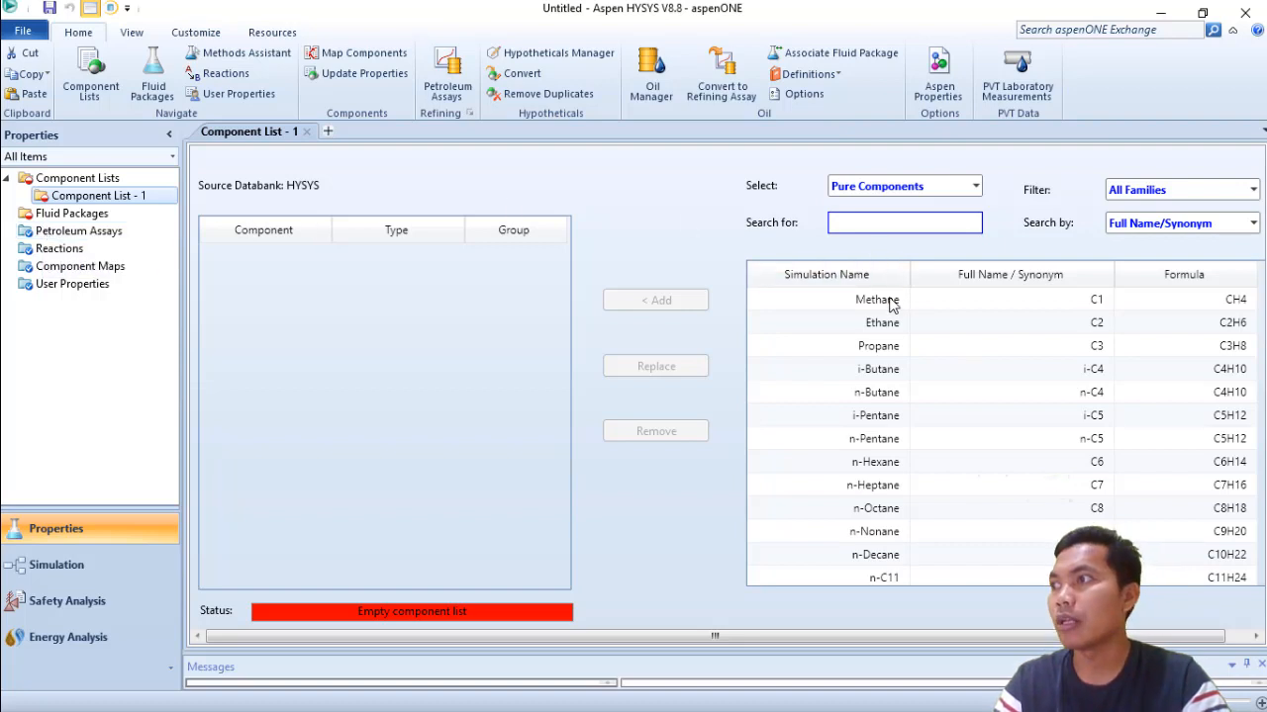
left_click(887, 225)
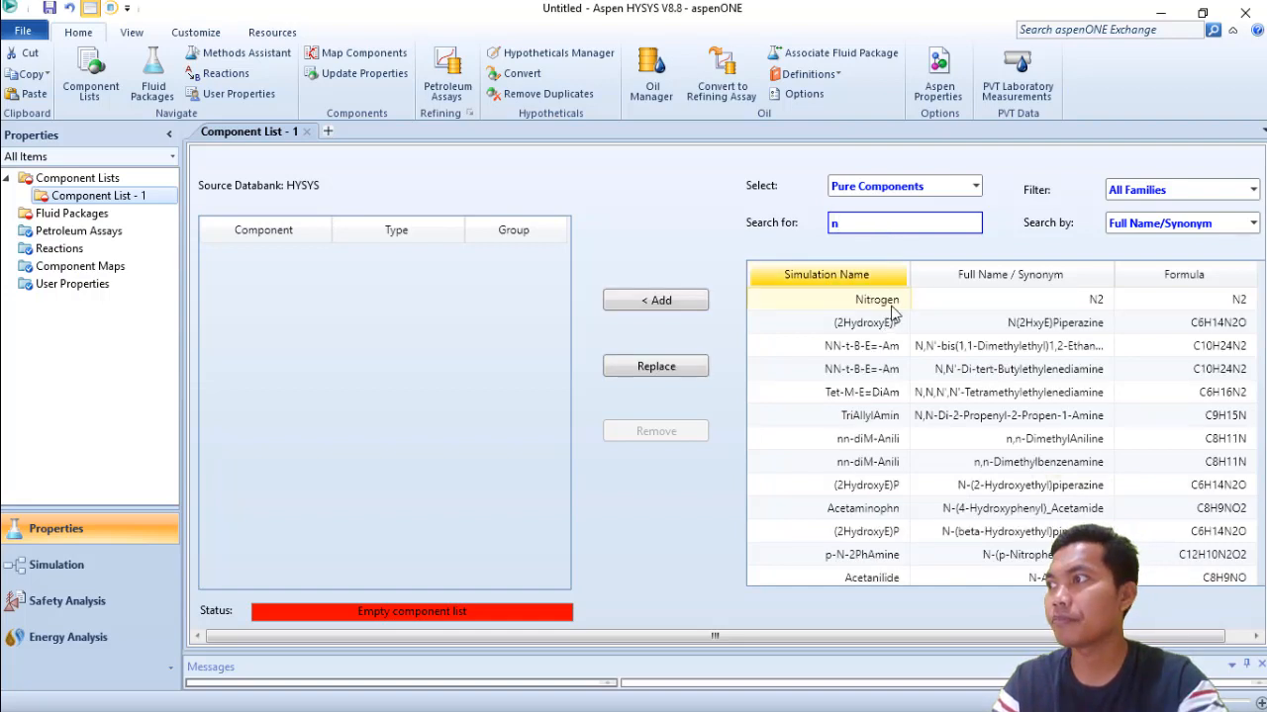
type("n bu")
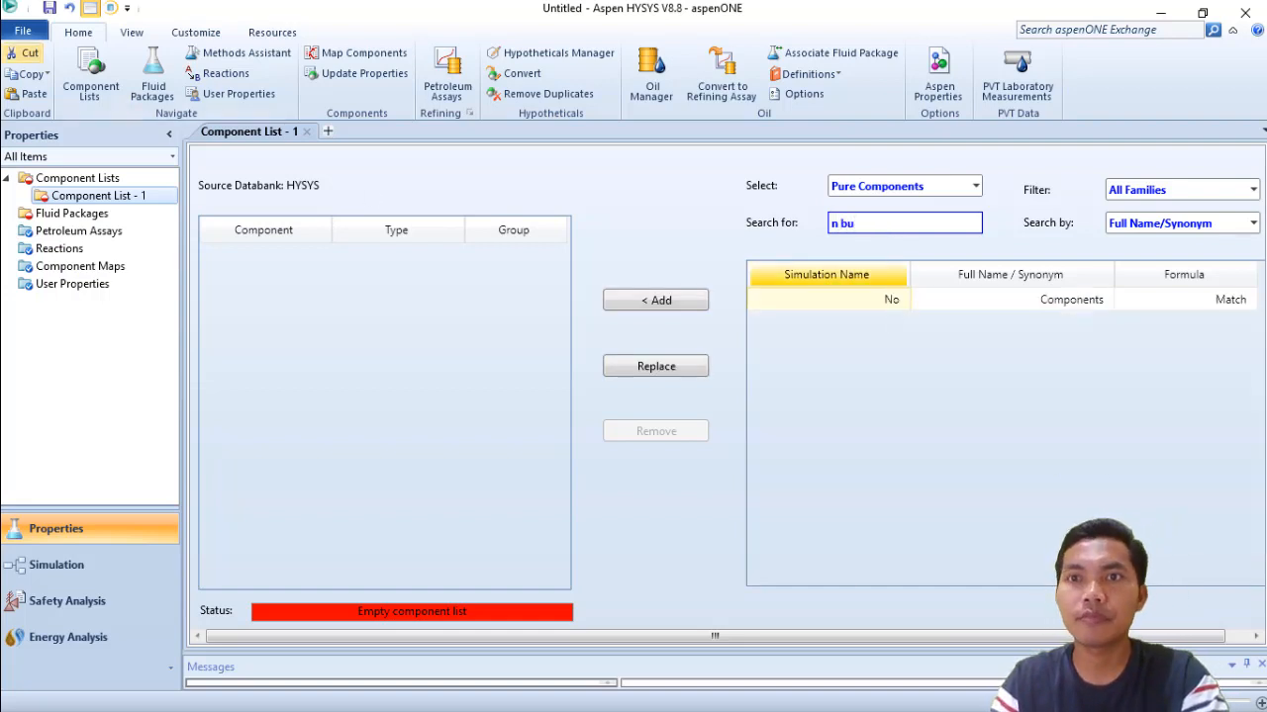
key("BackSpace")
key("BackSpace")
key("BackSpace")
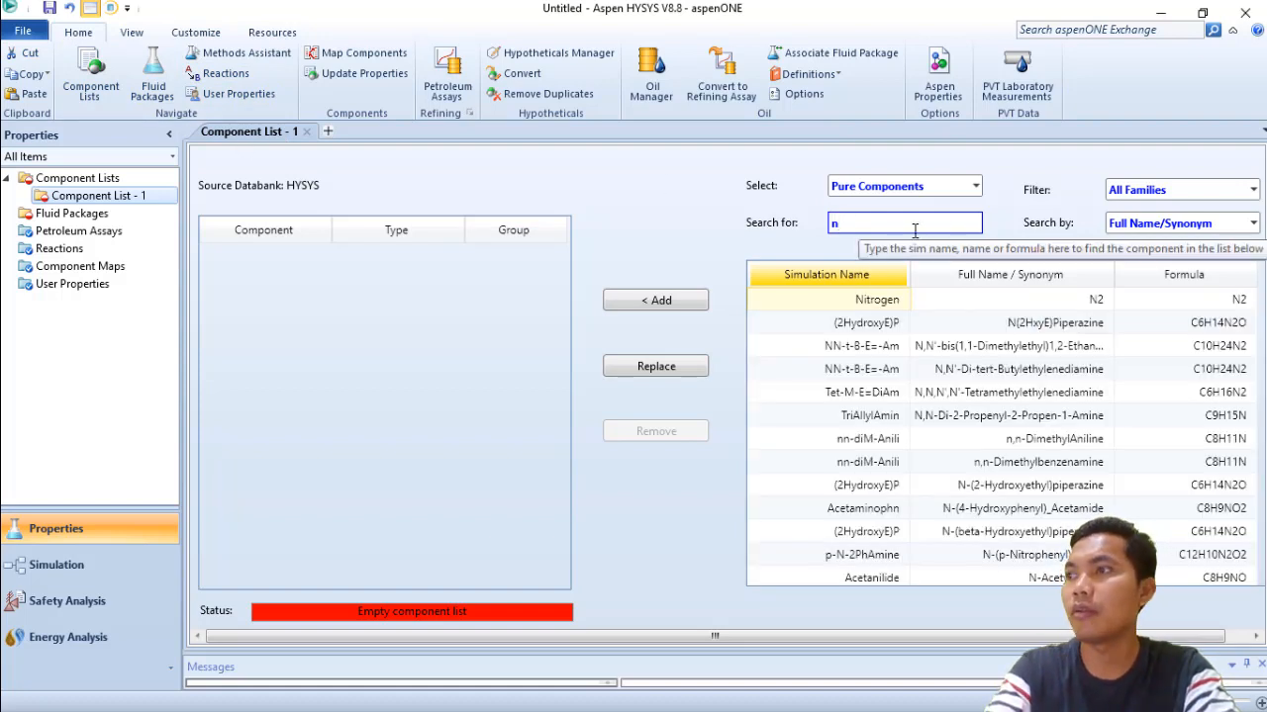
type("C4")
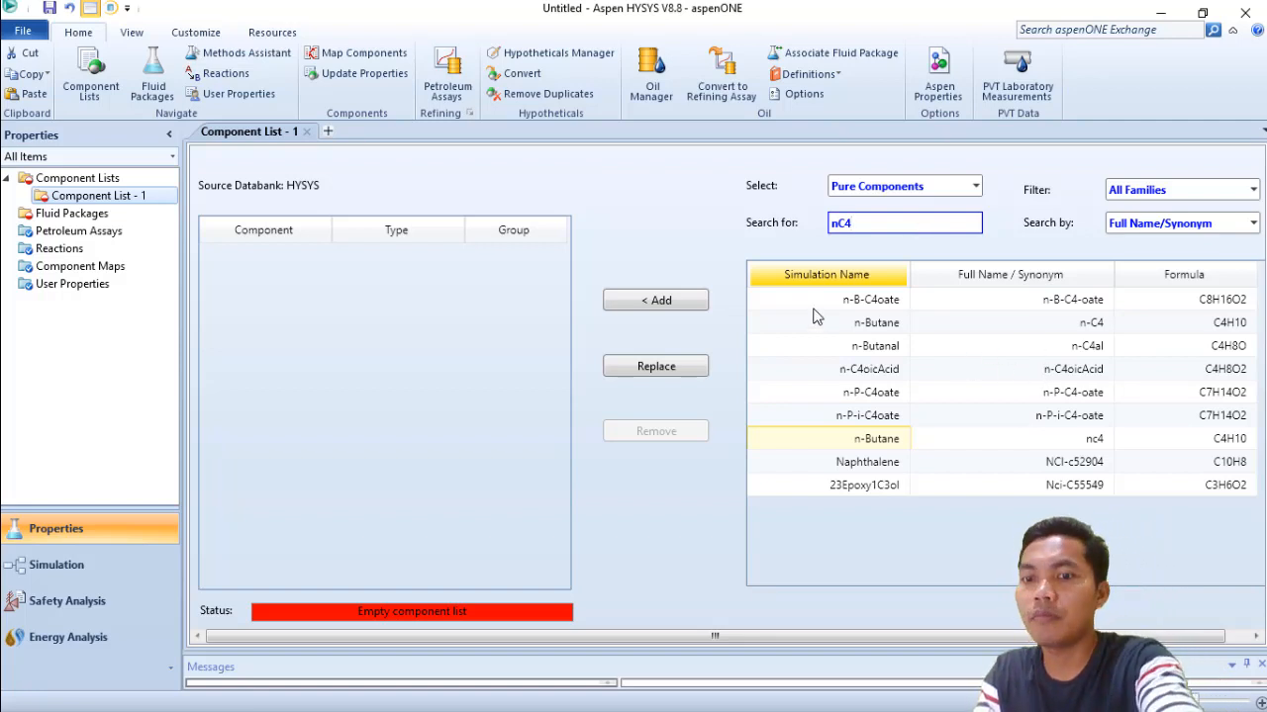
key("BackSpace")
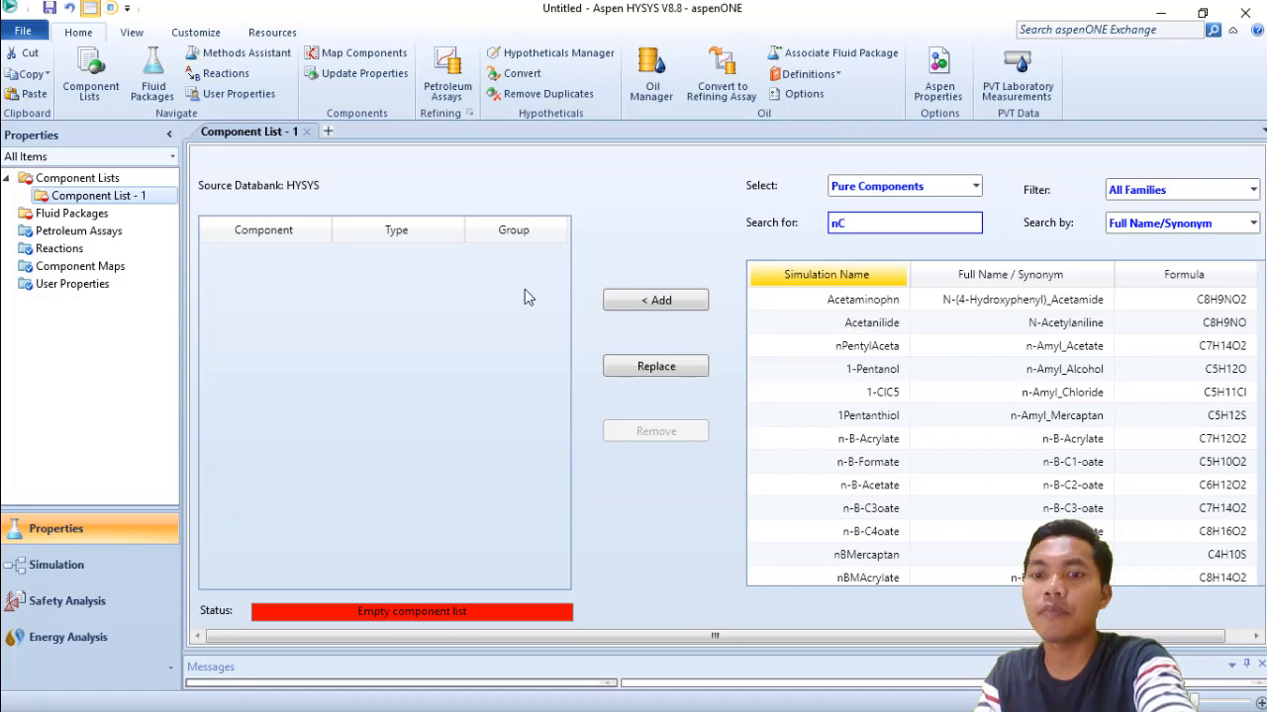
key("BackSpace")
key("BackSpace")
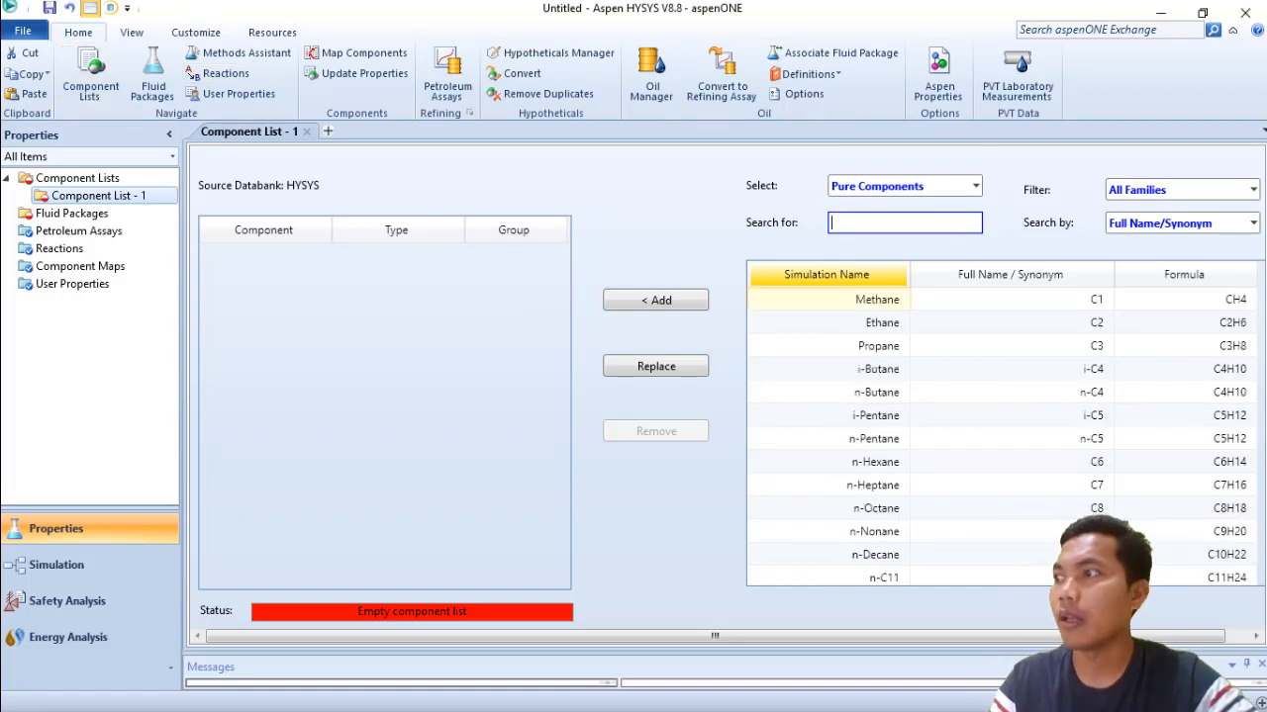
- Add the pure components n-Butane and i-Butane to the component list
left_click(866, 394)
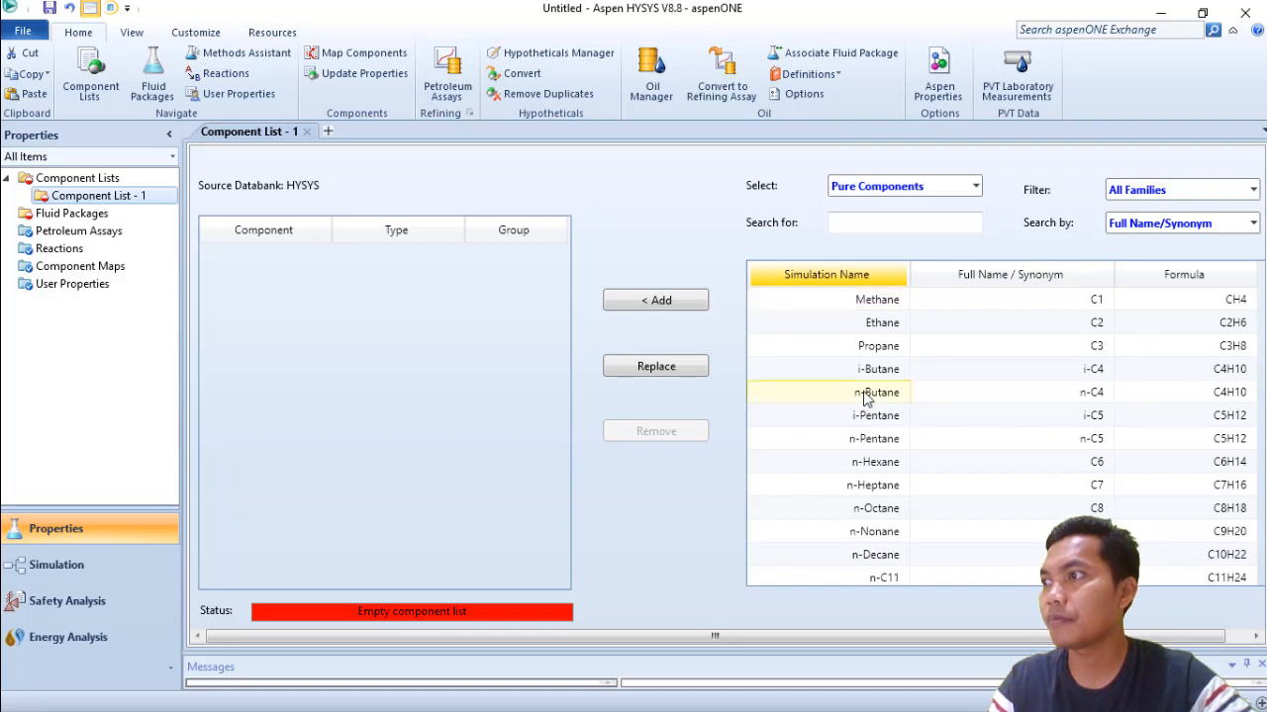
left_click(656, 302)
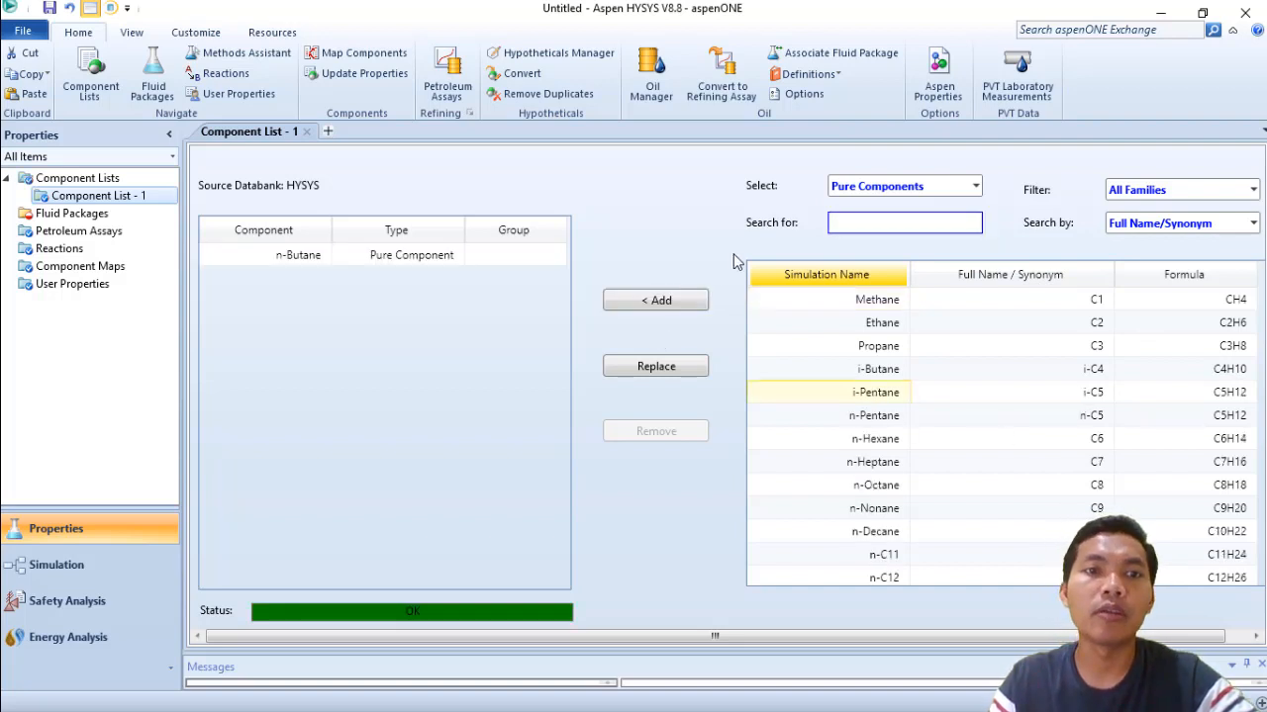
left_click(867, 377)
left_click(665, 305)
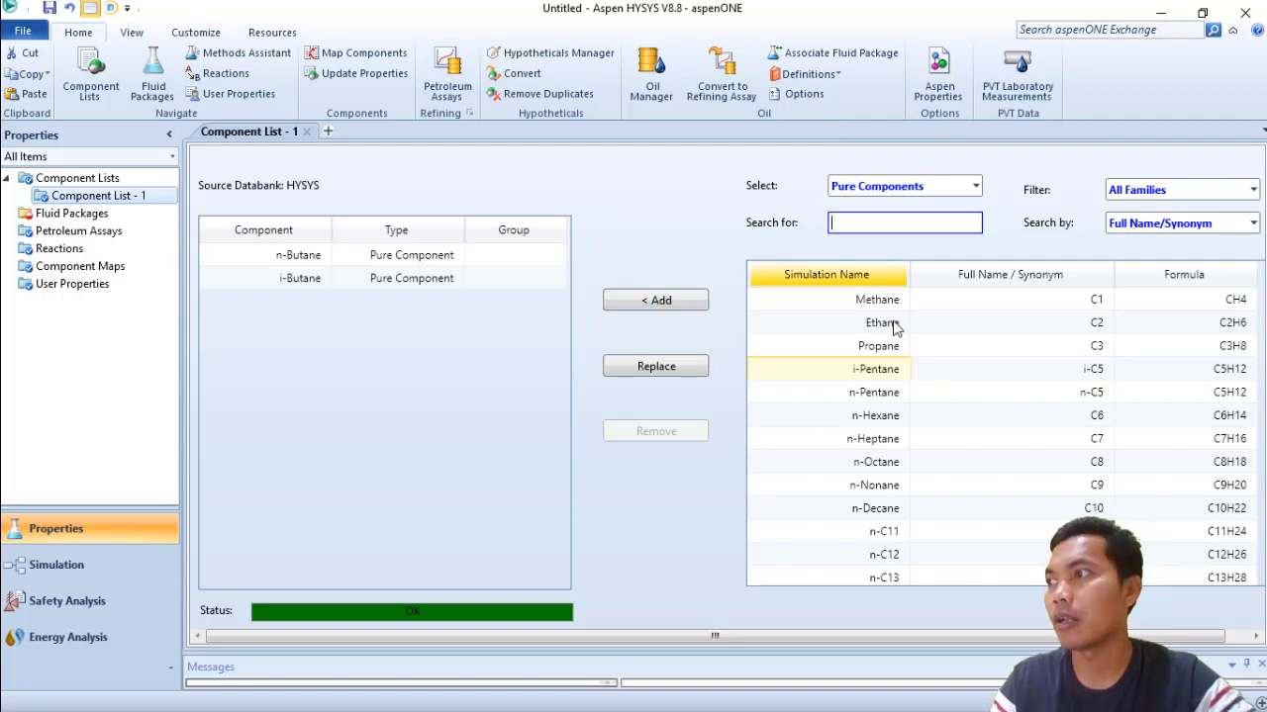
- Add the pure components n-Pentane and i-Pentane to the component list
left_click(869, 396)
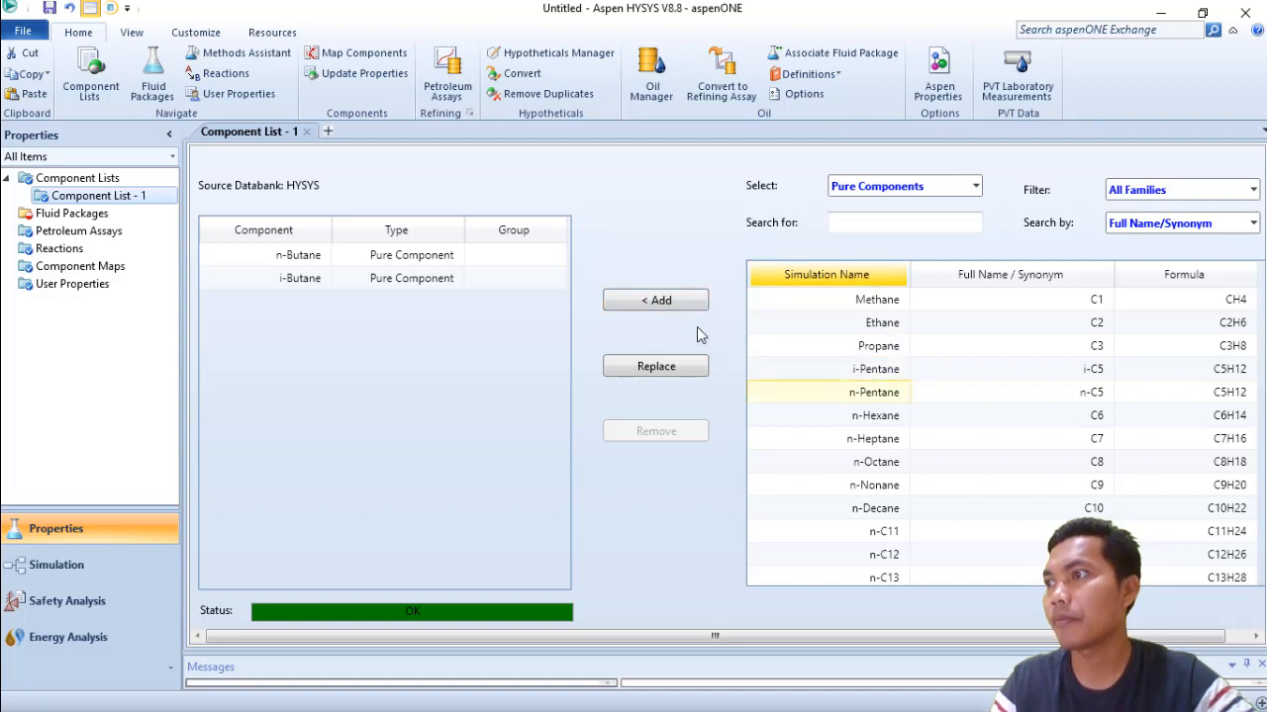
left_click(677, 304)
left_click(884, 370)
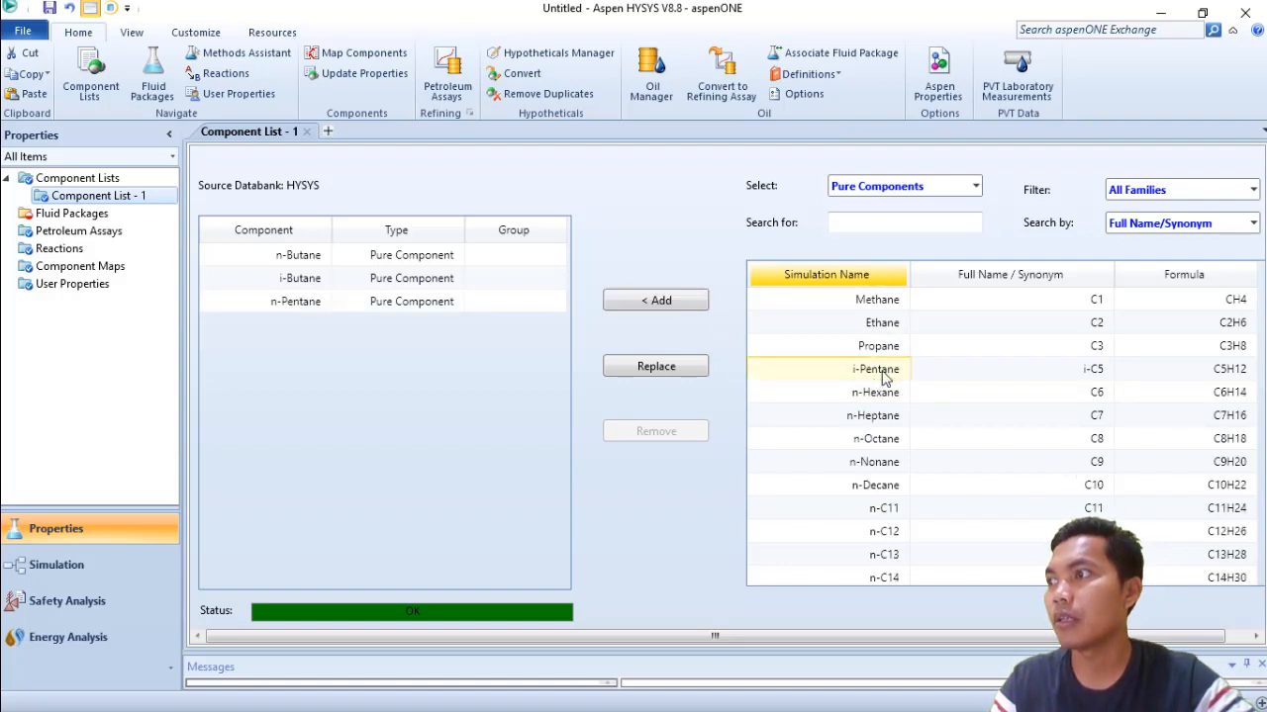
left_click(663, 307)
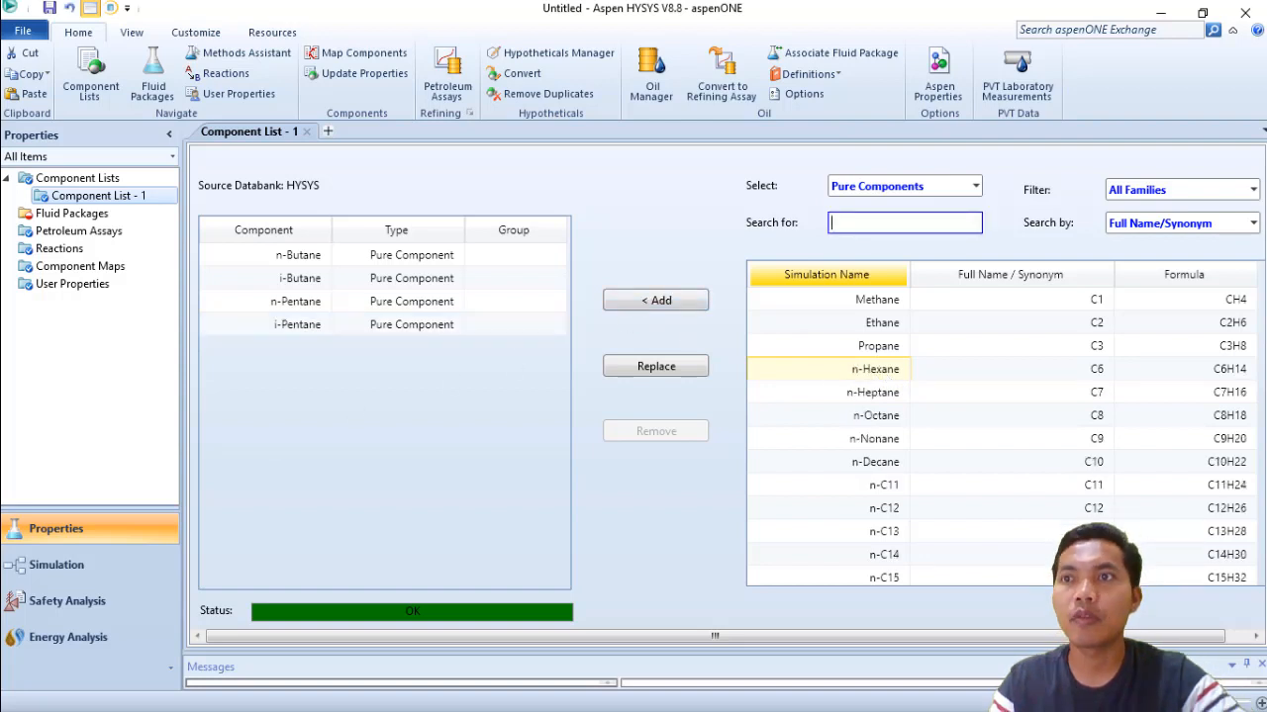
- Add a fluid package for the component list and choose Peng-Robinson as its property package
left_click(56, 213)
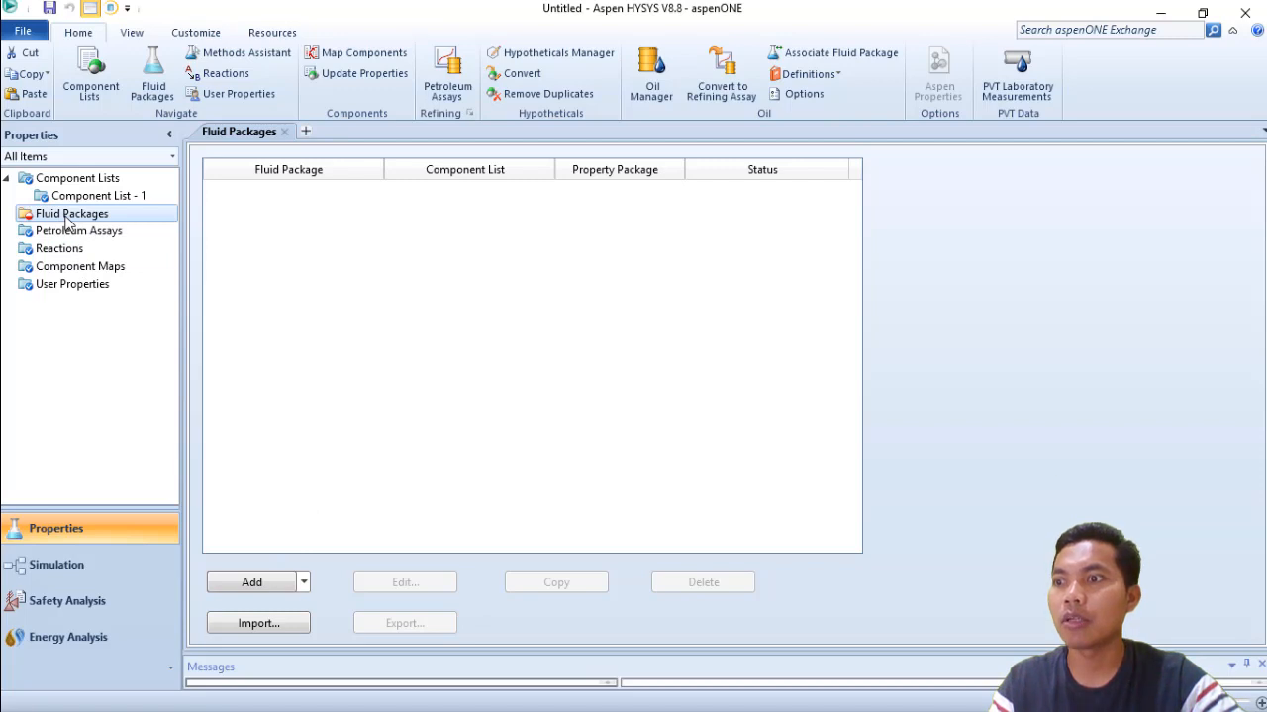
left_click(250, 583)
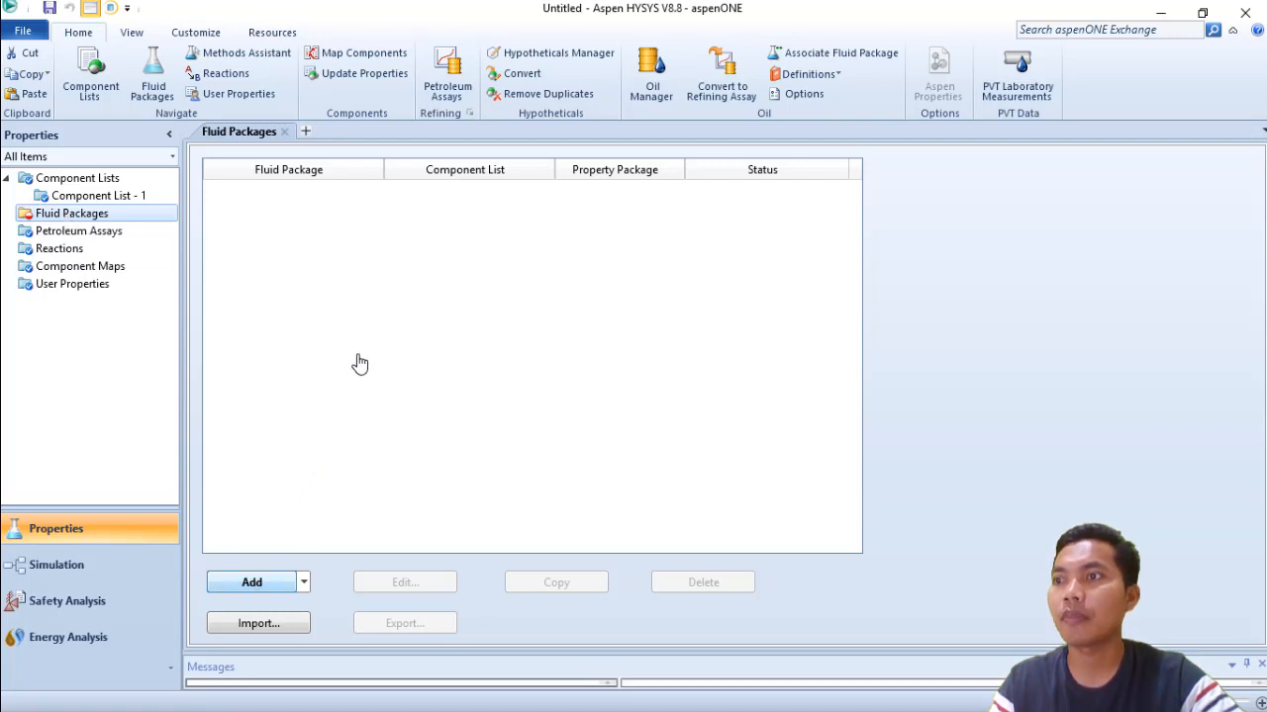
left_click_drag(378, 407, 376, 534)
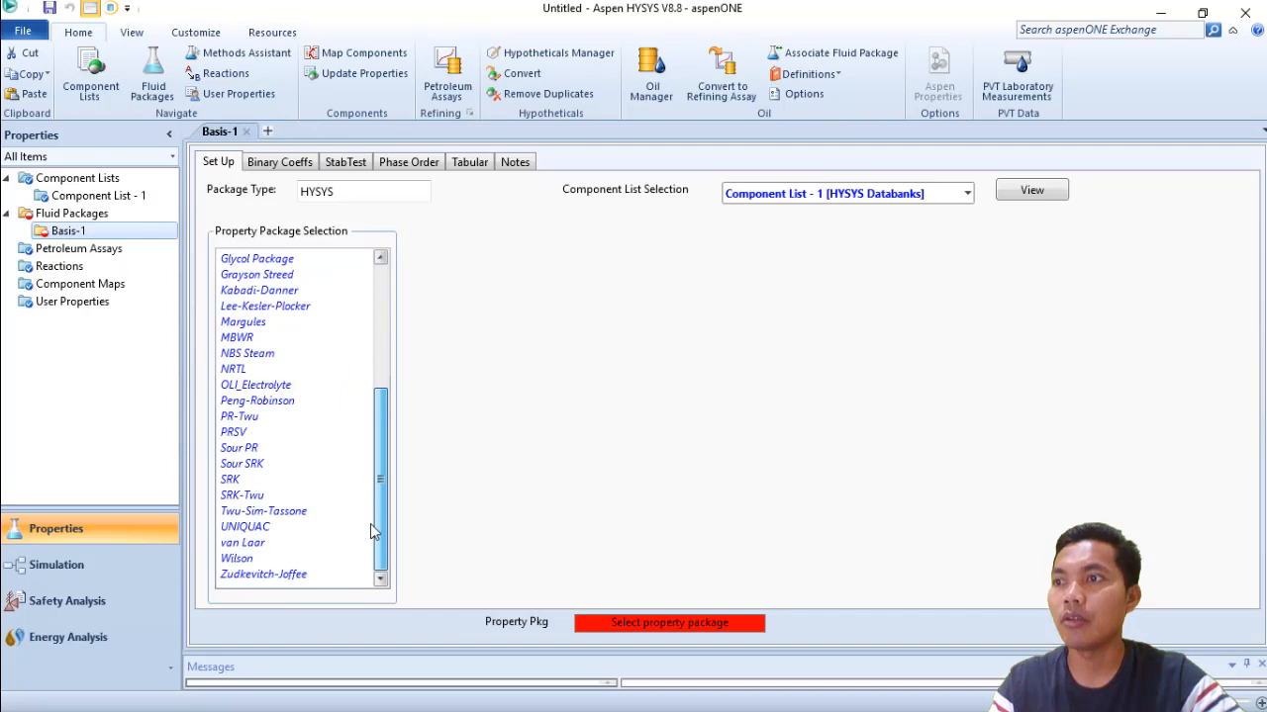
left_click(257, 403)
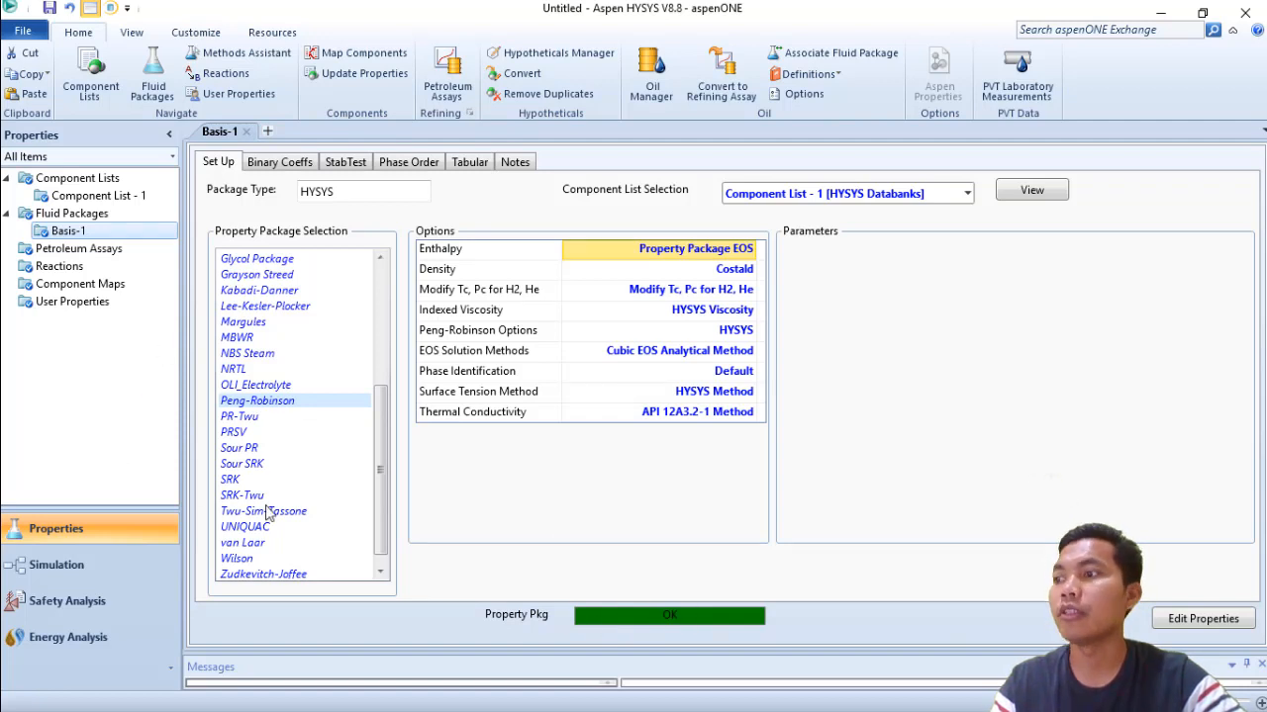
- Open the Oil Manager and add a new input assay
left_click(71, 192)
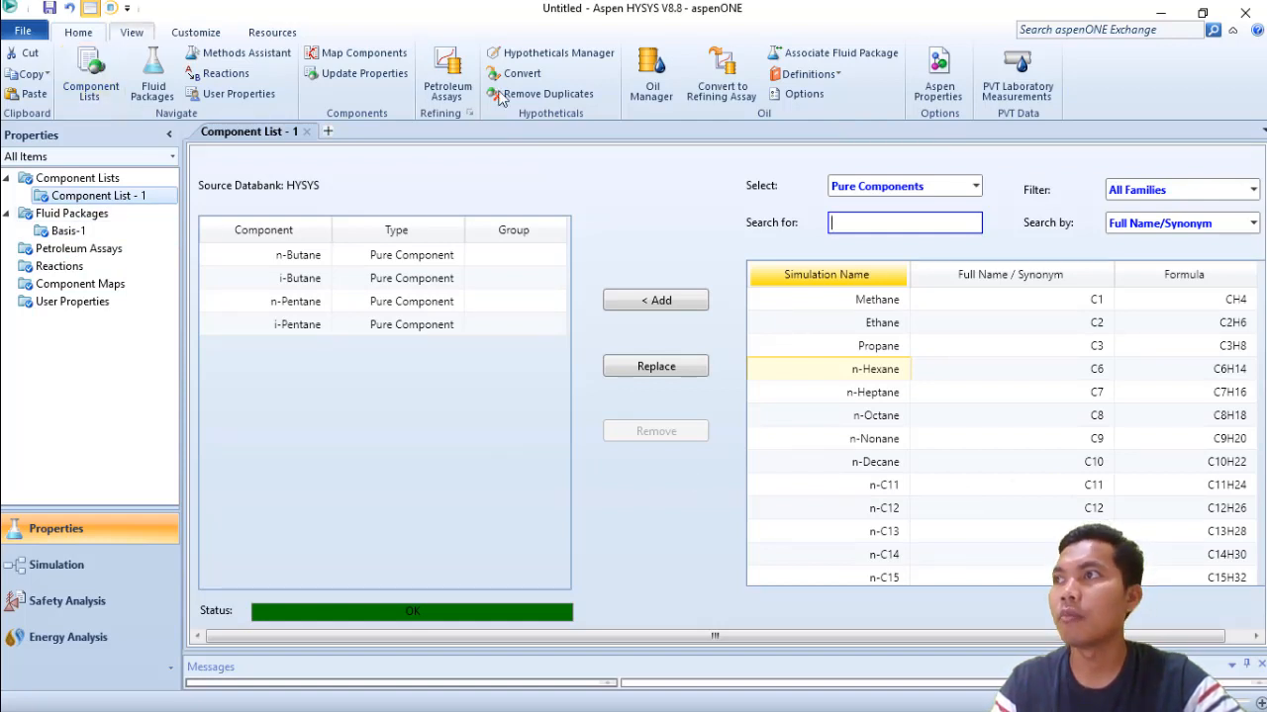
left_click(660, 92)
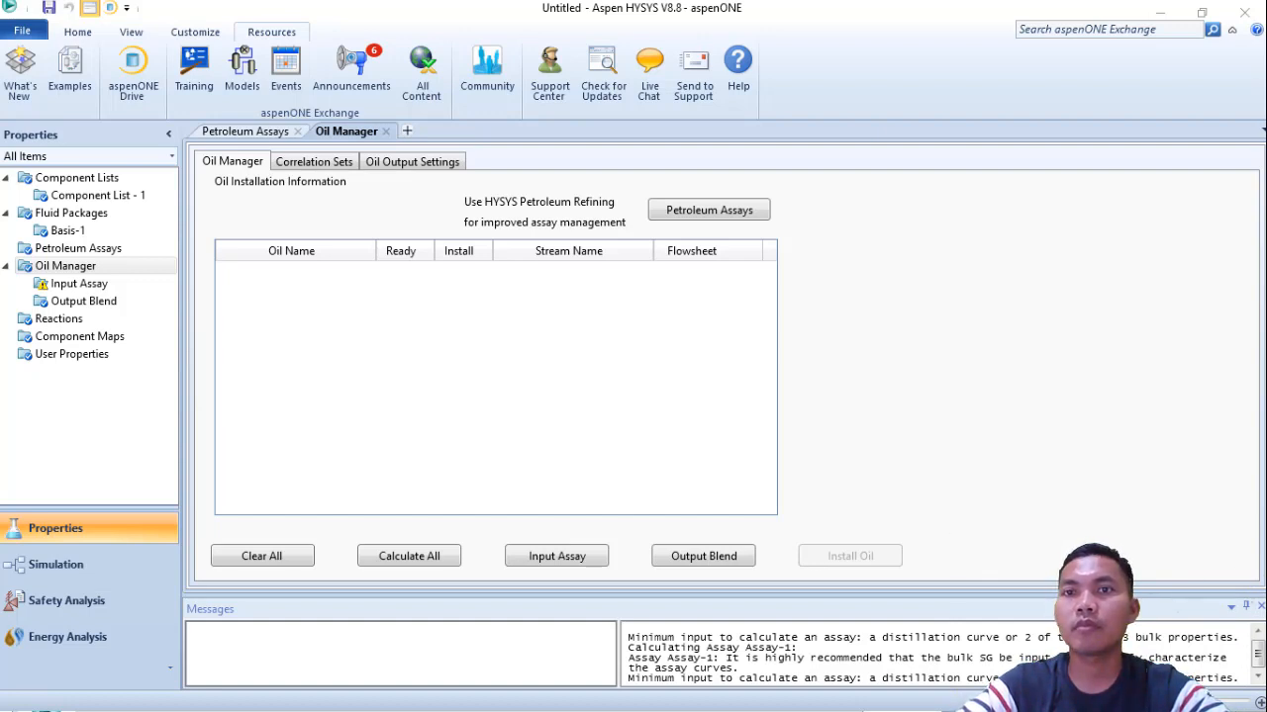
left_click(560, 557)
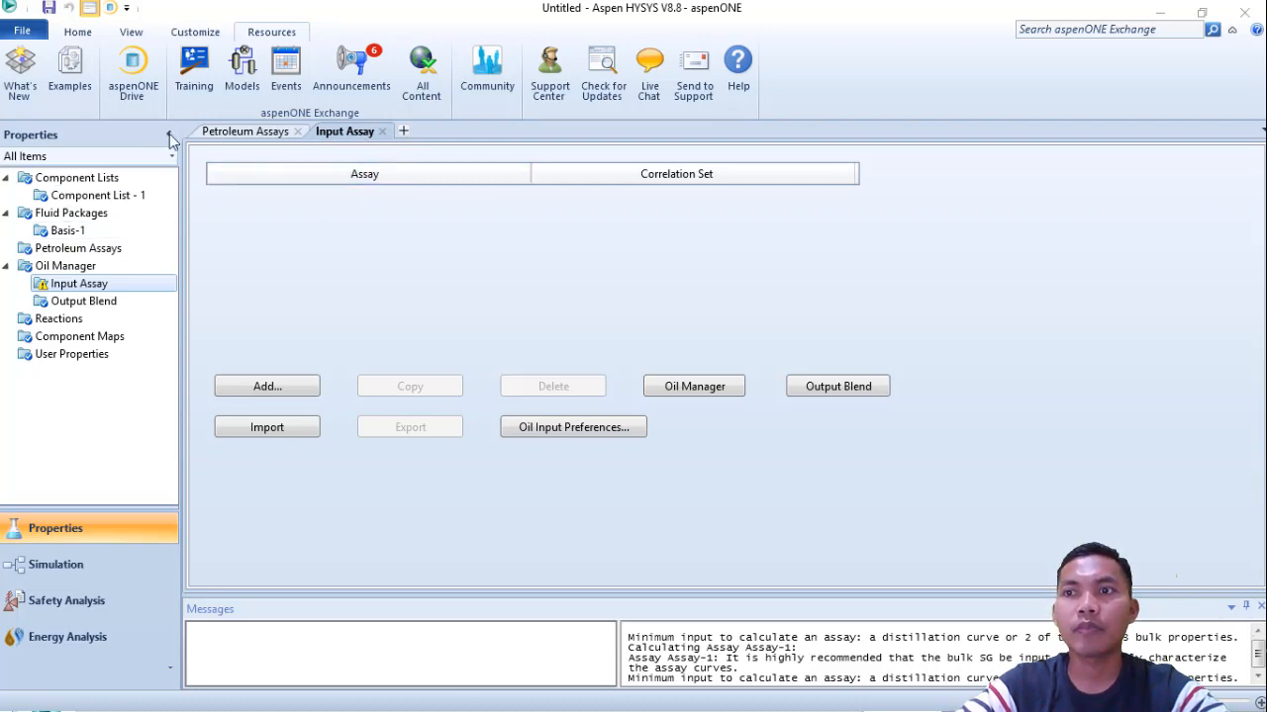
left_click(287, 390)
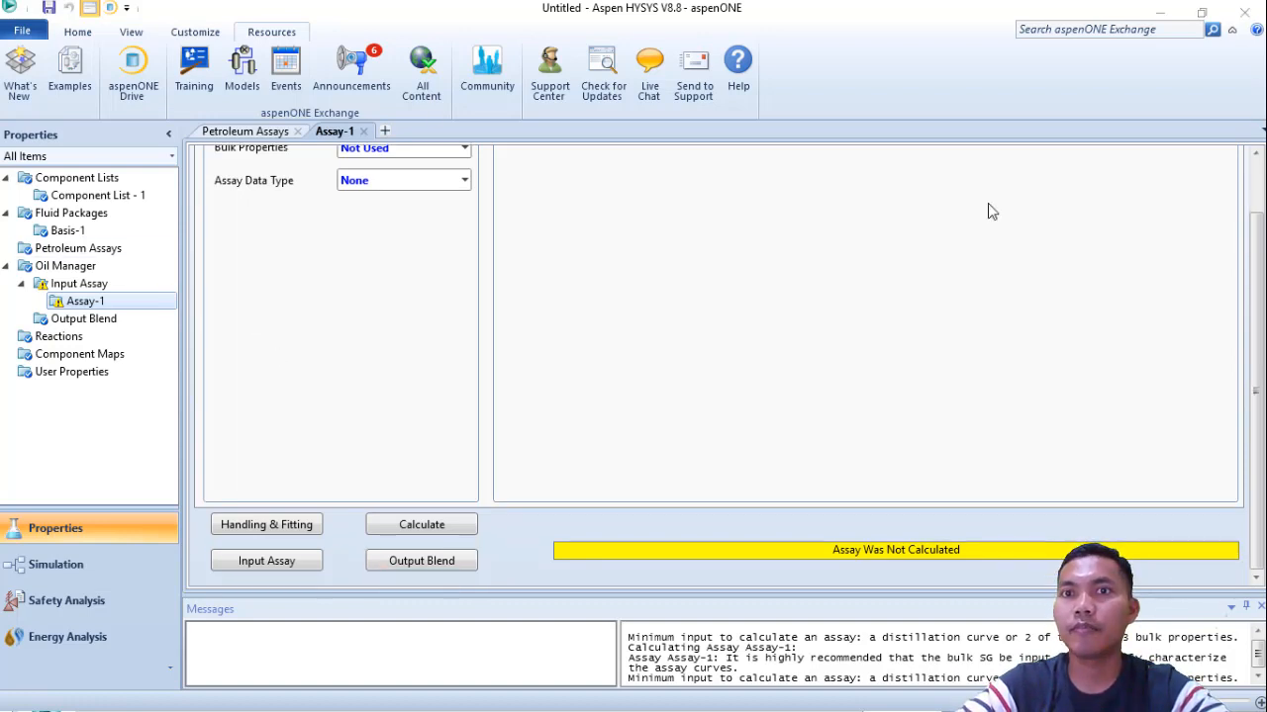
scroll(1256, 346, "down", 1)
scroll(1257, 346, "up", 3)
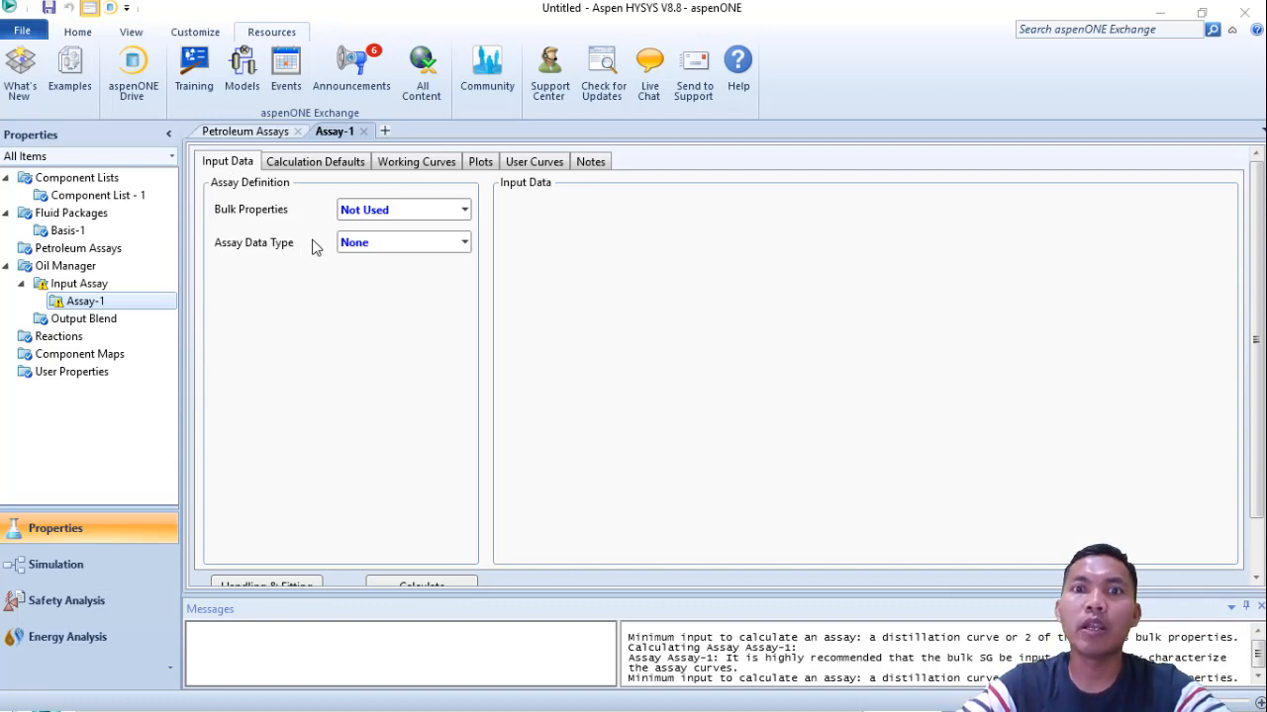
- Set the assay's bulk properties to Used and its molecular weight to 300
left_click(420, 216)
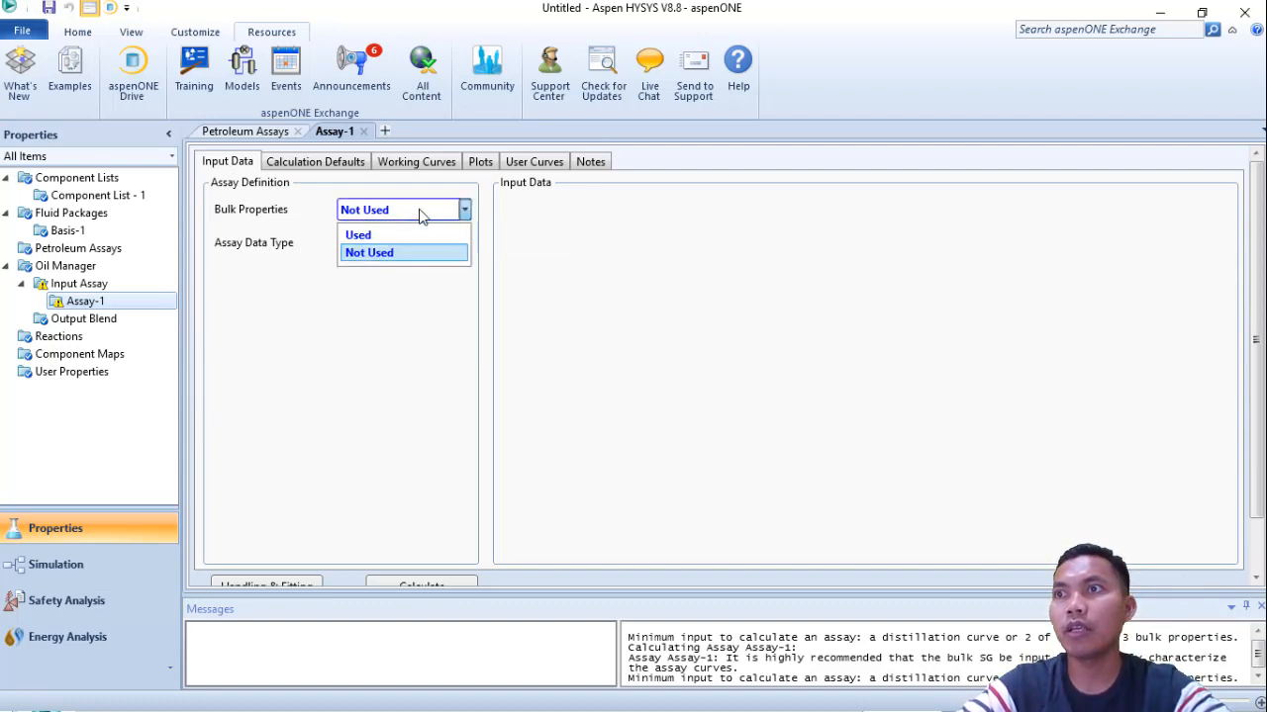
left_click(410, 235)
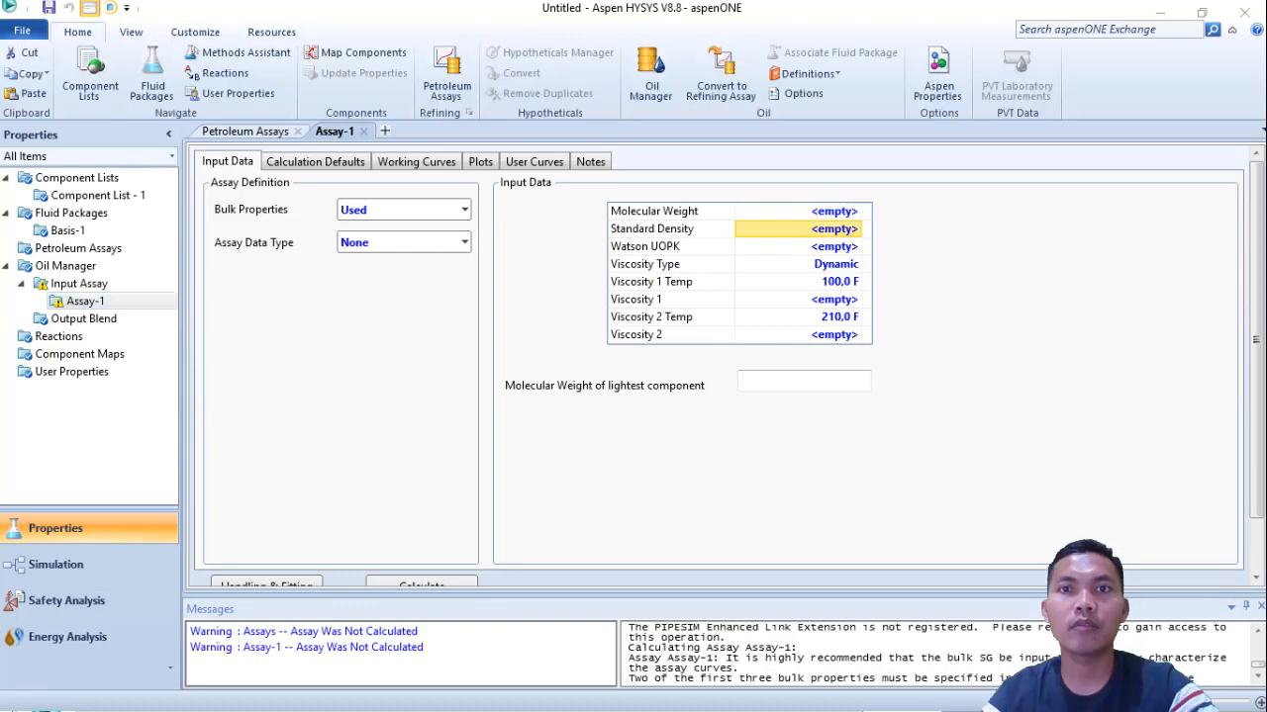
left_click(847, 214)
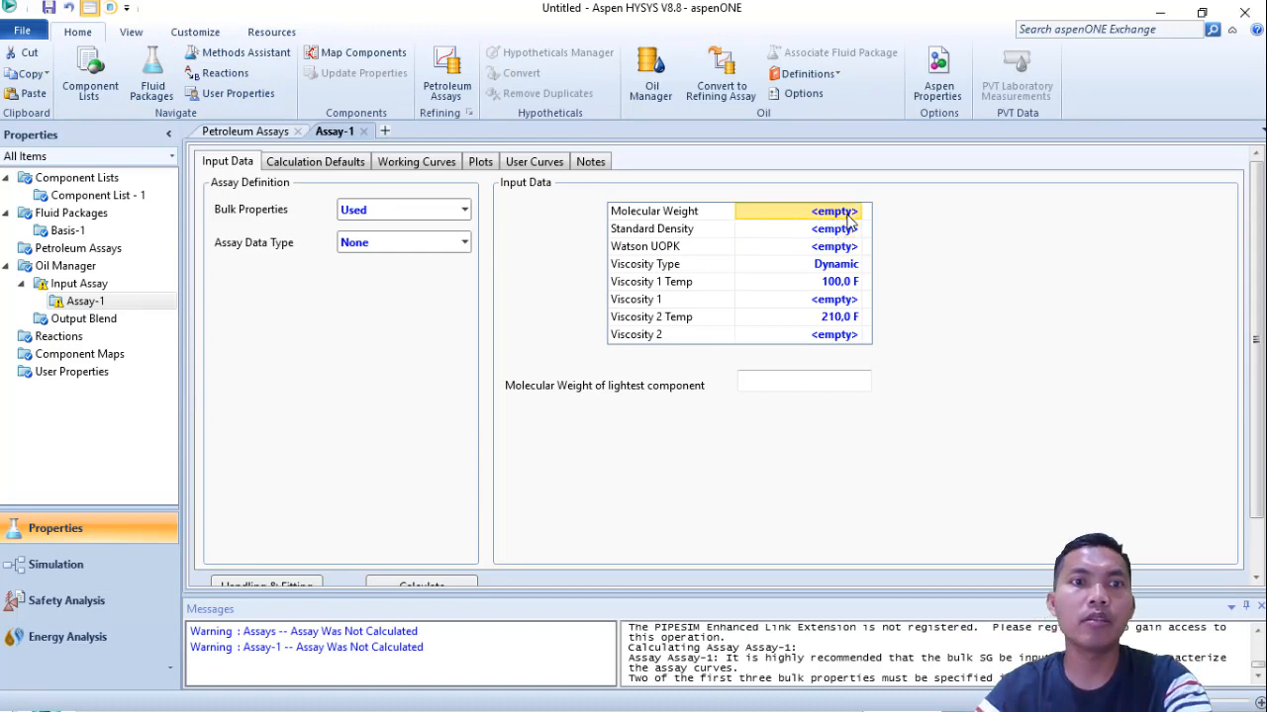
type("300")
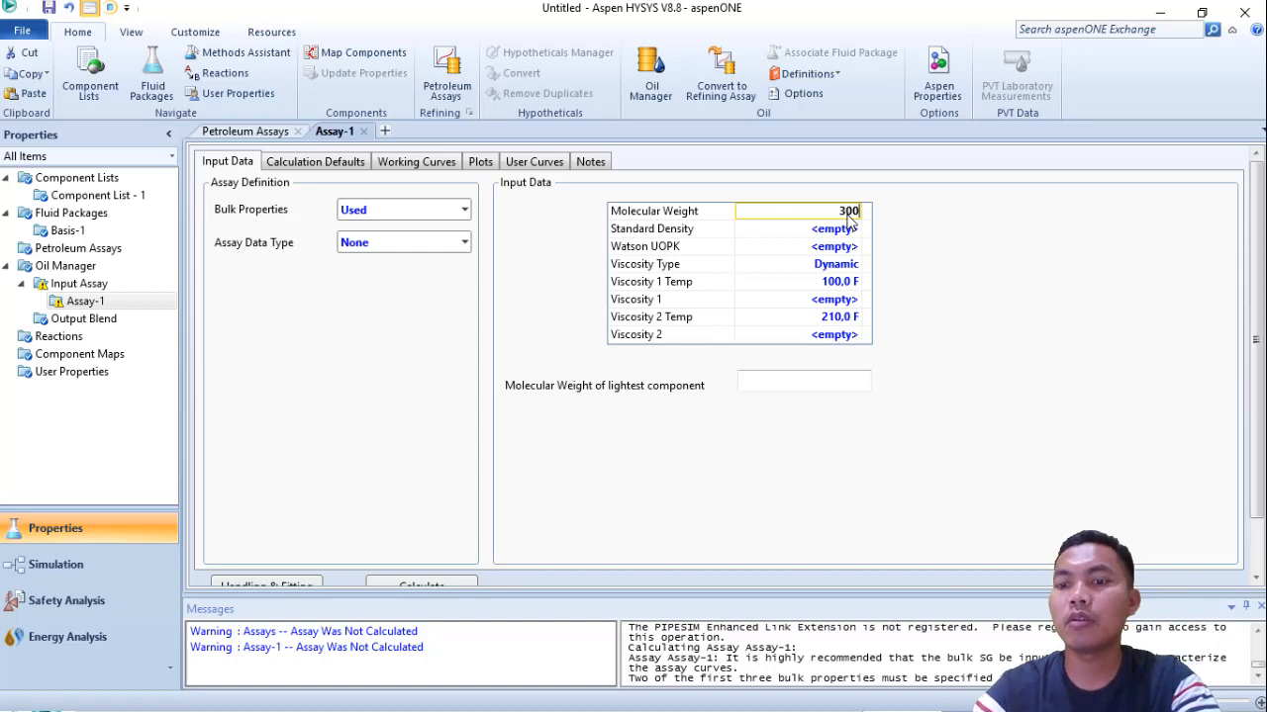
key("Return")
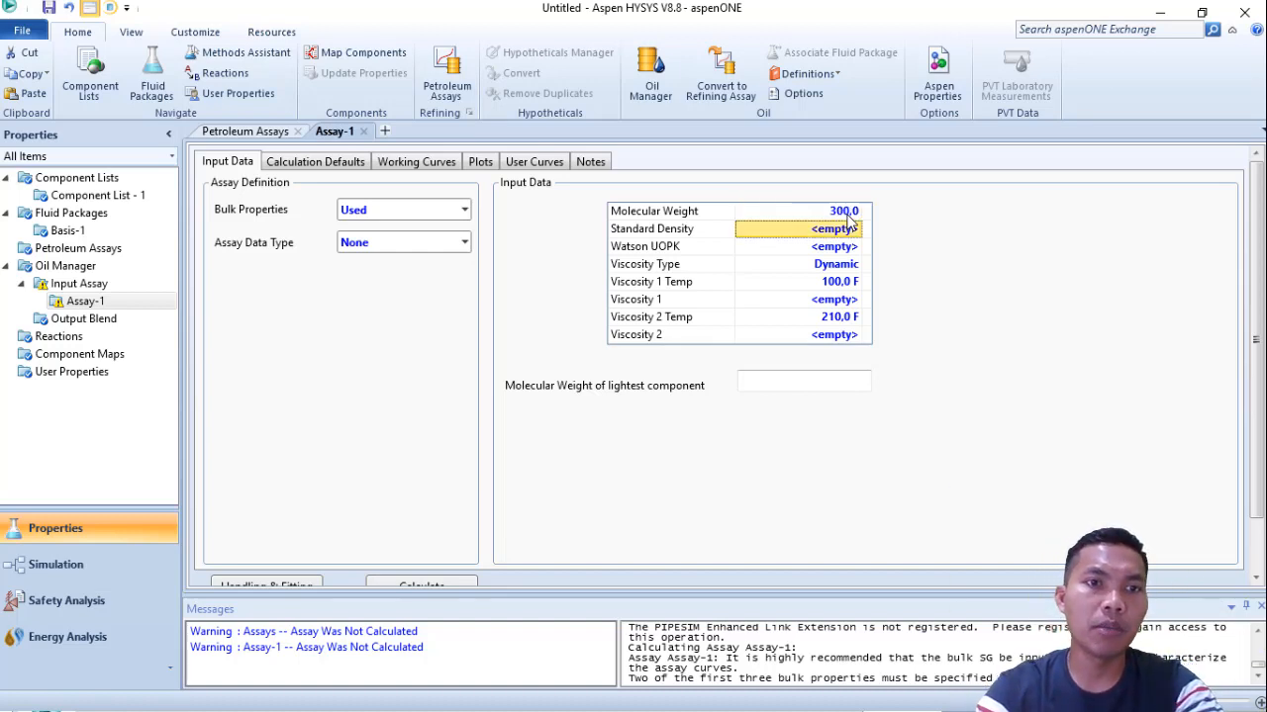
- Set the assay's bulk standard density to 783.4 kg/m3
left_click(853, 229)
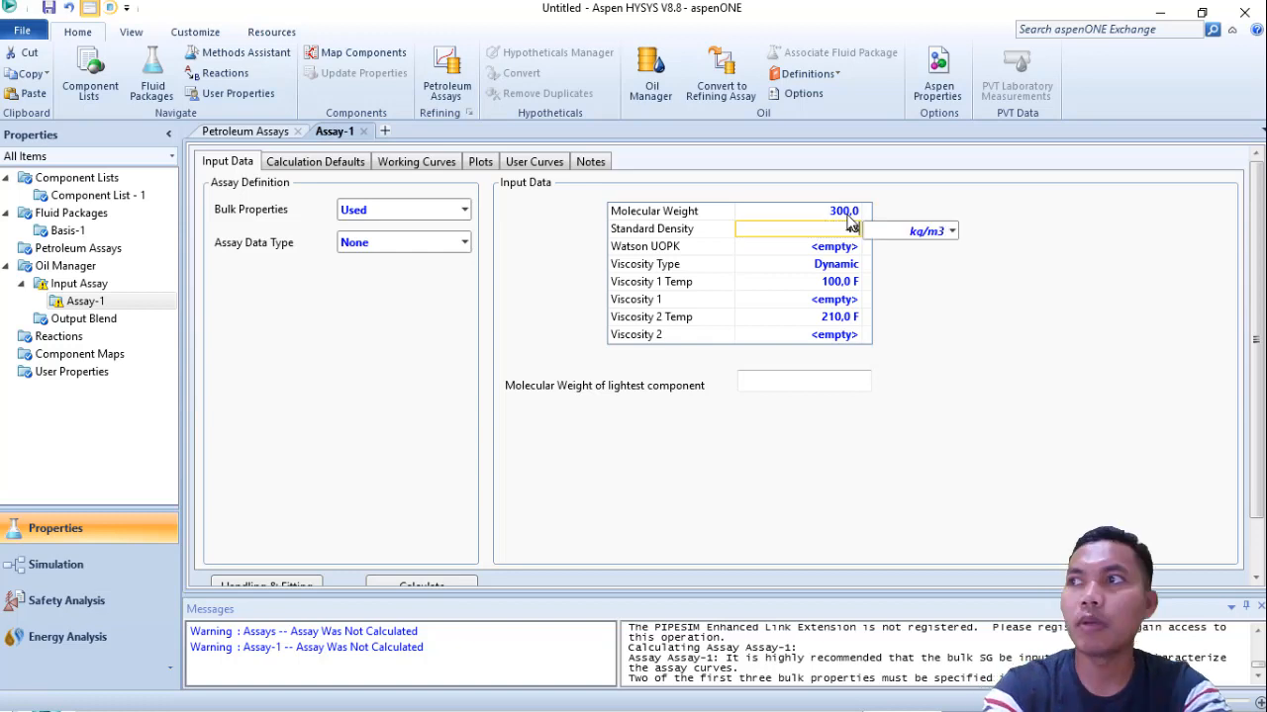
type("48")
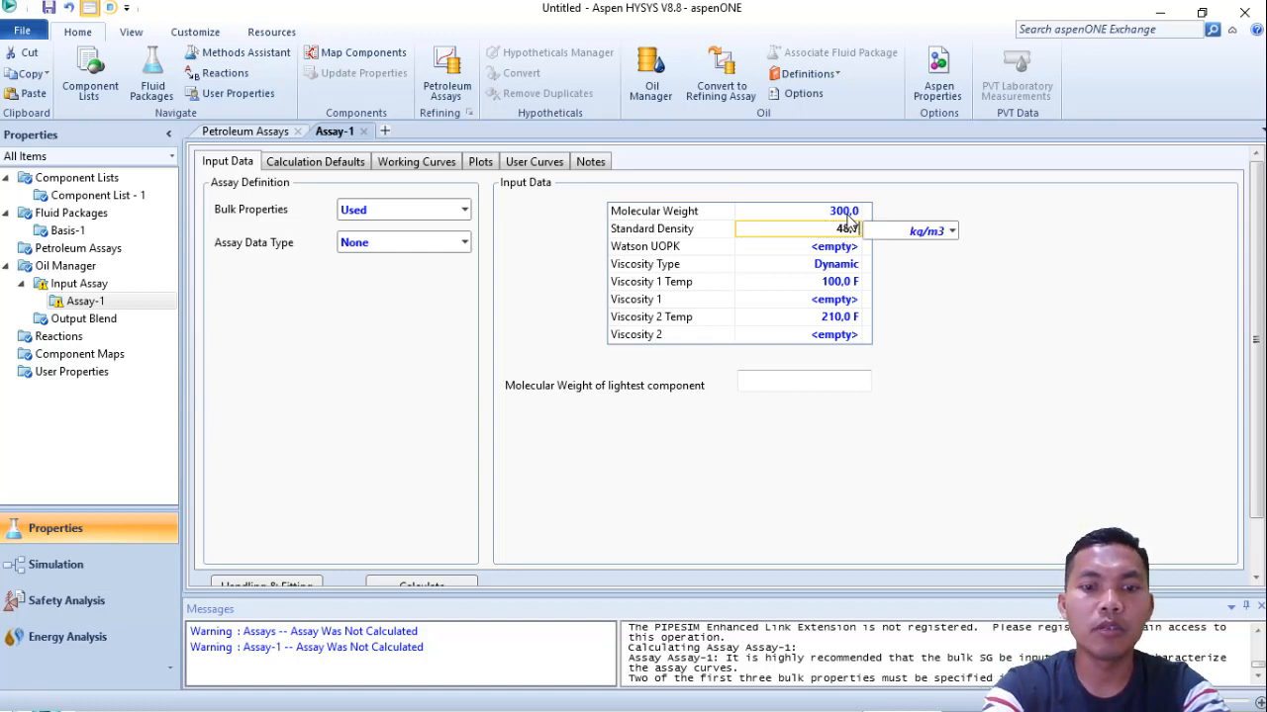
type(",7548")
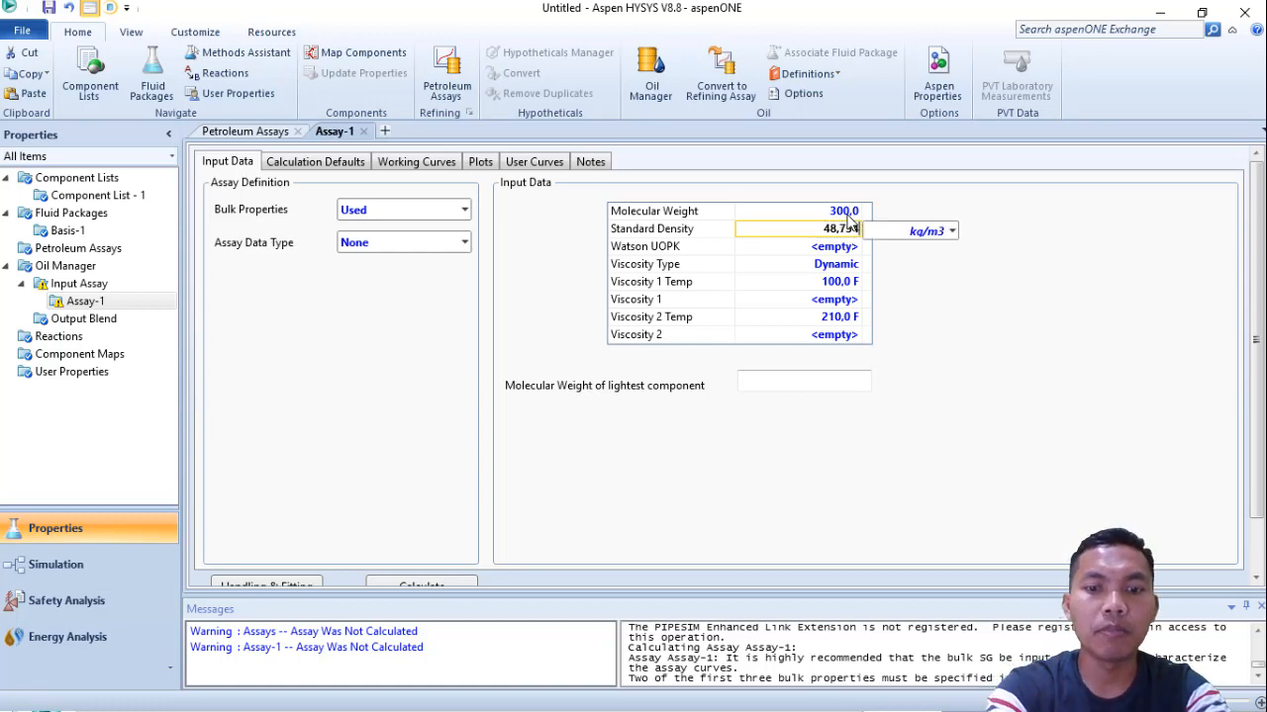
left_click(952, 230)
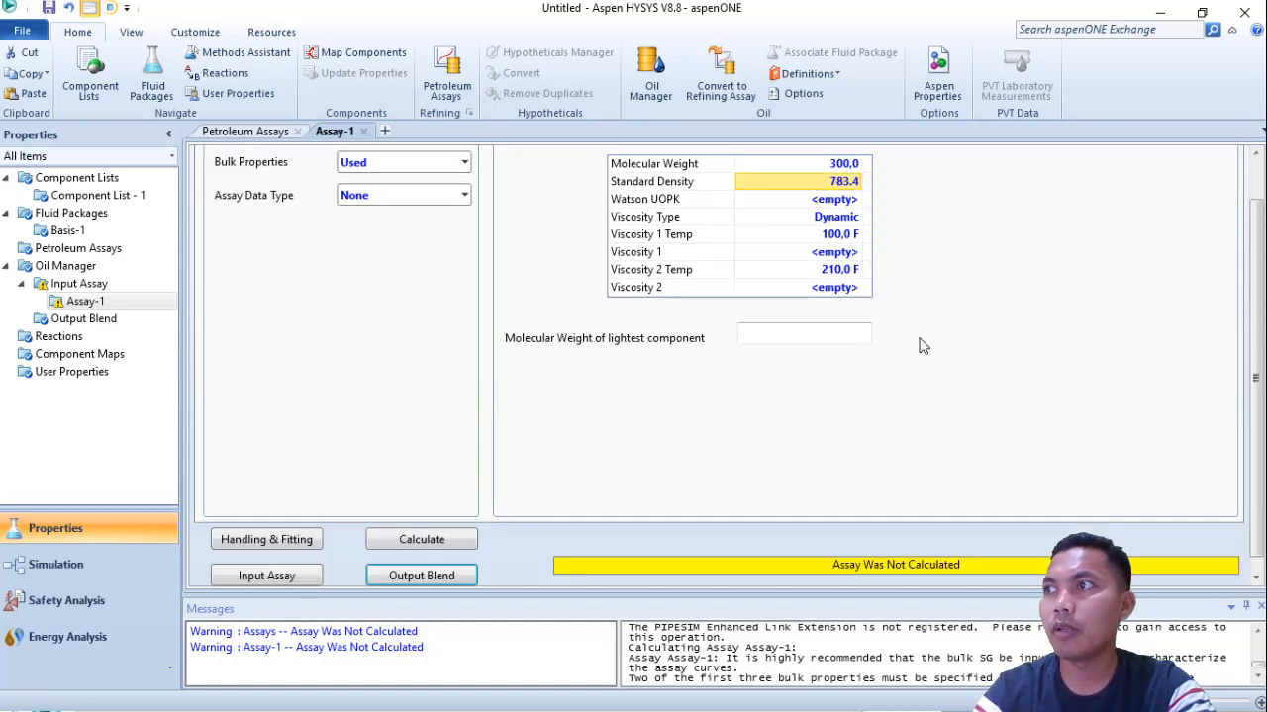
left_click(920, 343)
scroll(912, 300, "up", 1)
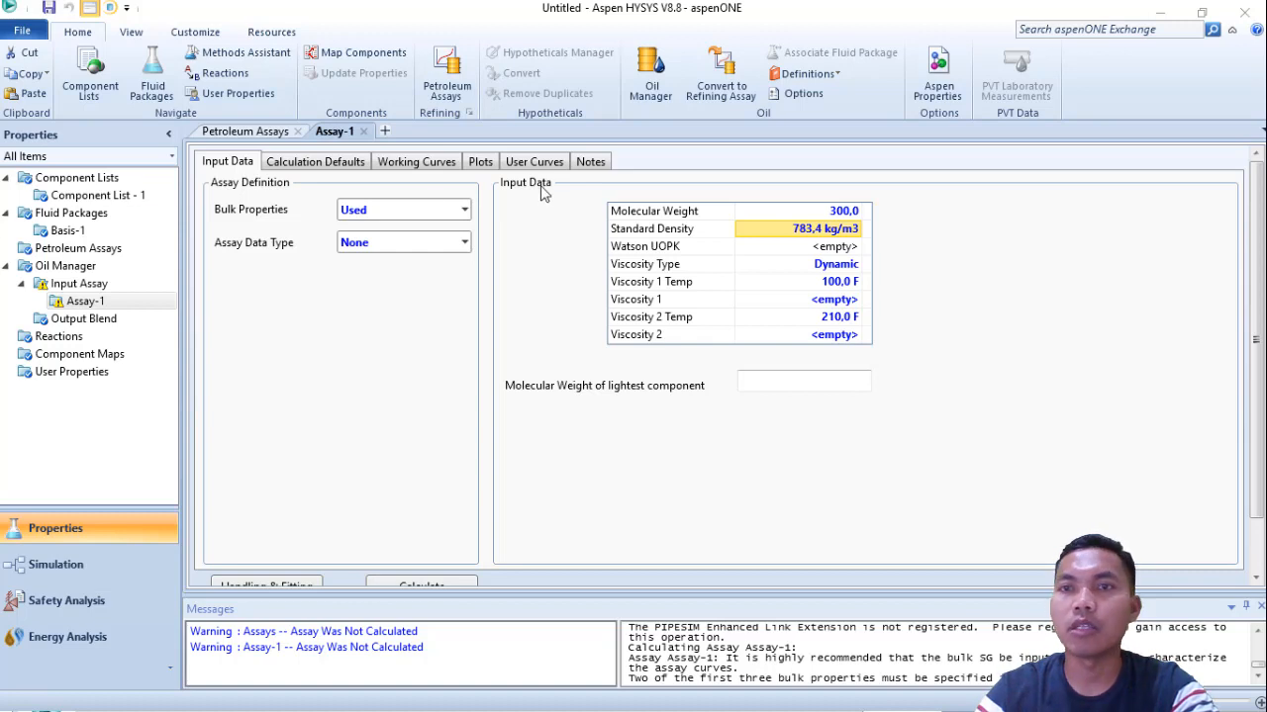
- Set the assay's bulk viscosity temperatures to 100 F for Viscosity 1 and 210 F for Viscosity 2
left_click(839, 283)
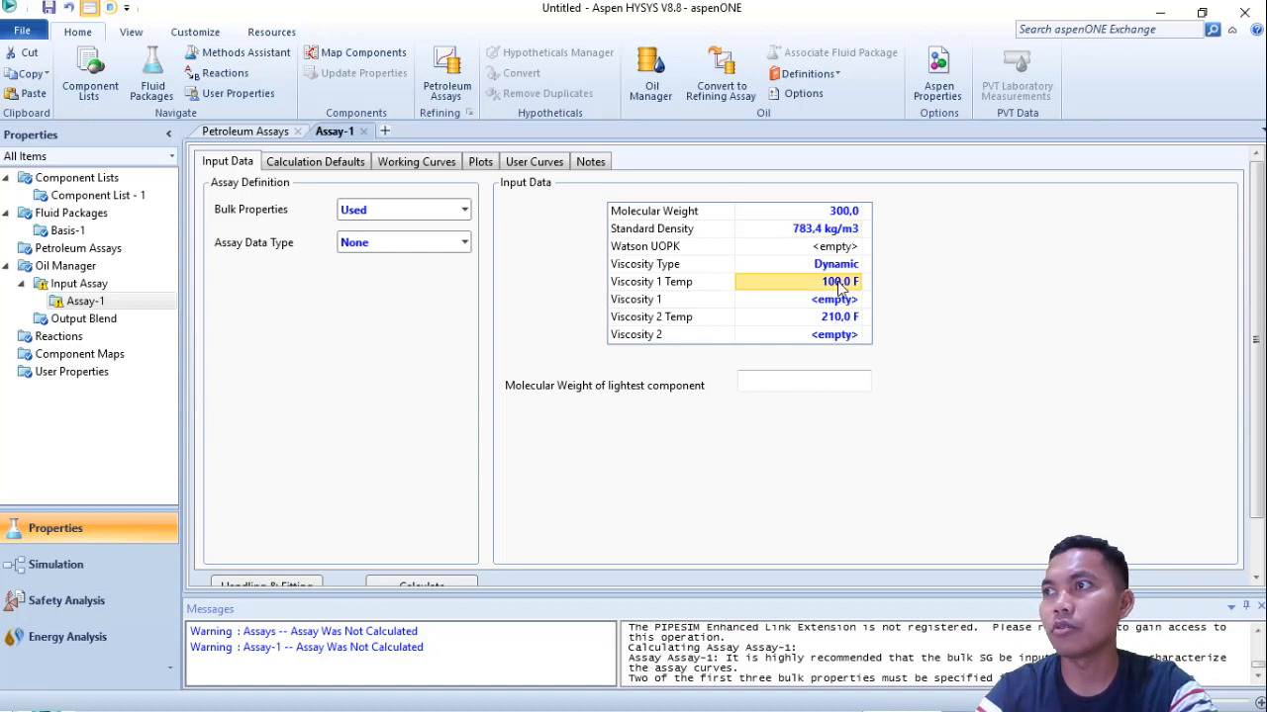
type("100")
key("Return")
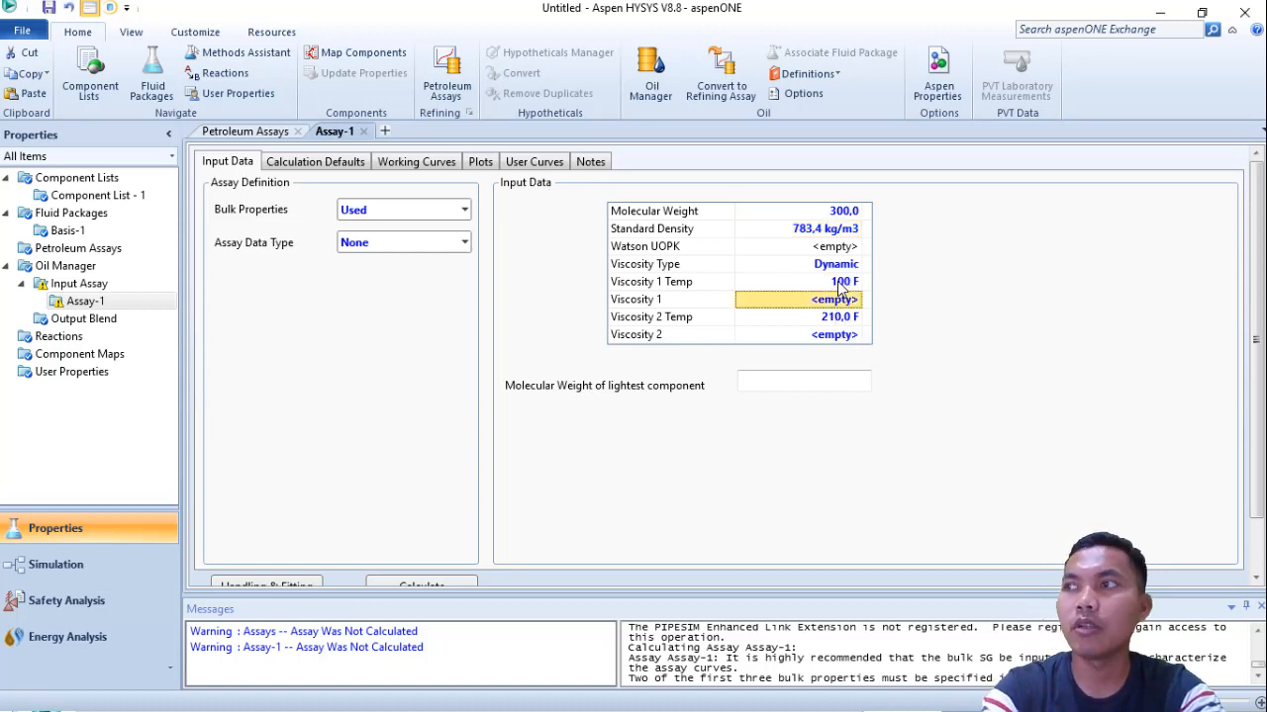
key("Down")
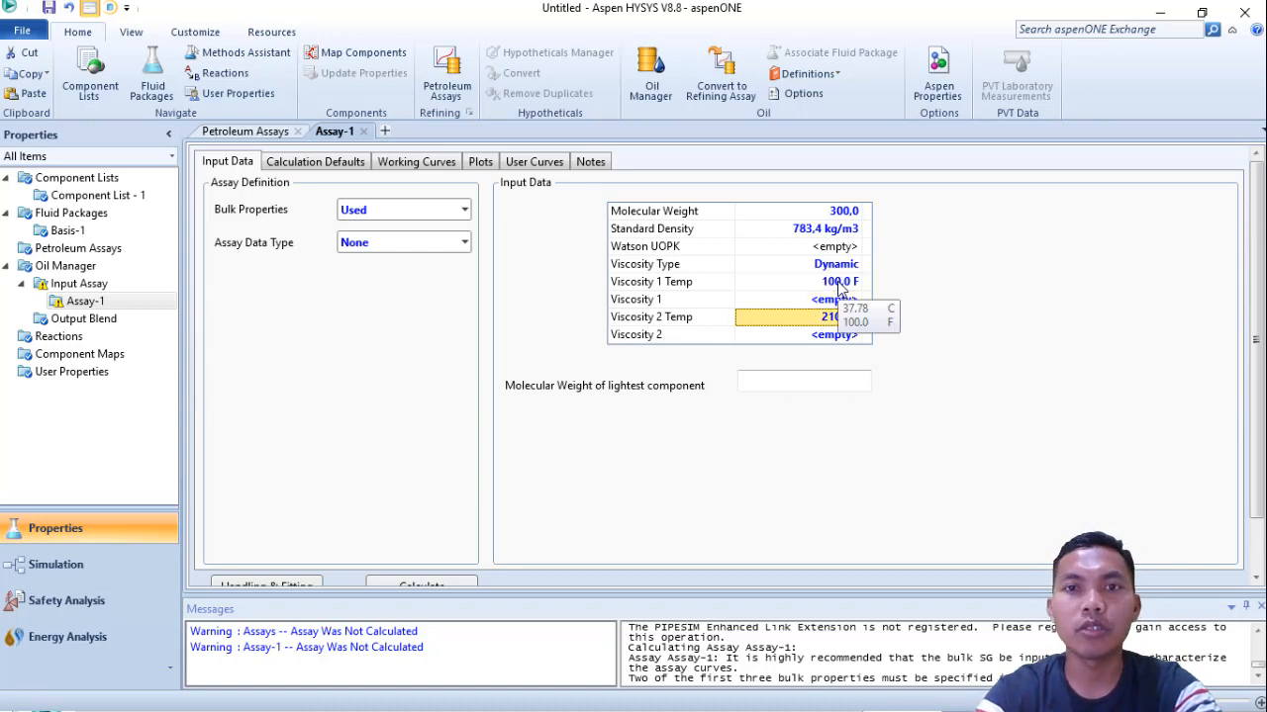
type("2")
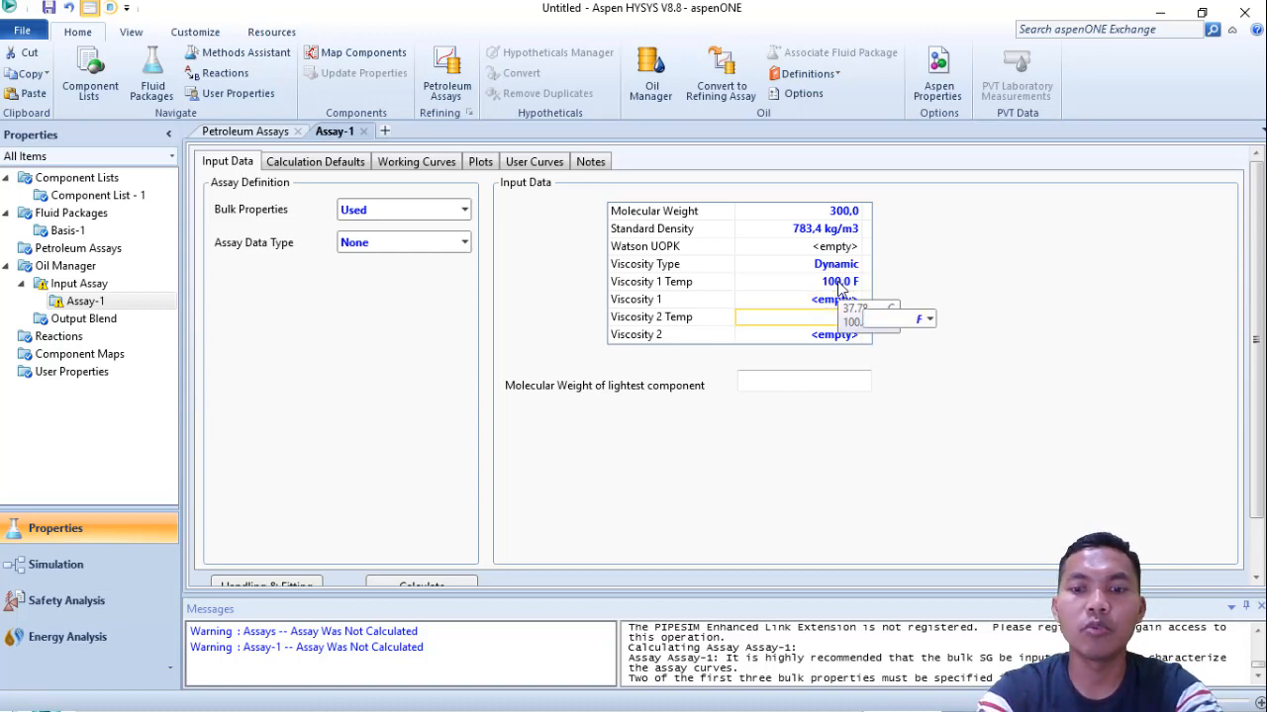
type("10")
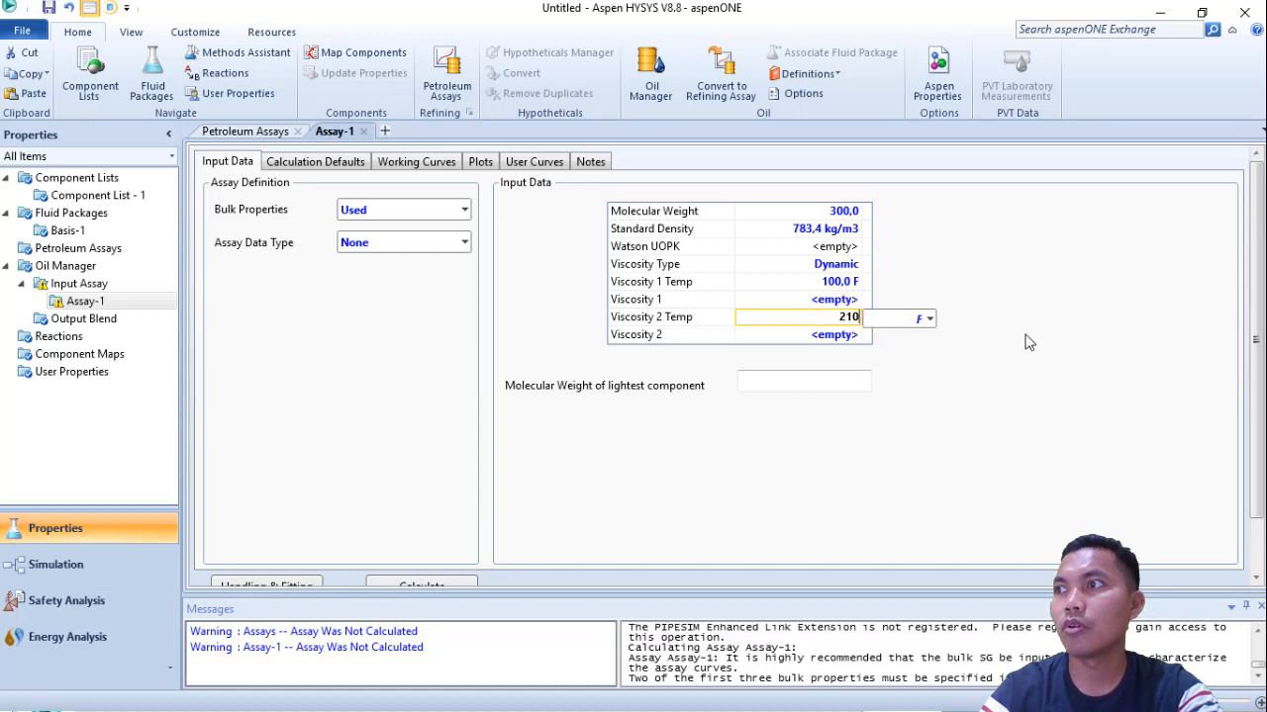
key("Return")
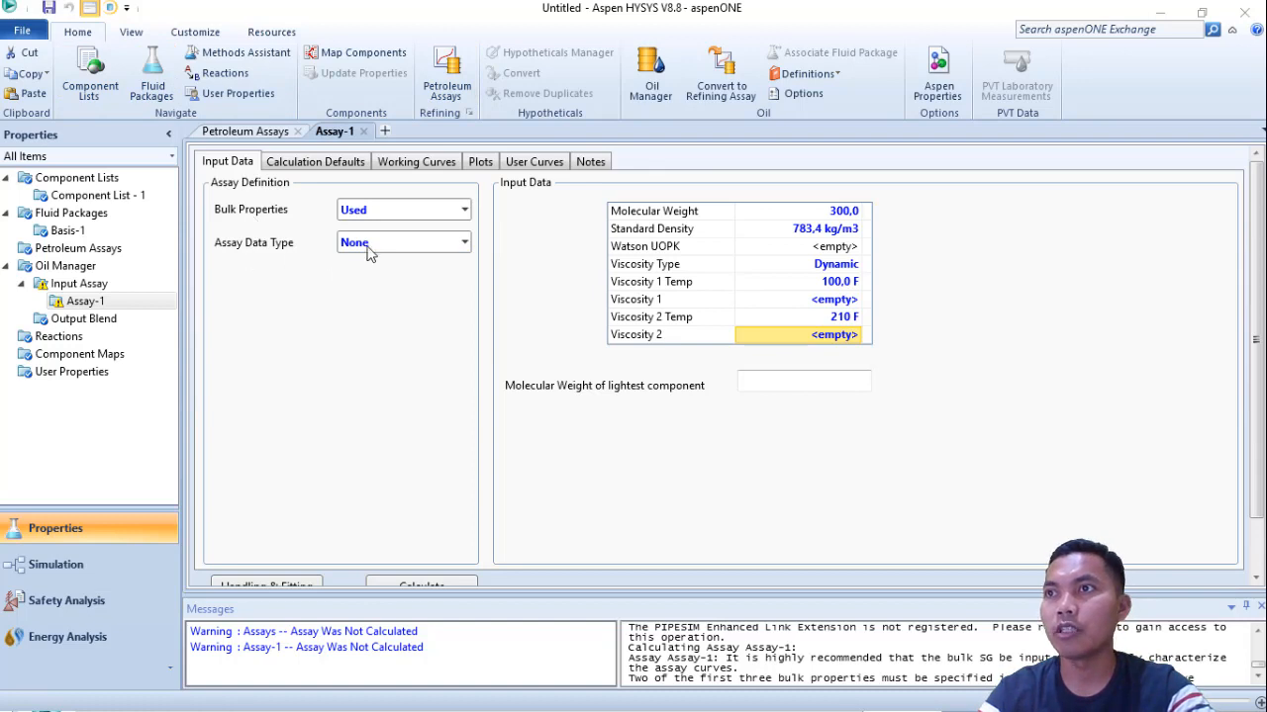
- Set the assay data type to TBP and the distillation assay basis to Liquid Volume
left_click(453, 246)
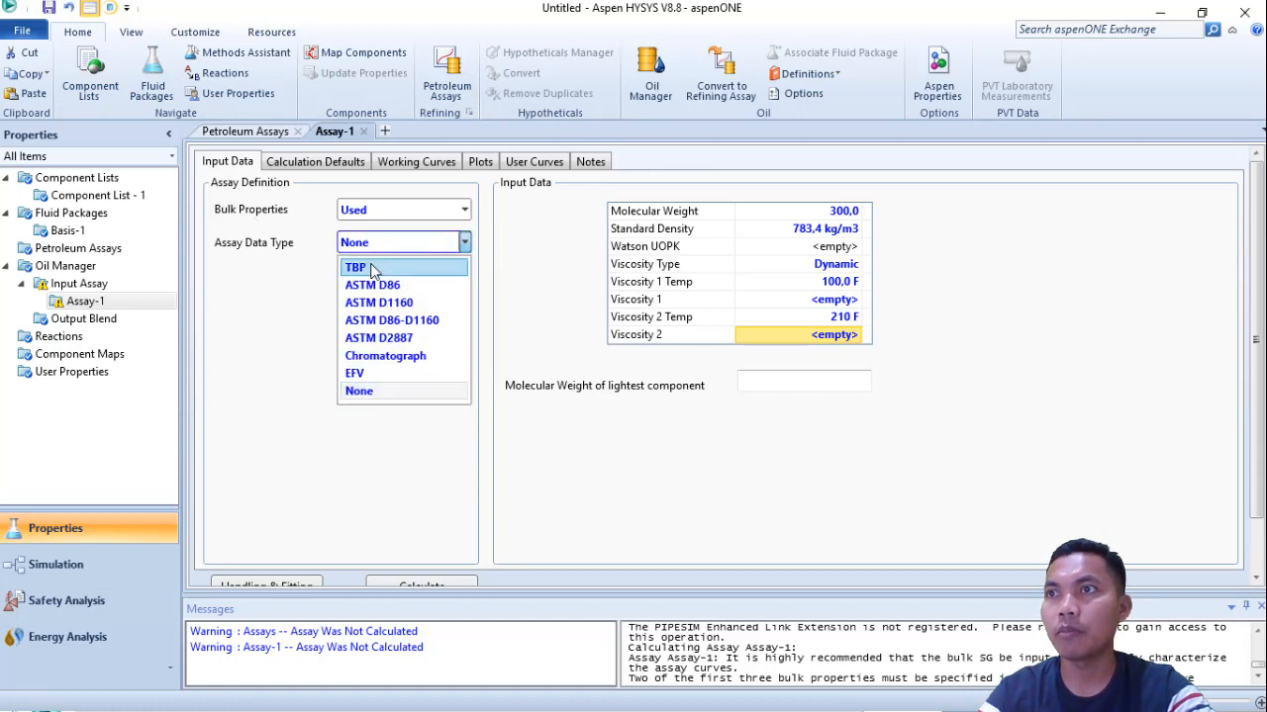
left_click(374, 268)
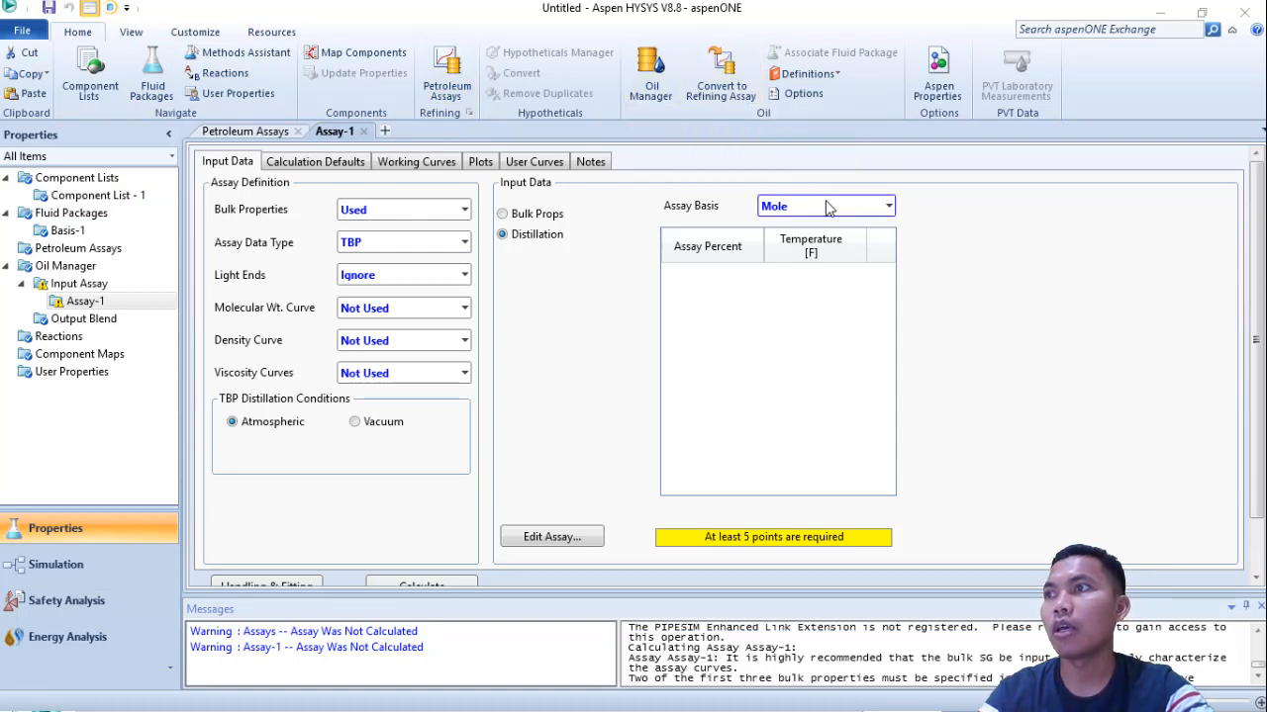
left_click(888, 205)
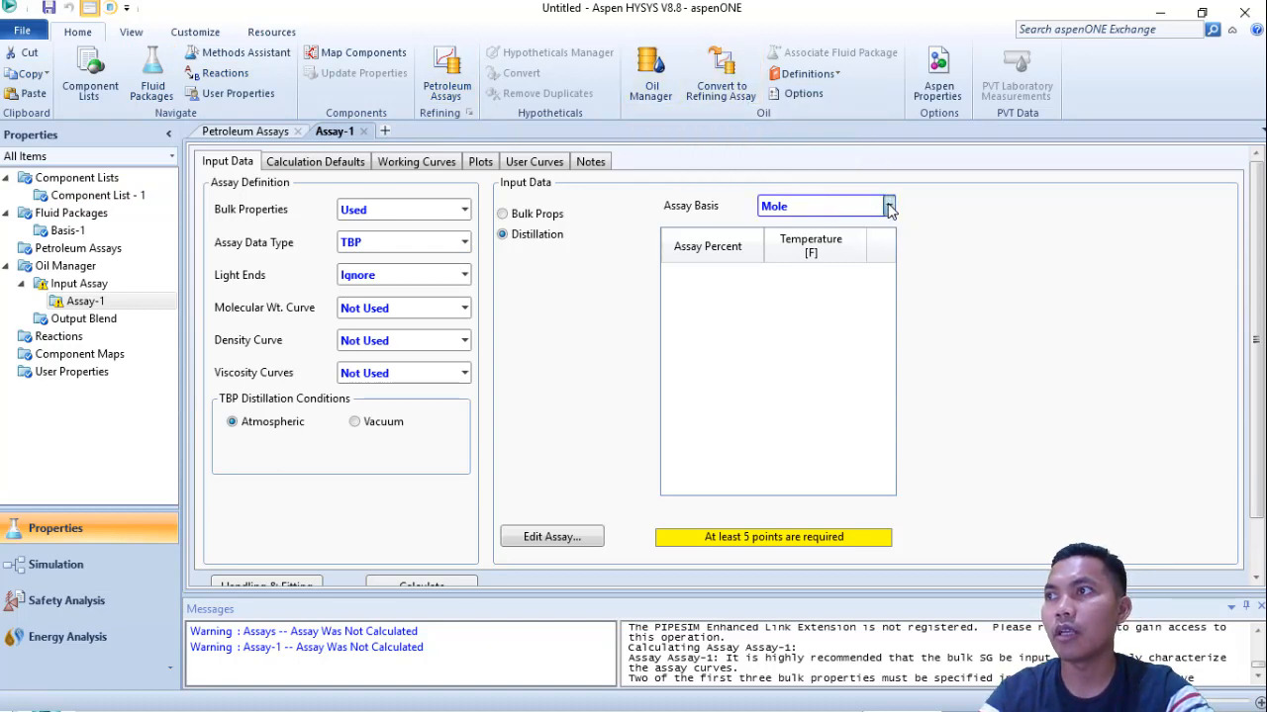
left_click(823, 237)
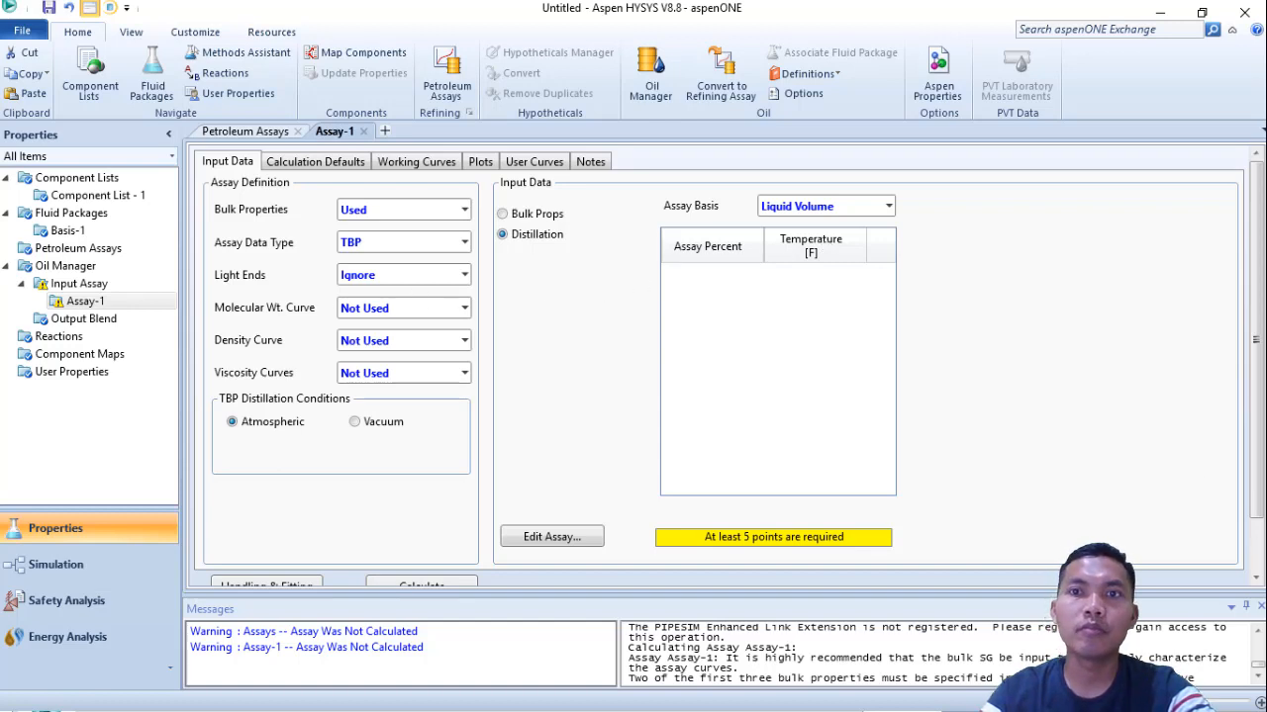
key("alt+Tab")
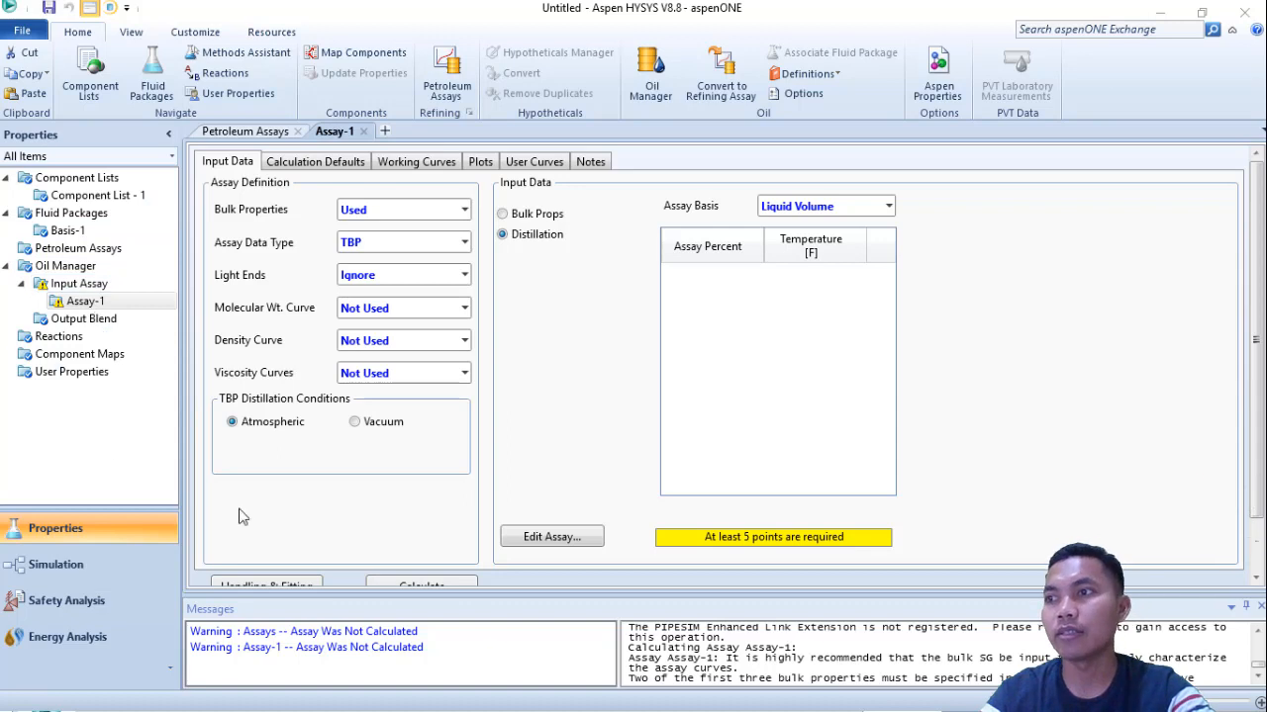
- Open the assay's distillation input table and enter the first point as 0% at 80 F
left_click(551, 536)
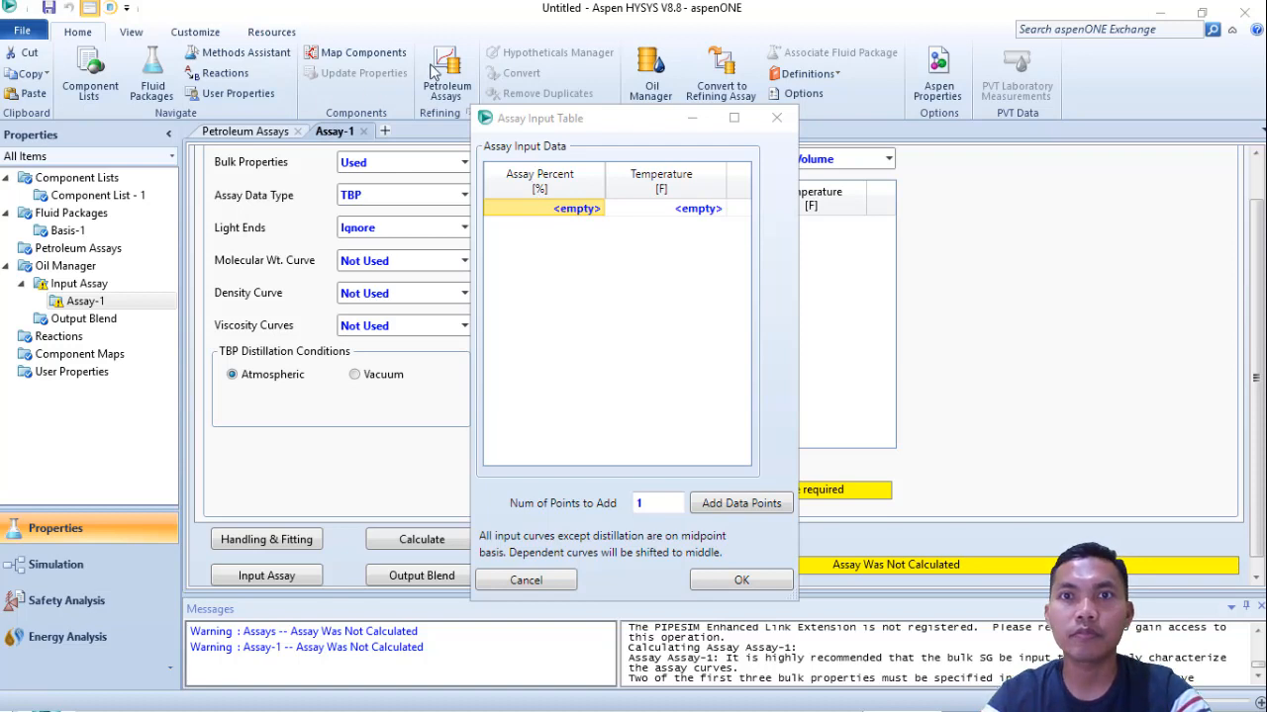
left_click(592, 218)
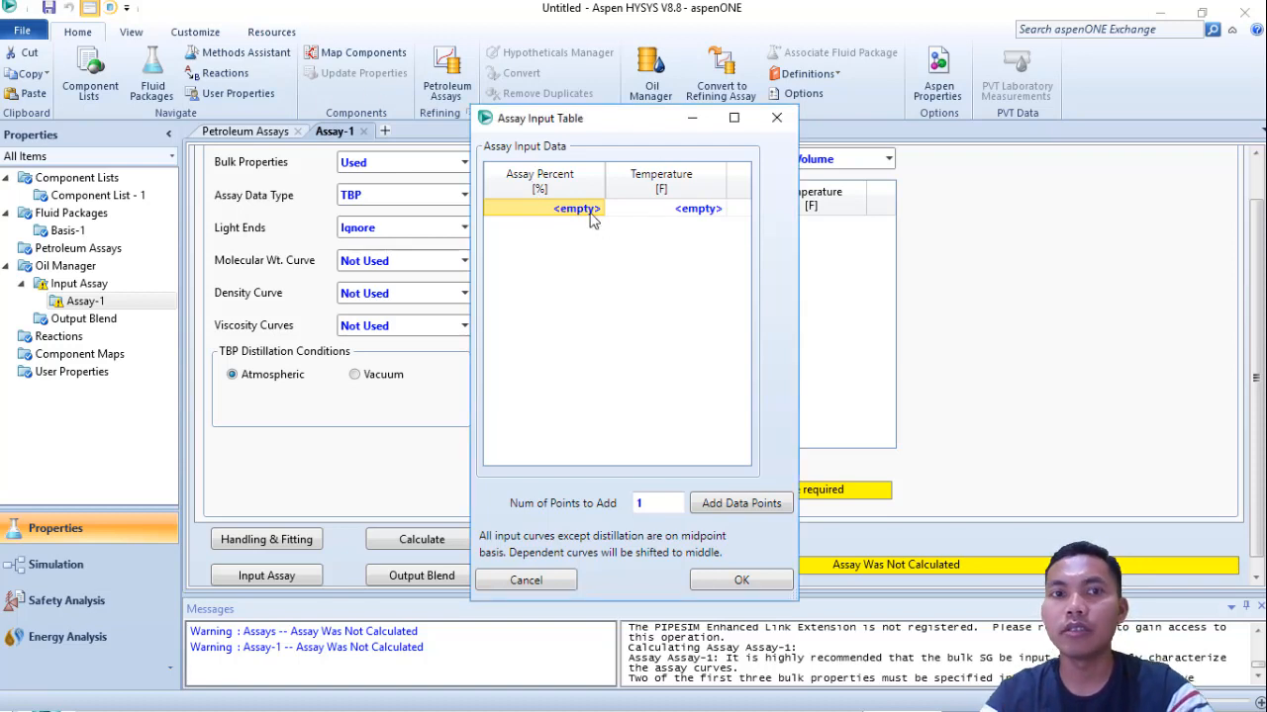
type("0")
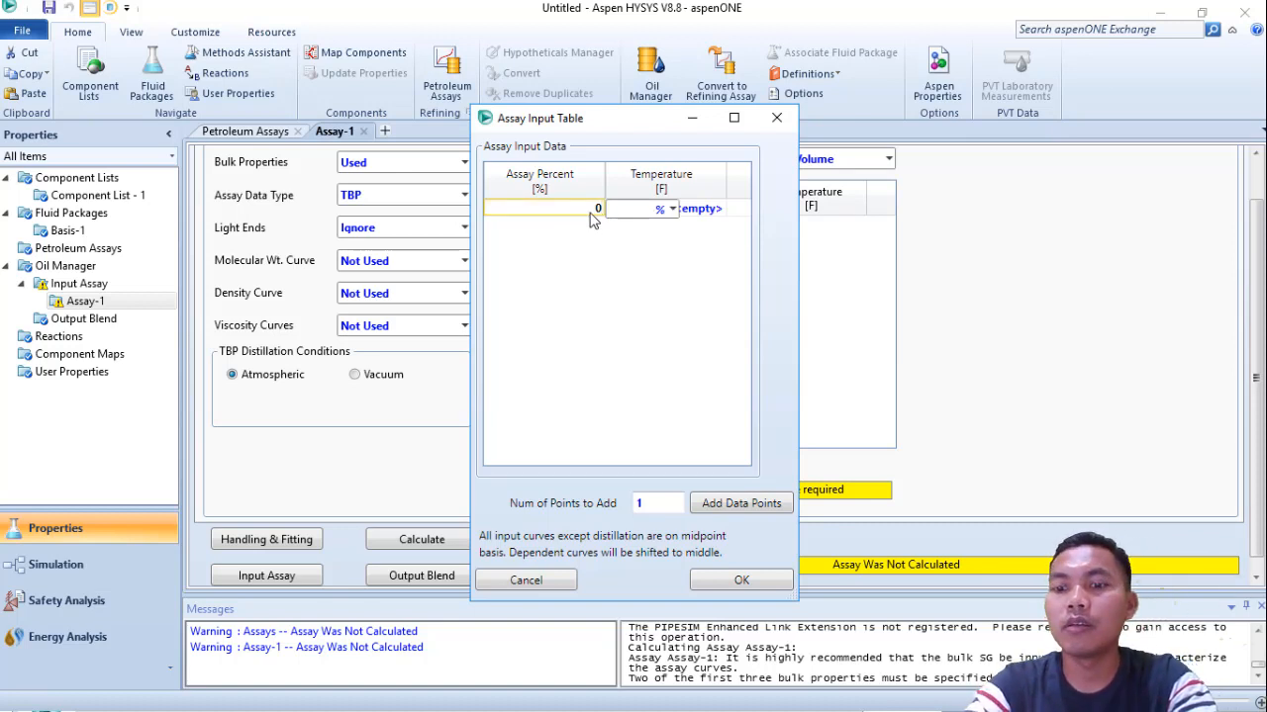
key("Return")
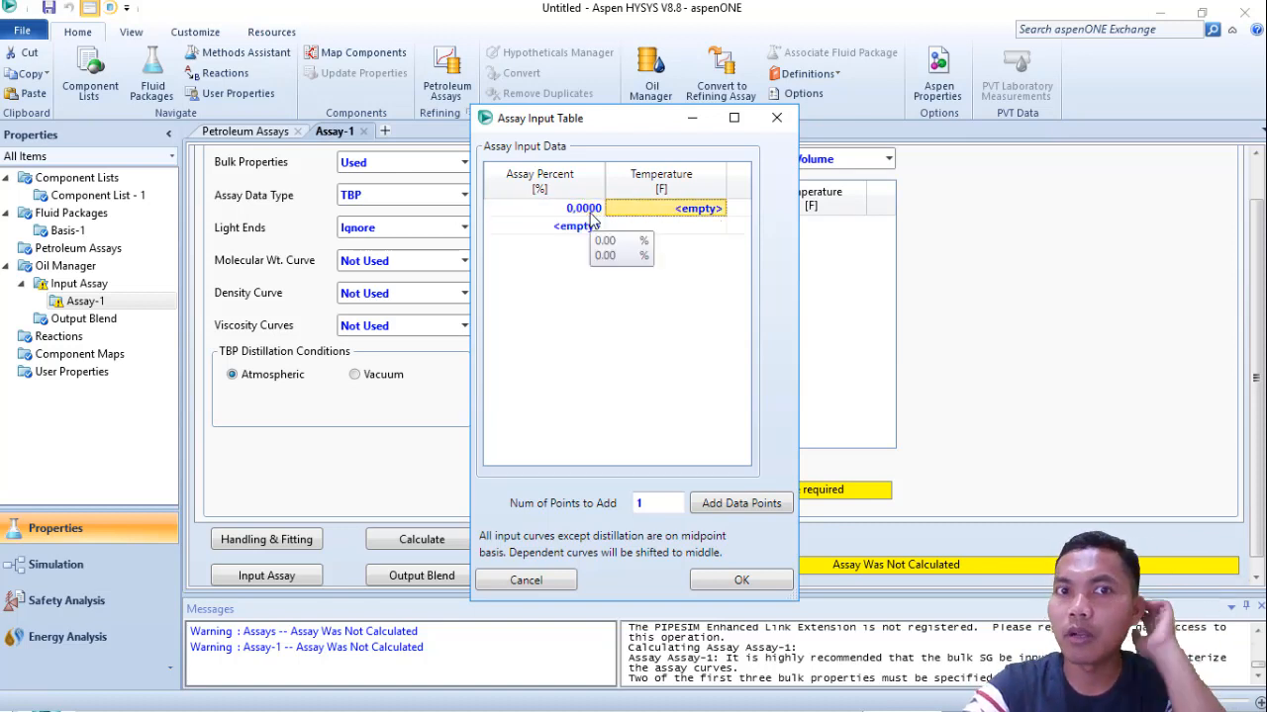
type("80")
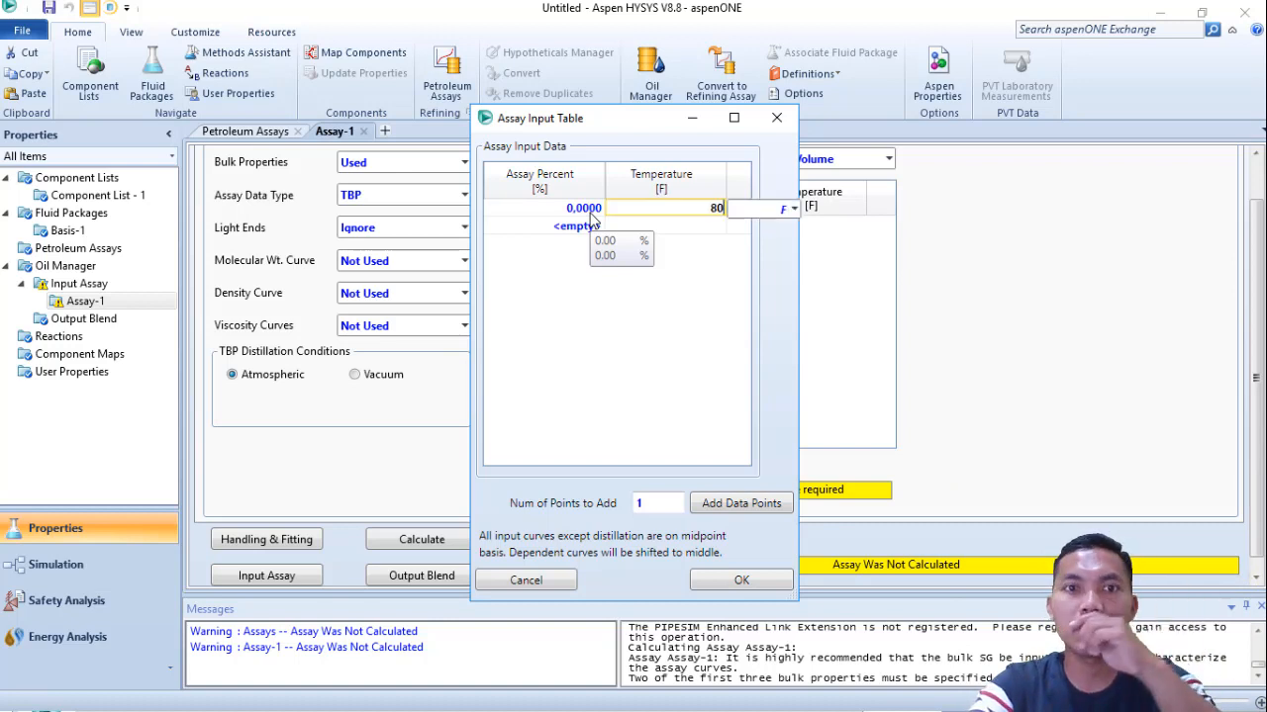
key("Return")
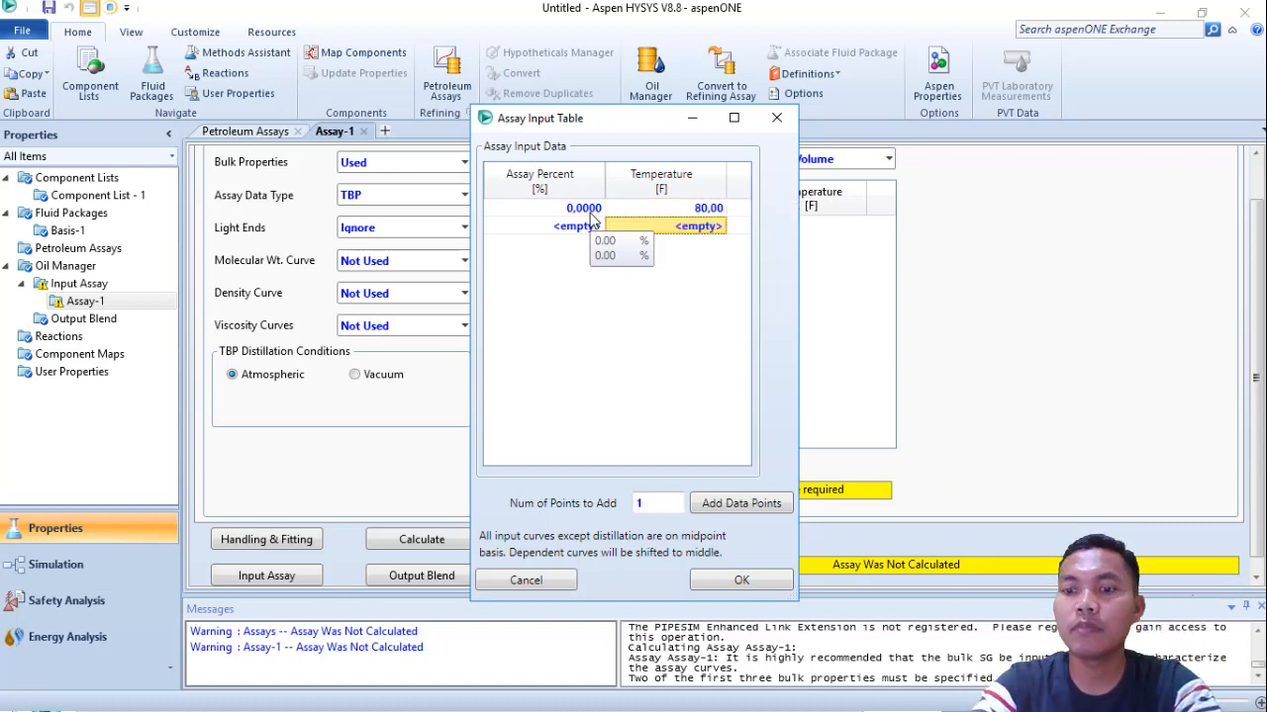
- Enter the second distillation point as 10% at 255 F
left_click(592, 220)
left_click(592, 222)
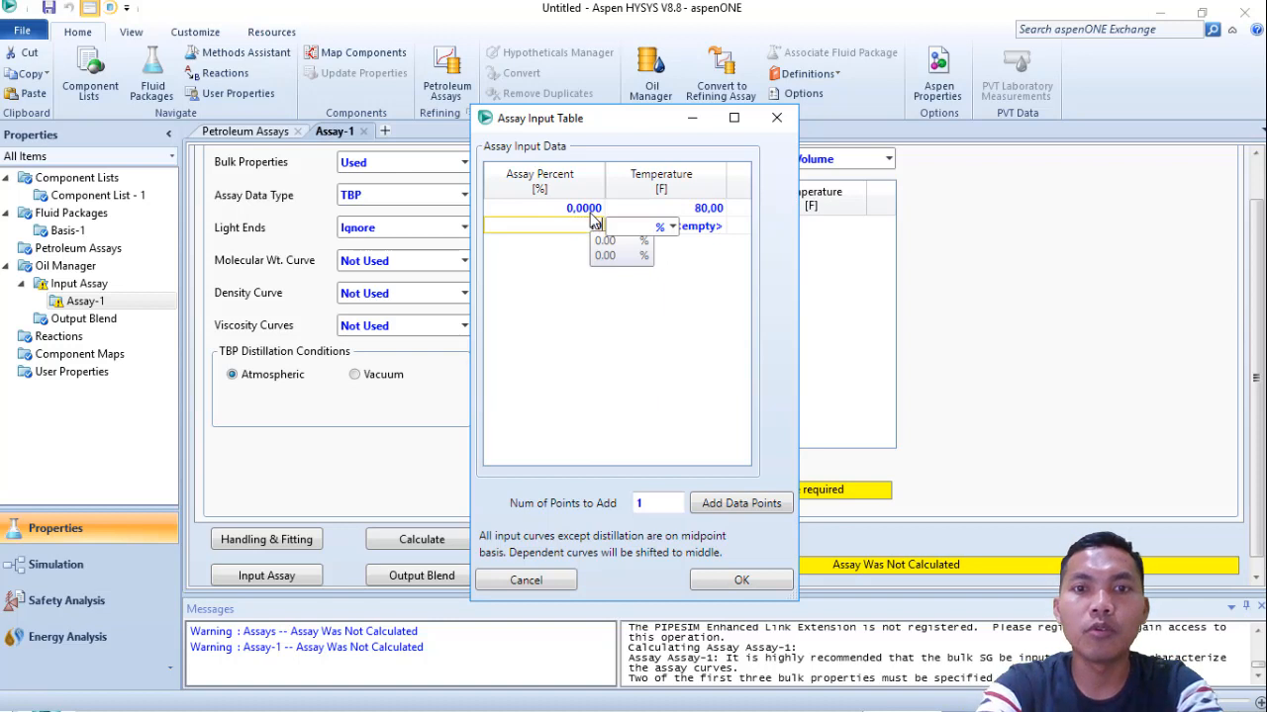
type("10")
key("Return")
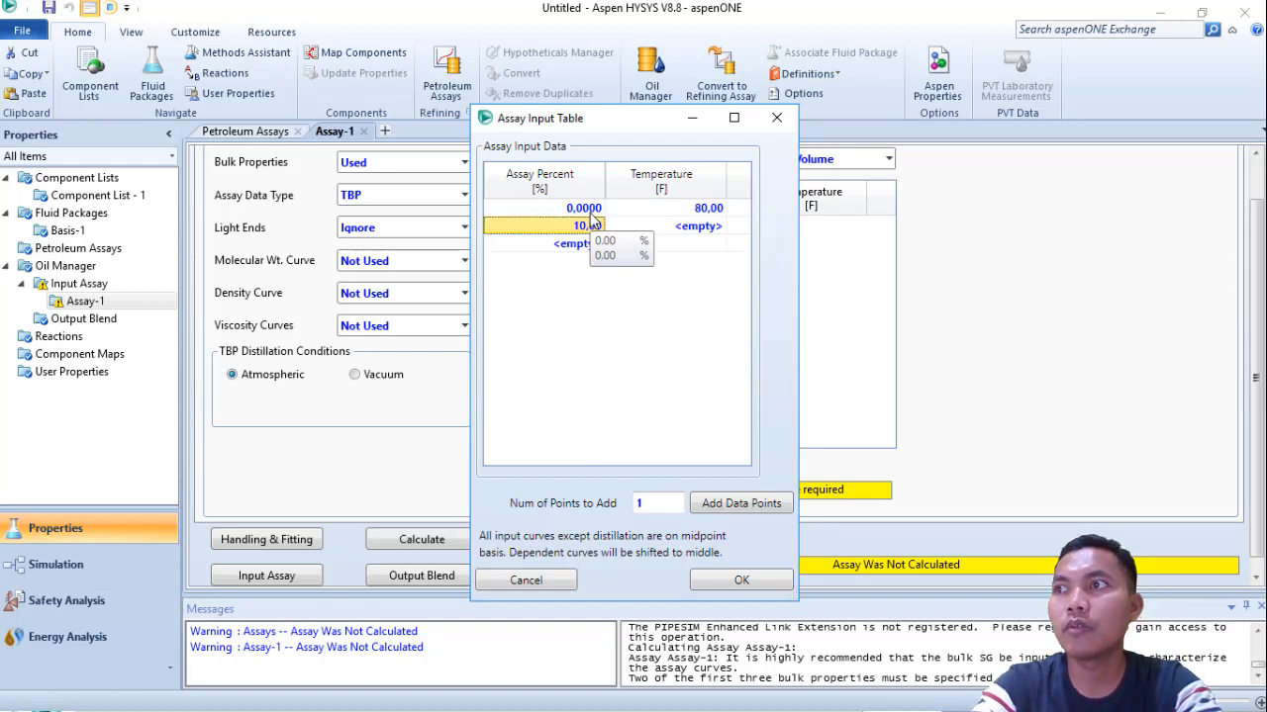
key("Tab")
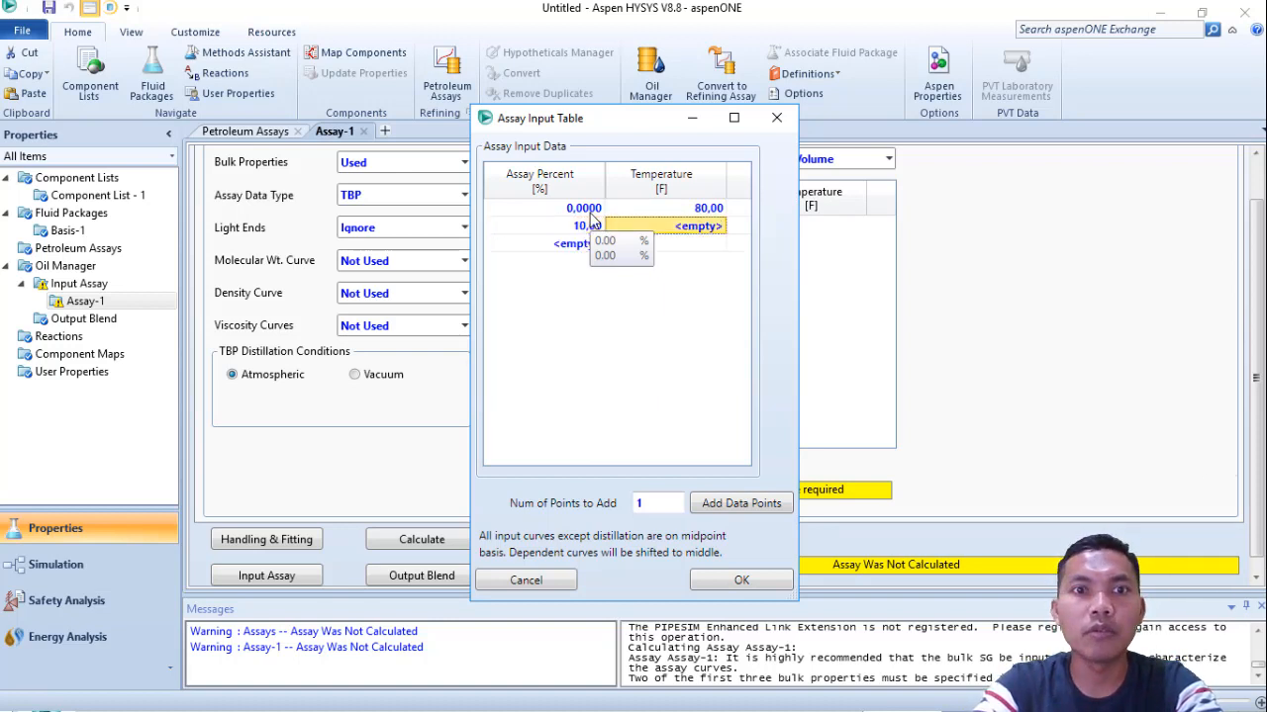
type("255")
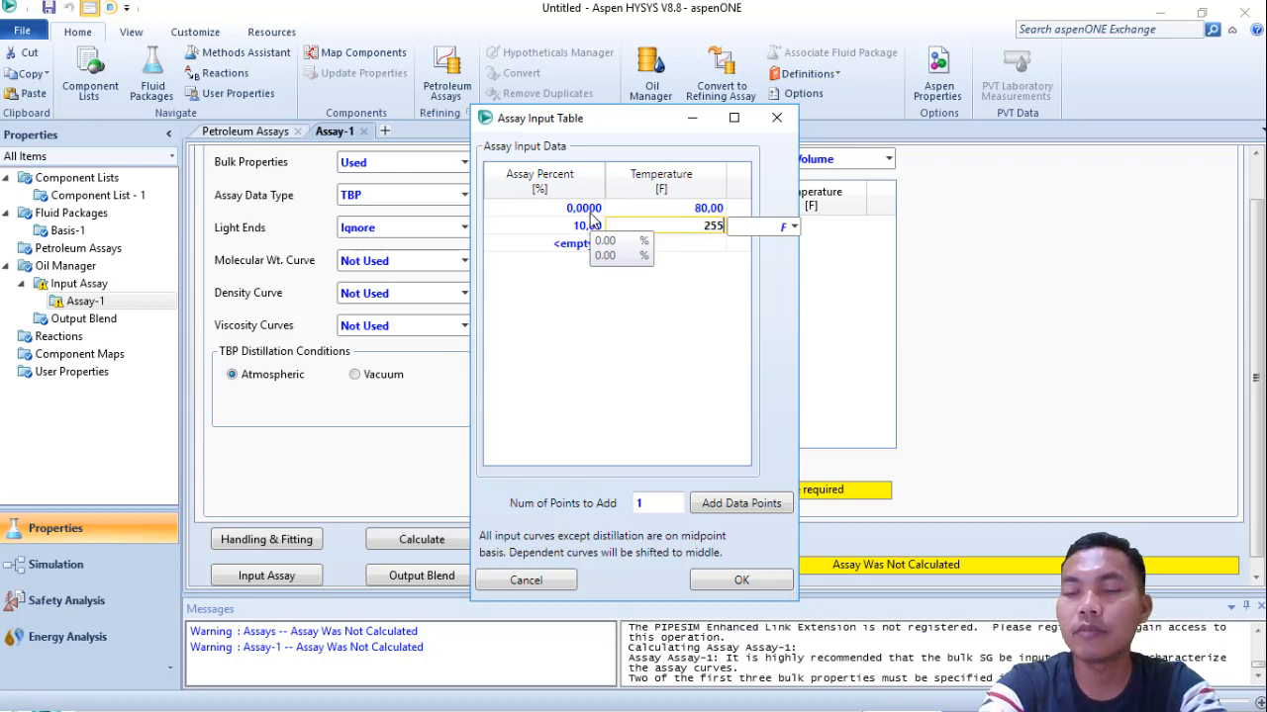
key("Return")
- Enter the third distillation point as 20% at 349 F
key("shift+Tab")
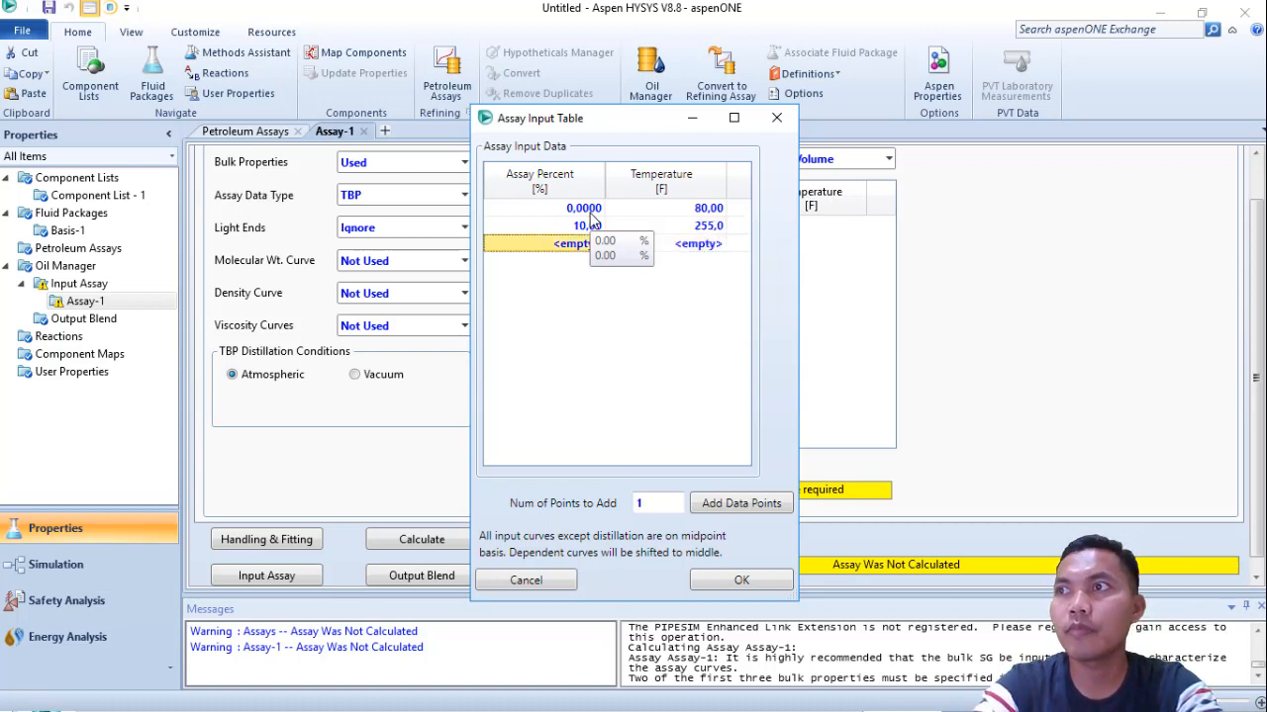
type("2")
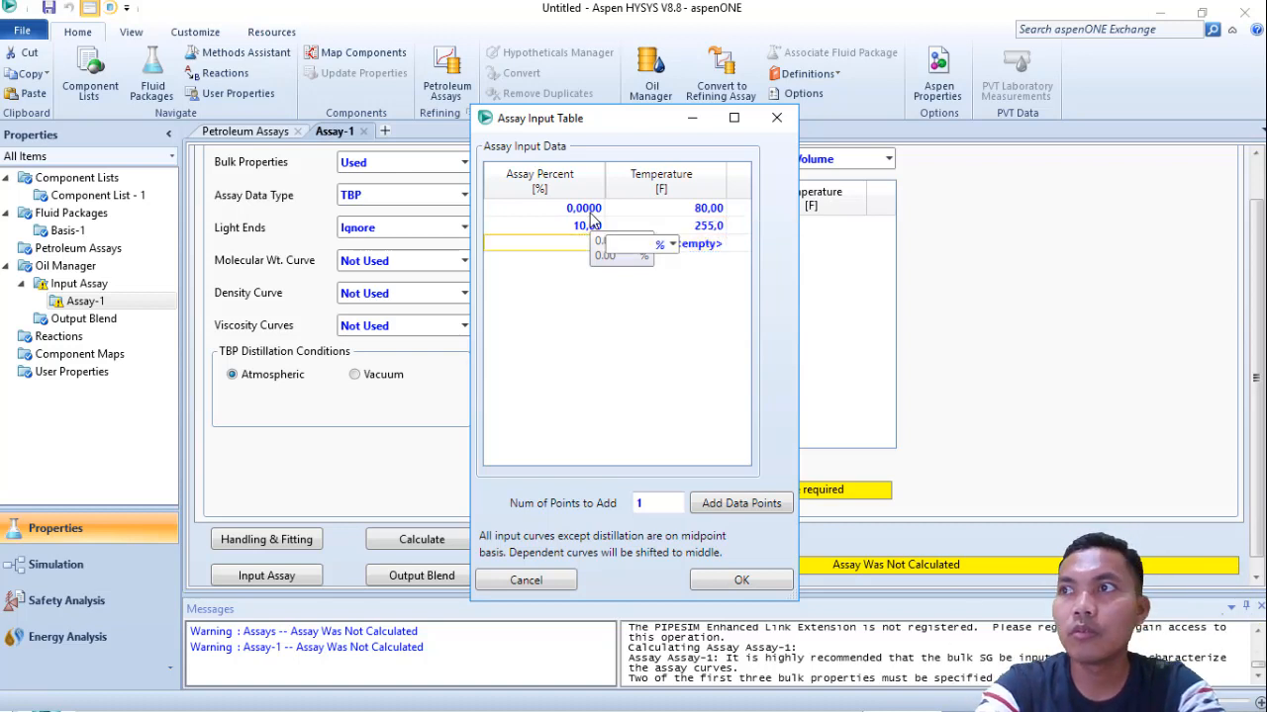
type("0")
key("Return")
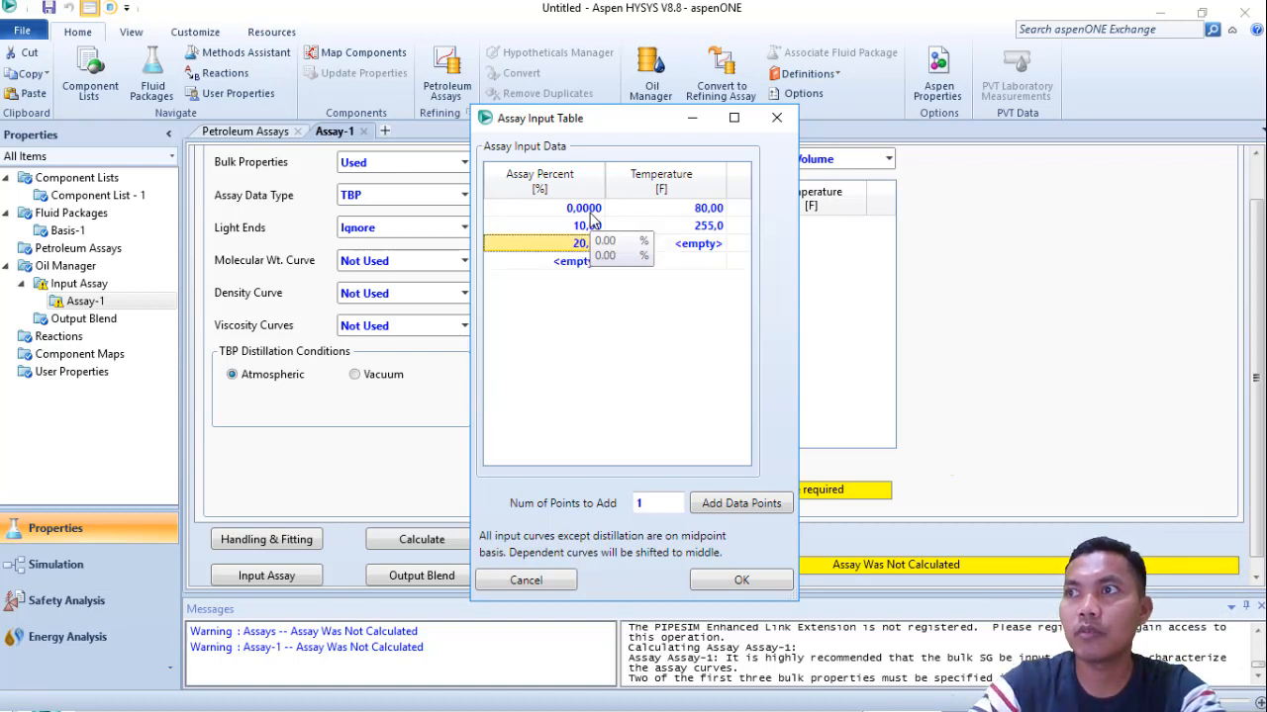
left_click(698, 244)
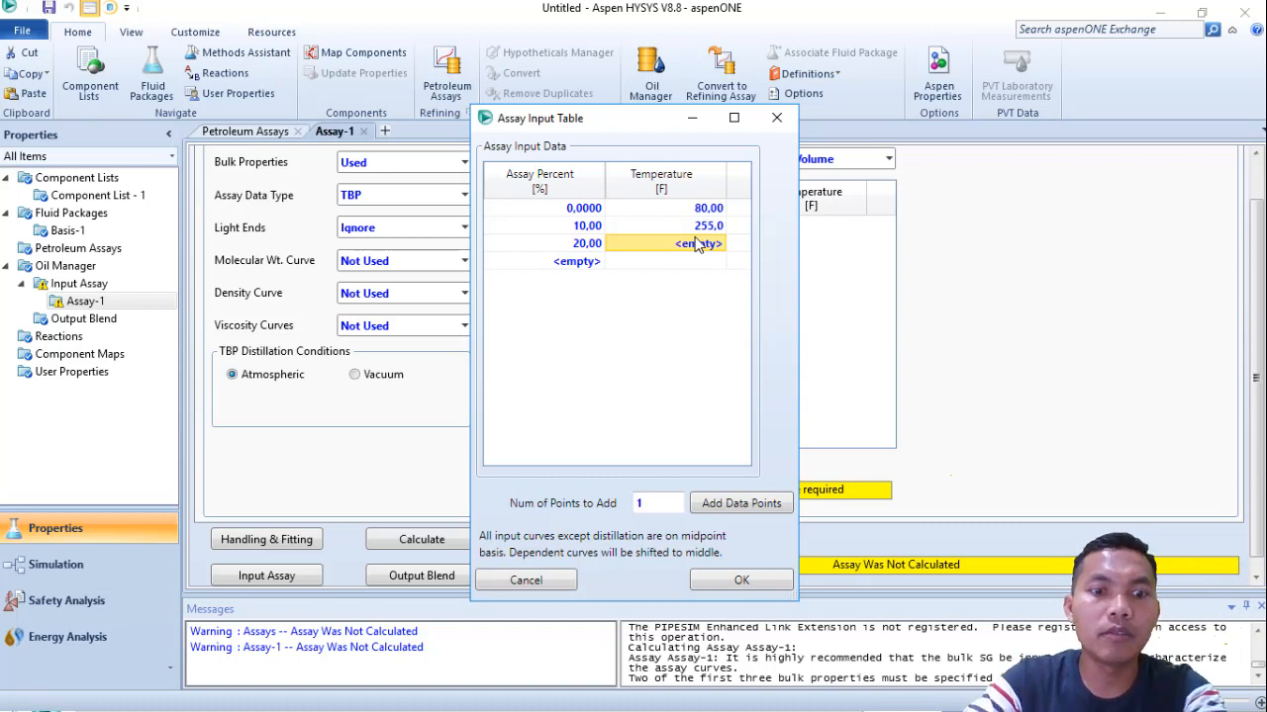
type("349")
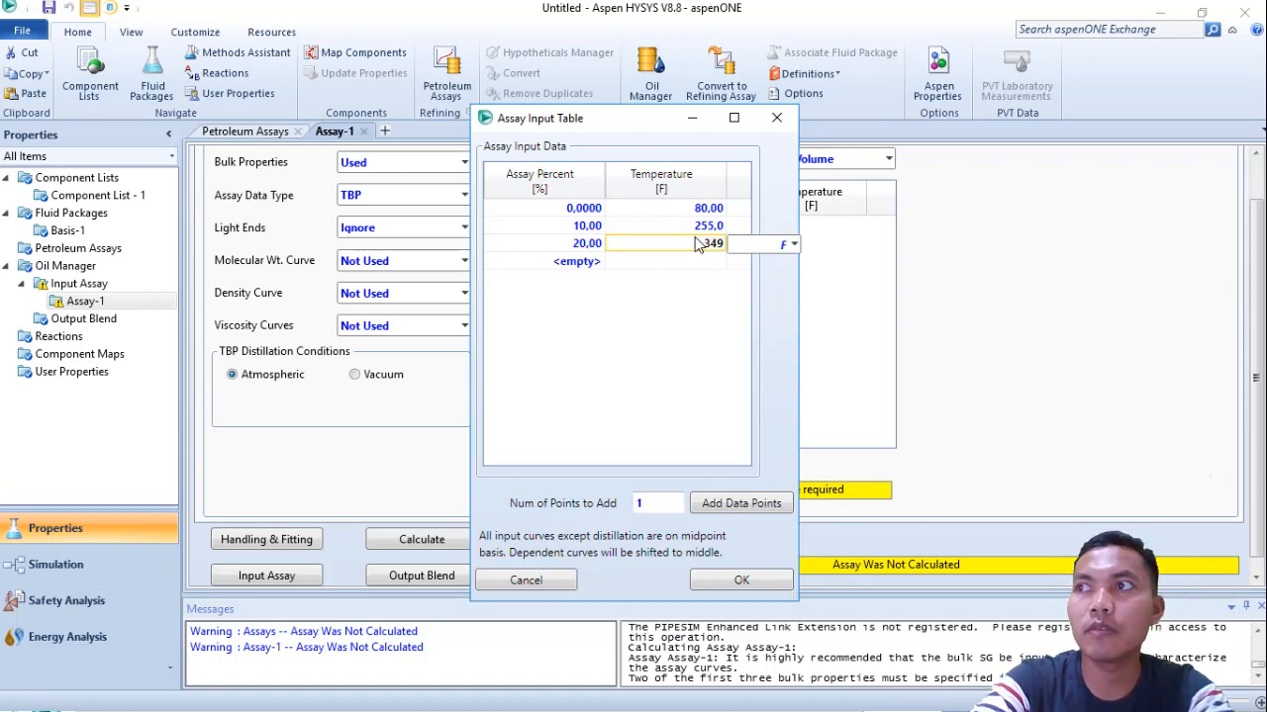
key("Return")
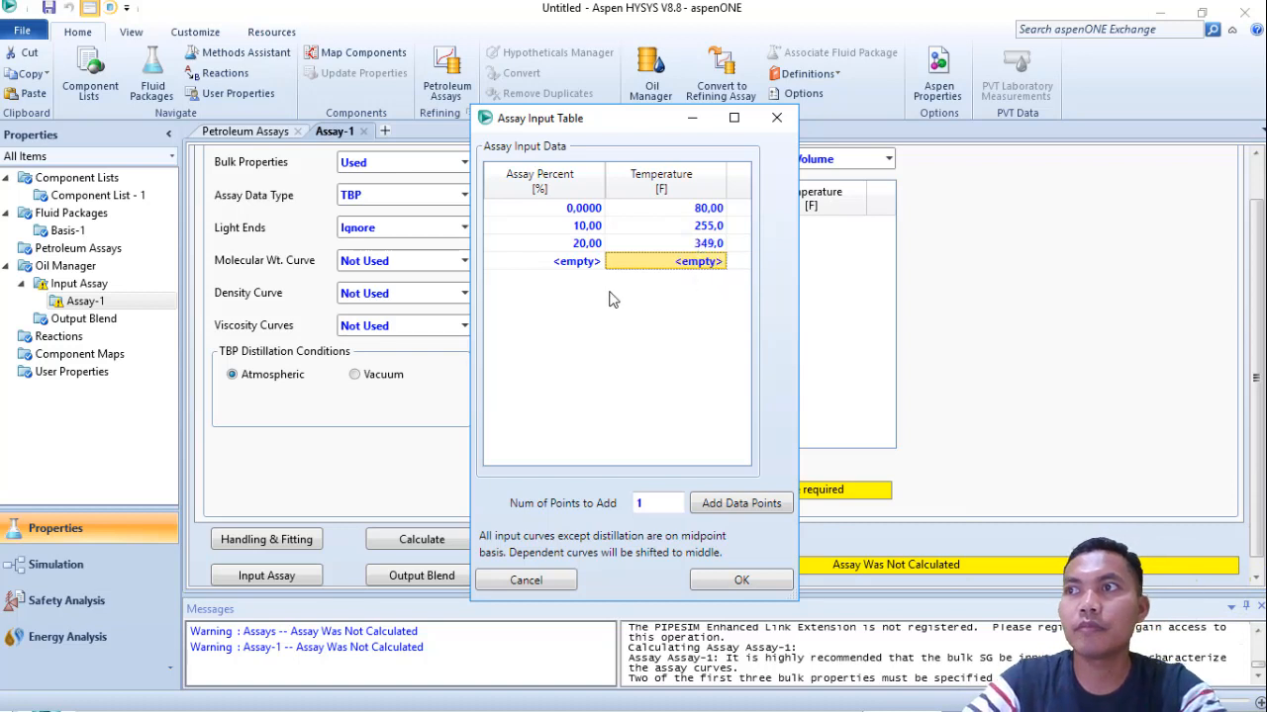
- Add assay percent values of 30, 40 and 50% as the next three rows of the distillation table
left_click(578, 264)
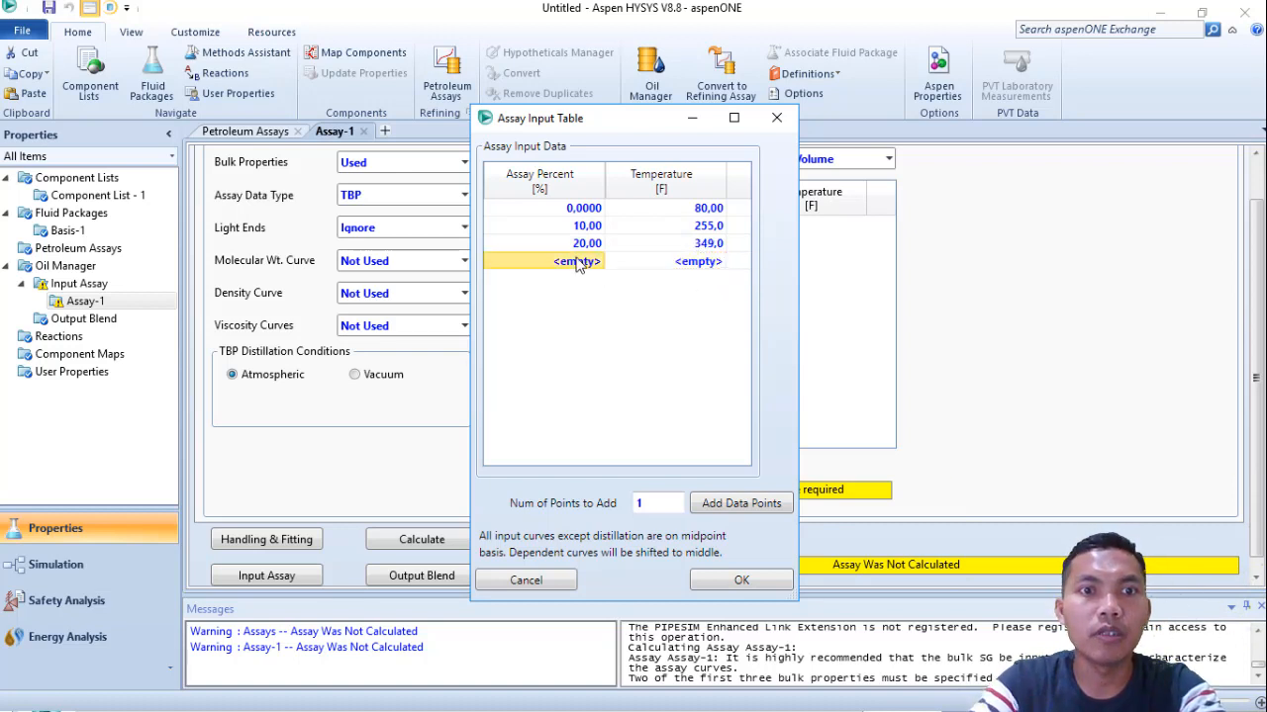
type("30")
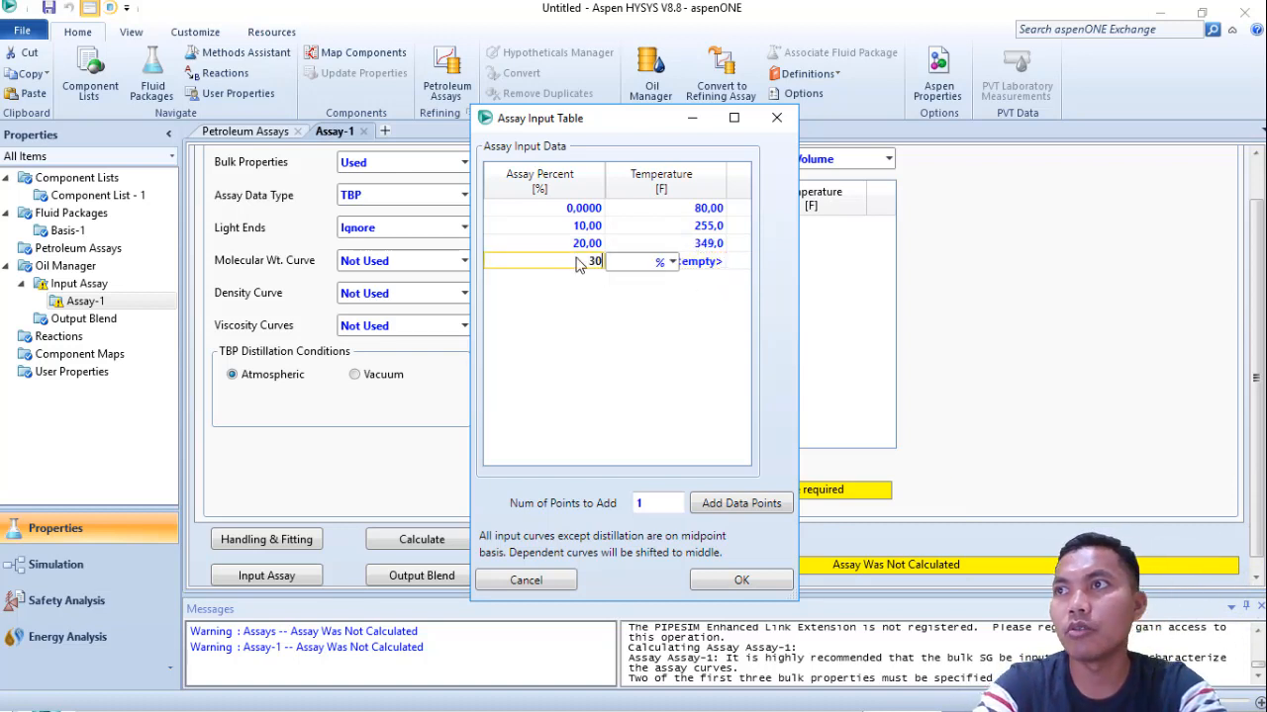
key("Return")
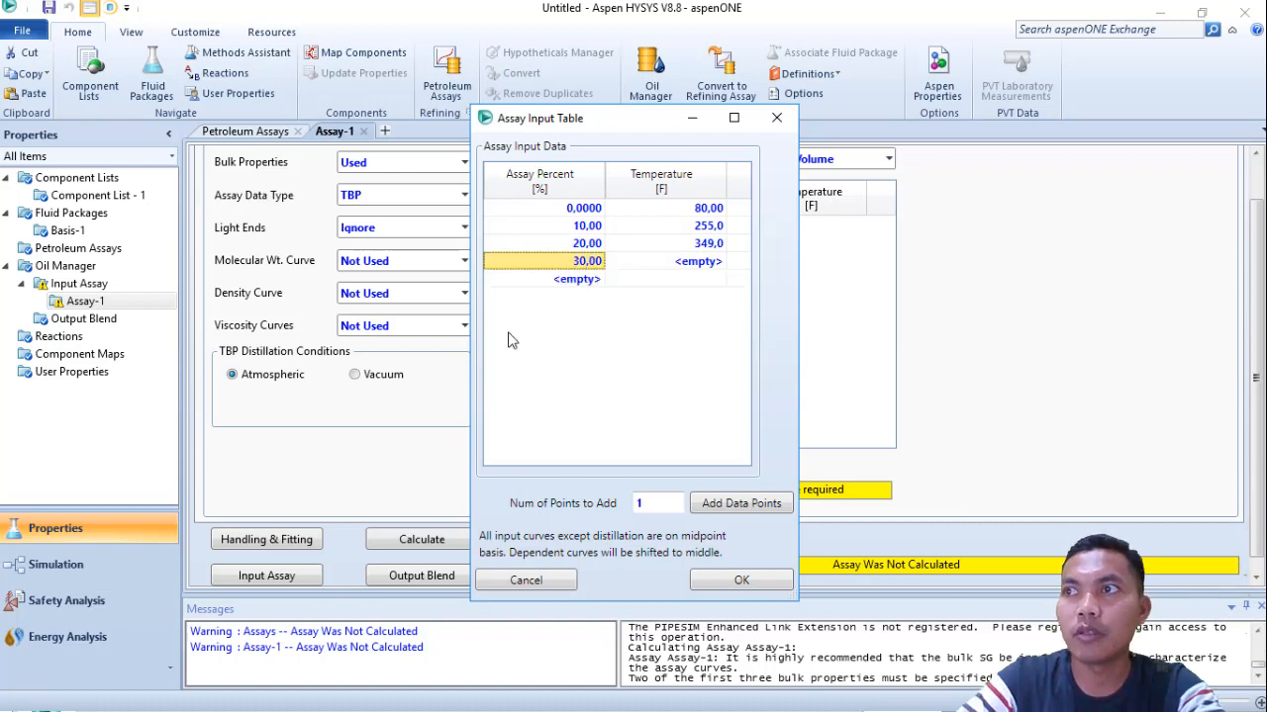
left_click(597, 282)
type("40")
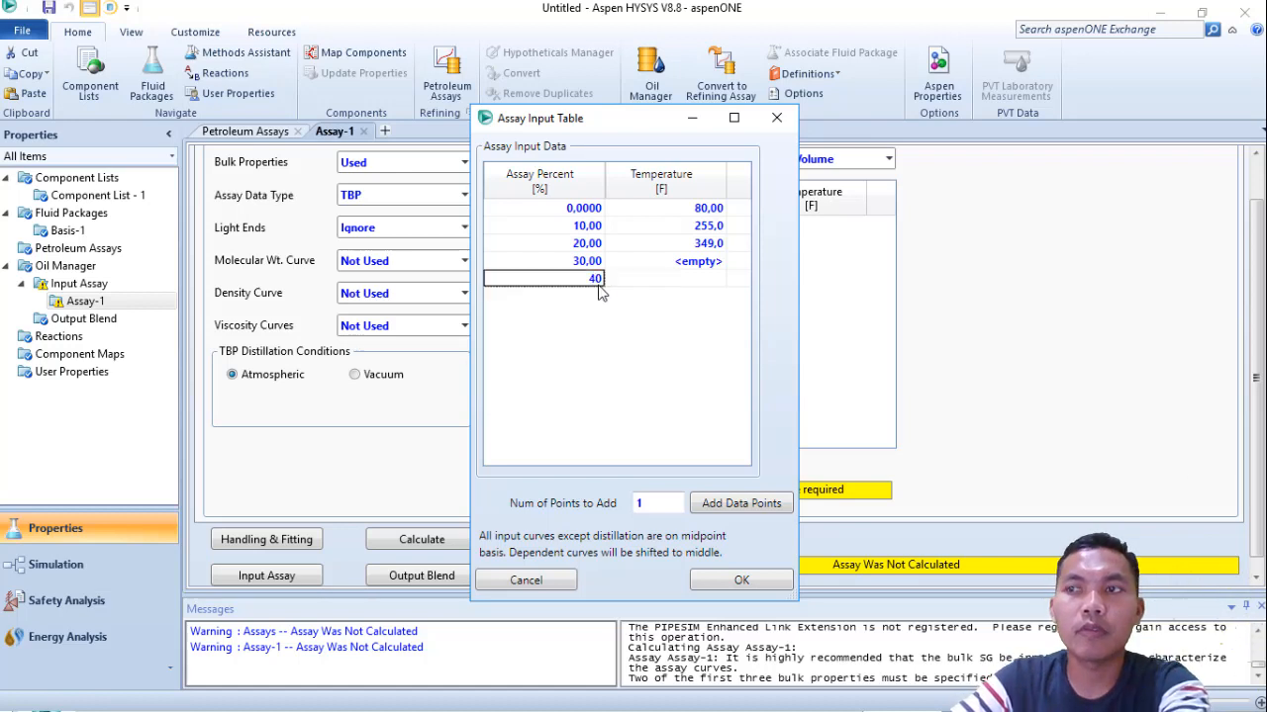
key("Return")
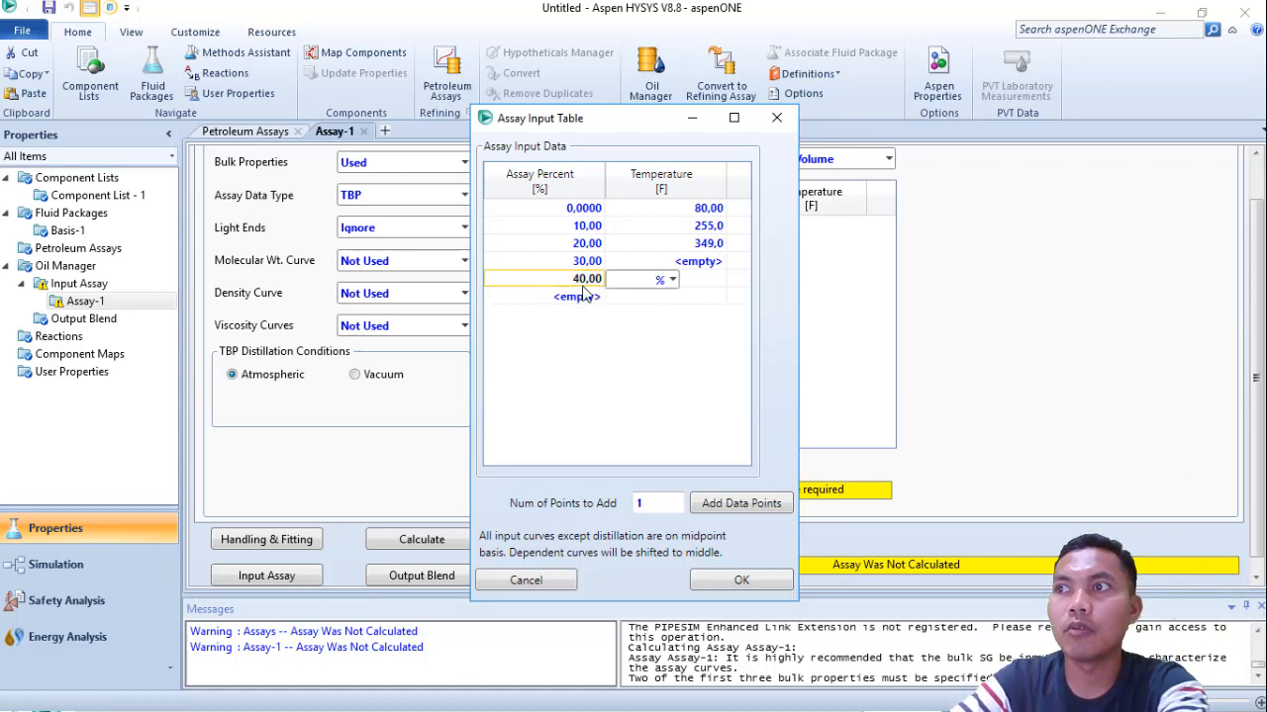
left_click(584, 299)
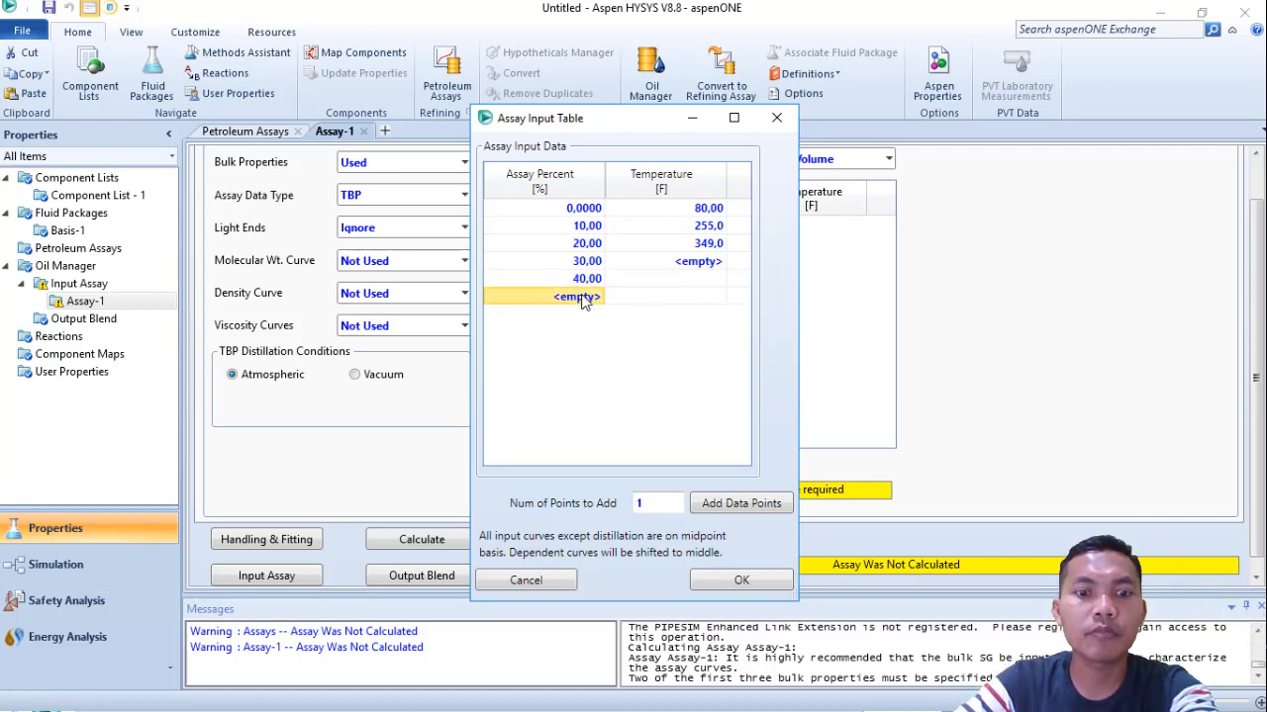
type("50")
key("Return")
- Add assay percent values of 60, 70 and 80% in the rows below the 50% point
left_click(572, 319)
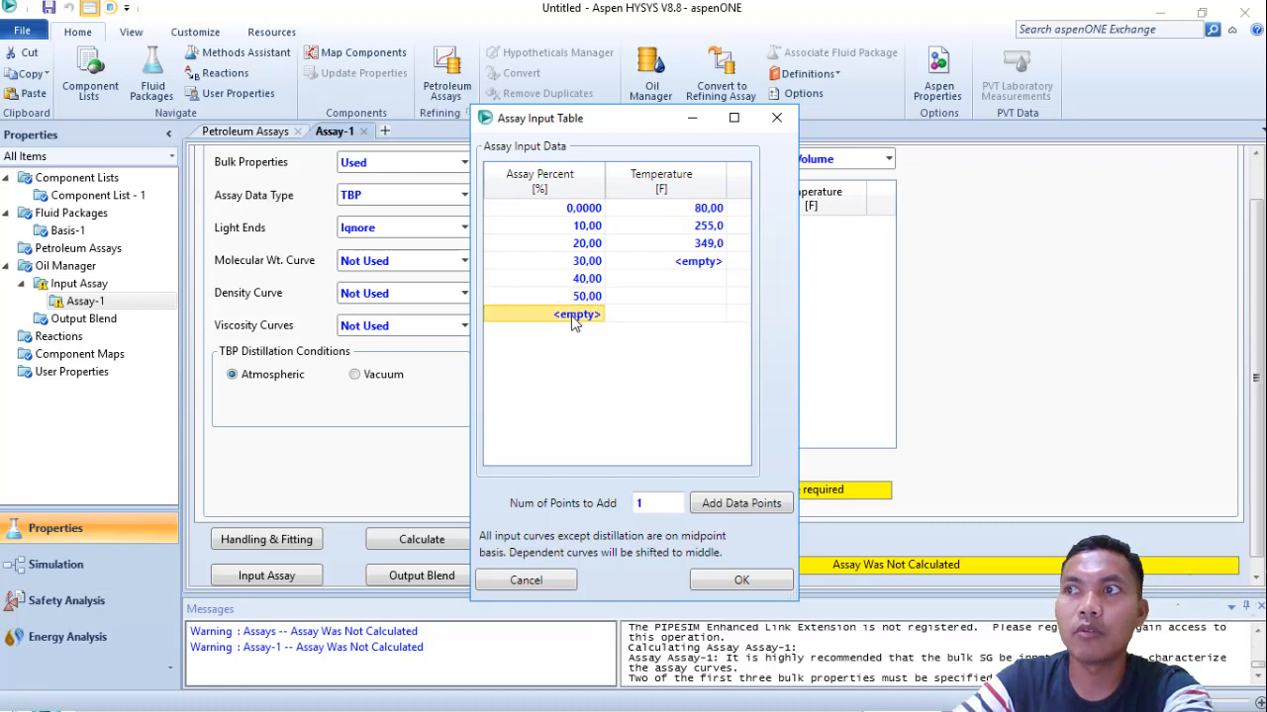
type("60")
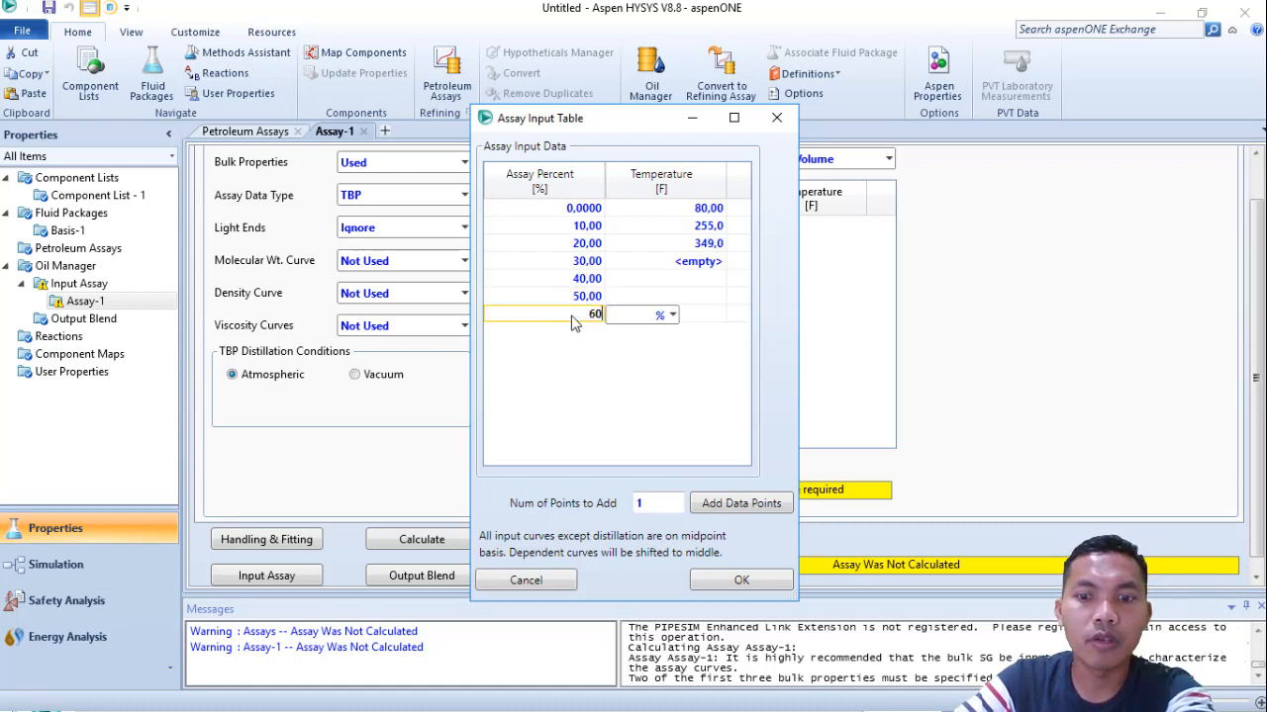
key("Return")
left_click(572, 333)
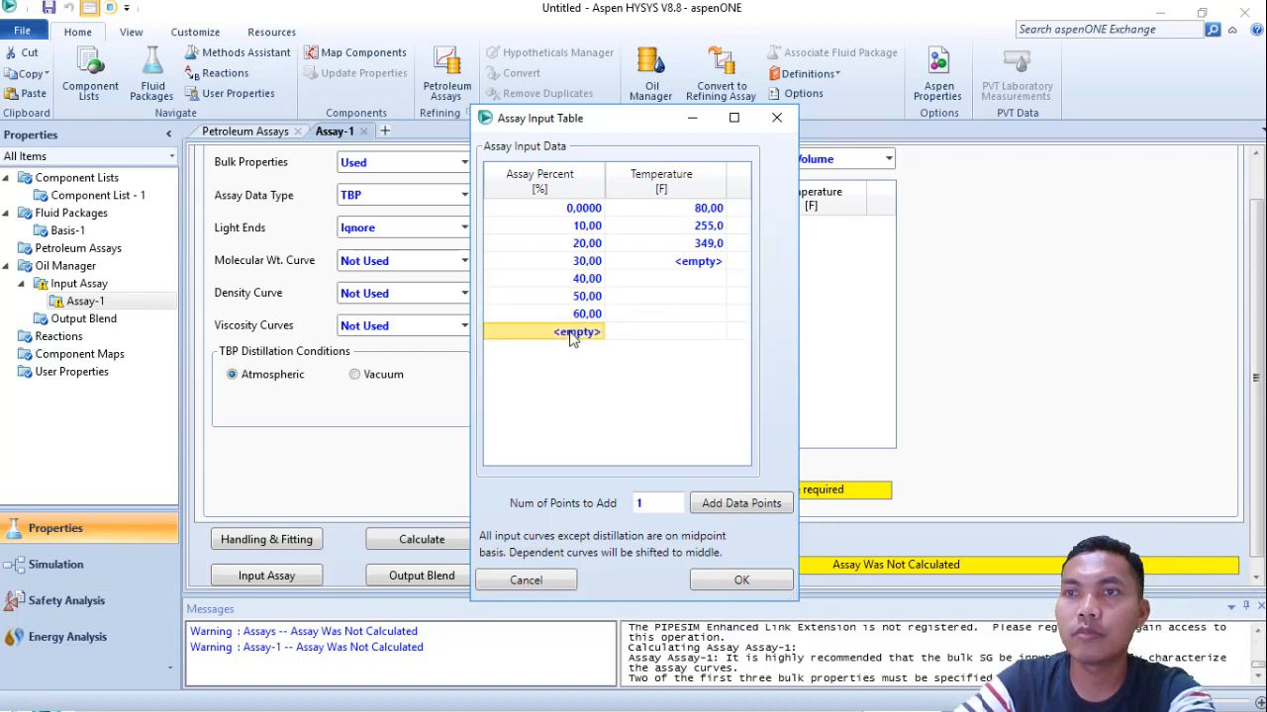
type("70")
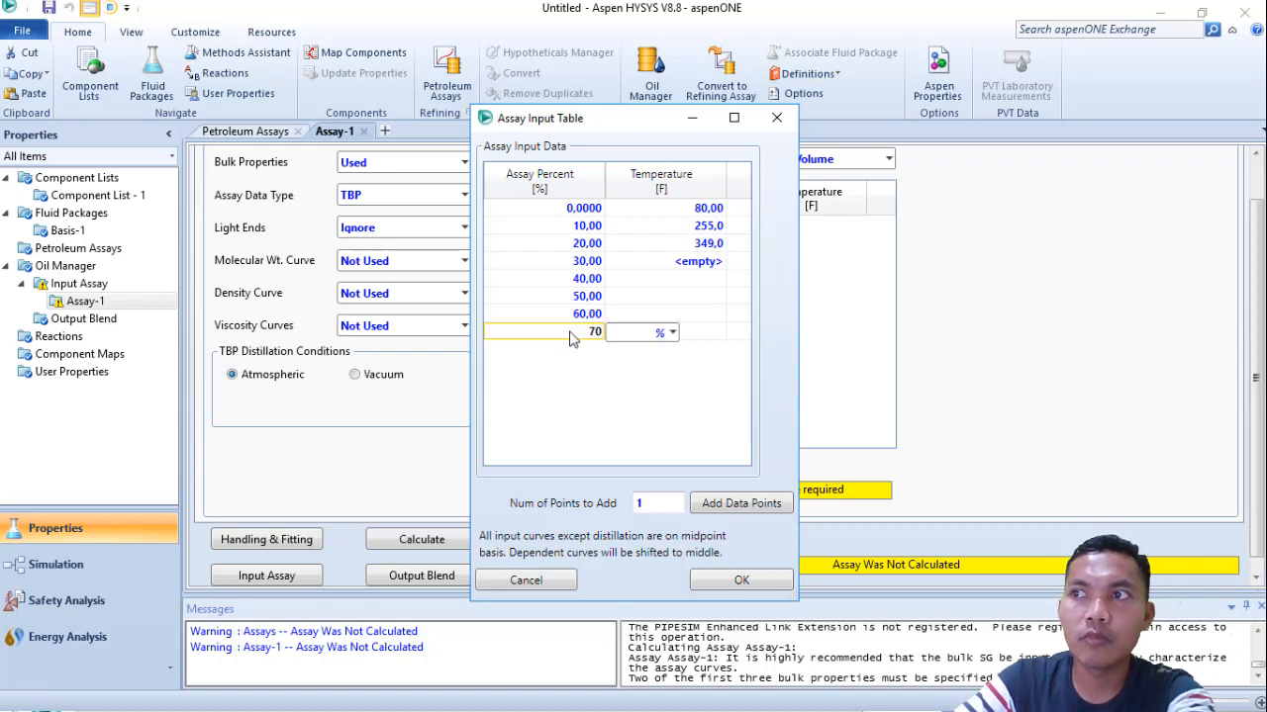
key("Return")
left_click(576, 351)
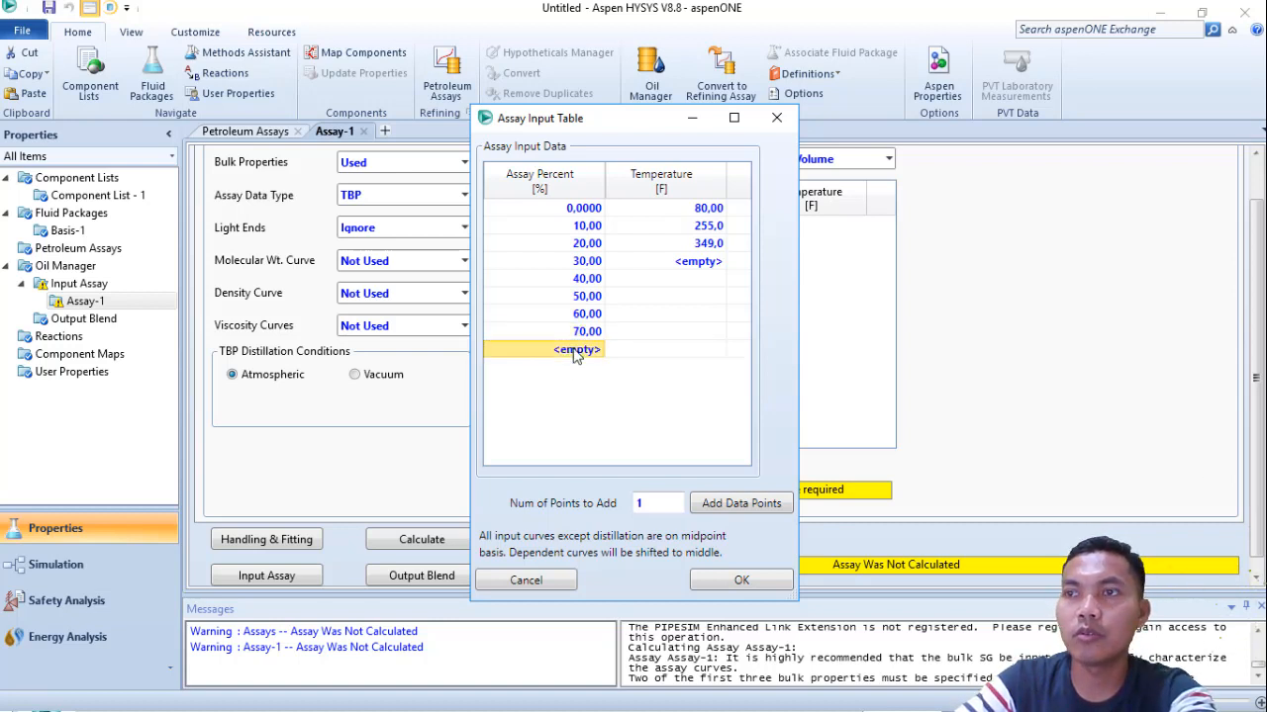
type("80")
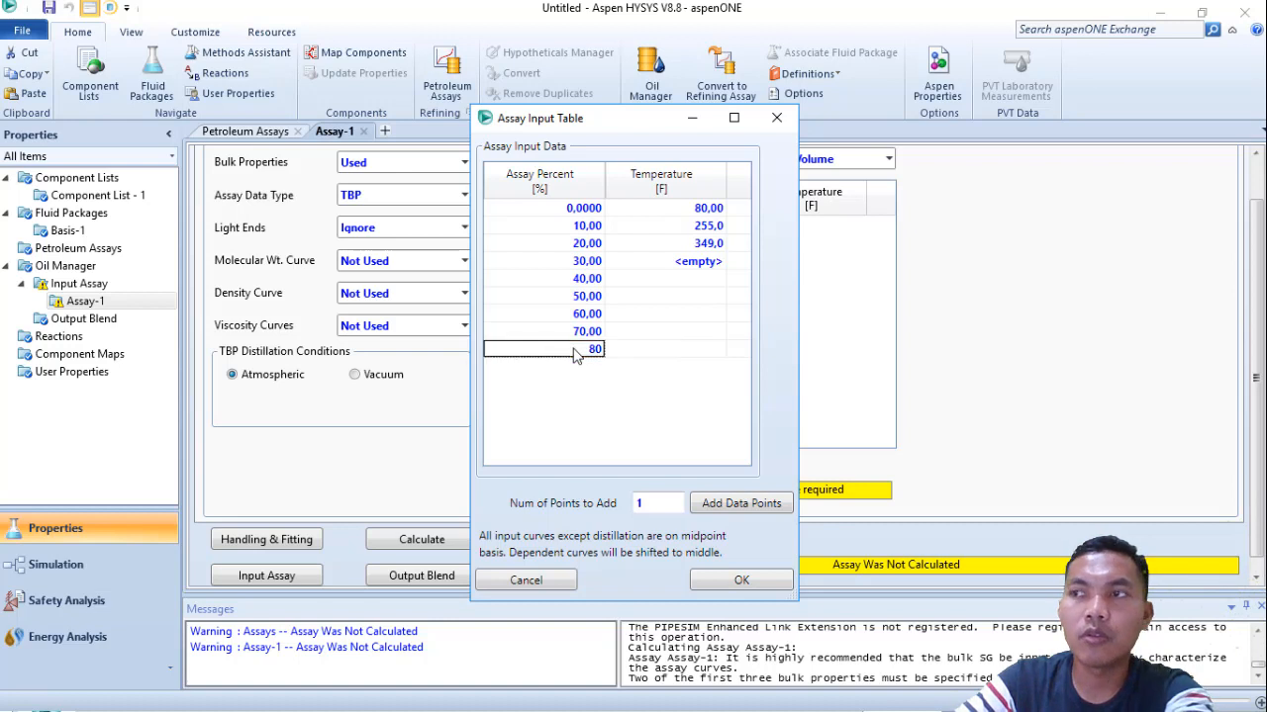
key("Return")
- Add the last two assay percent values, 90 and 98%, to the distillation table
left_click(579, 374)
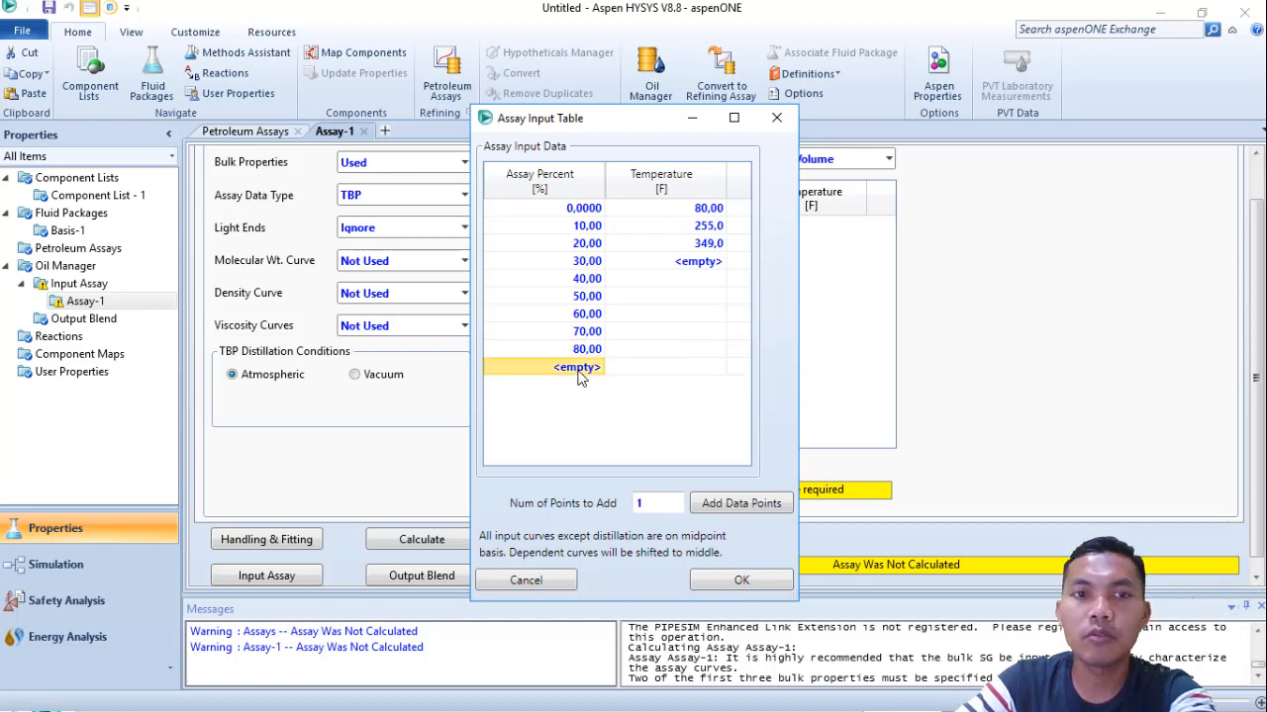
type("90")
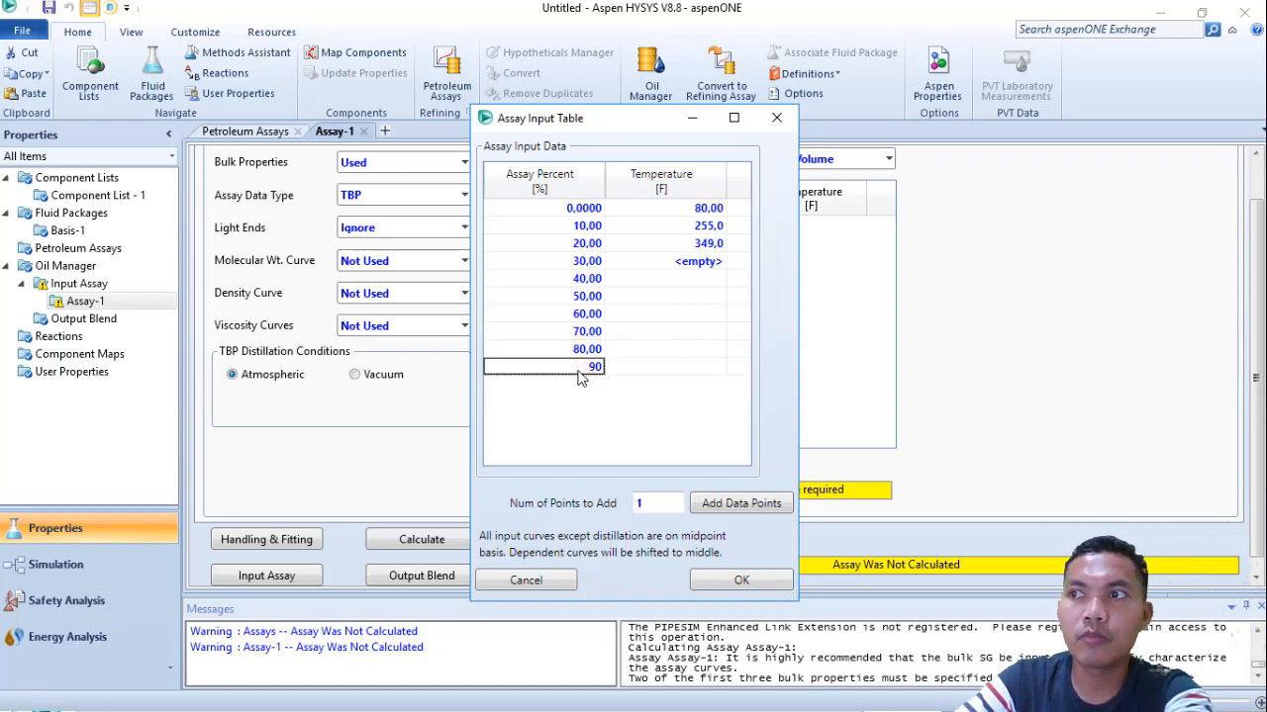
key("Return")
left_click(580, 390)
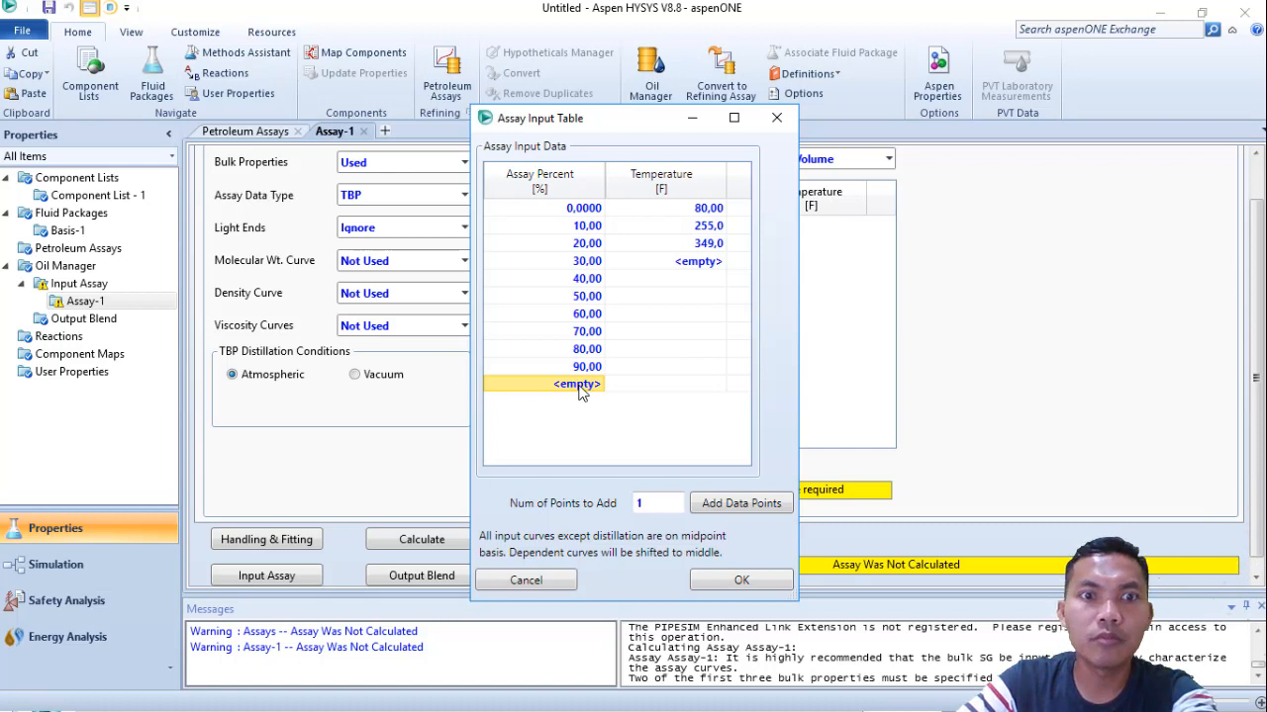
type("98")
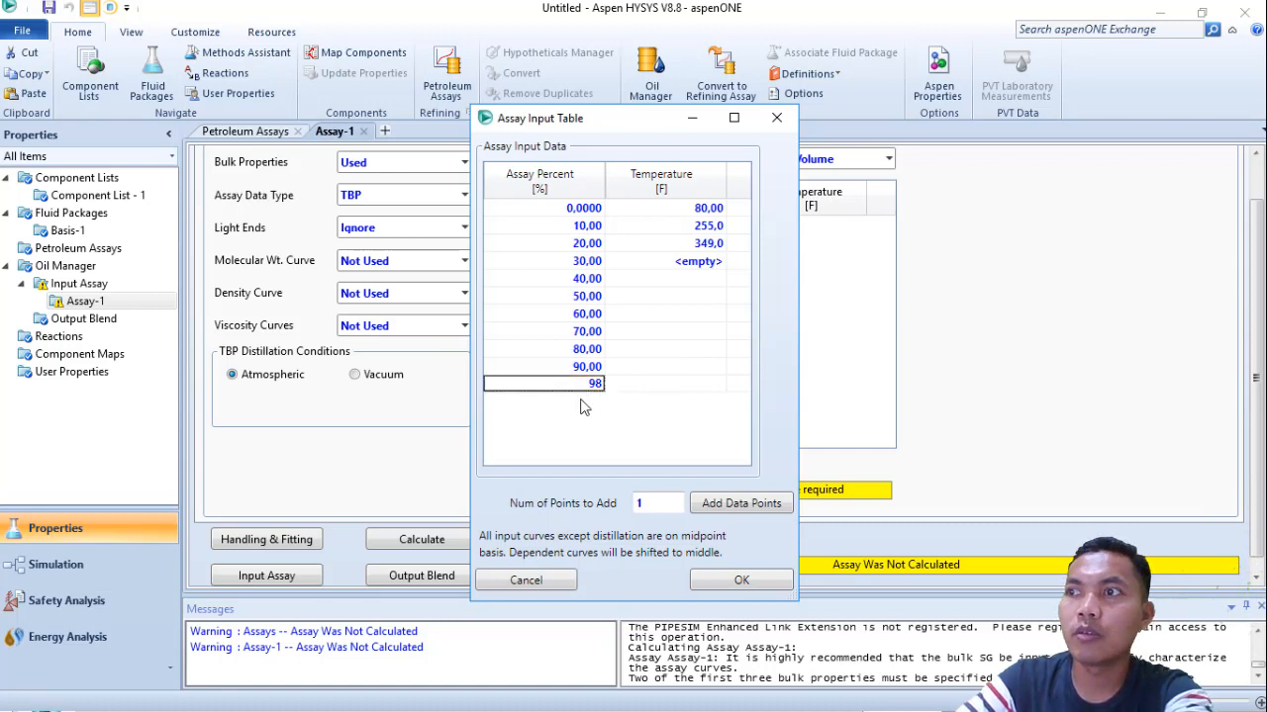
key("Return")
left_click(583, 403)
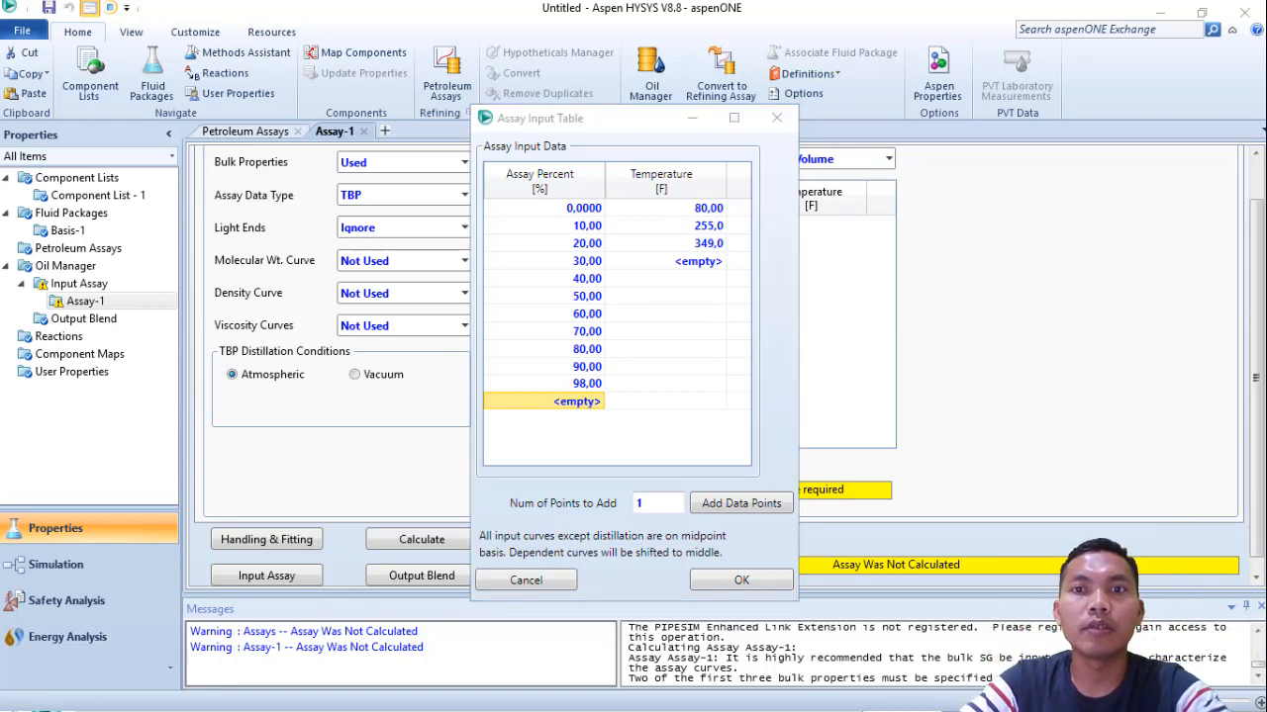
- Enter distillation temperatures of 430 F for the 30% point and 527 F for the 40% point
left_click(701, 263)
type("43")
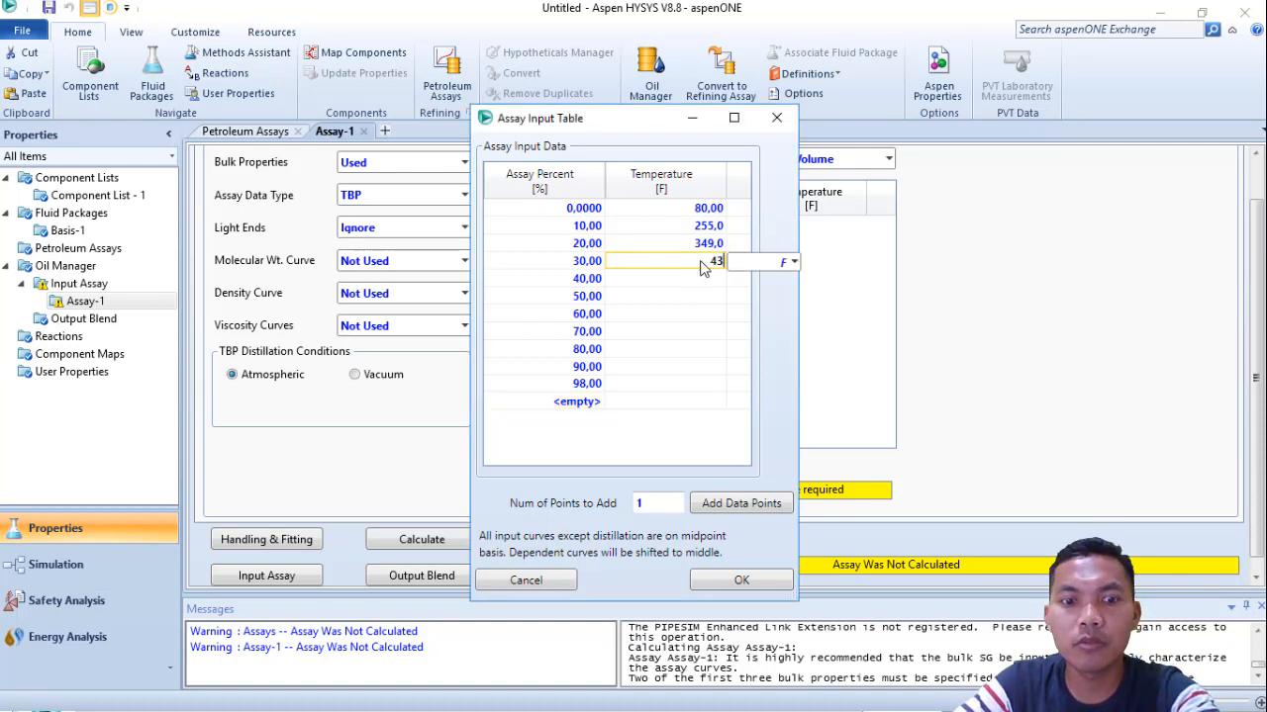
type("0")
key("Return")
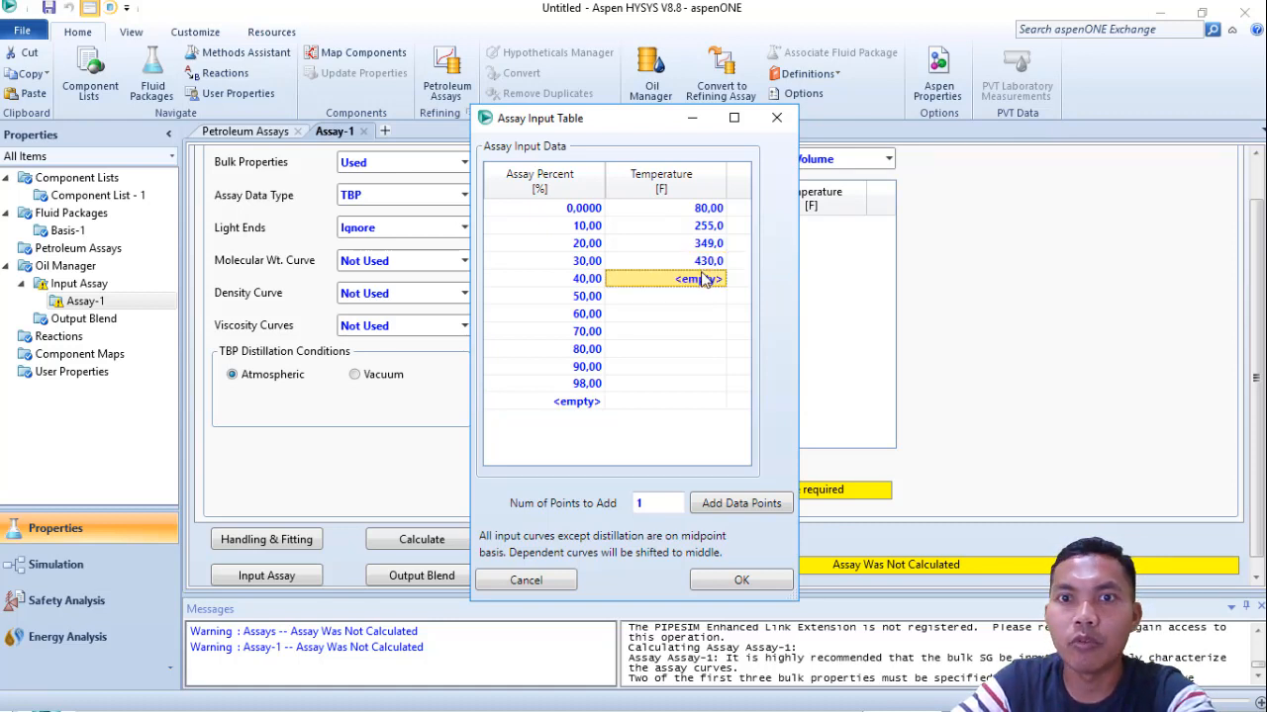
type("5")
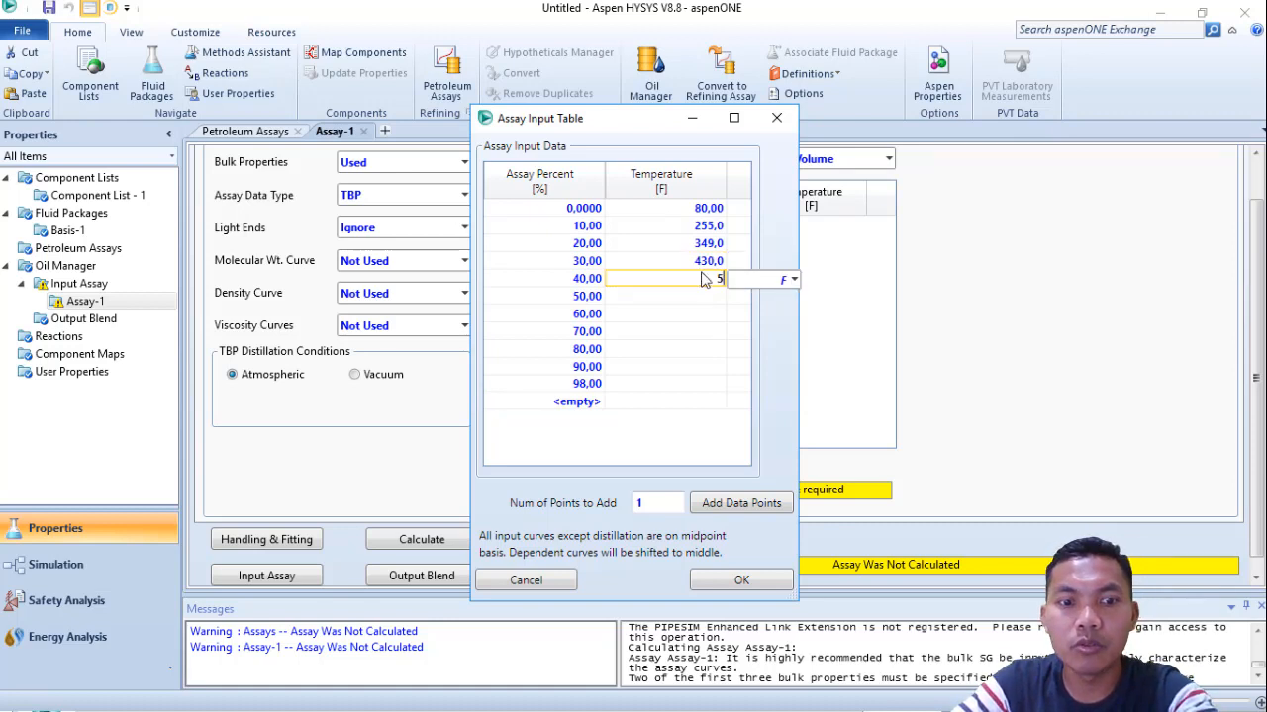
type("27")
key("Return")
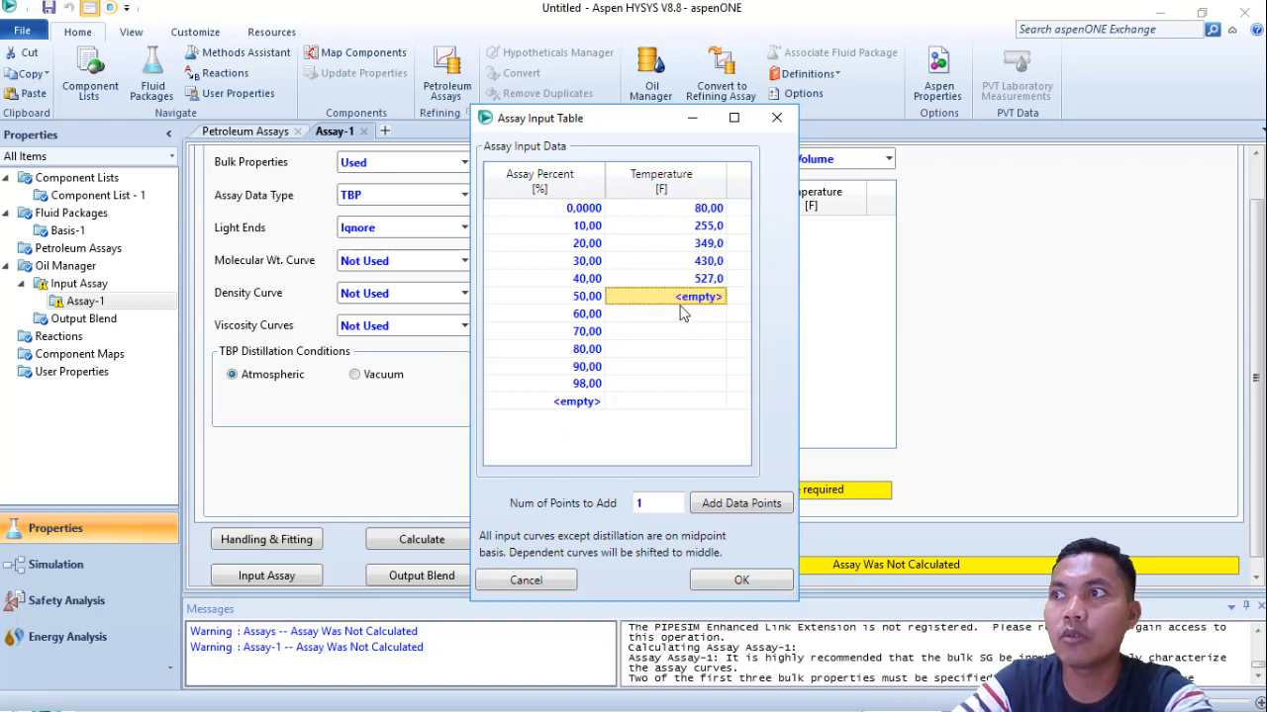
- Enter distillation temperatures of 635 F for the 50% point and 751 F for the 60% point
left_click(680, 303)
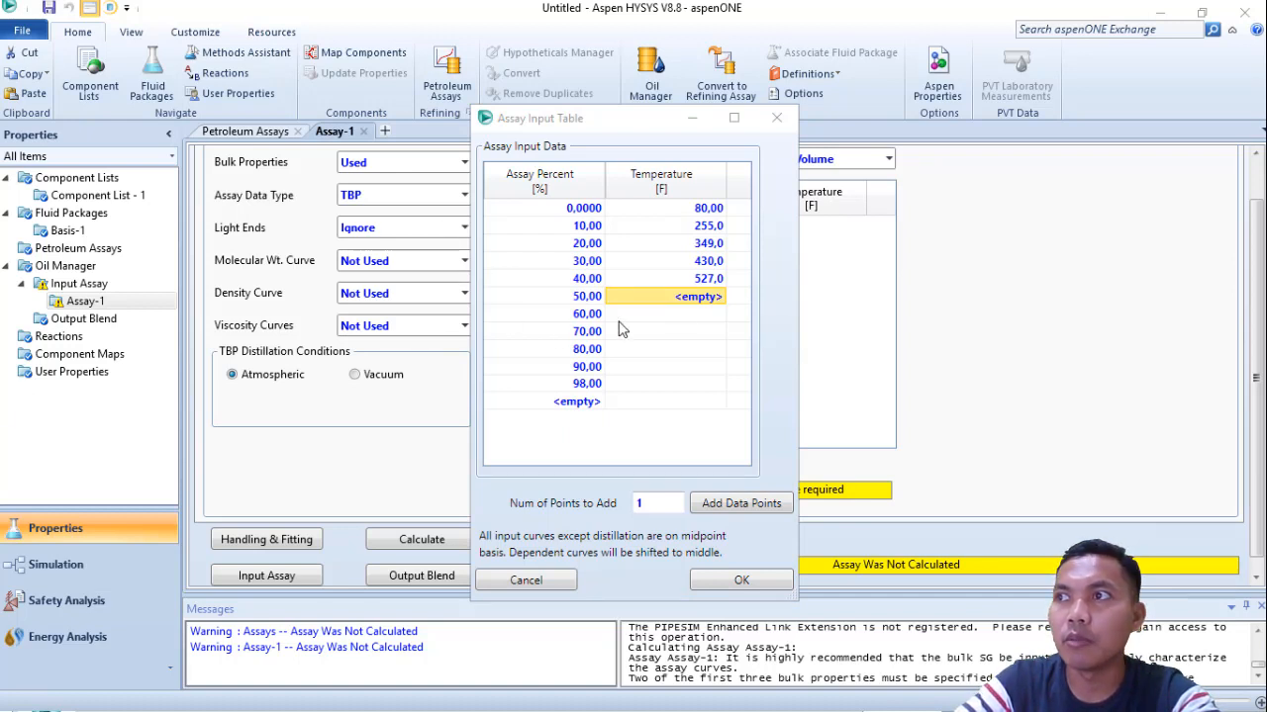
left_click(710, 304)
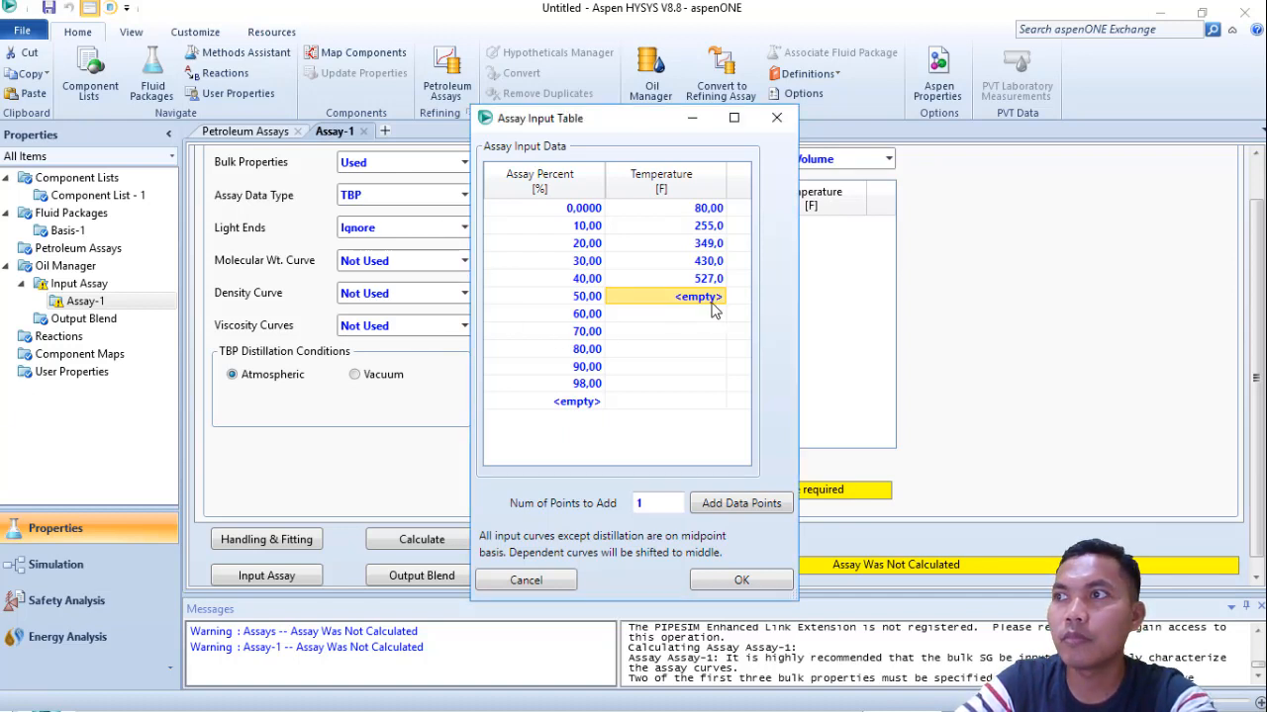
type("635")
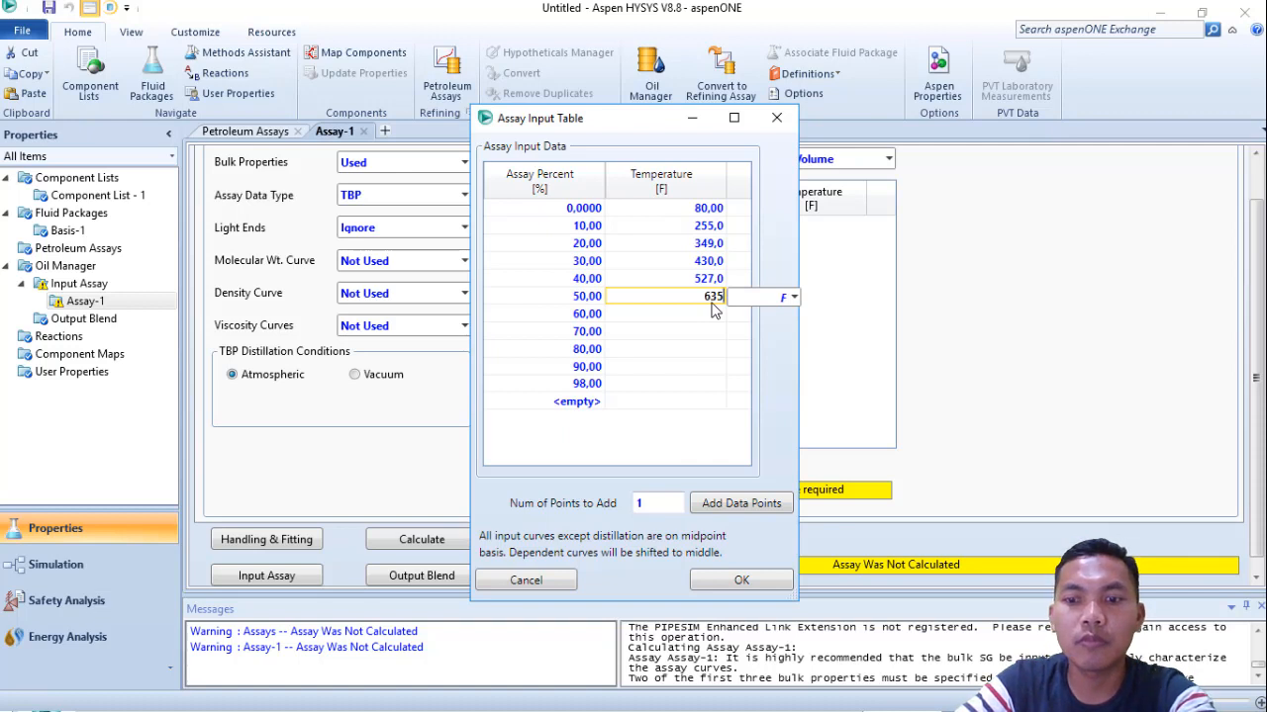
key("Return")
left_click(703, 315)
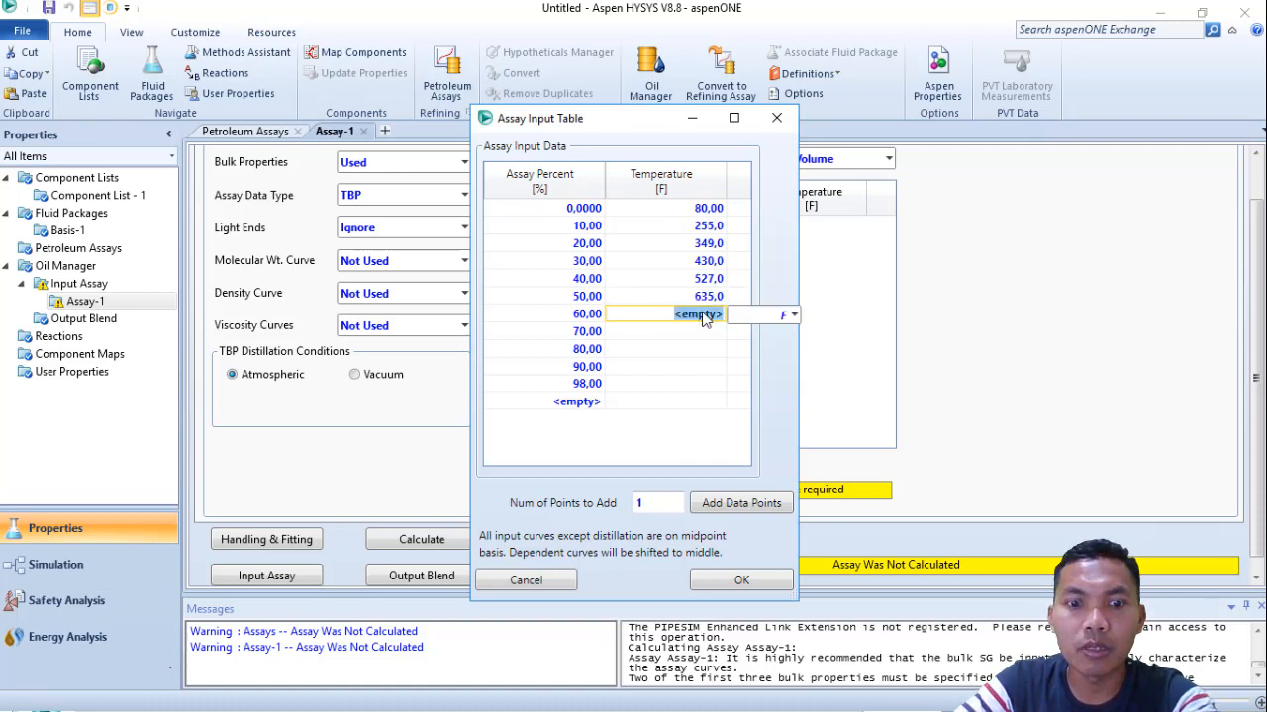
type("751")
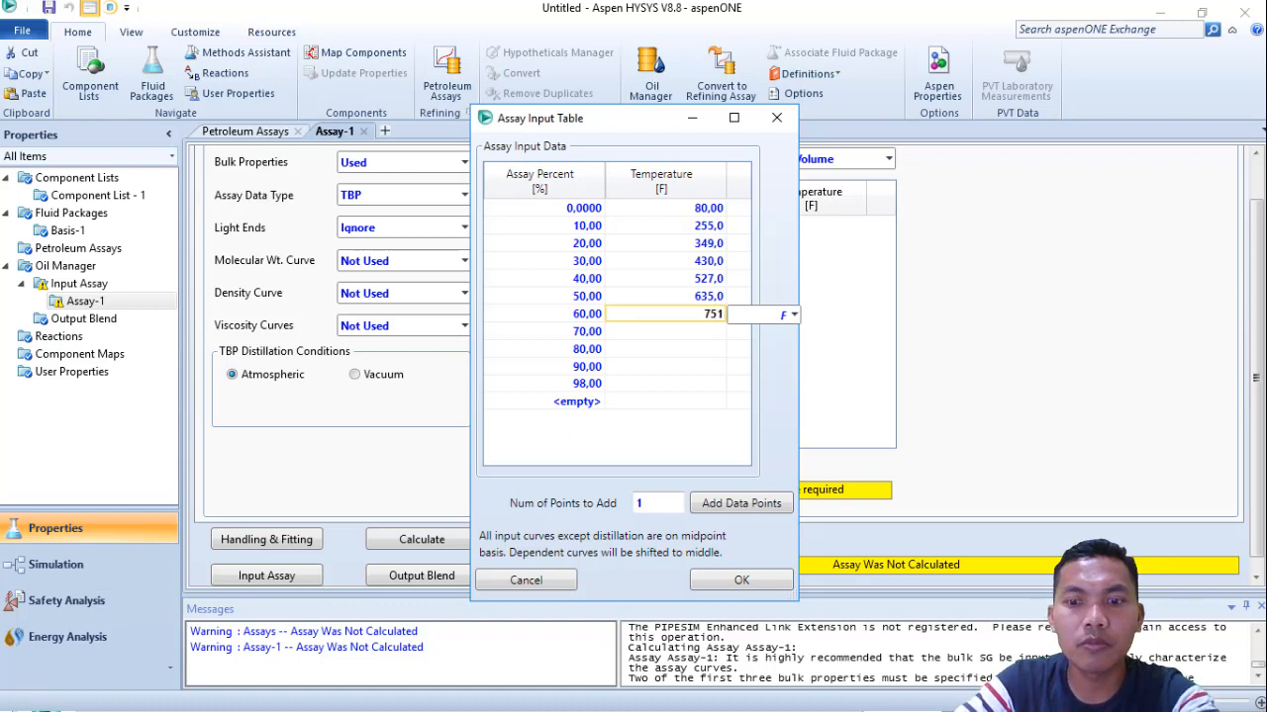
key("Return")
- Enter distillation temperatures of 915 F for the 70% point and 1095 F for the 80% point
key("alt+Tab")
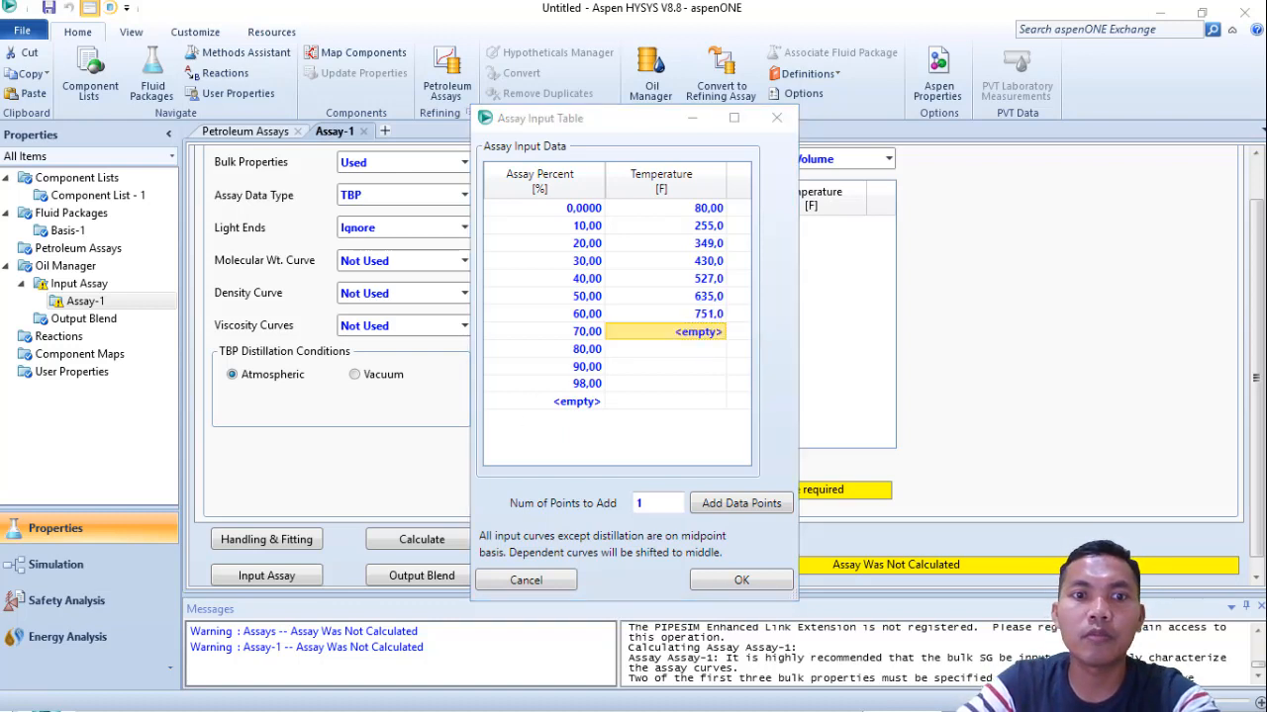
left_click(668, 339)
left_click(668, 339)
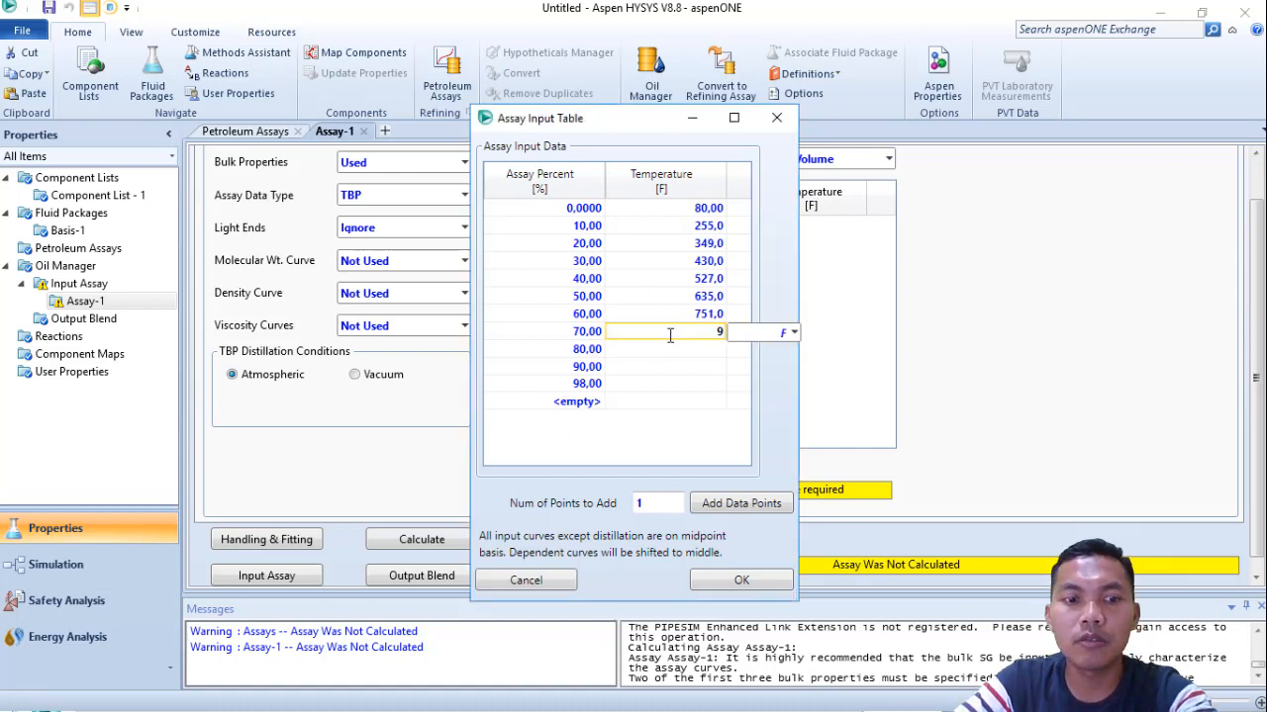
type("915")
key("Return")
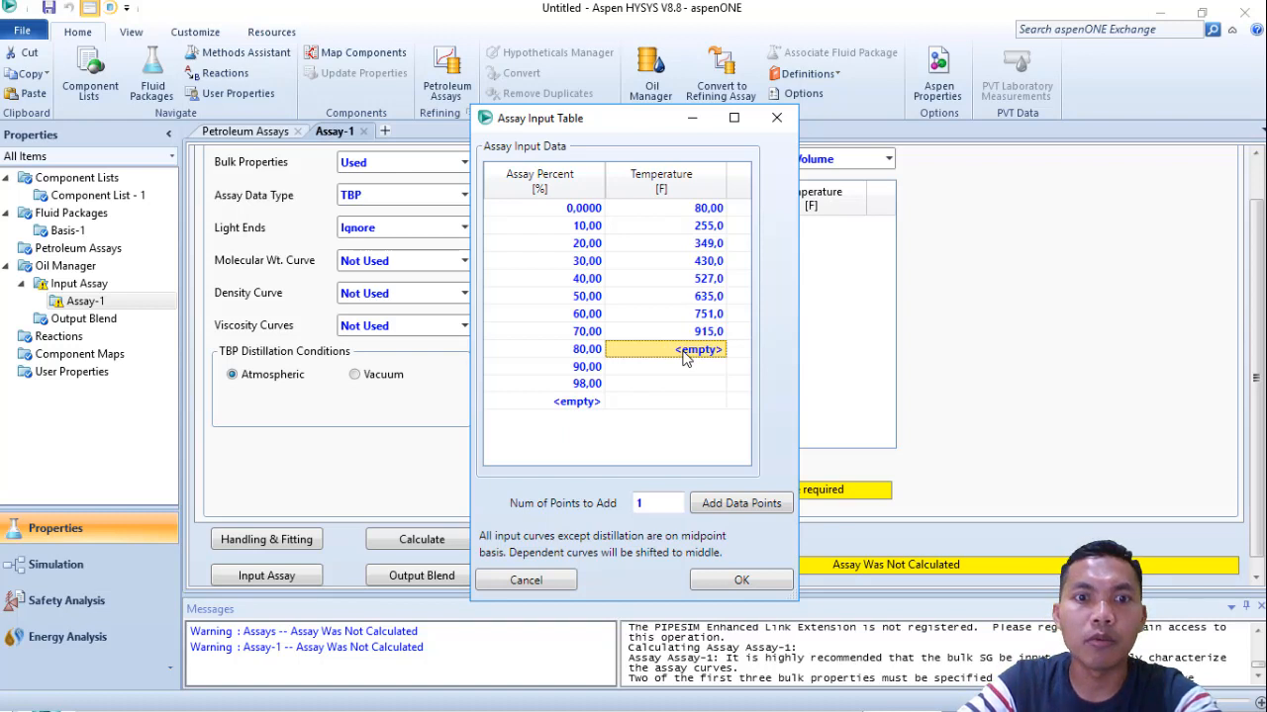
type("1095")
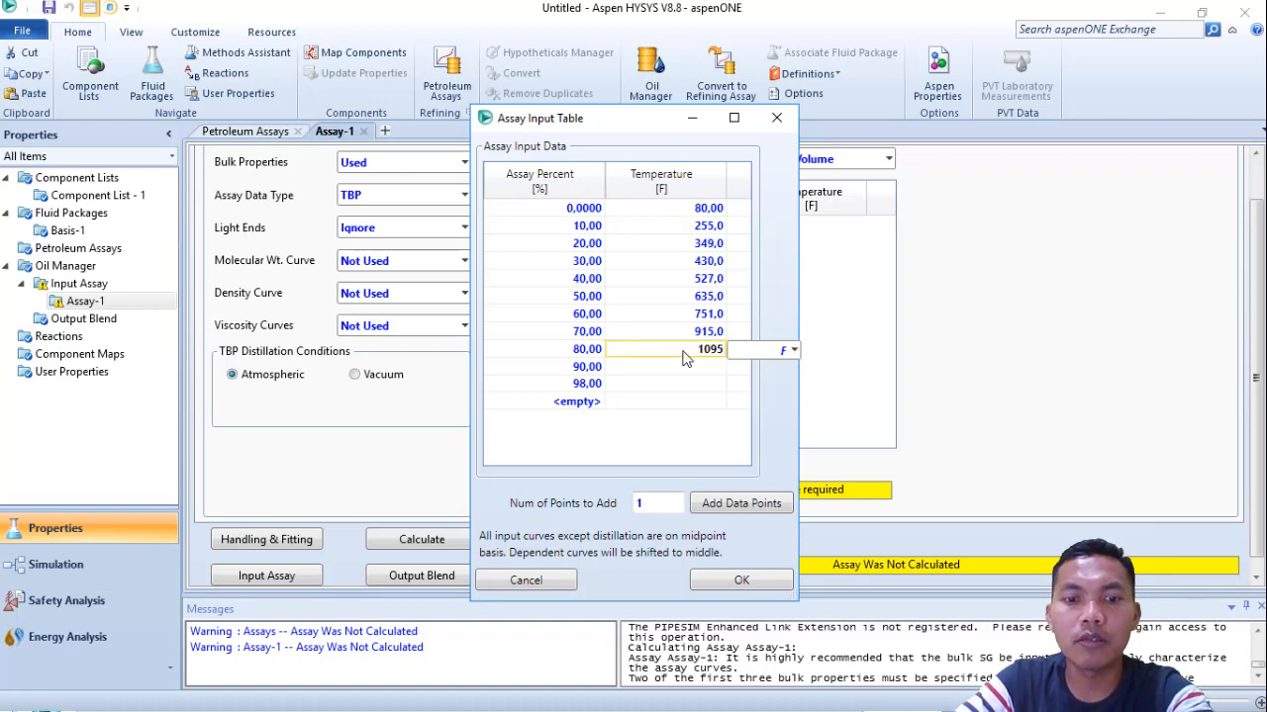
key("Return")
- Enter distillation temperatures of 1277 F for the 90% point and 1410 F for the 98% point, and accept the table
left_click(697, 377)
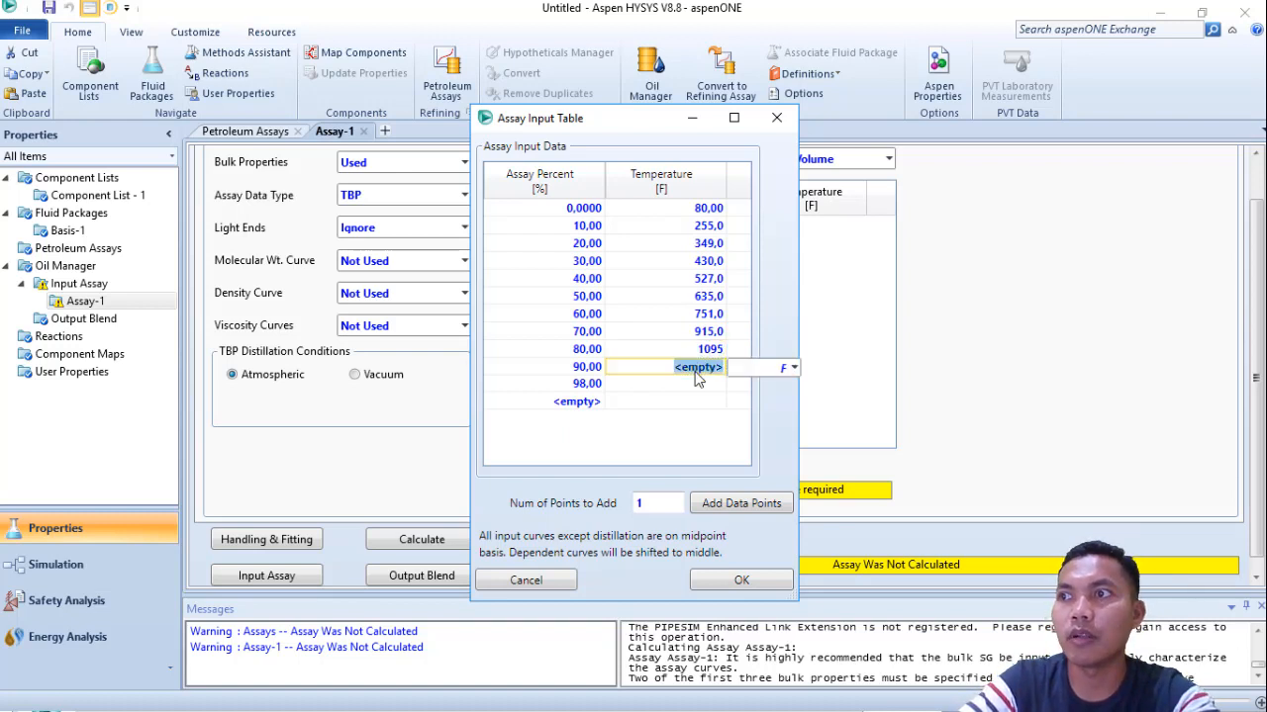
type("12")
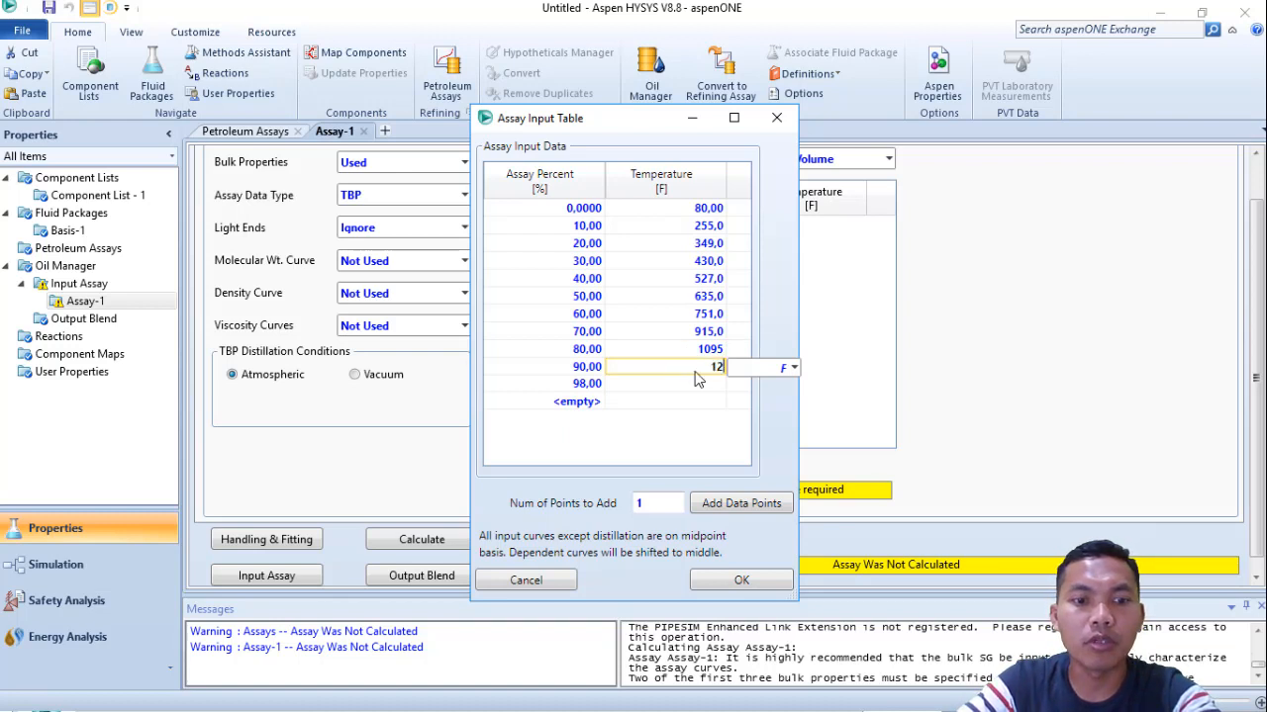
type("77")
key("Return")
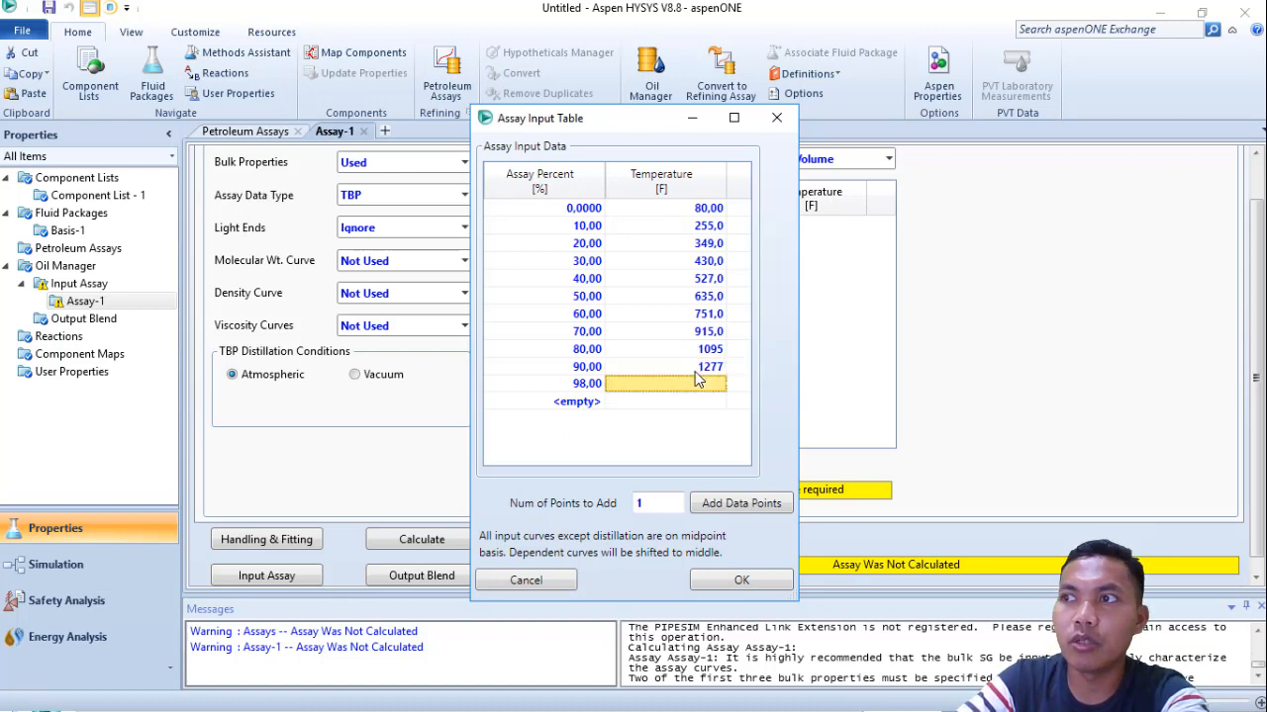
left_click(697, 386)
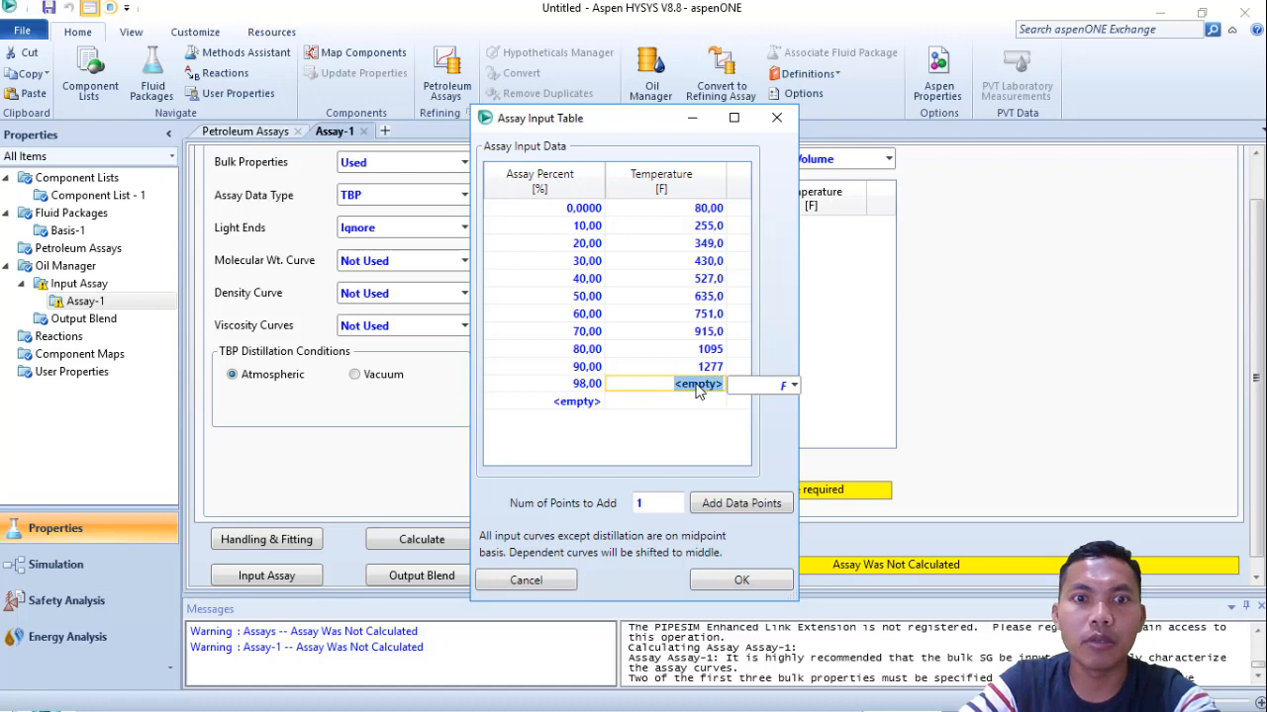
type("141")
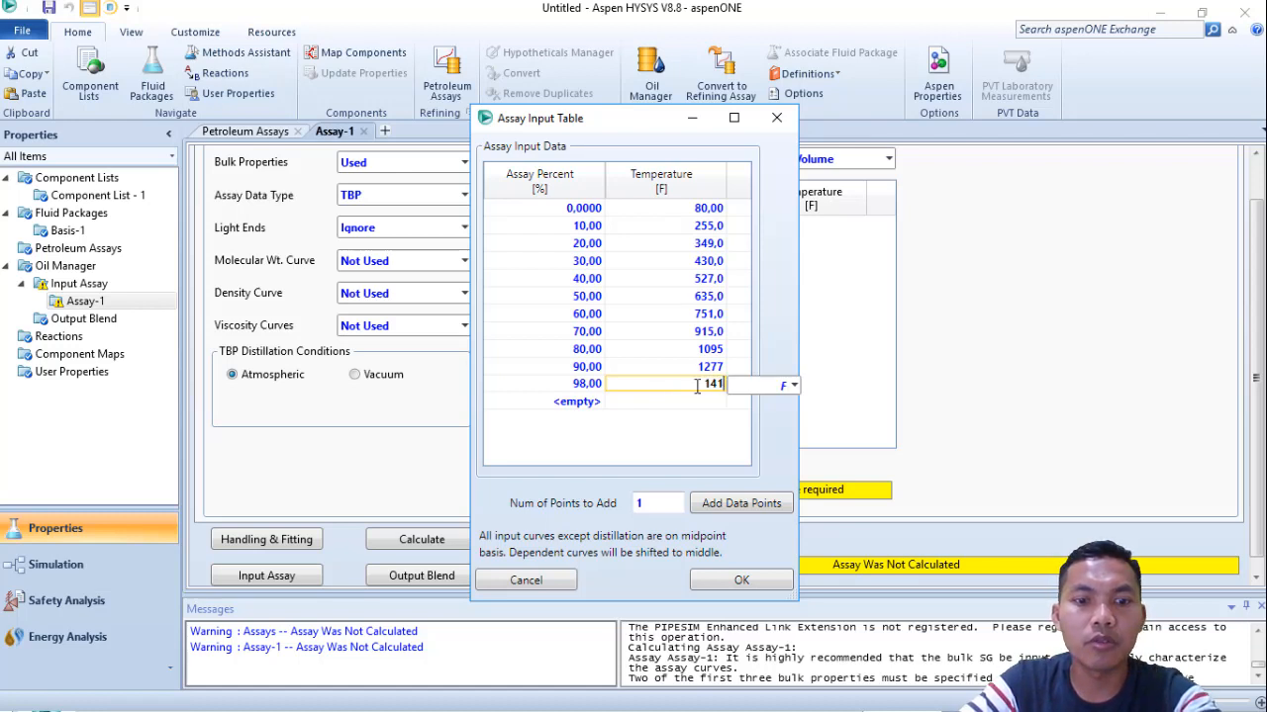
type("0")
key("Return")
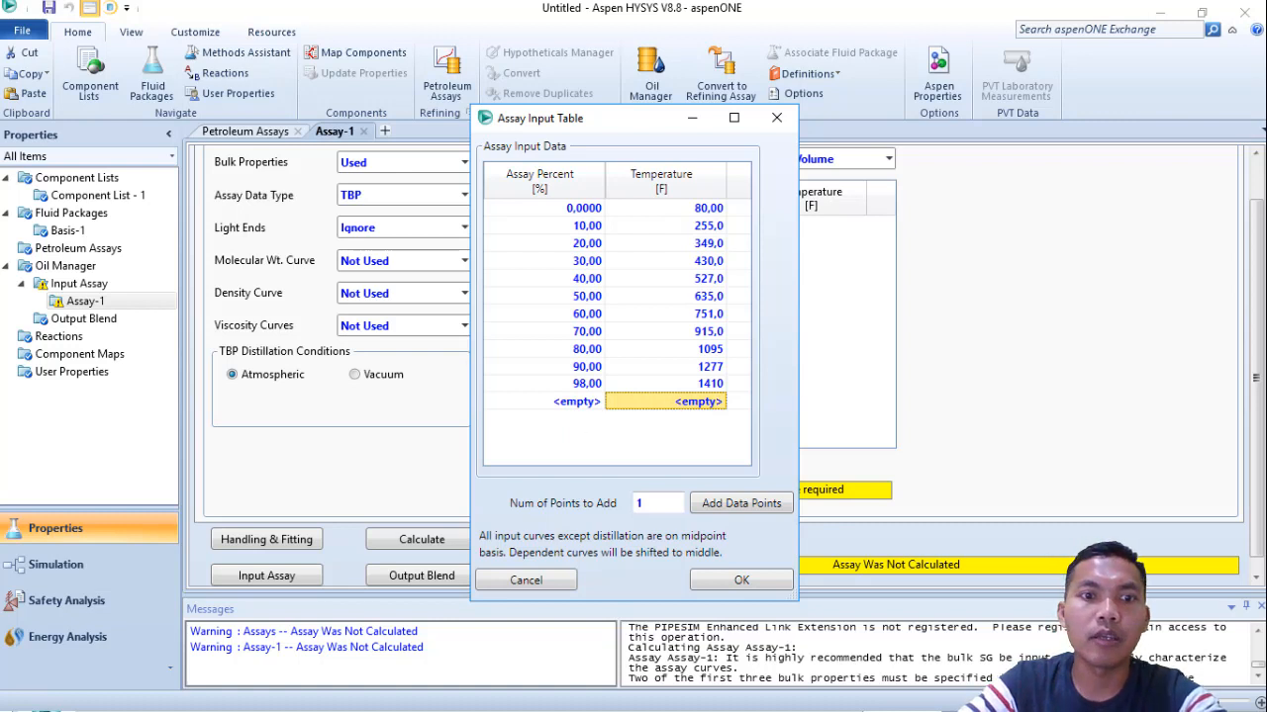
left_click(732, 579)
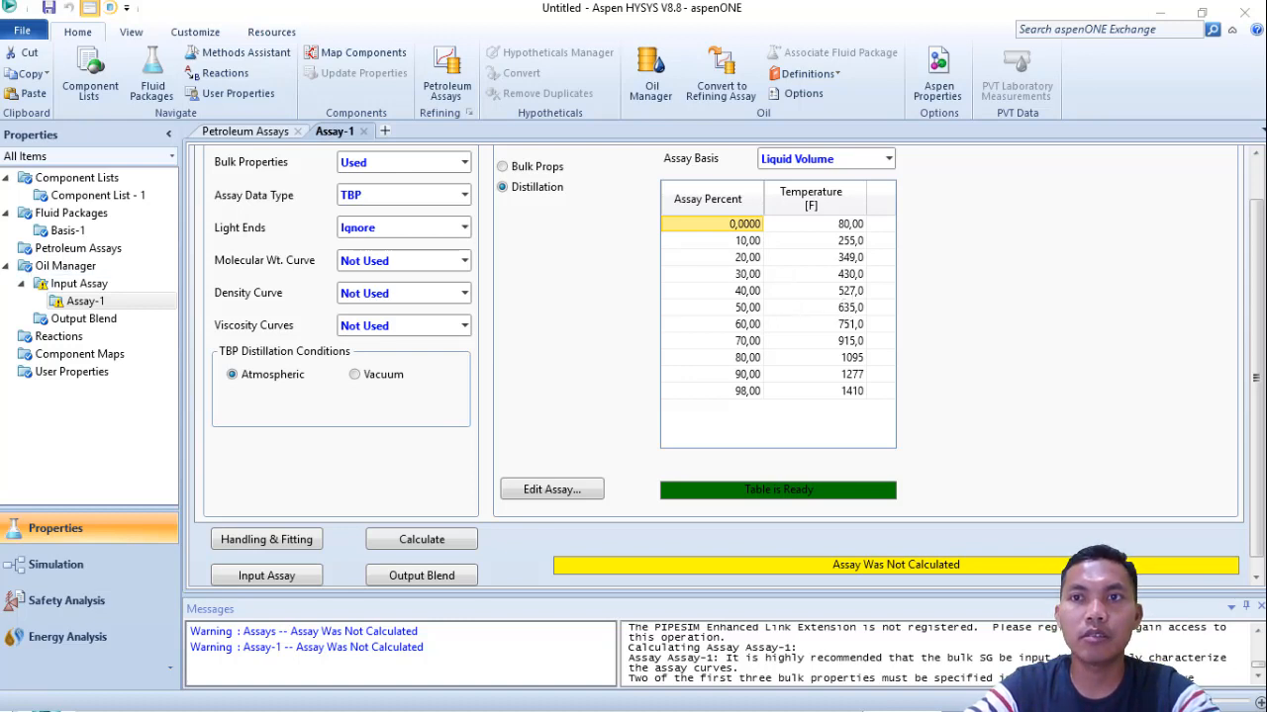
- Set the assay's light ends option to Input Composition and display the light ends data
scroll(718, 356, "up", 1)
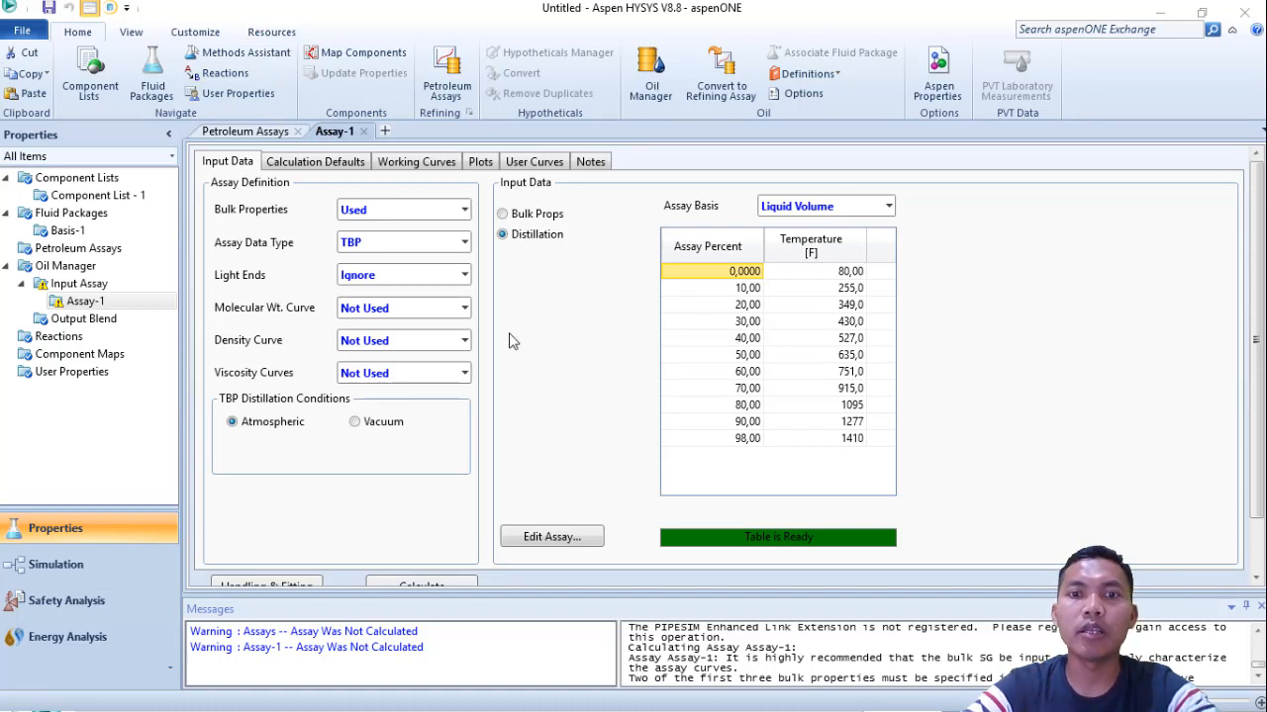
left_click(464, 274)
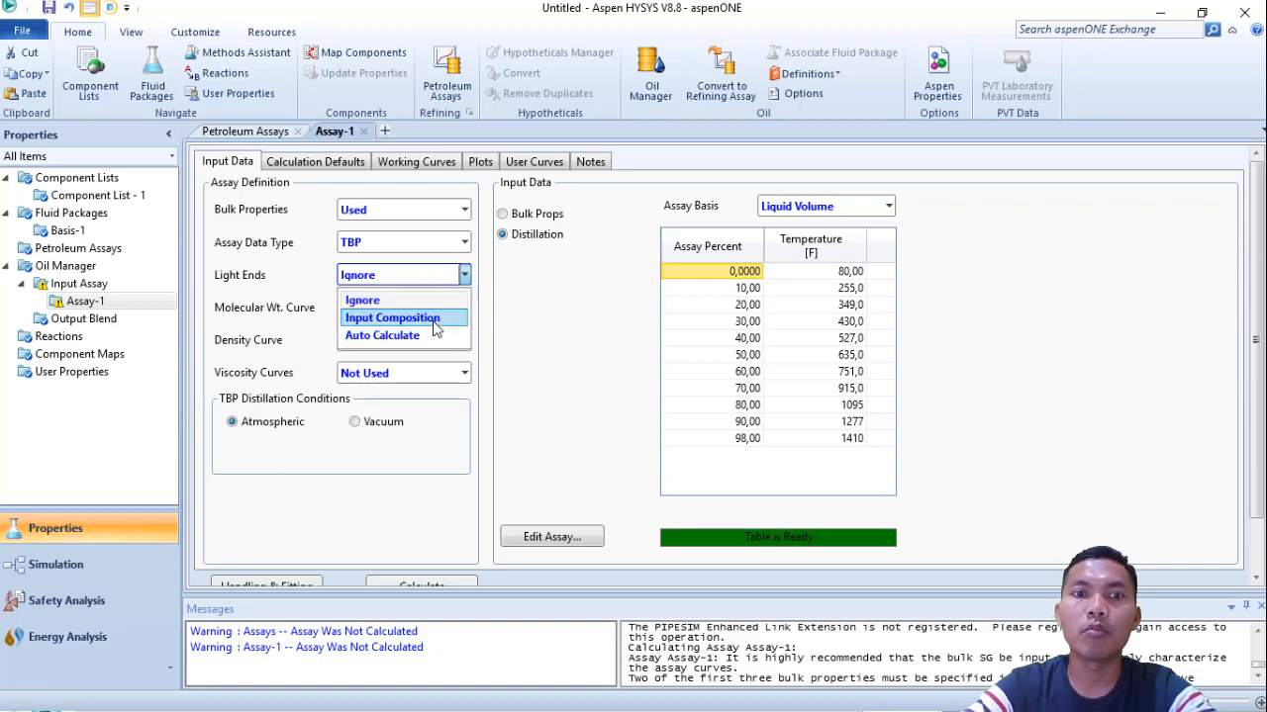
left_click(436, 319)
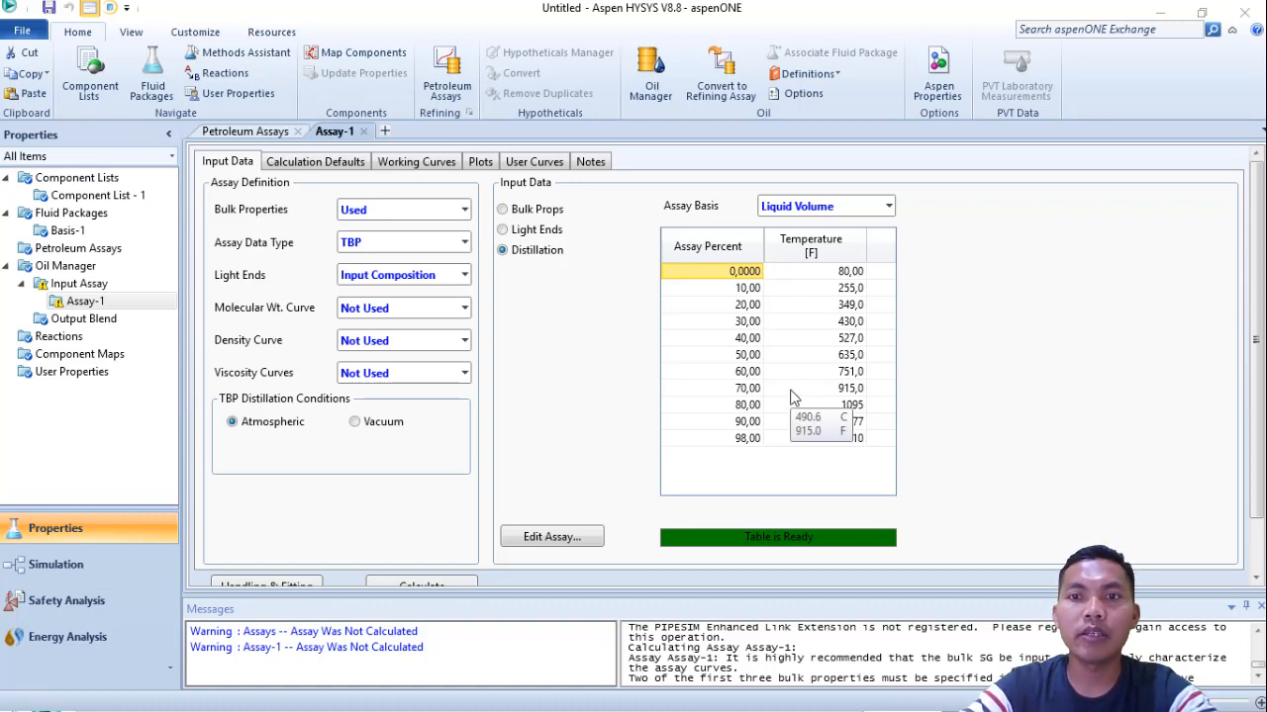
left_click(532, 230)
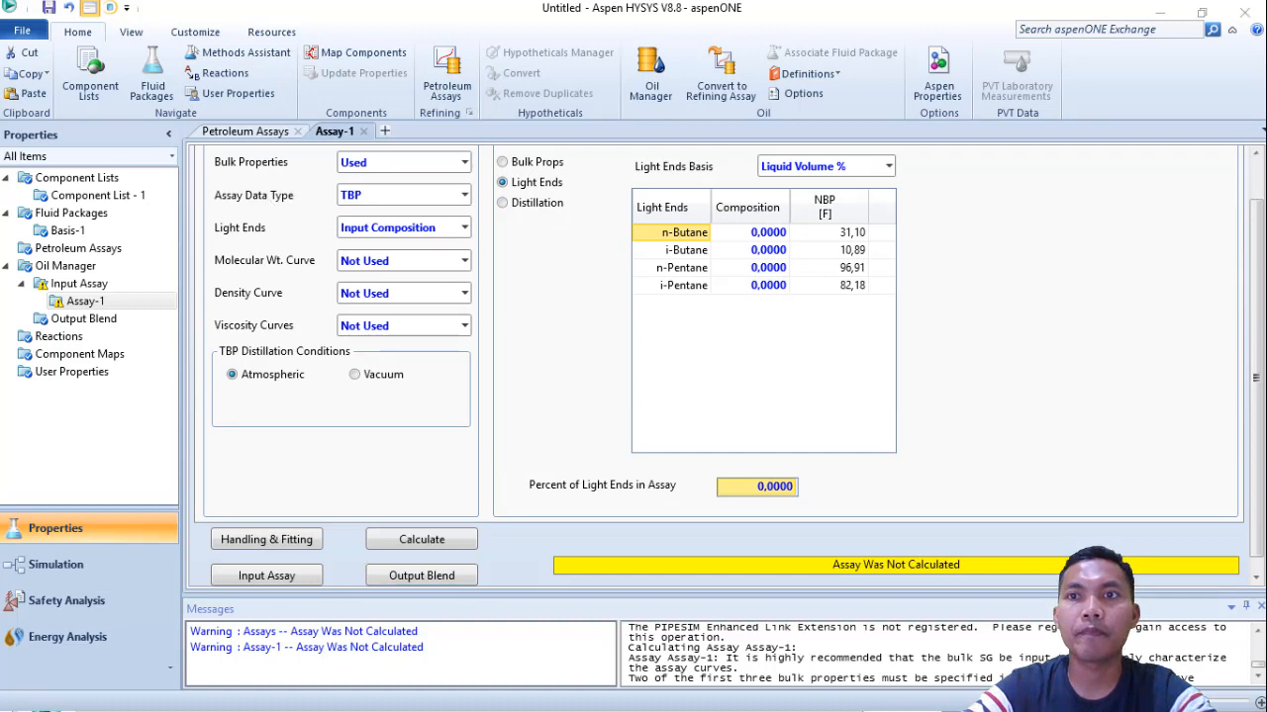
scroll(535, 164, "up", 1)
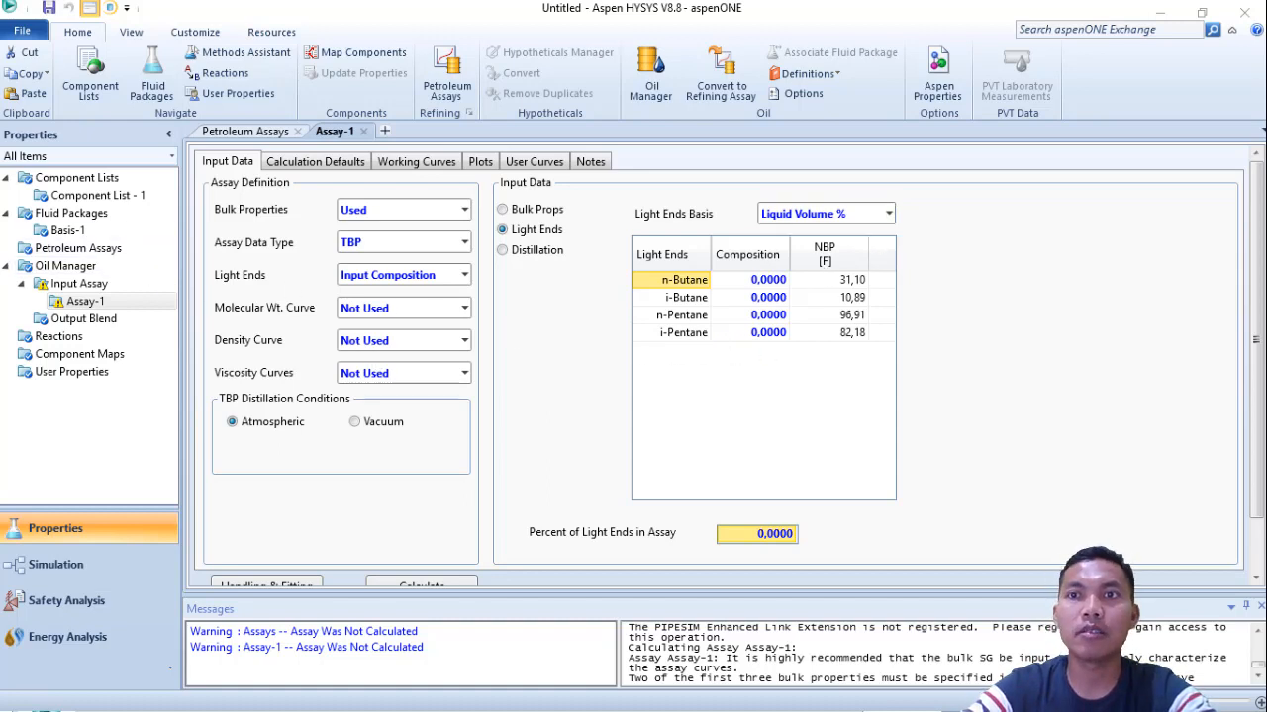
- Enter light ends compositions of 0,19 for n-Butane and 0,11 for i-Butane
key("Right")
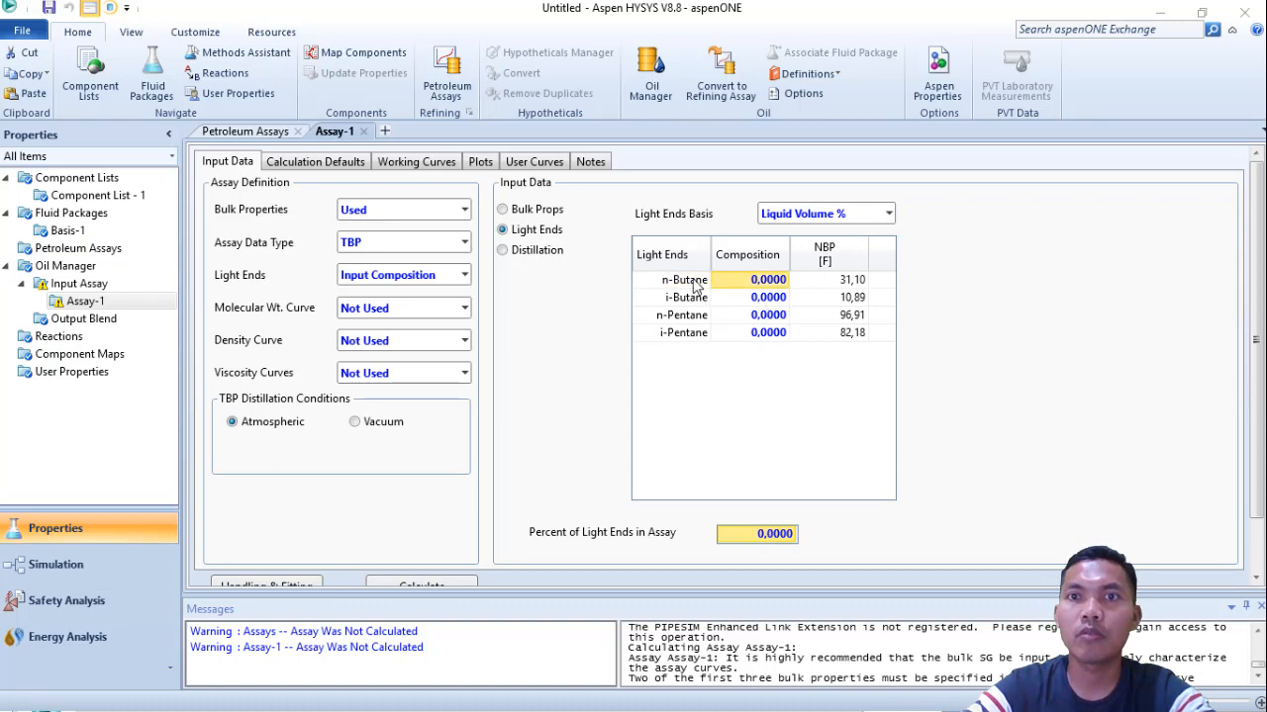
double_click(767, 282)
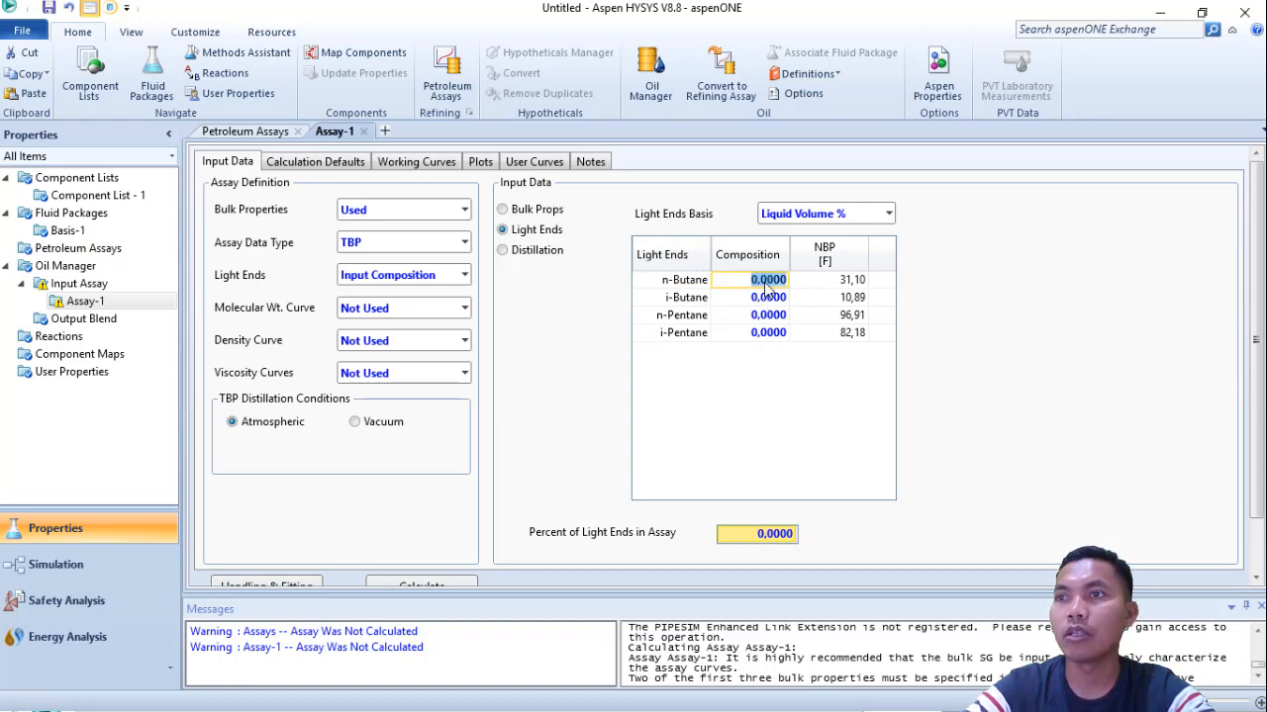
type("0.19")
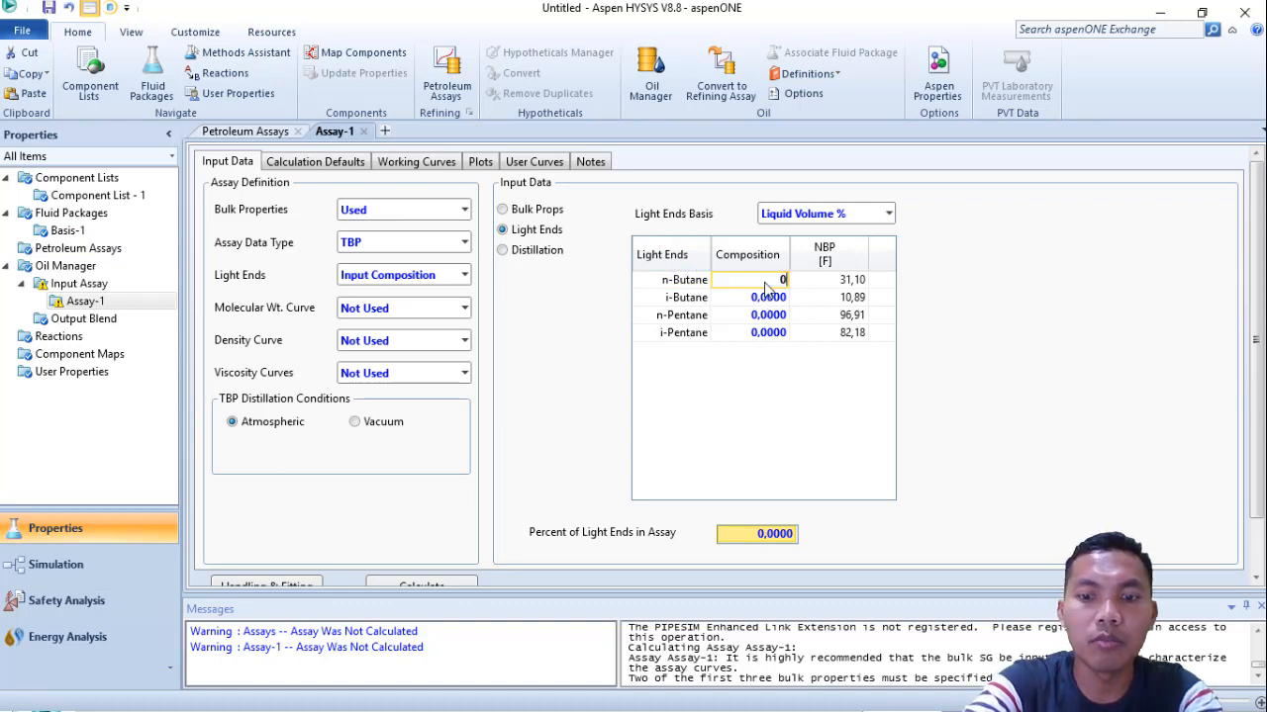
key("Return")
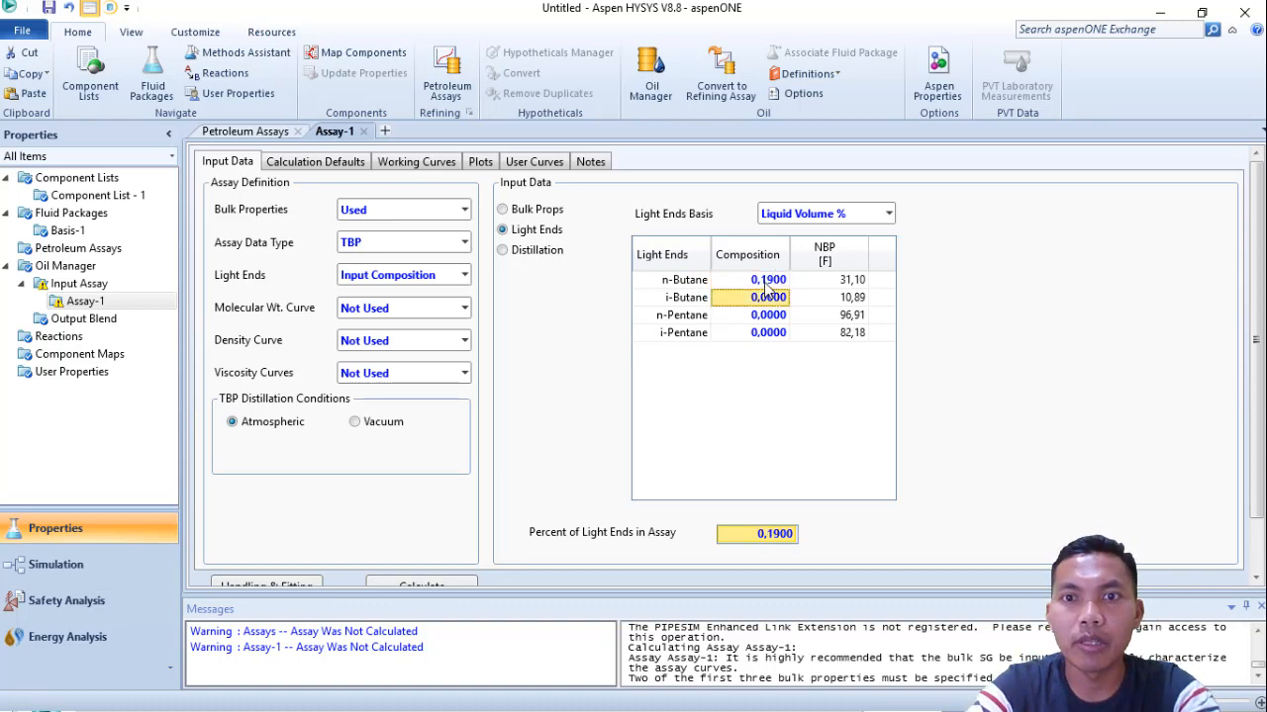
type("0,1")
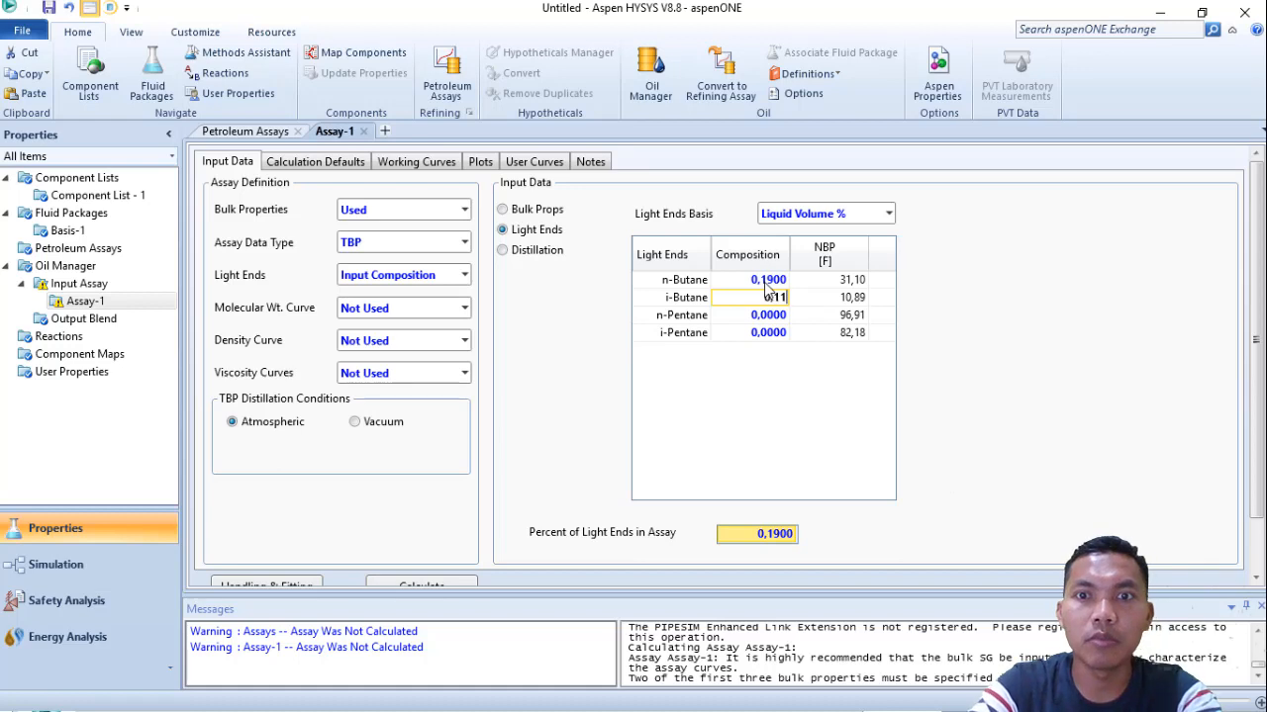
type("1")
key("Return")
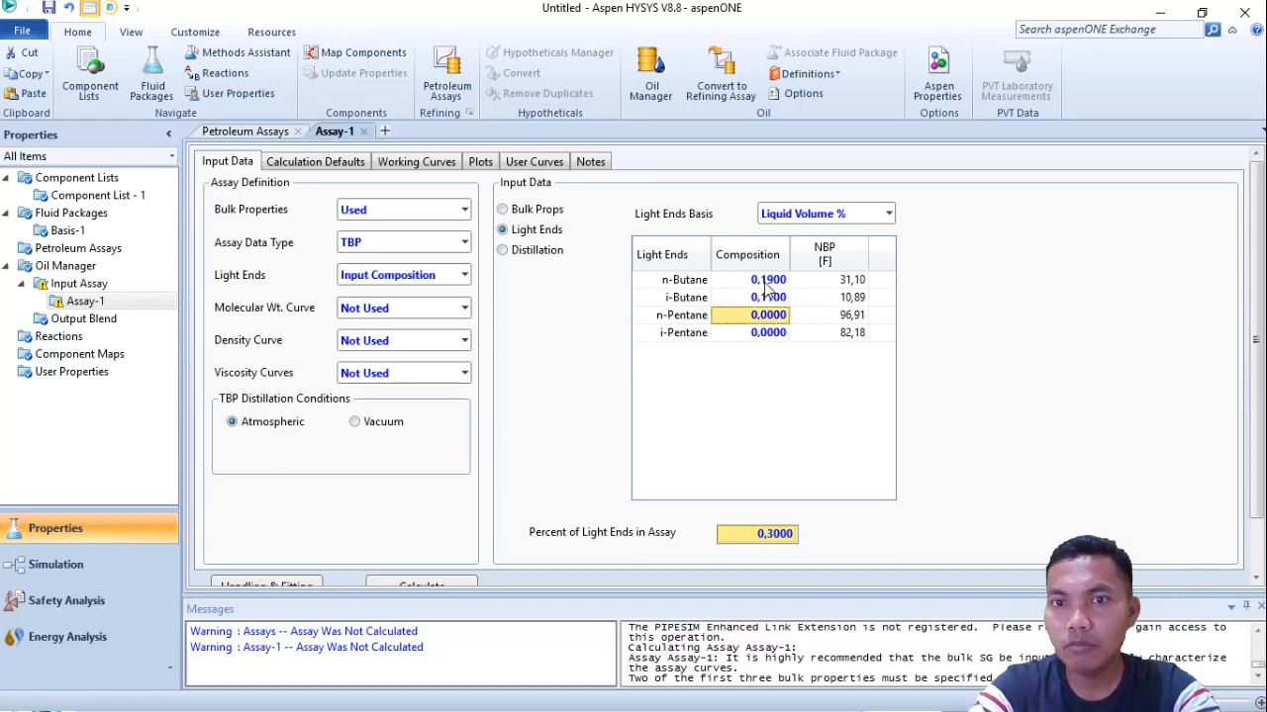
- Enter light ends compositions of 0,37 for n-Pentane and 0,46 for i-Pentane
type("0,37")
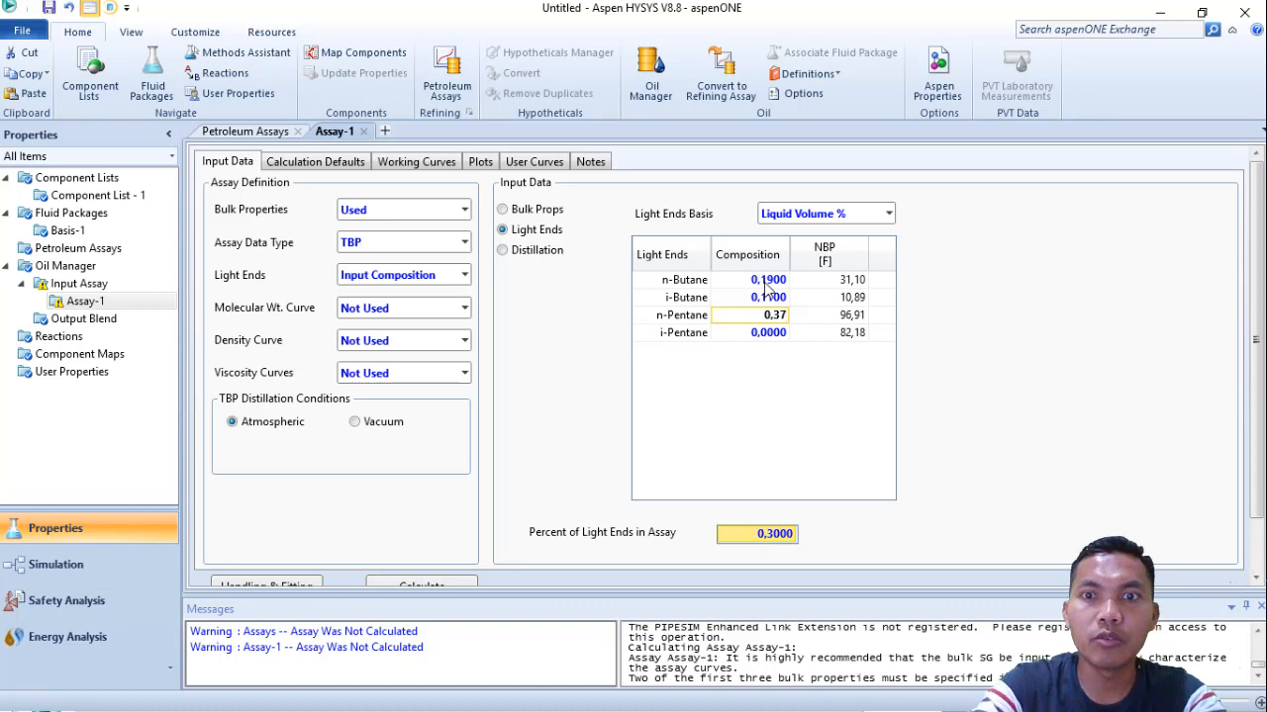
key("Return")
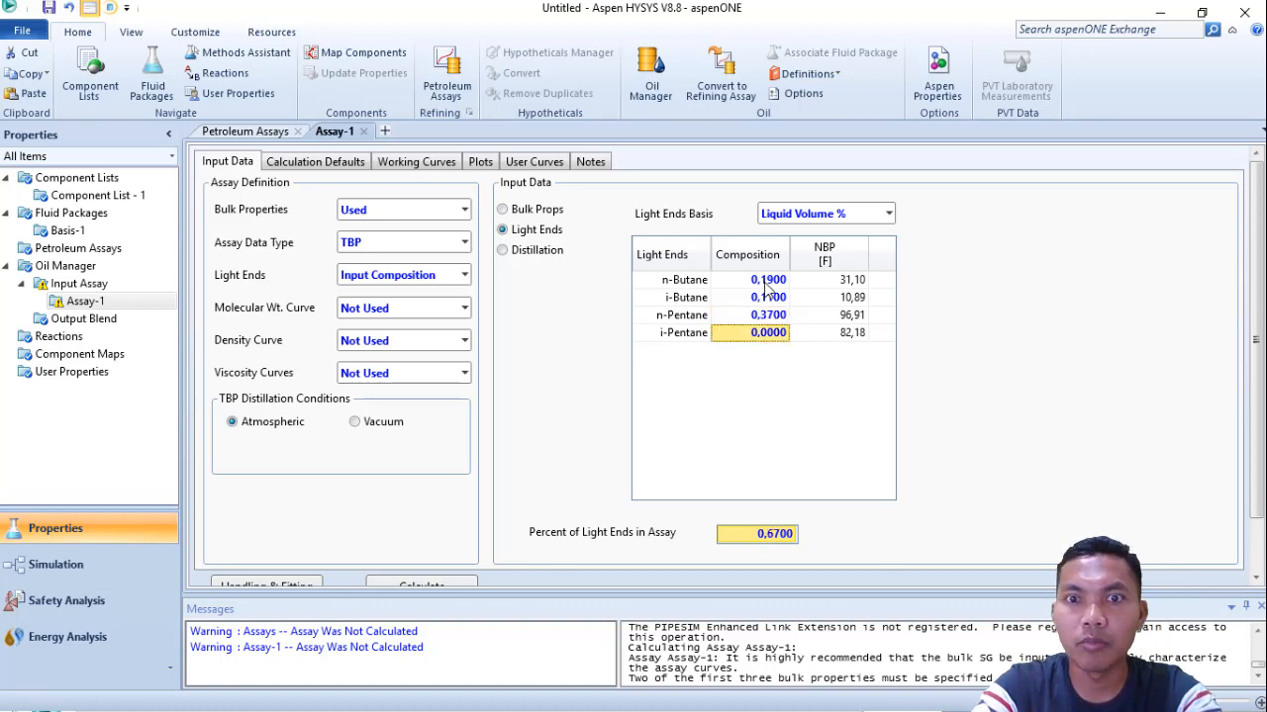
type("0,46")
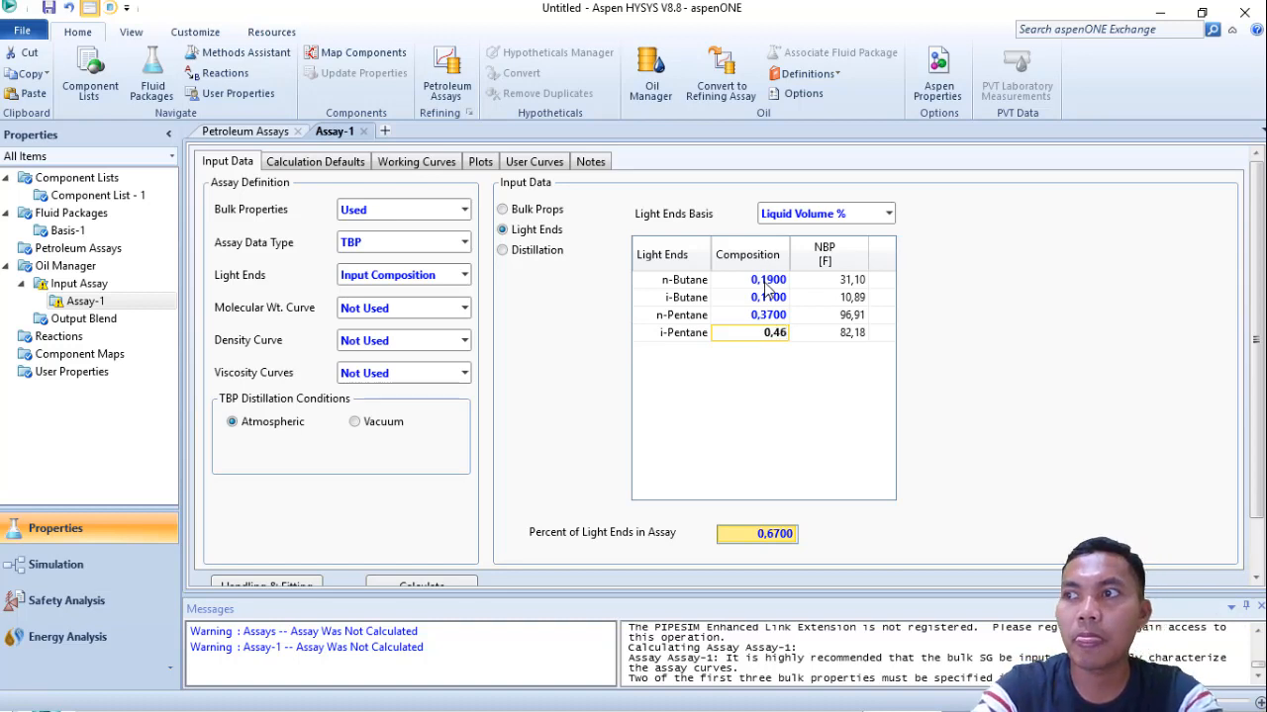
key("Return")
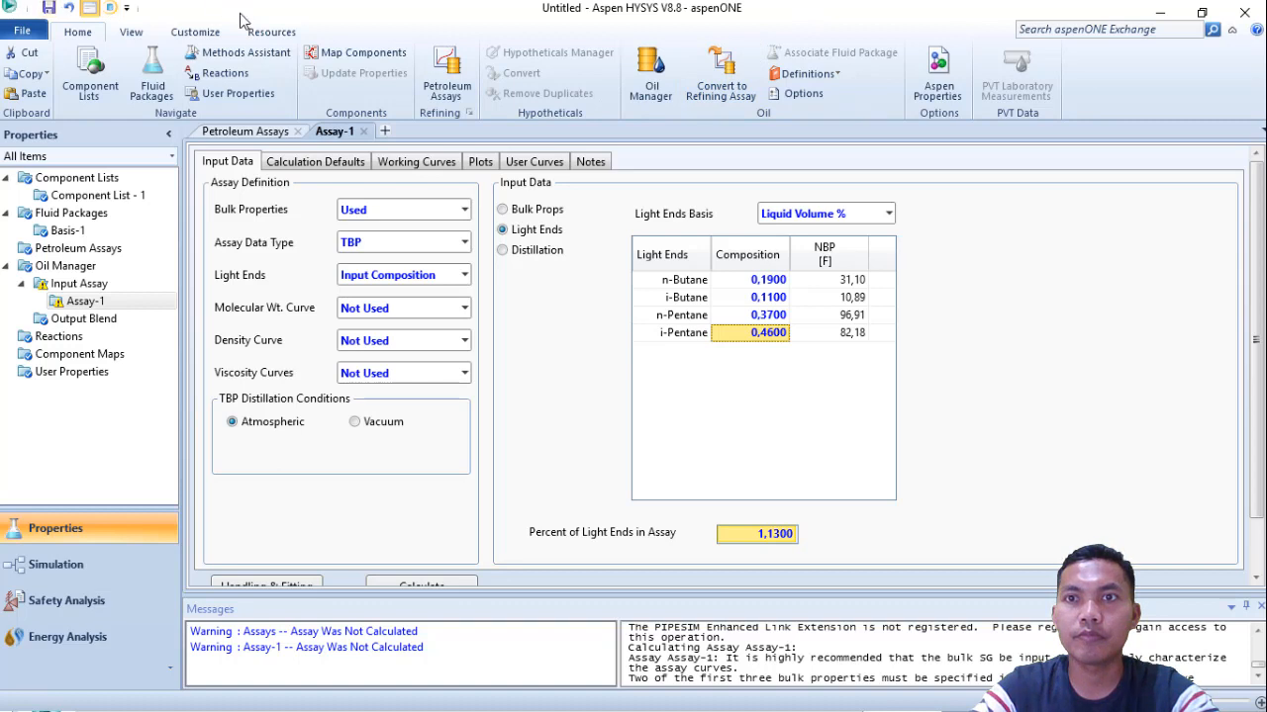
- Set the molecular weight curve to Dependent and open its assay input table for editing
key("alt+Tab")
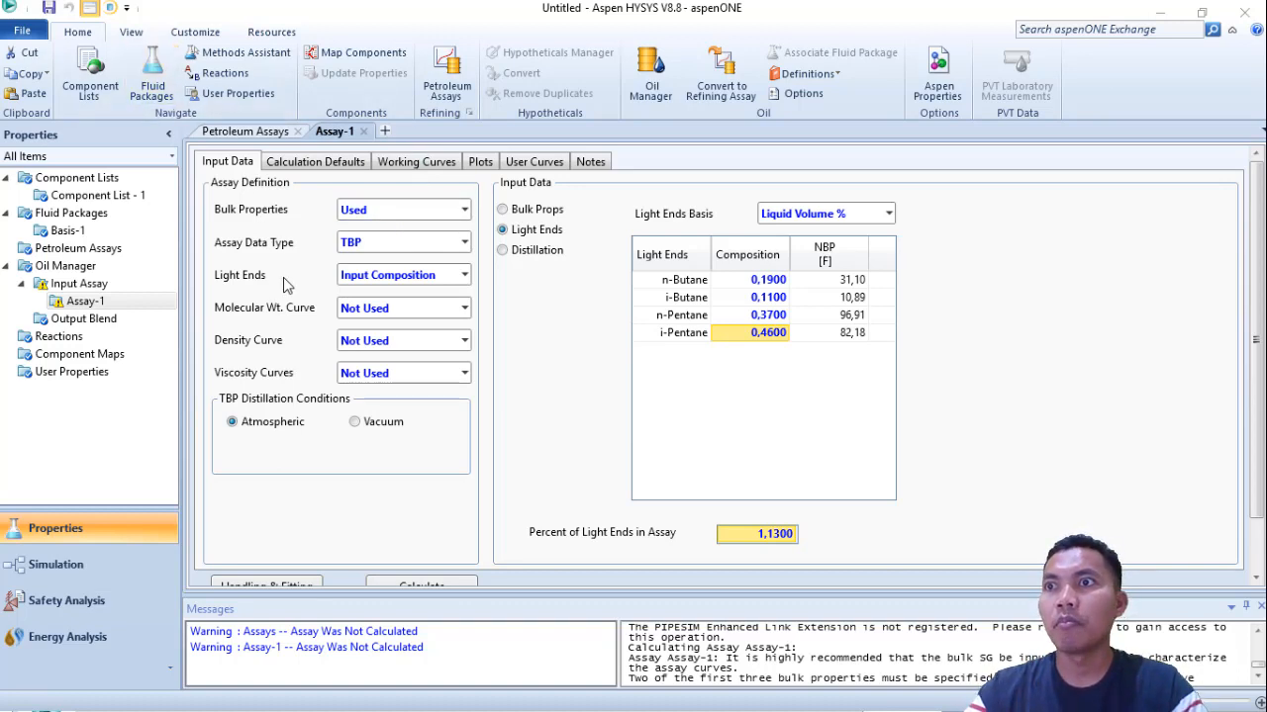
left_click(406, 310)
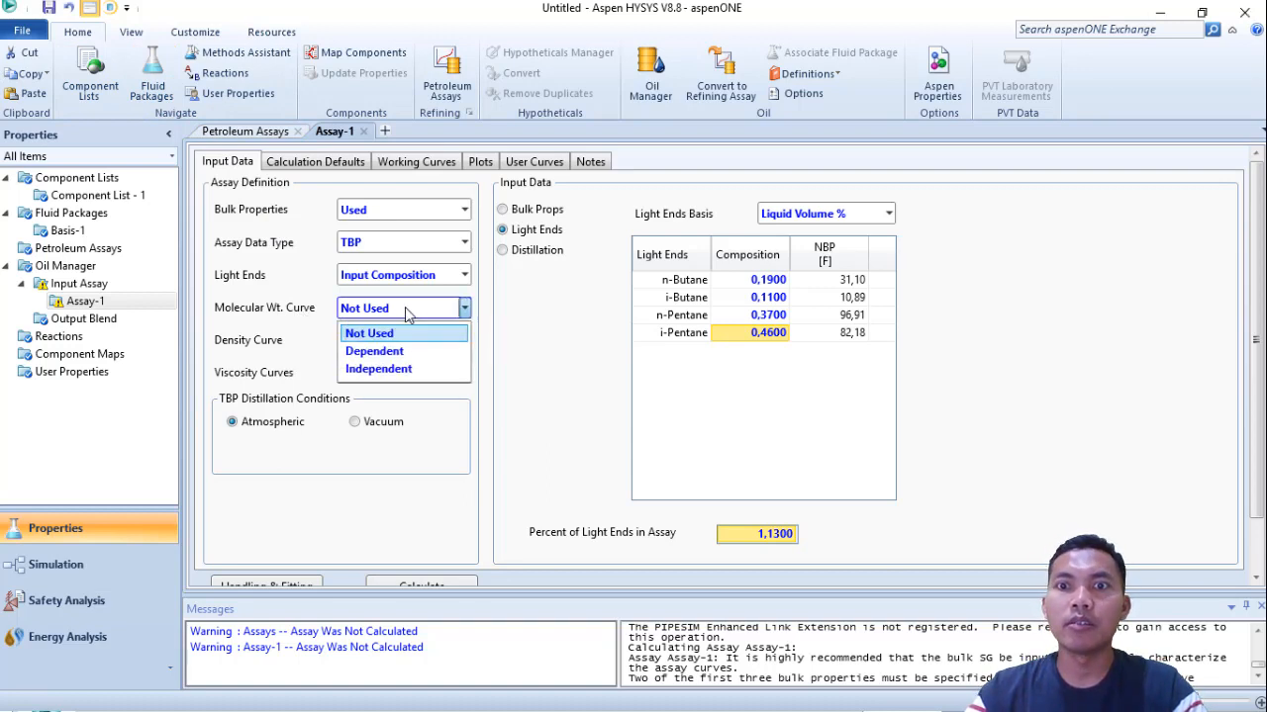
left_click(381, 352)
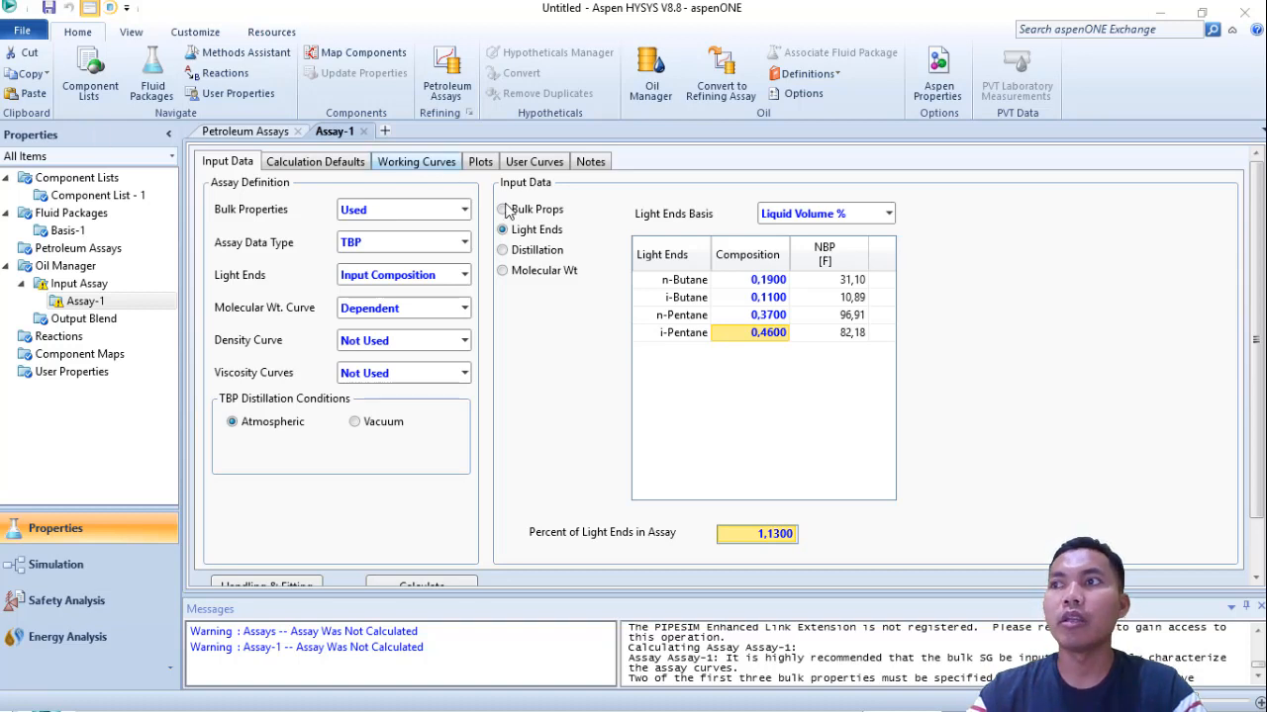
left_click(534, 270)
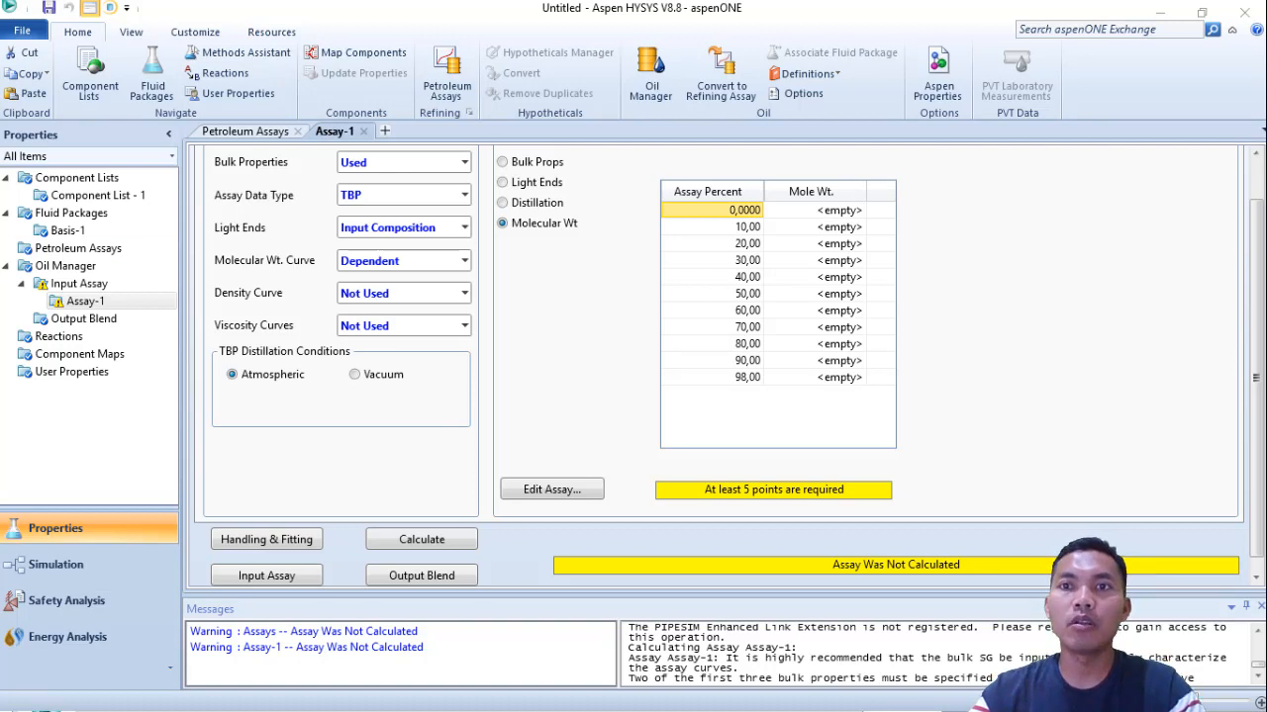
left_click(572, 494)
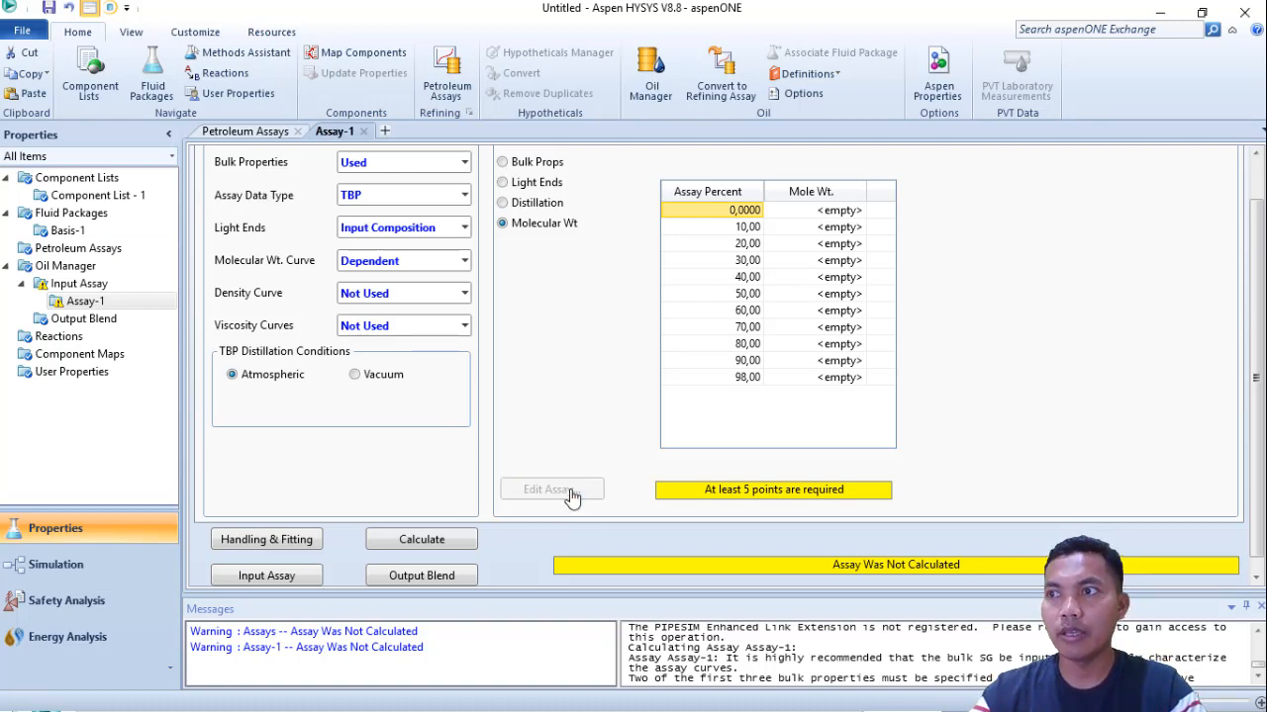
key("alt+Tab")
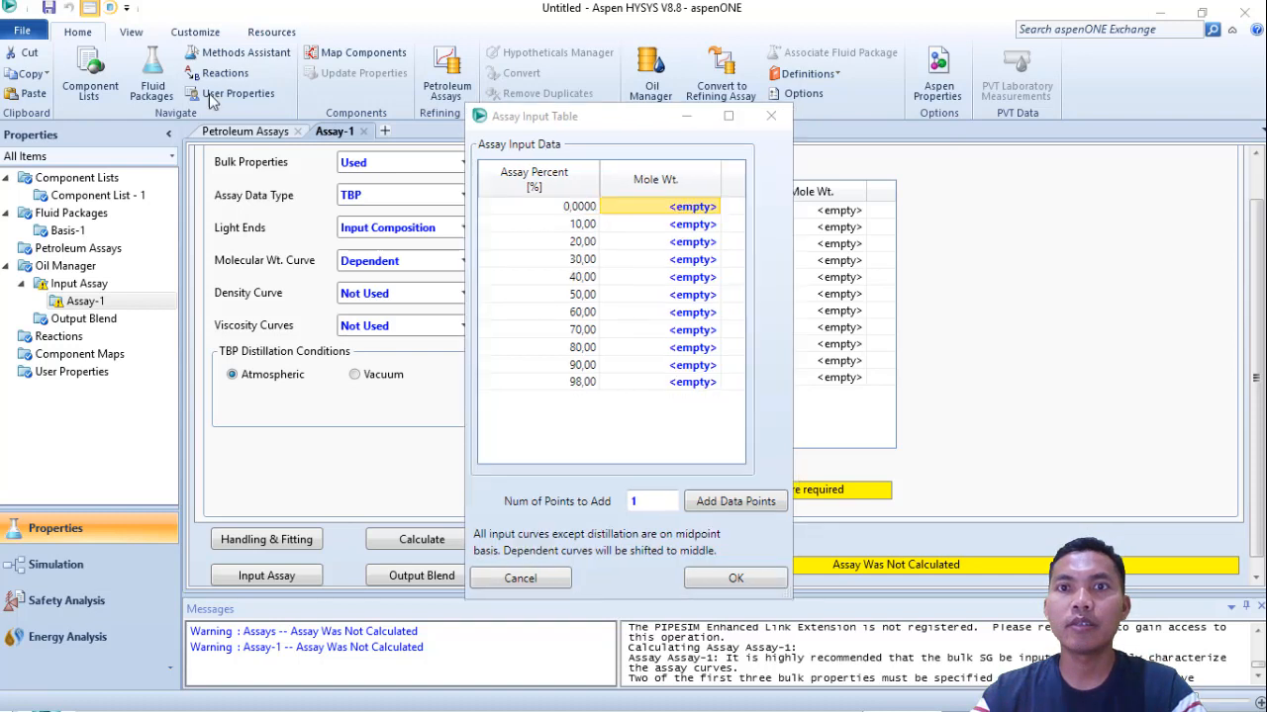
- Enter mole weights of 68 for the 0% point, 119 for the 10% point and 150 for the 20% point
left_click(708, 210)
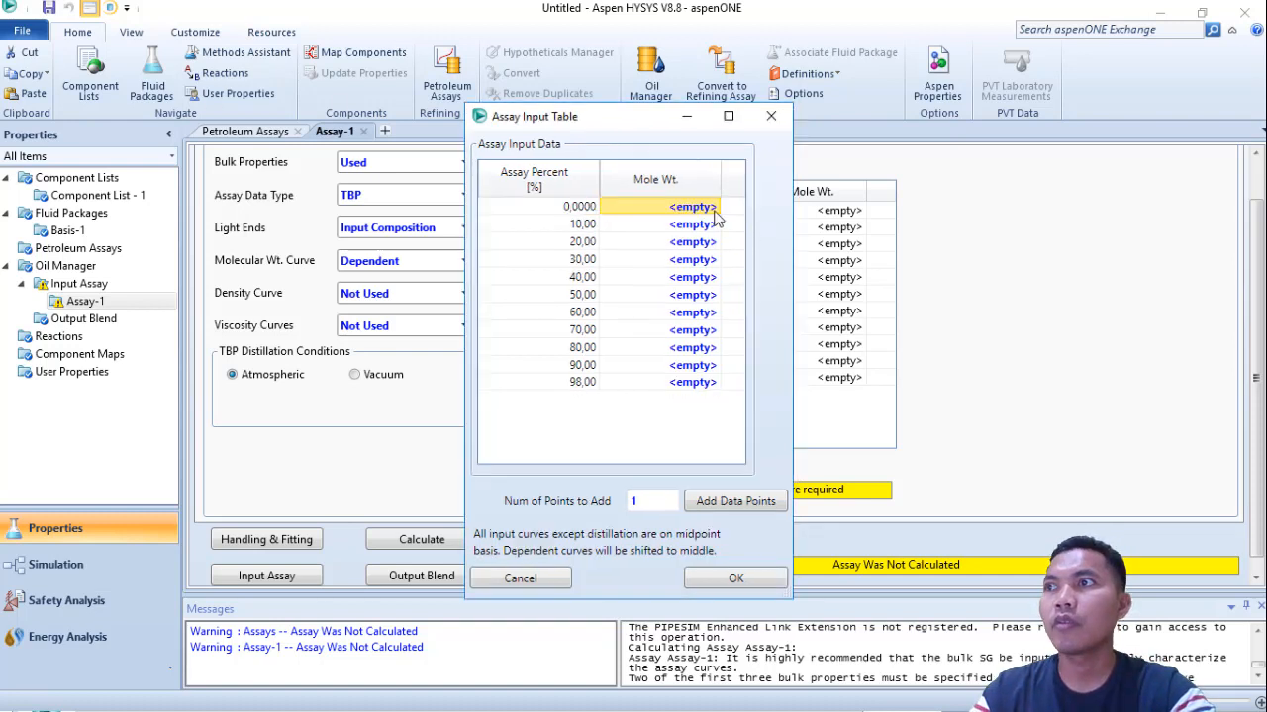
type("68")
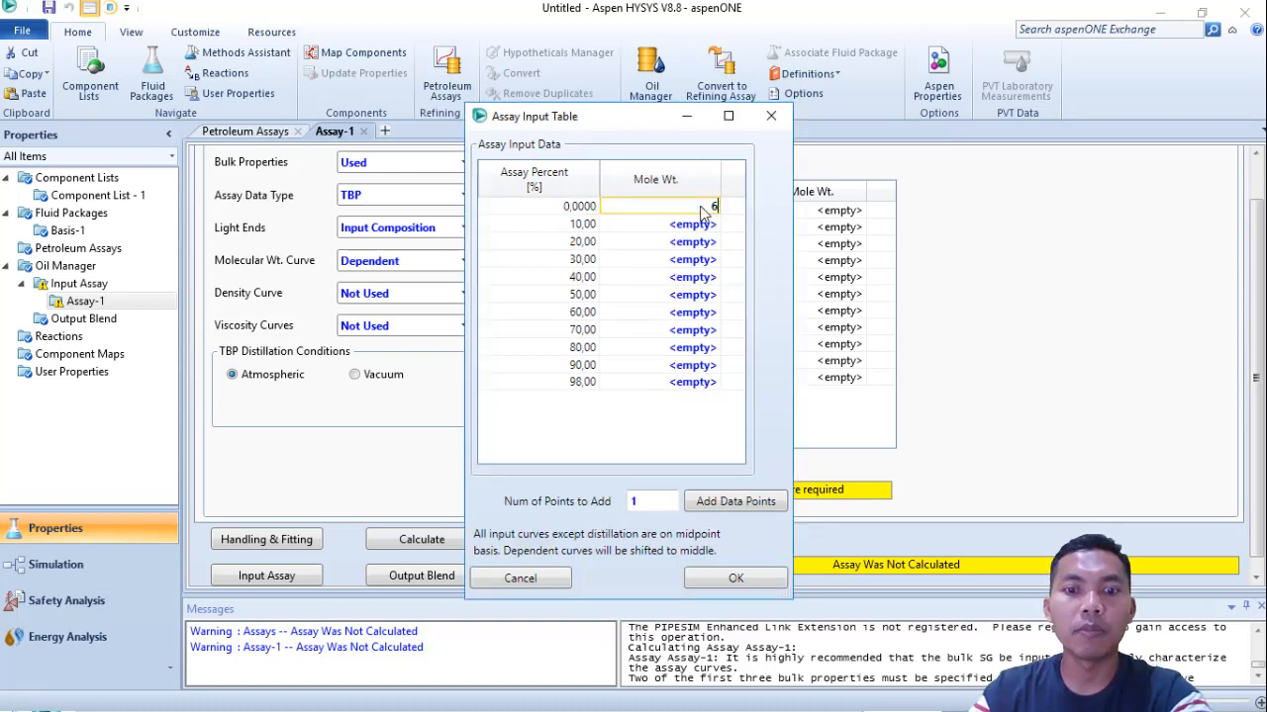
key("Return")
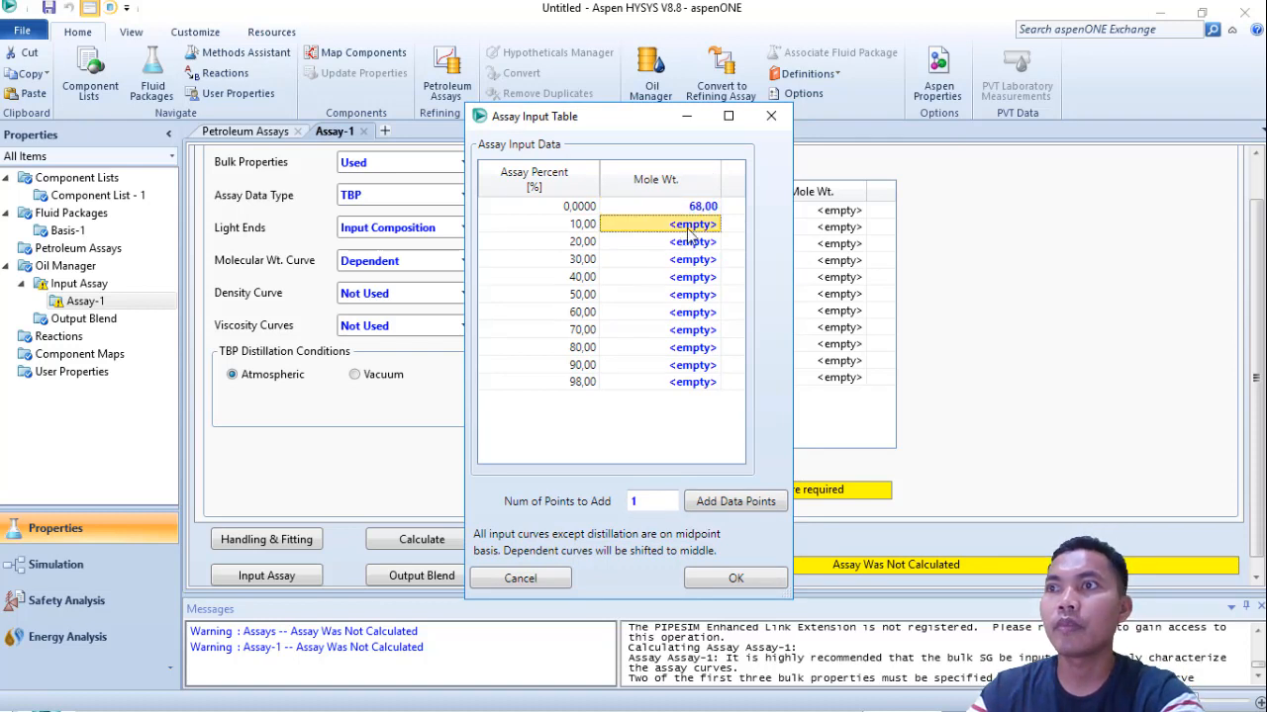
type("11")
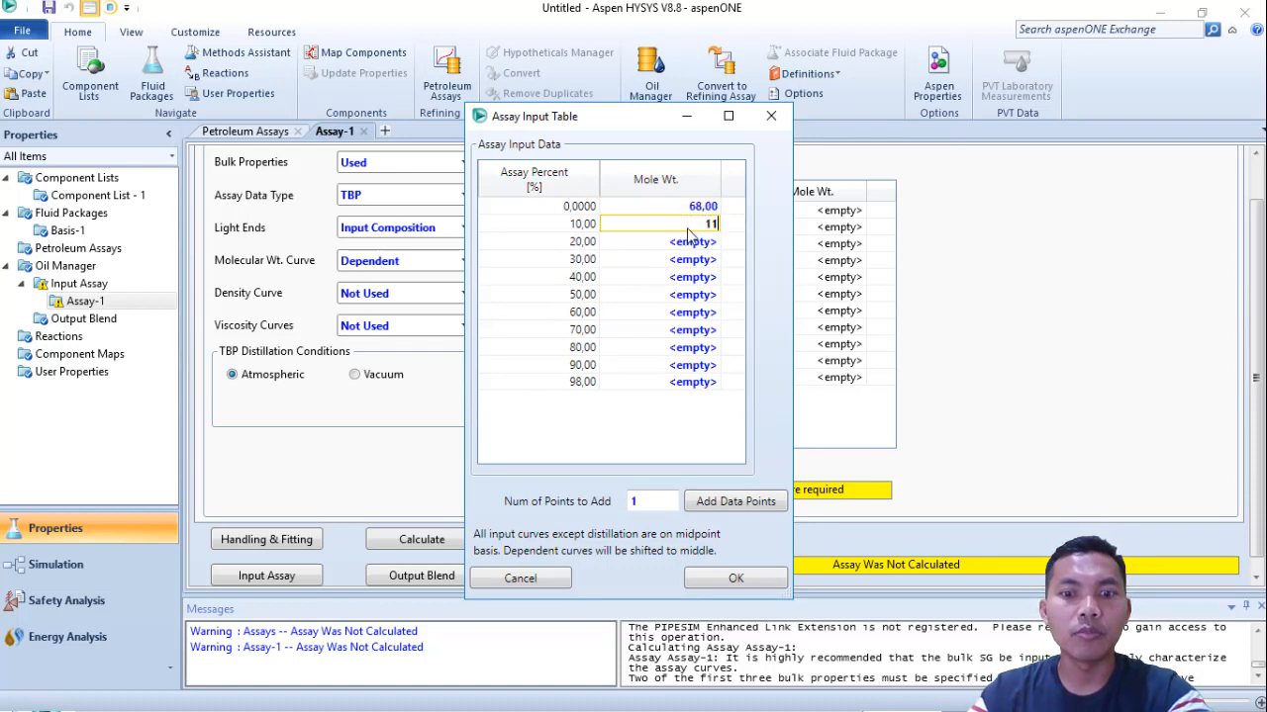
type("9")
key("Return")
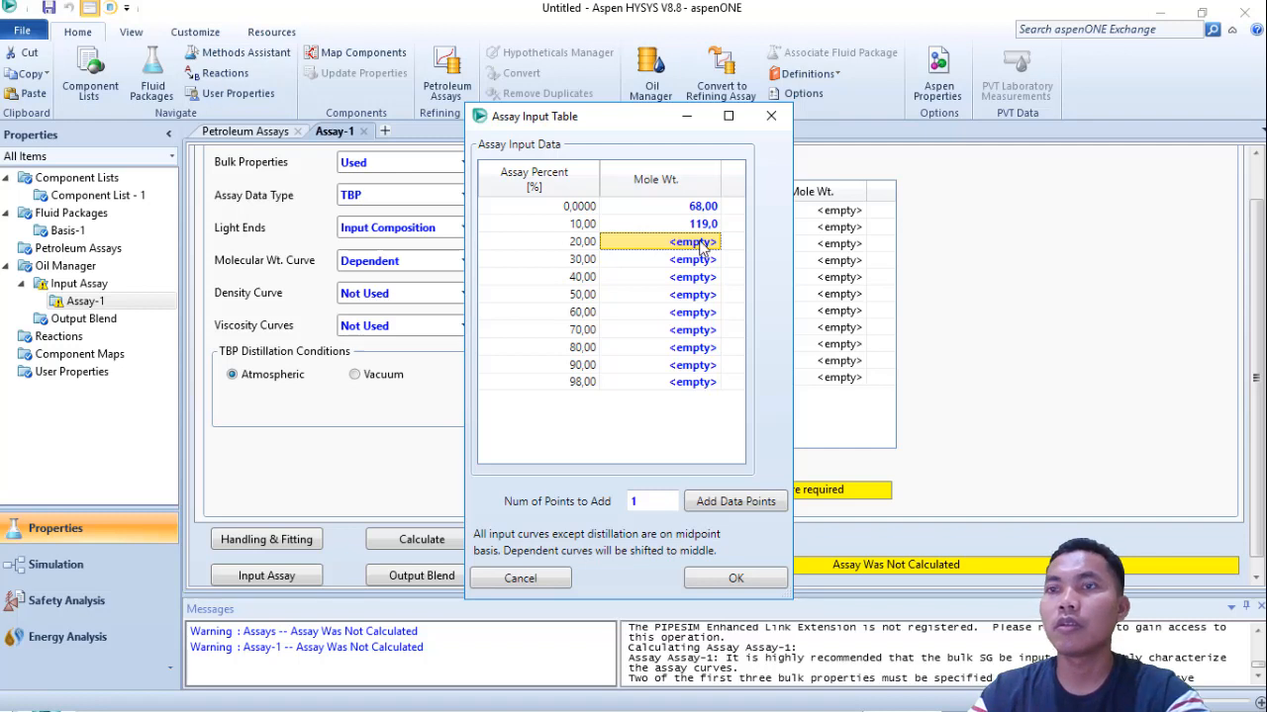
type("150")
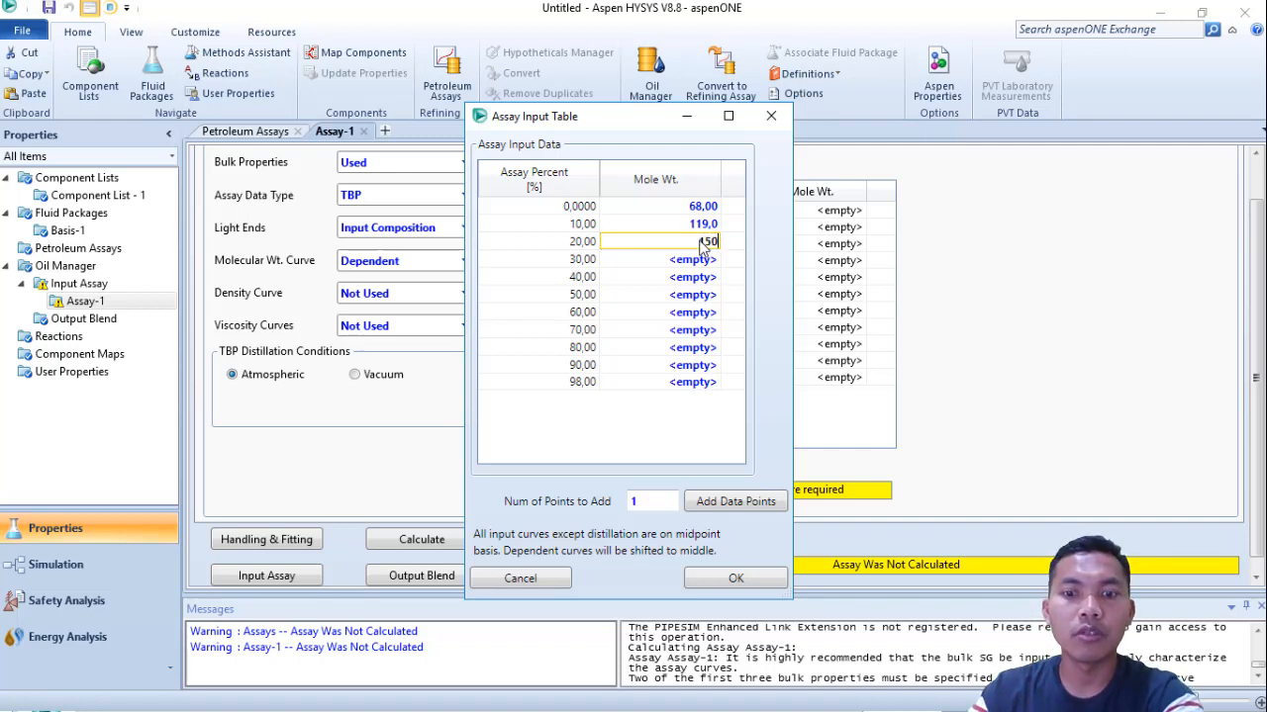
key("Return")
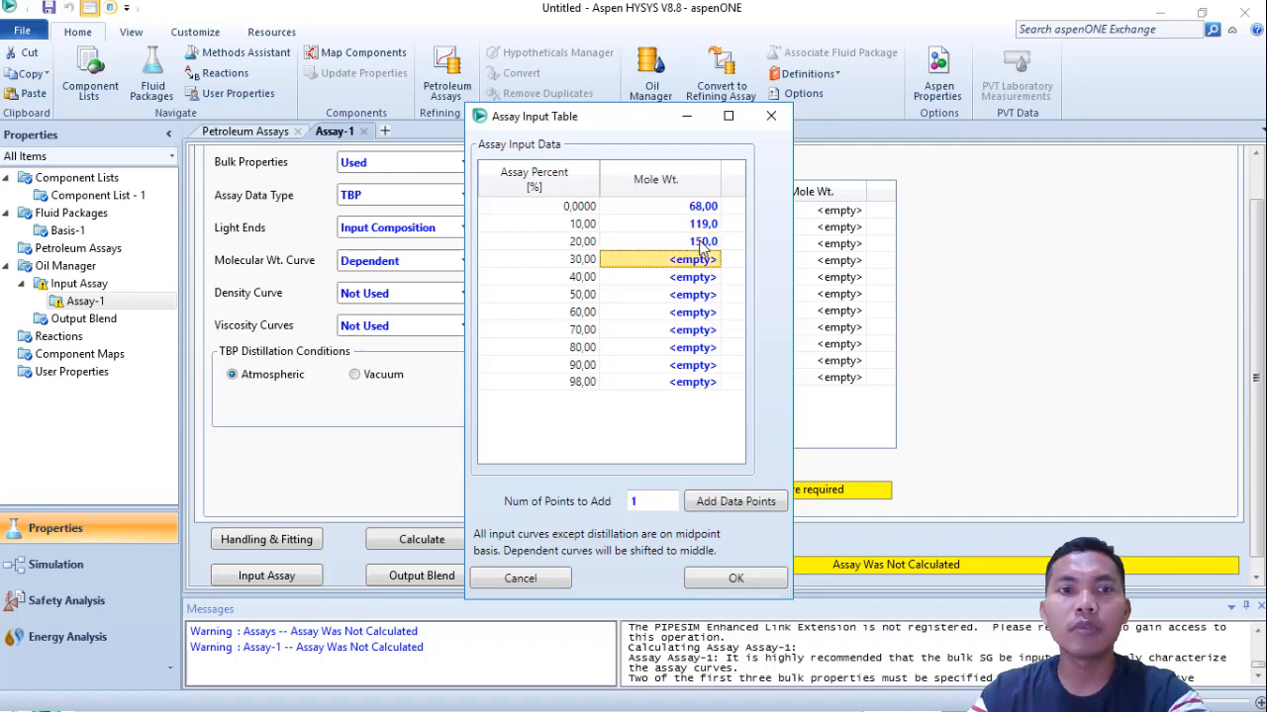
- Enter mole weights of 182 for the 30% point, 225 for the 40% point and 282 for the 50% point
type("18")
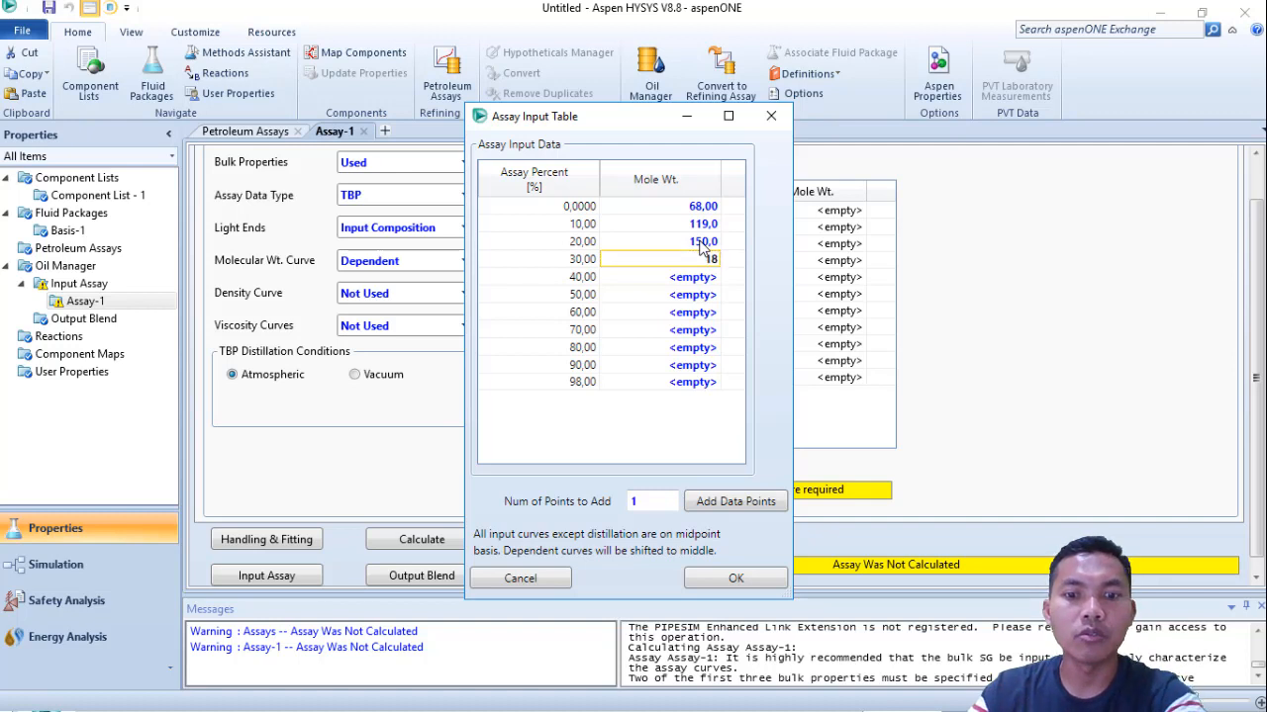
type("2")
key("Return")
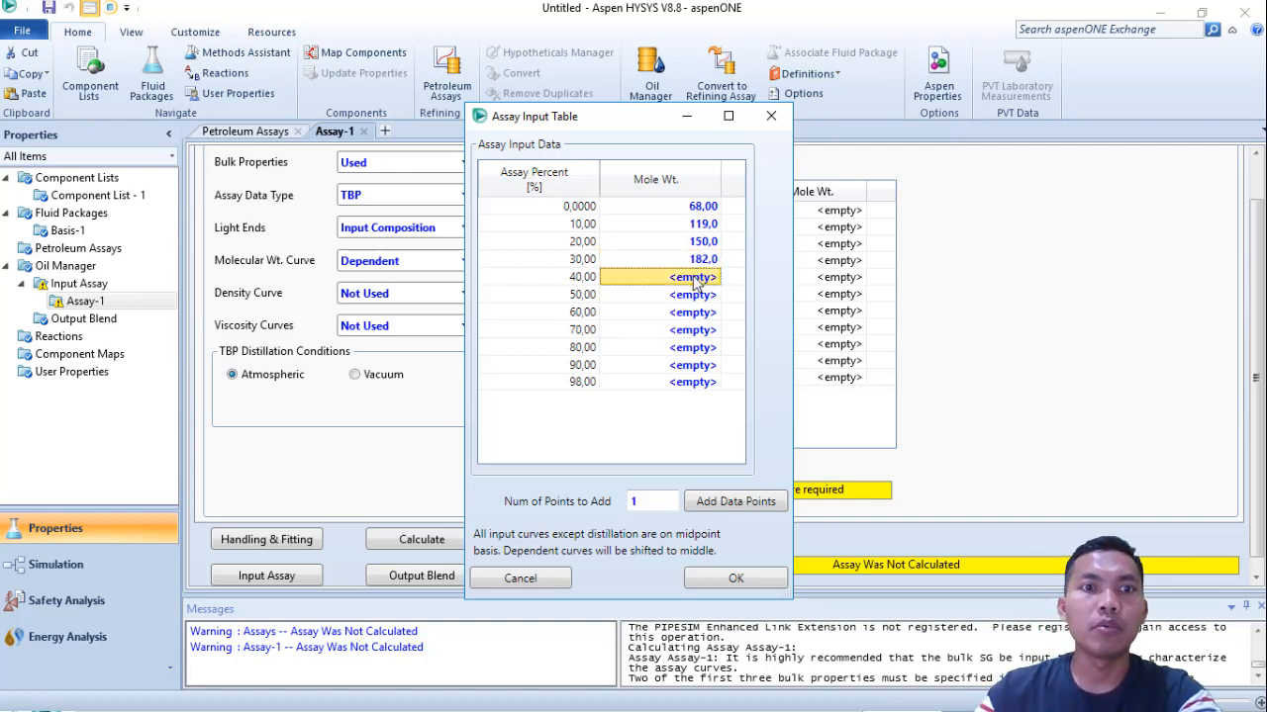
type("225")
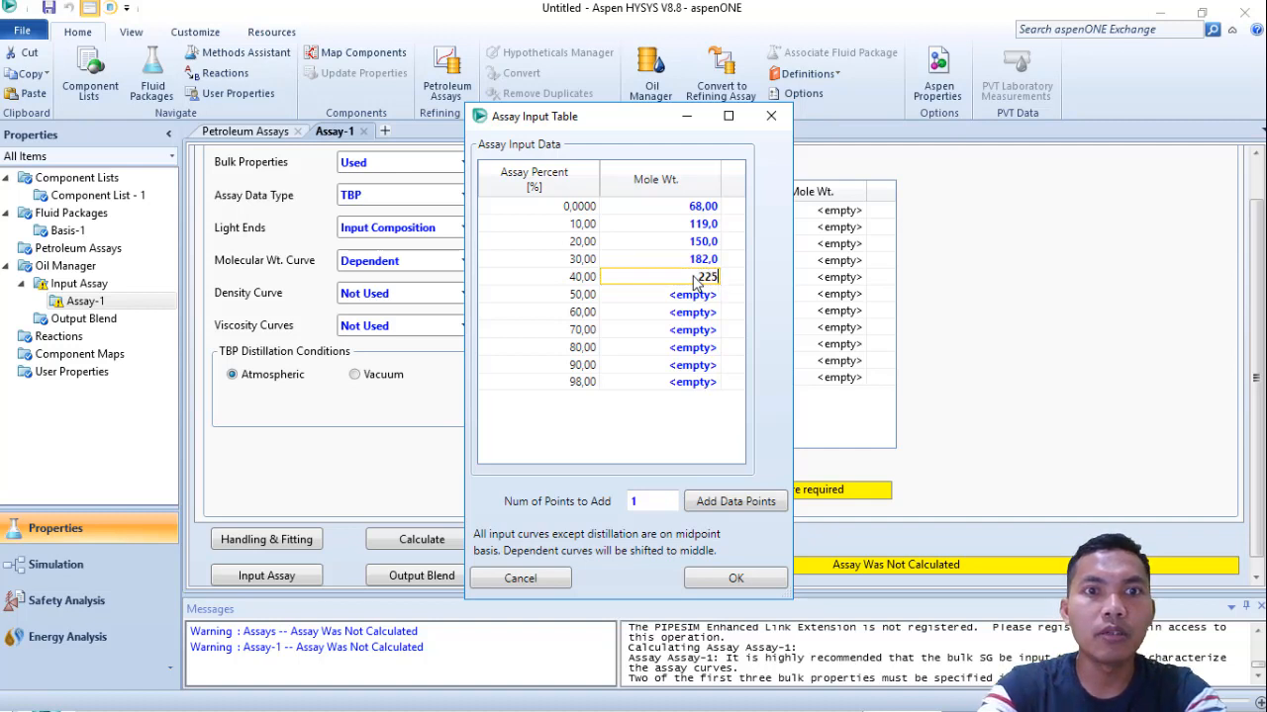
key("Return")
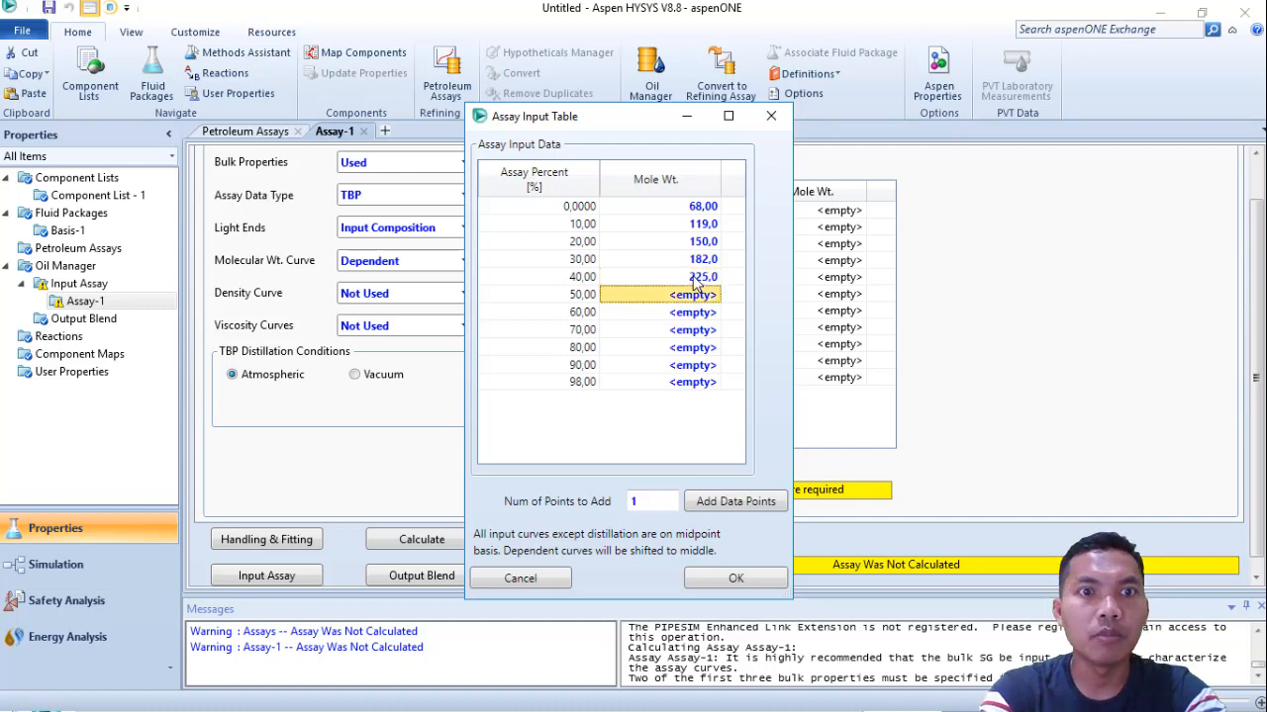
type("282")
key("Return")
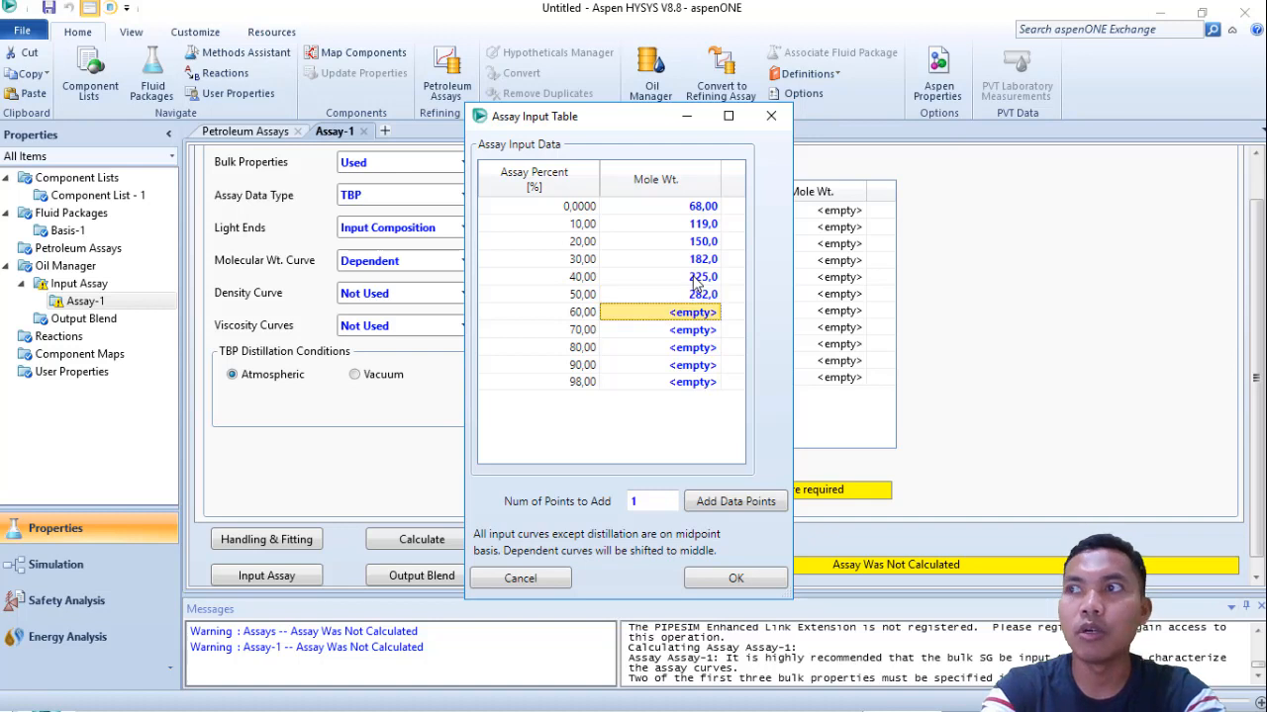
- Enter mole weights of 350 for the 60% point, 456 for the 70% point and 585 for the 80% point
type("350")
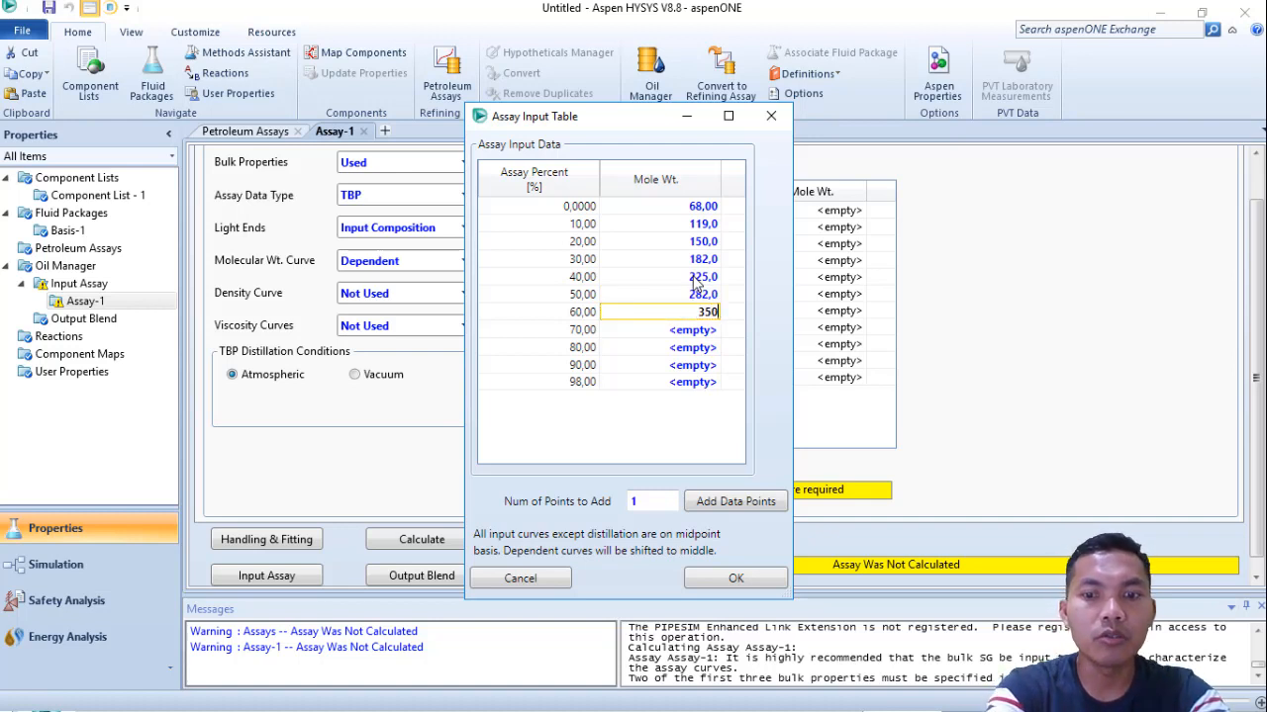
key("Return")
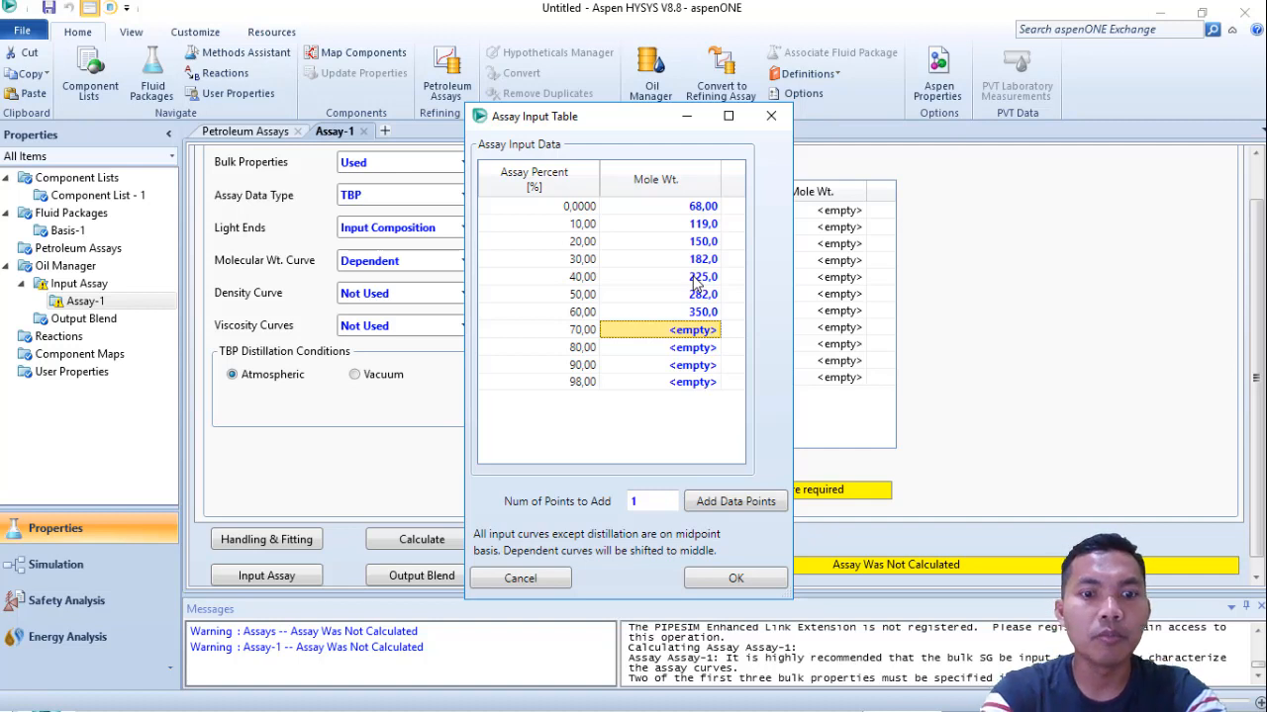
type("456")
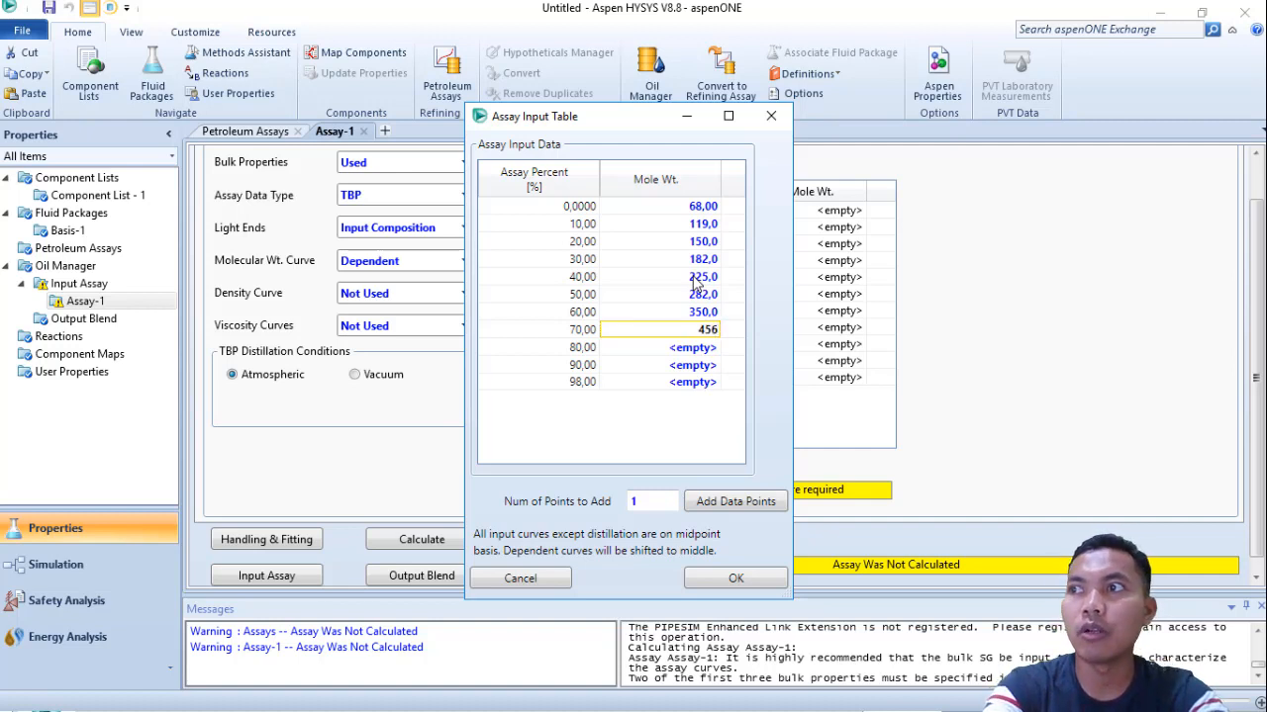
key("Return")
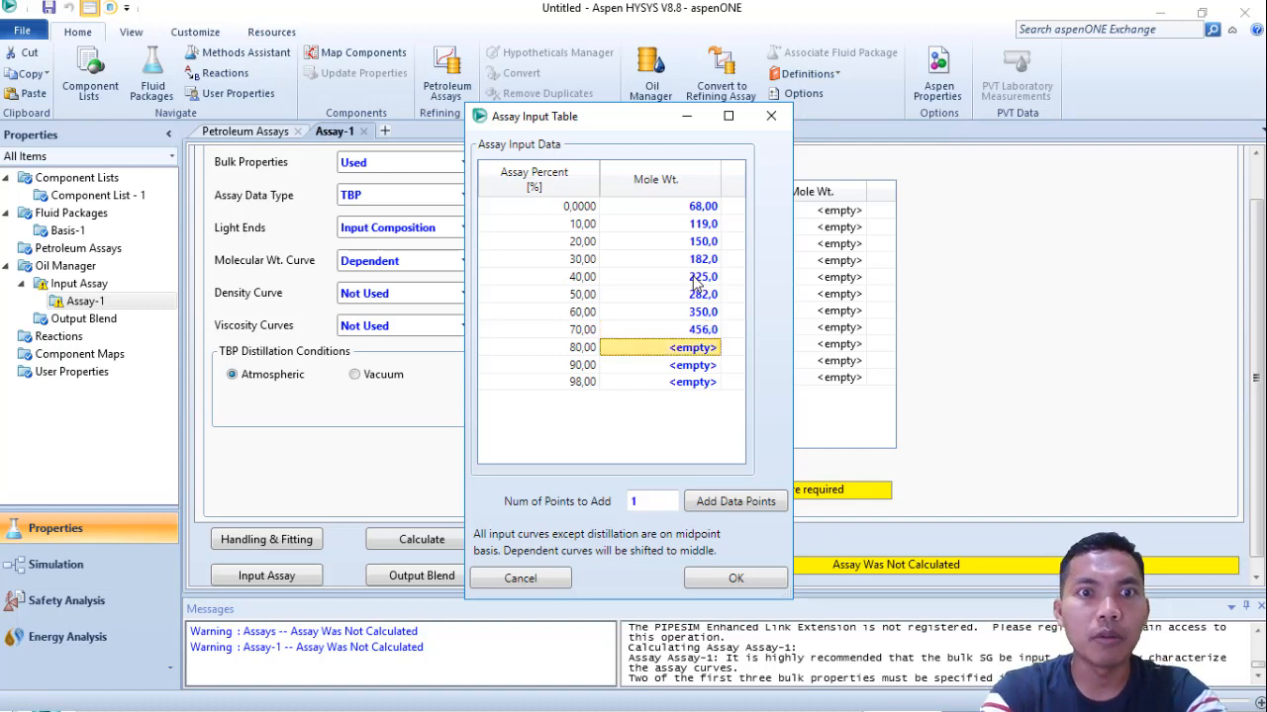
type("585")
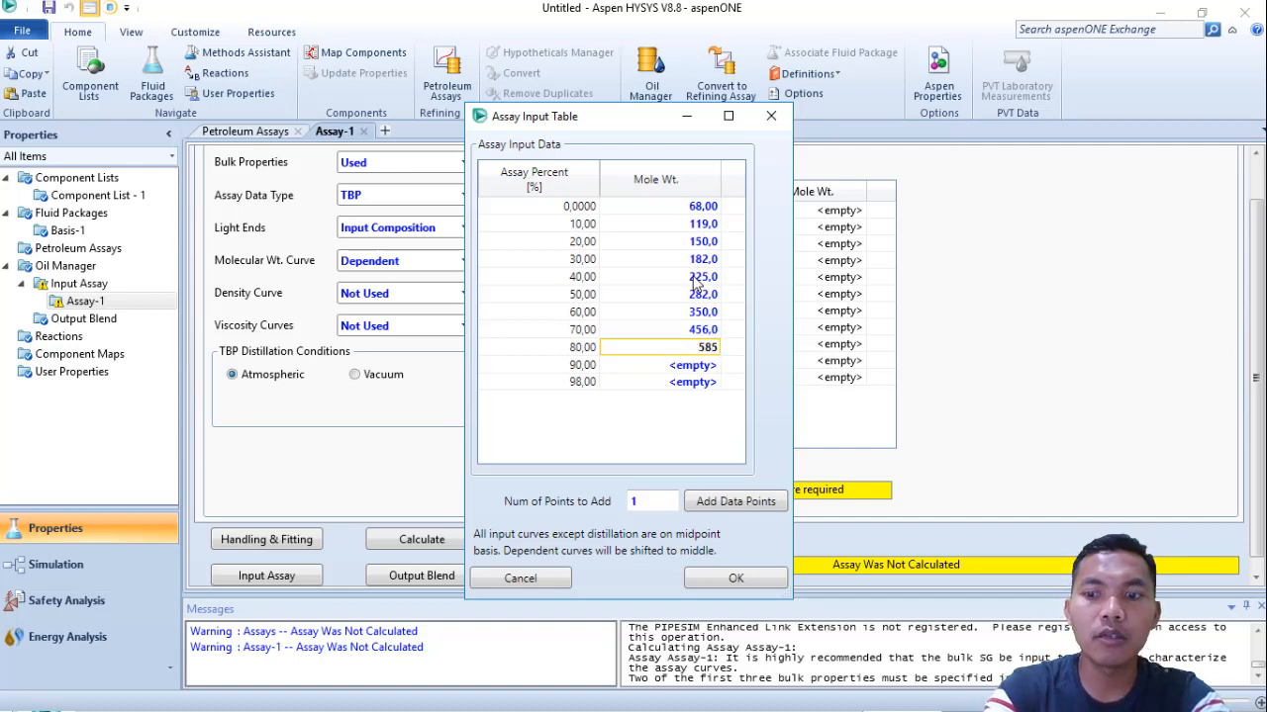
key("Return")
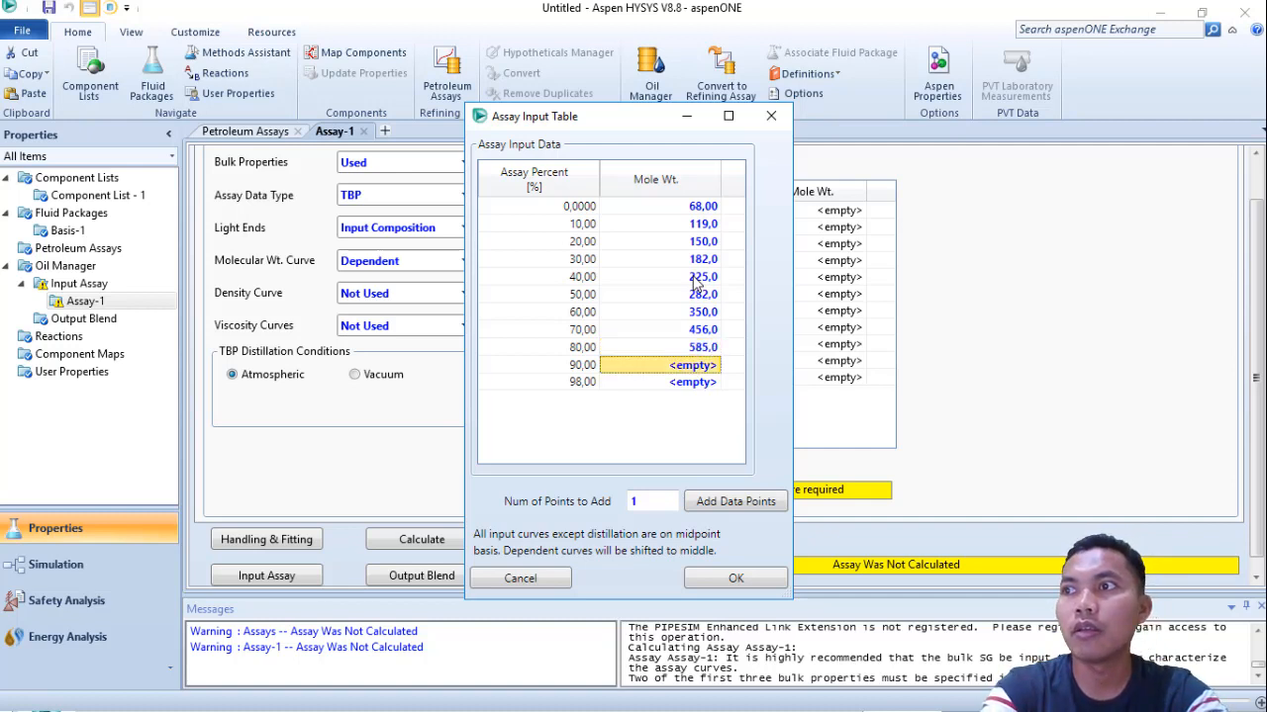
- Enter mole weights of 713 for the 90% point and 838 for the 98% point, and accept the table
type("713")
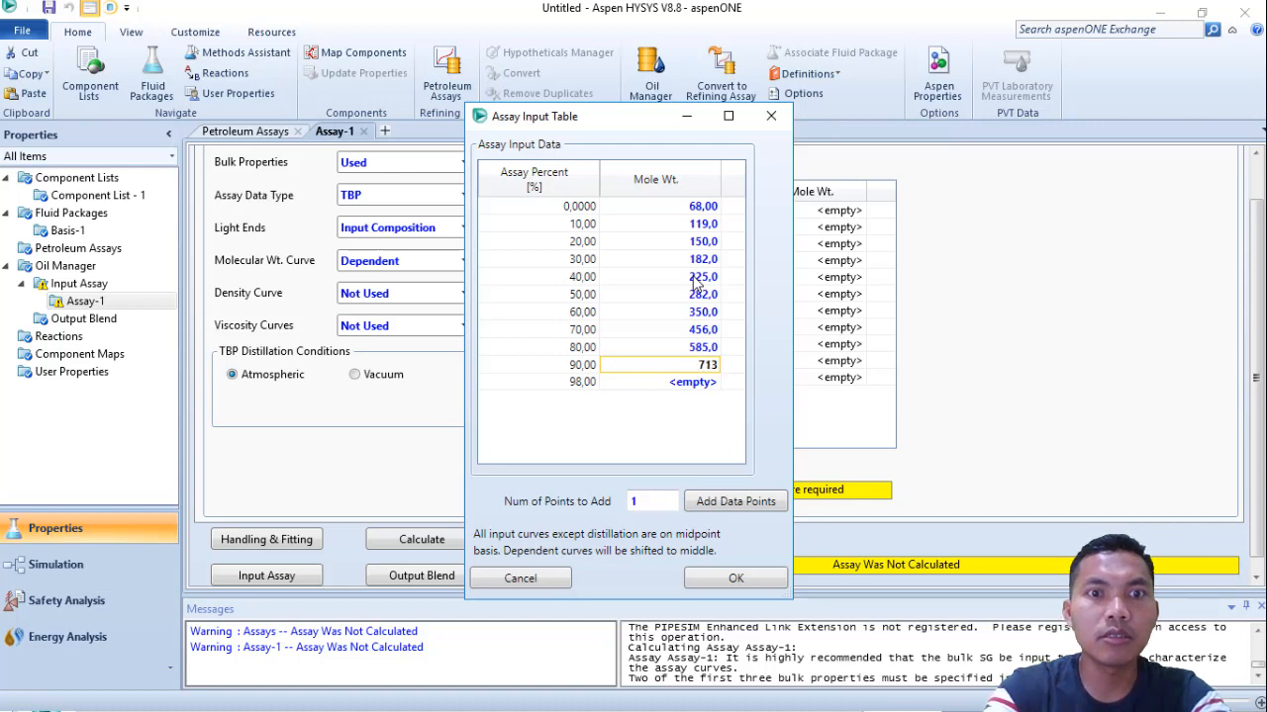
key("Return")
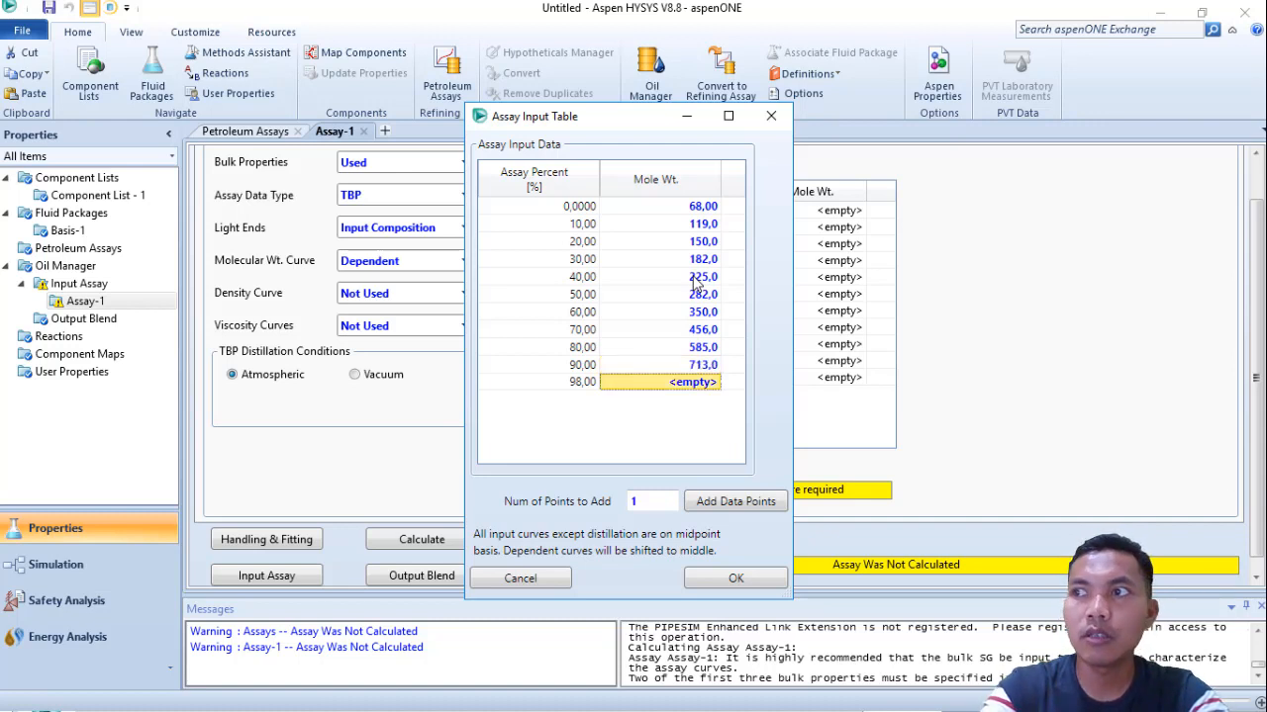
type("838")
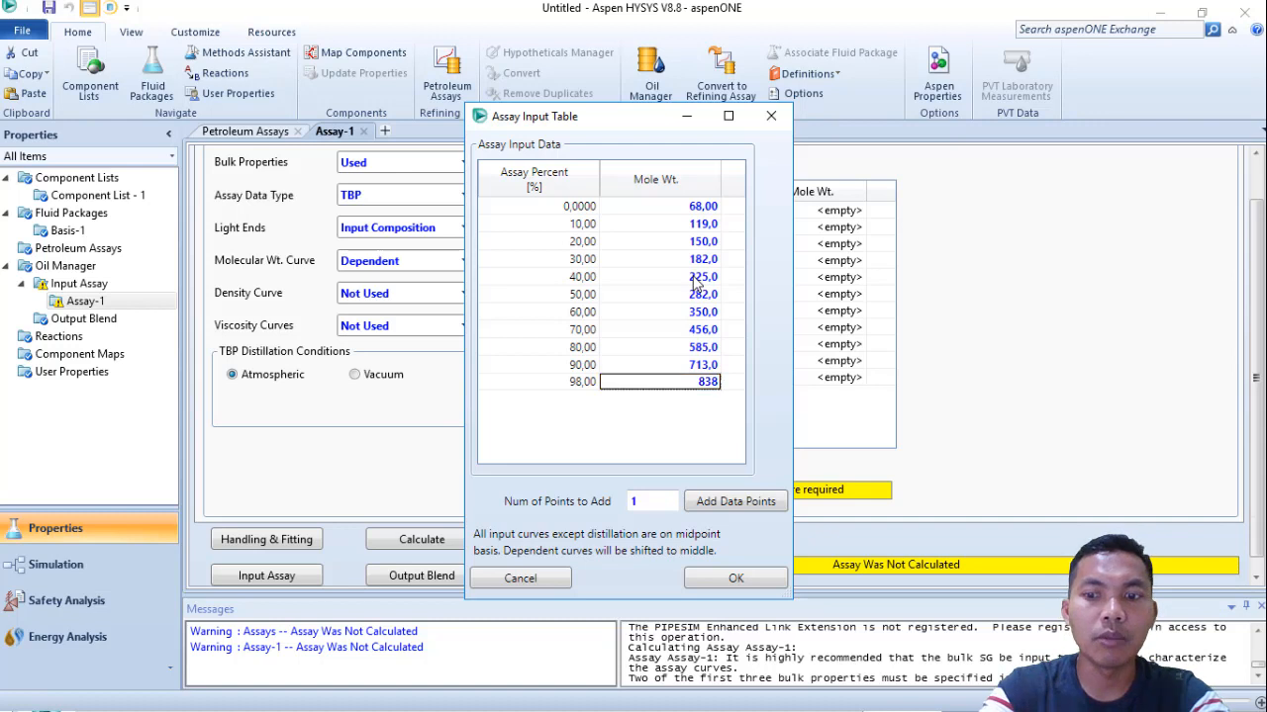
key("Return")
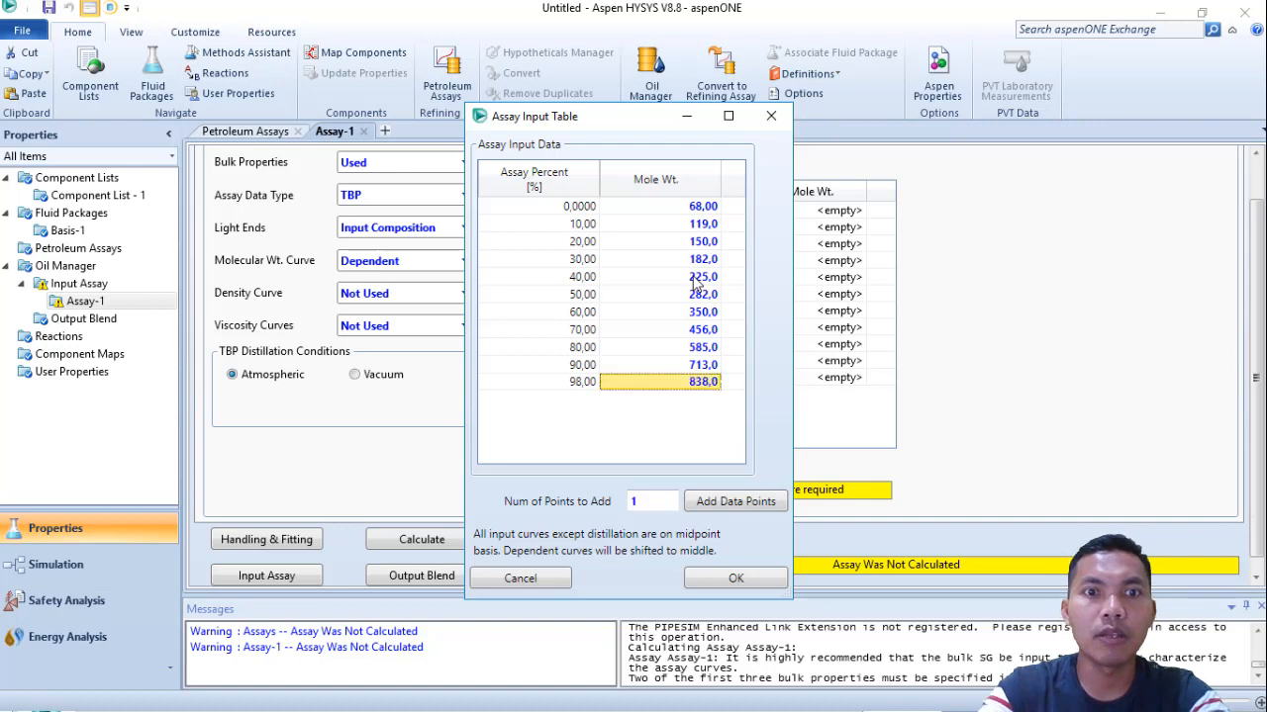
left_click(729, 580)
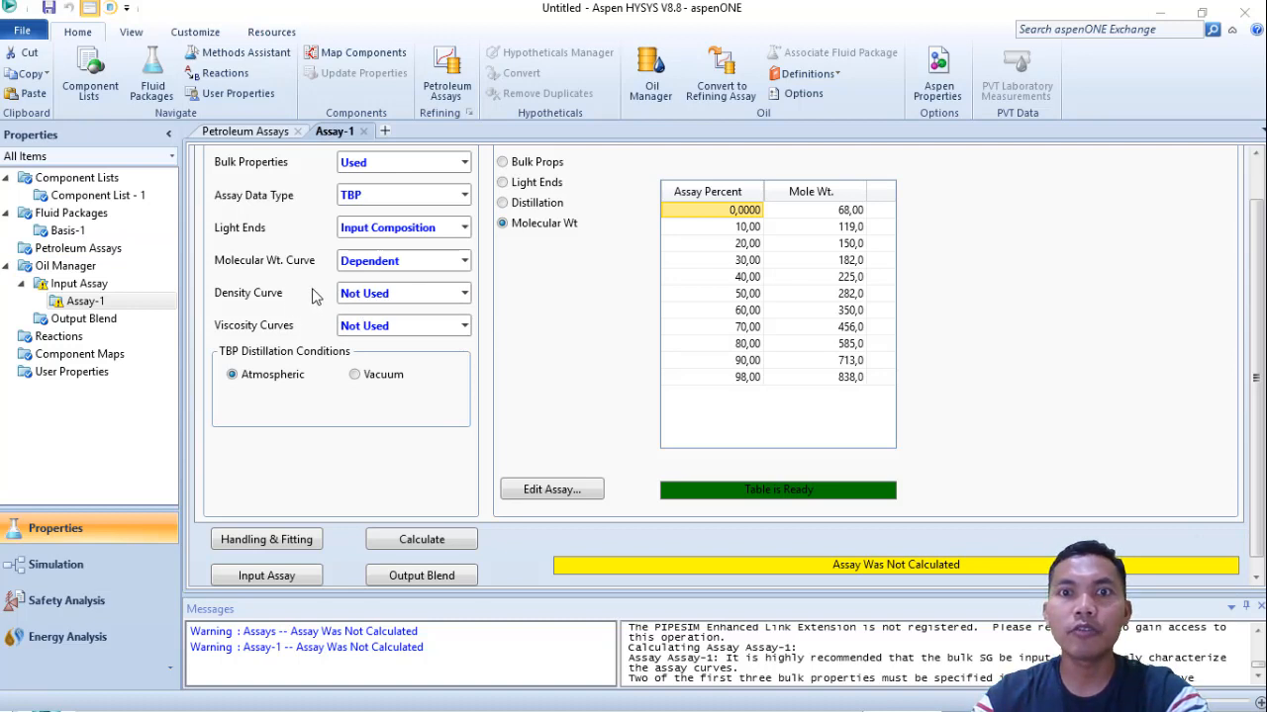
- Set the density curve to Independent and open its assay input table for editing
left_click(440, 302)
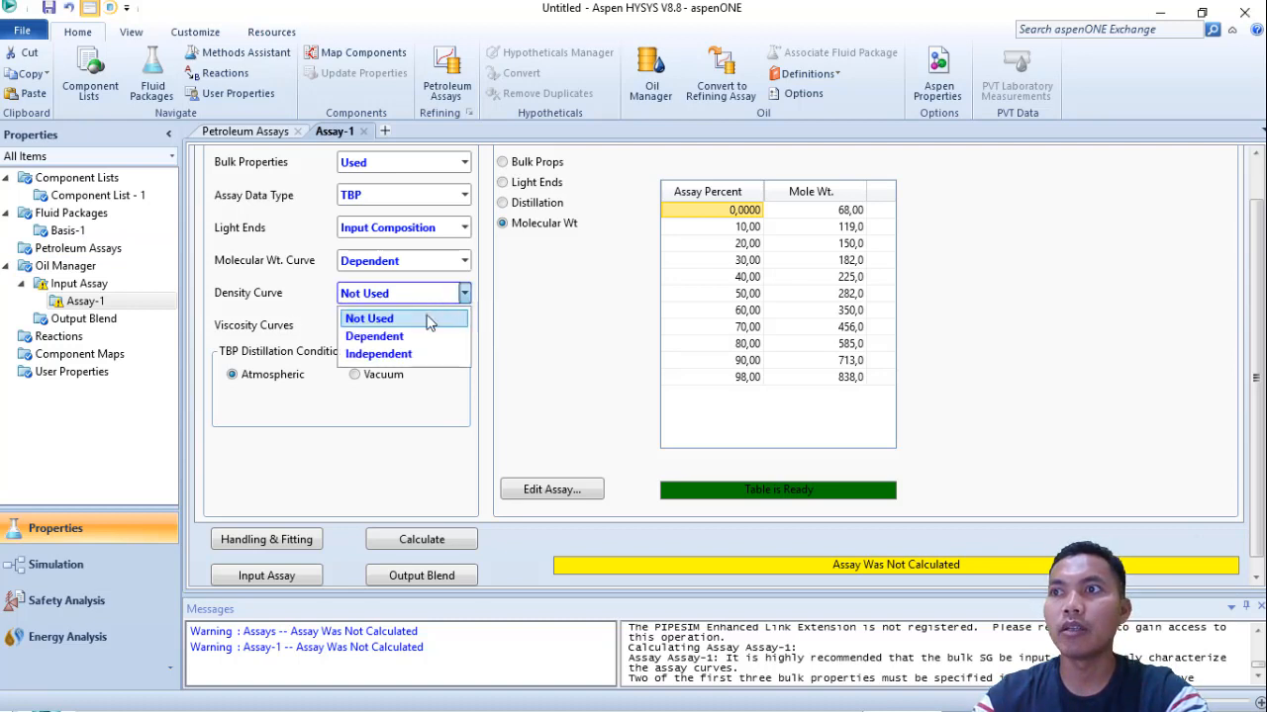
left_click(402, 354)
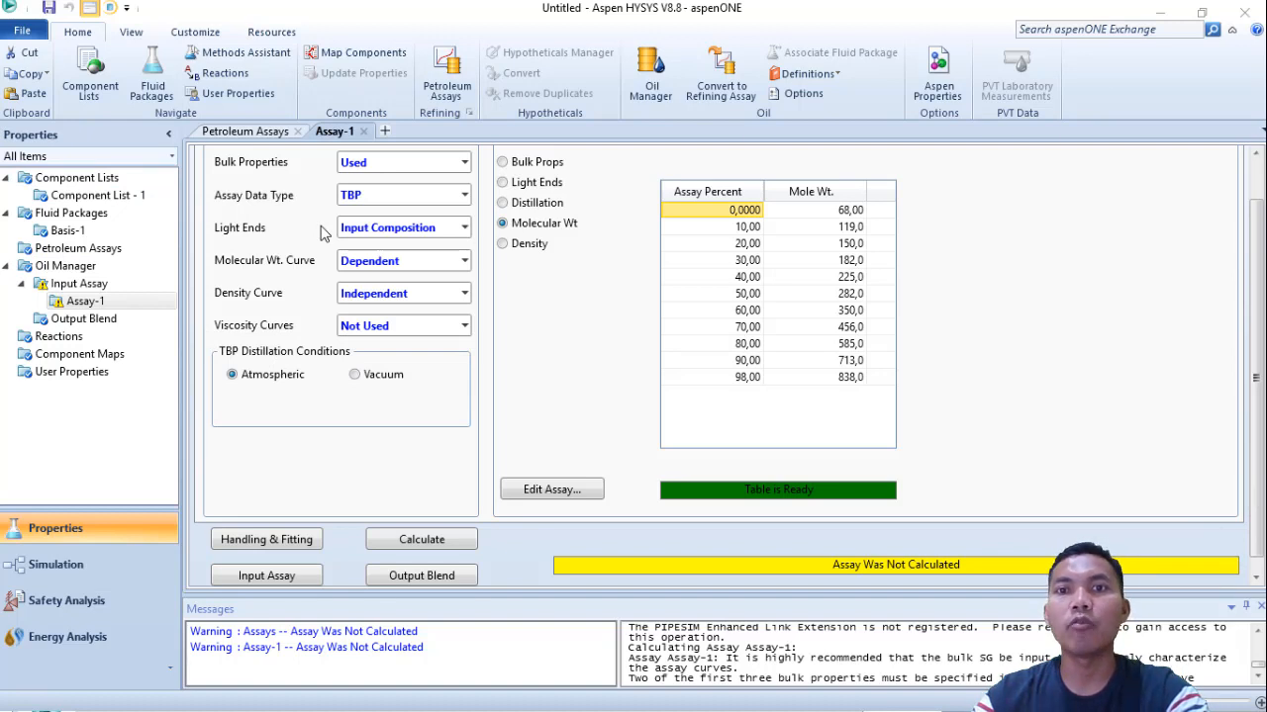
left_click(505, 244)
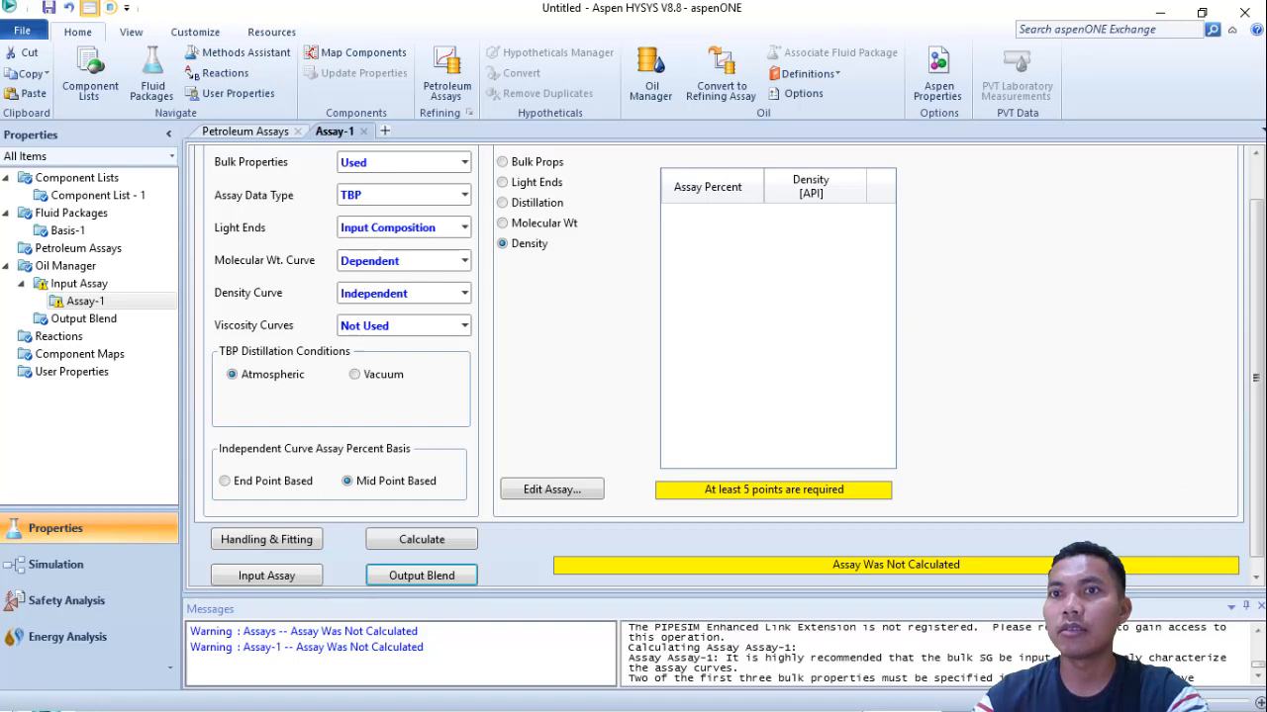
key("alt+Tab")
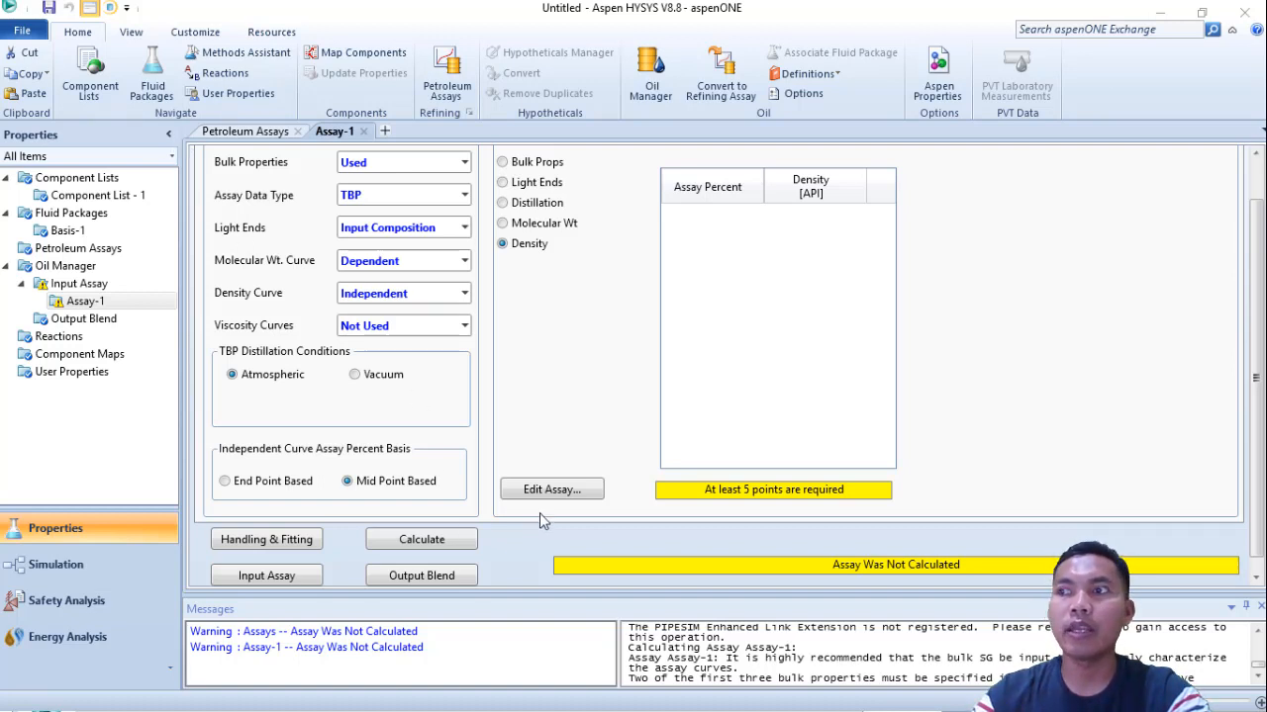
left_click(560, 494)
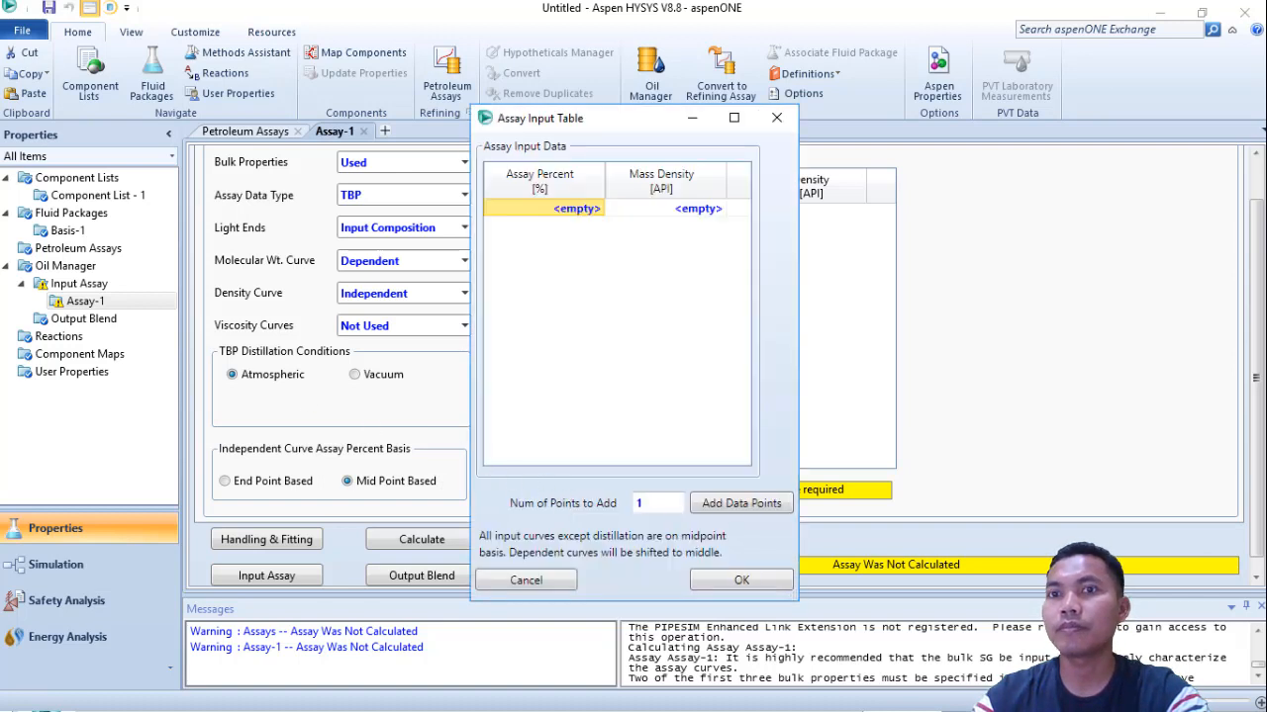
key("alt+Tab")
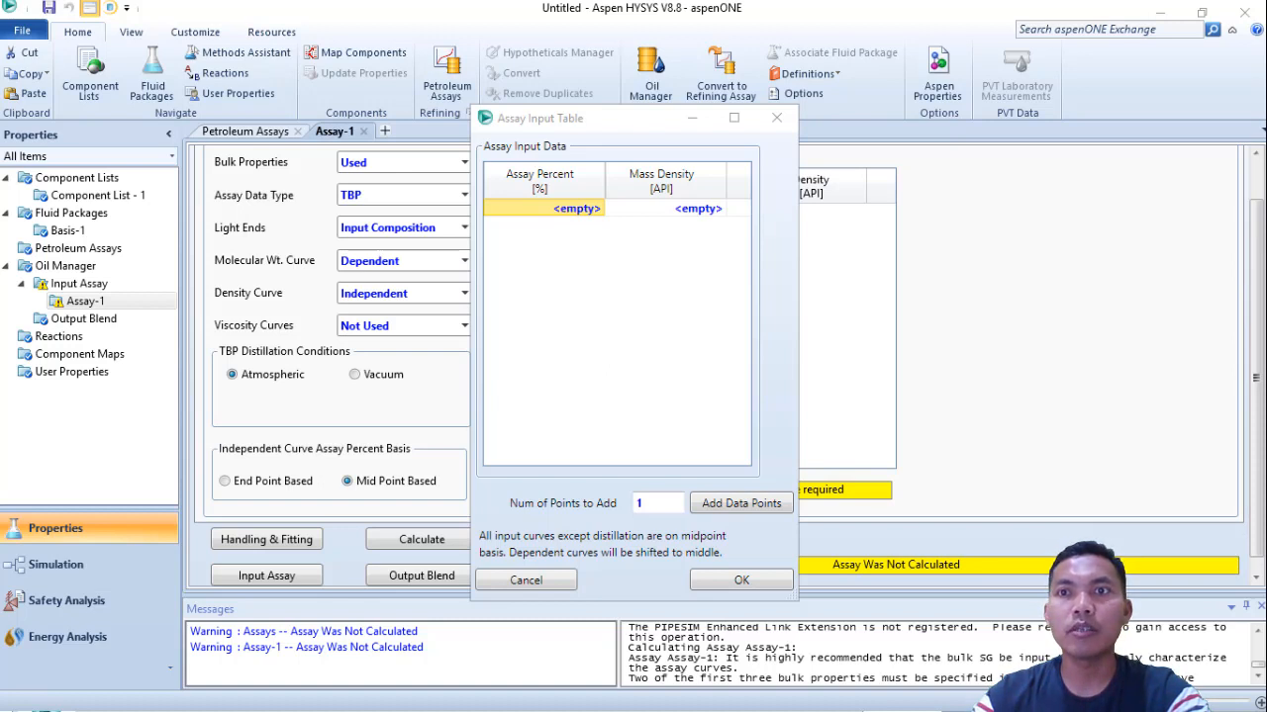
- Enter 13, 33 and 57% as the first three assay percent points of the density table
left_click(571, 207)
left_click(571, 208)
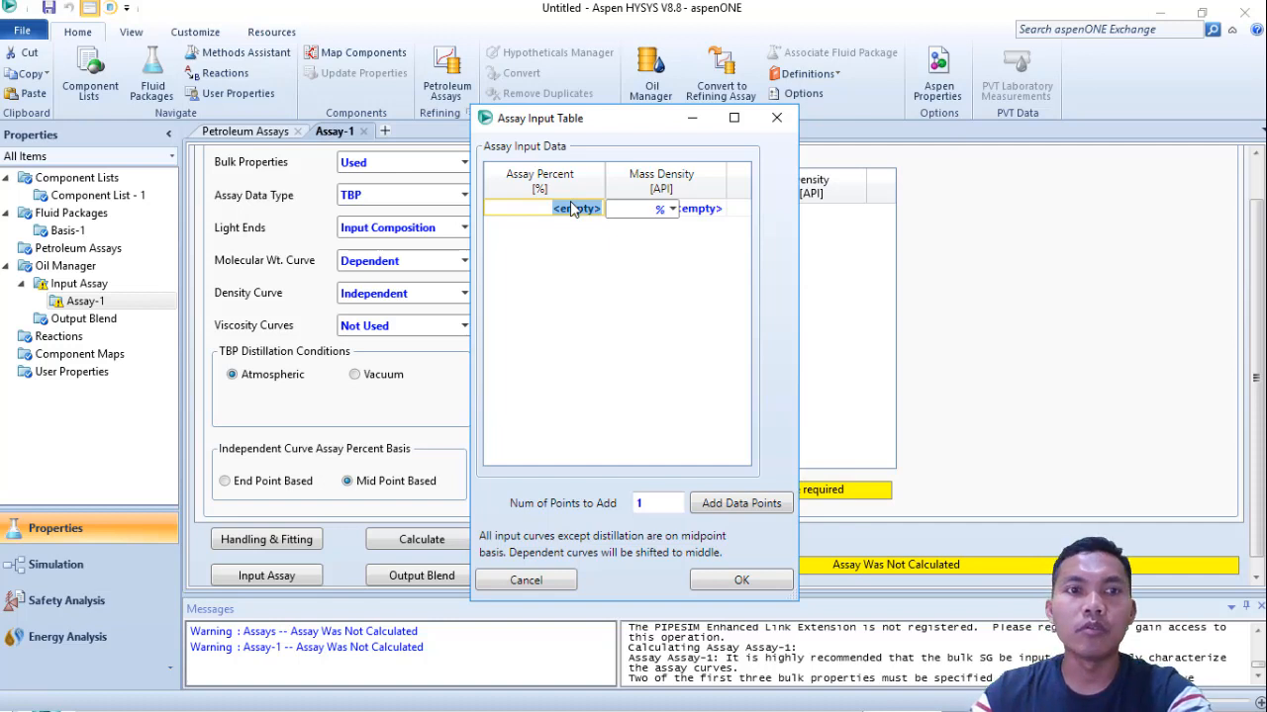
type("13")
key("Return")
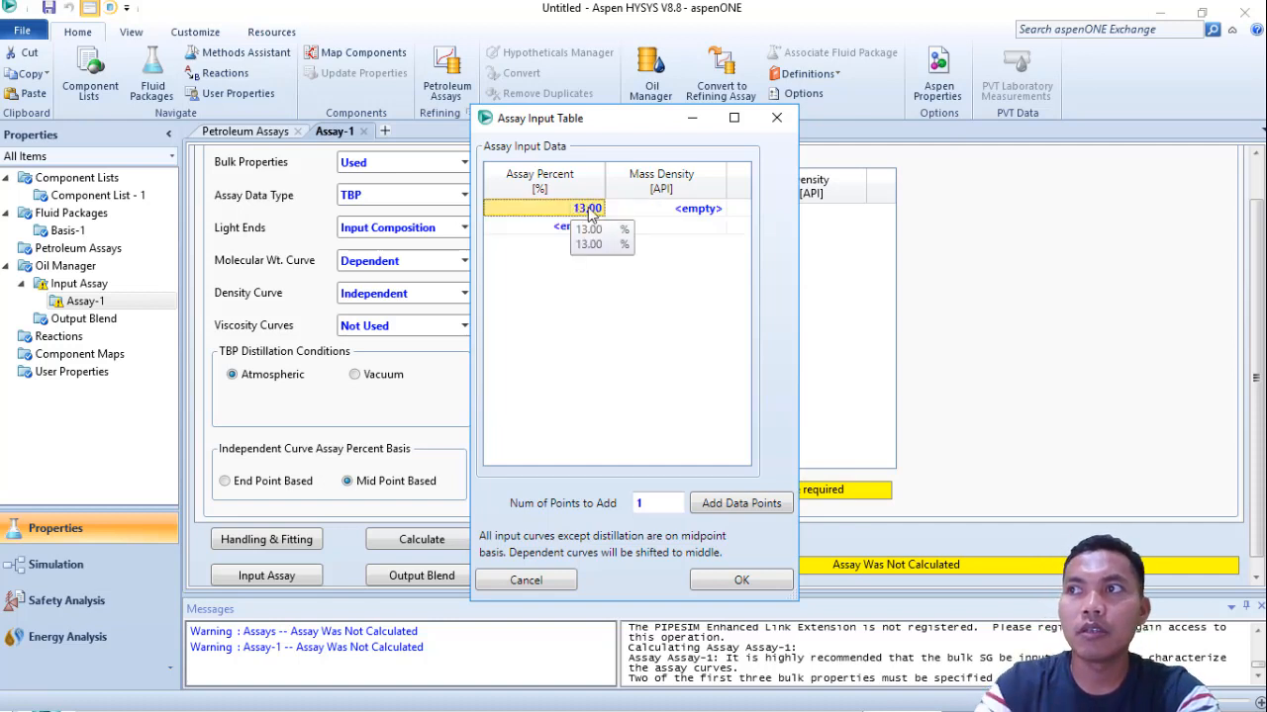
left_click(584, 228)
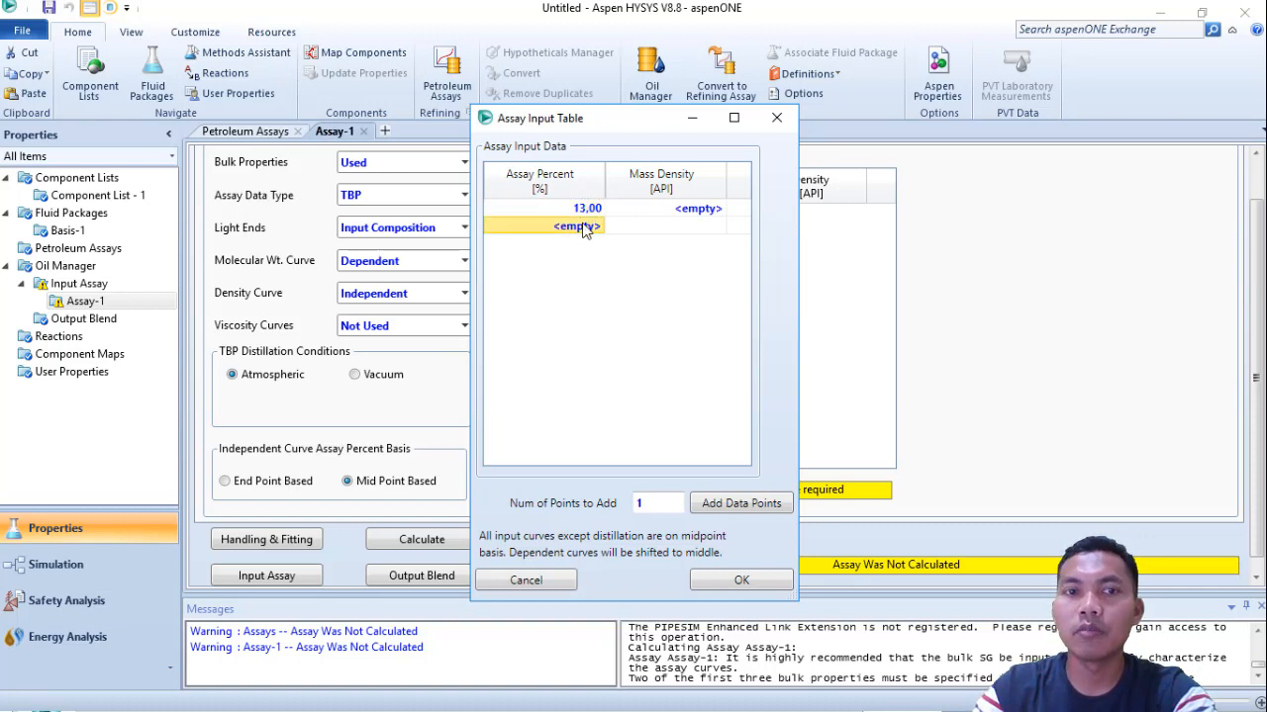
type("33")
key("Return")
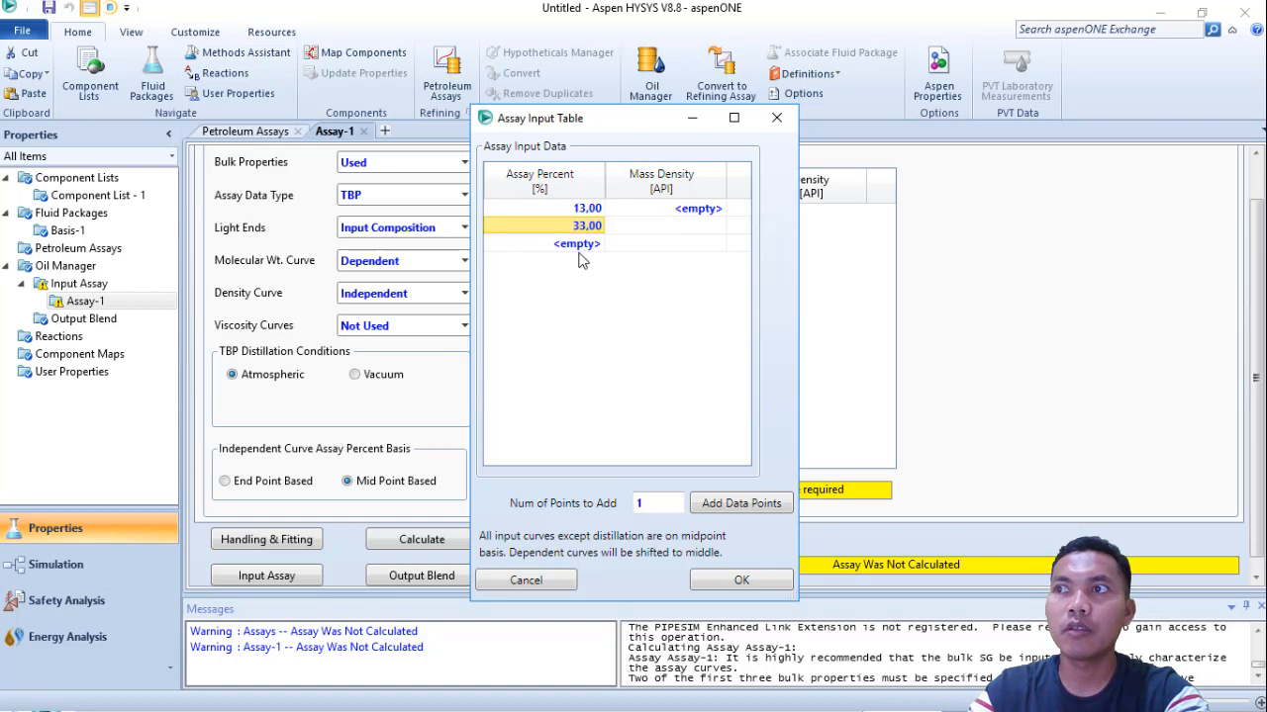
left_click(582, 248)
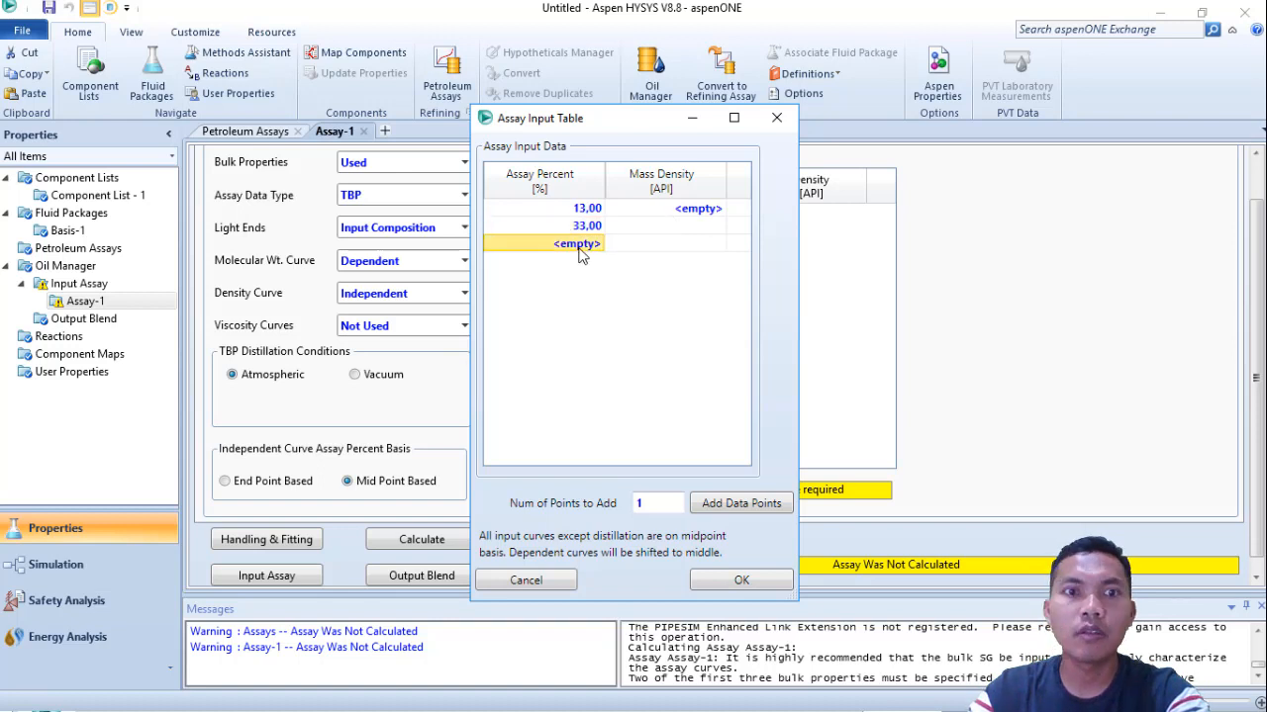
type("57")
key("Return")
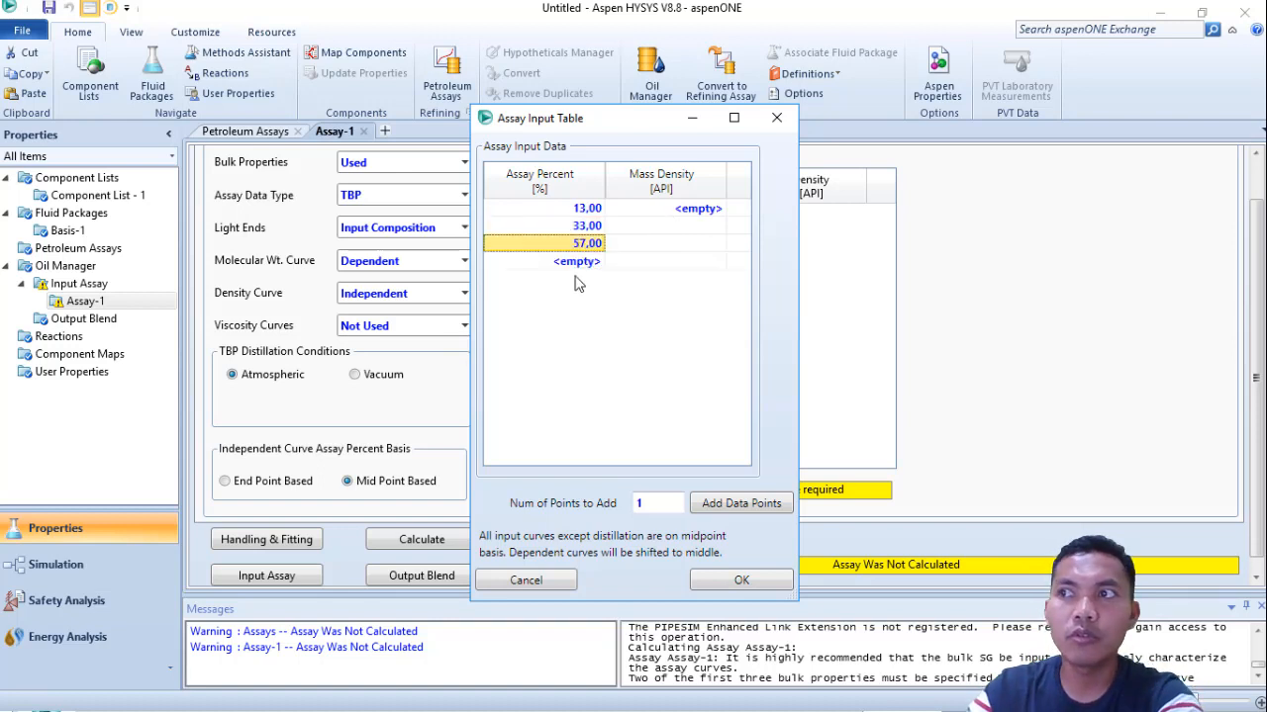
- Add assay percent points of 74 and 91% to the density table
left_click(579, 261)
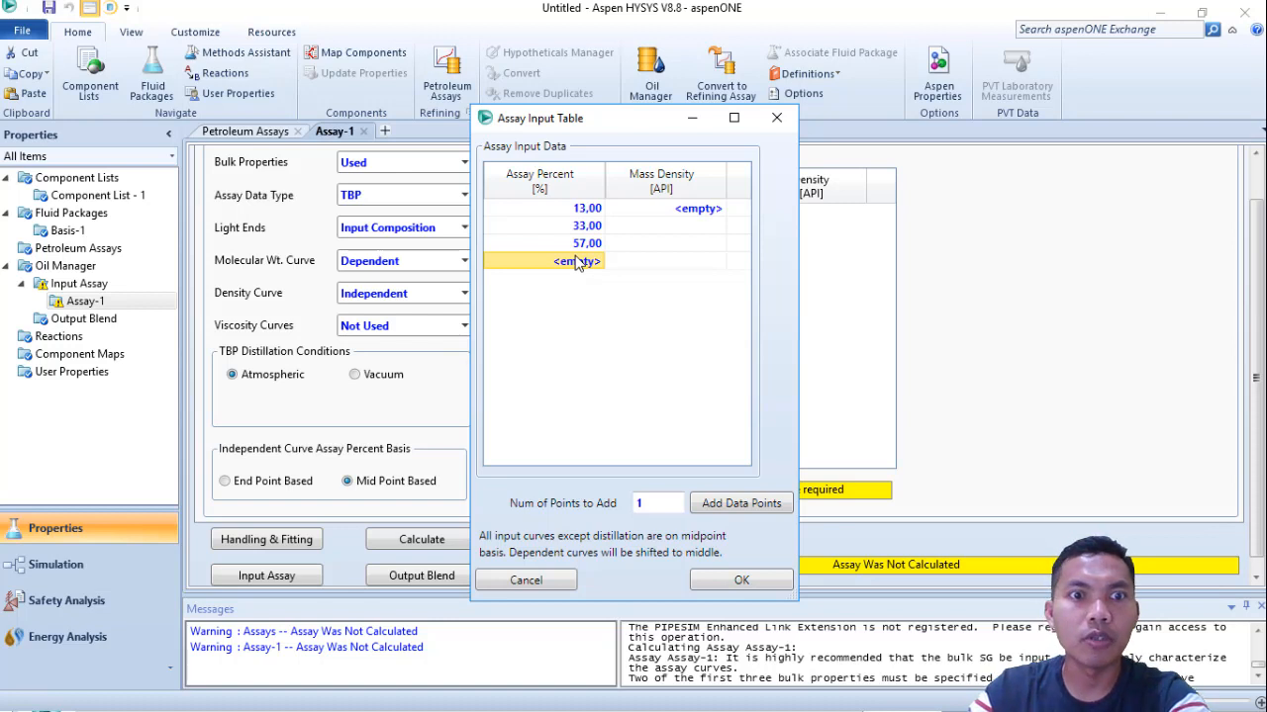
type("74")
key("Return")
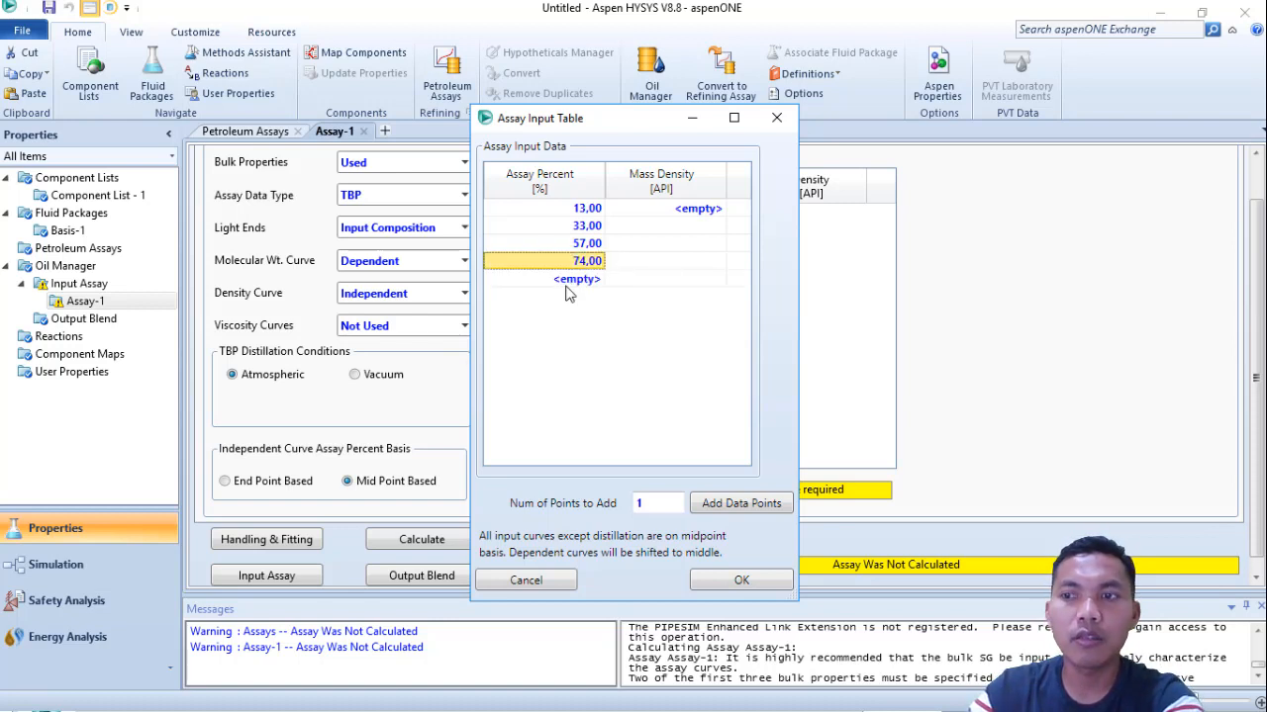
left_click(567, 285)
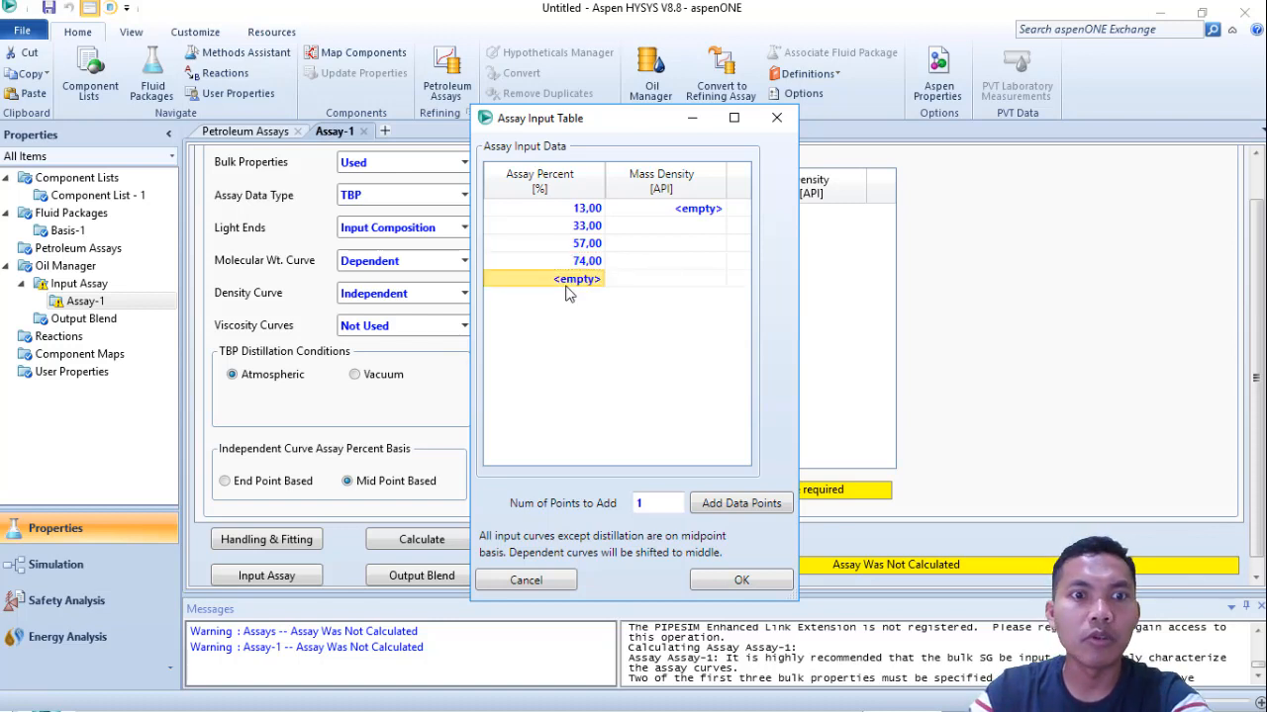
type("91")
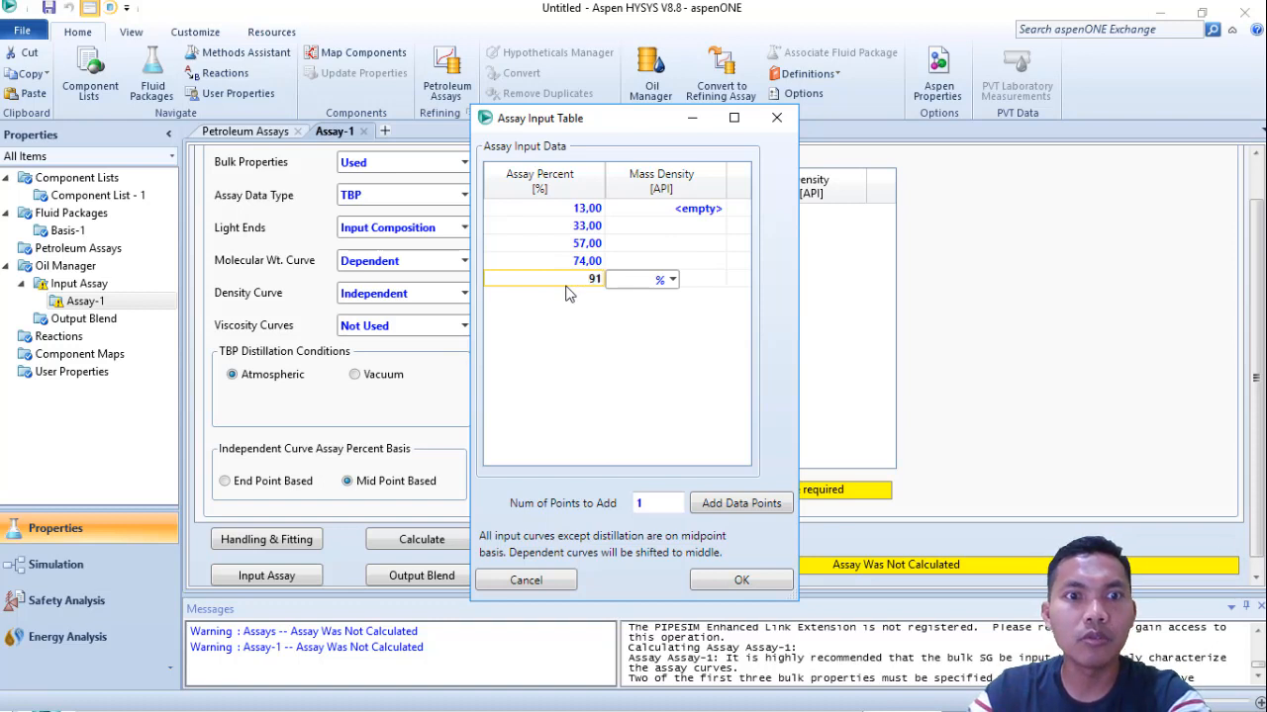
key("Return")
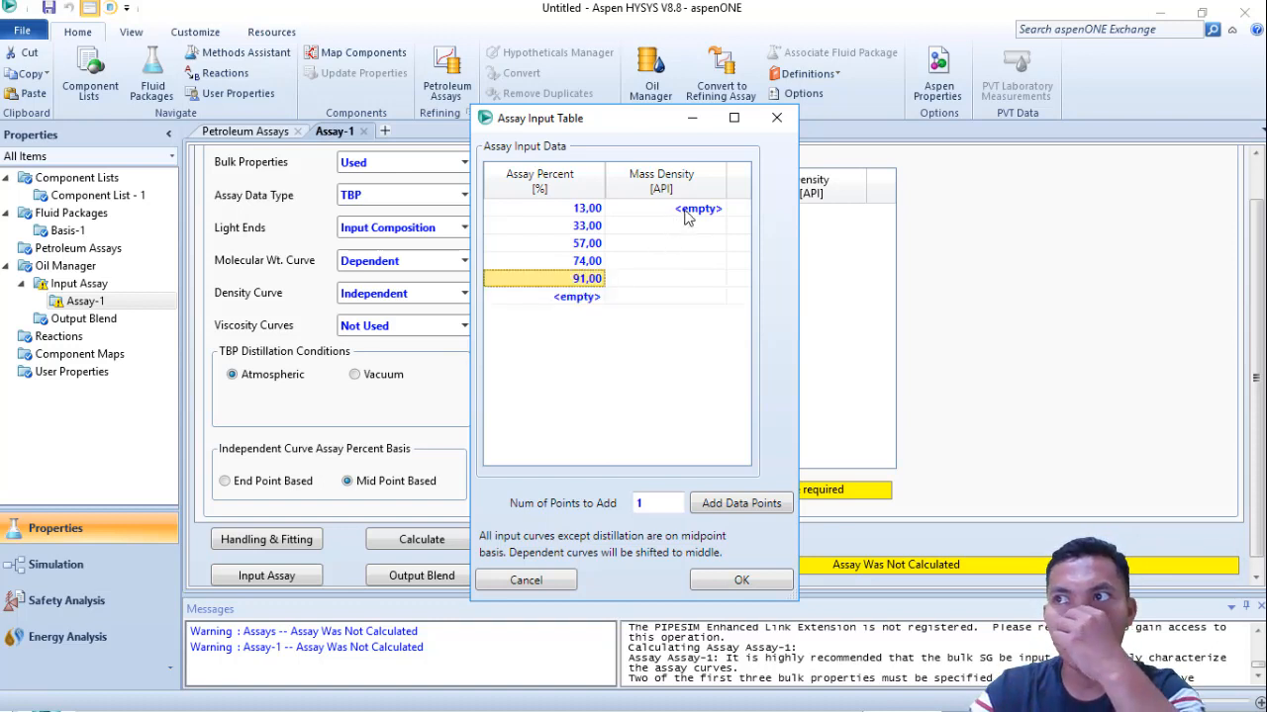
- Enter API densities of 63.28, 54.86 and 45.91 for the 13, 33 and 57% points of the density table
left_click(693, 213)
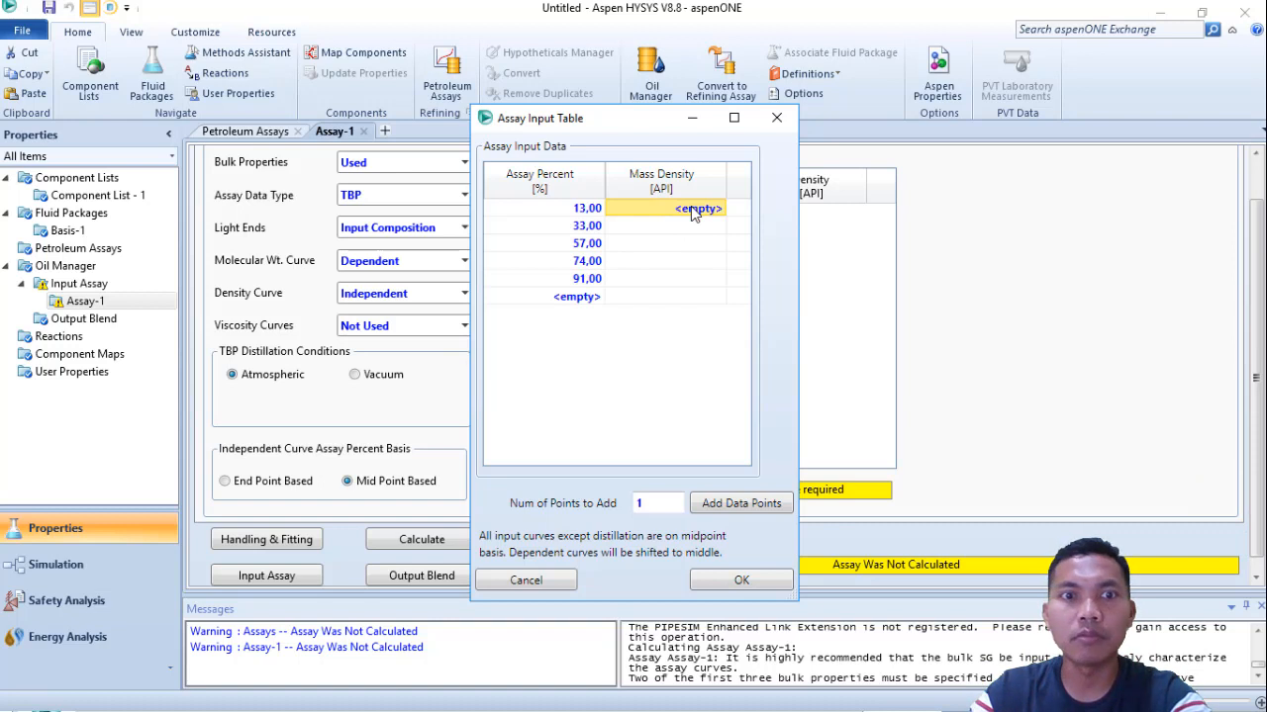
type("63,")
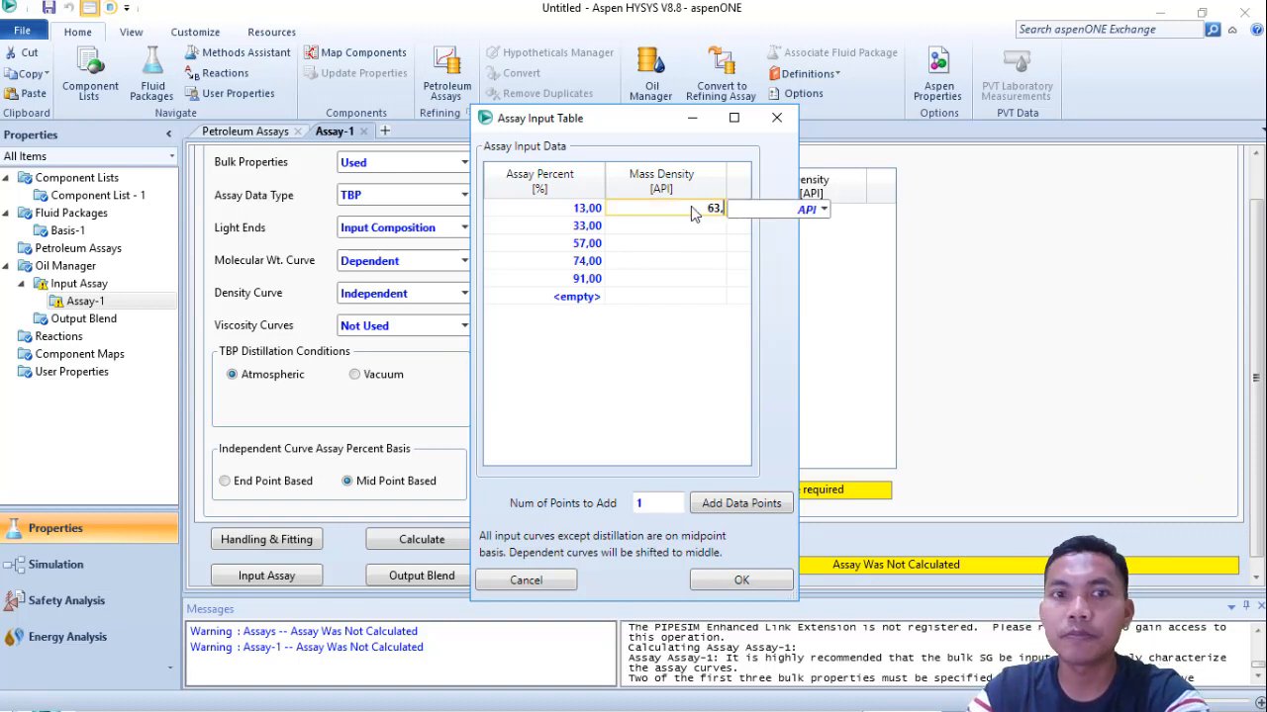
type("28")
key("Return")
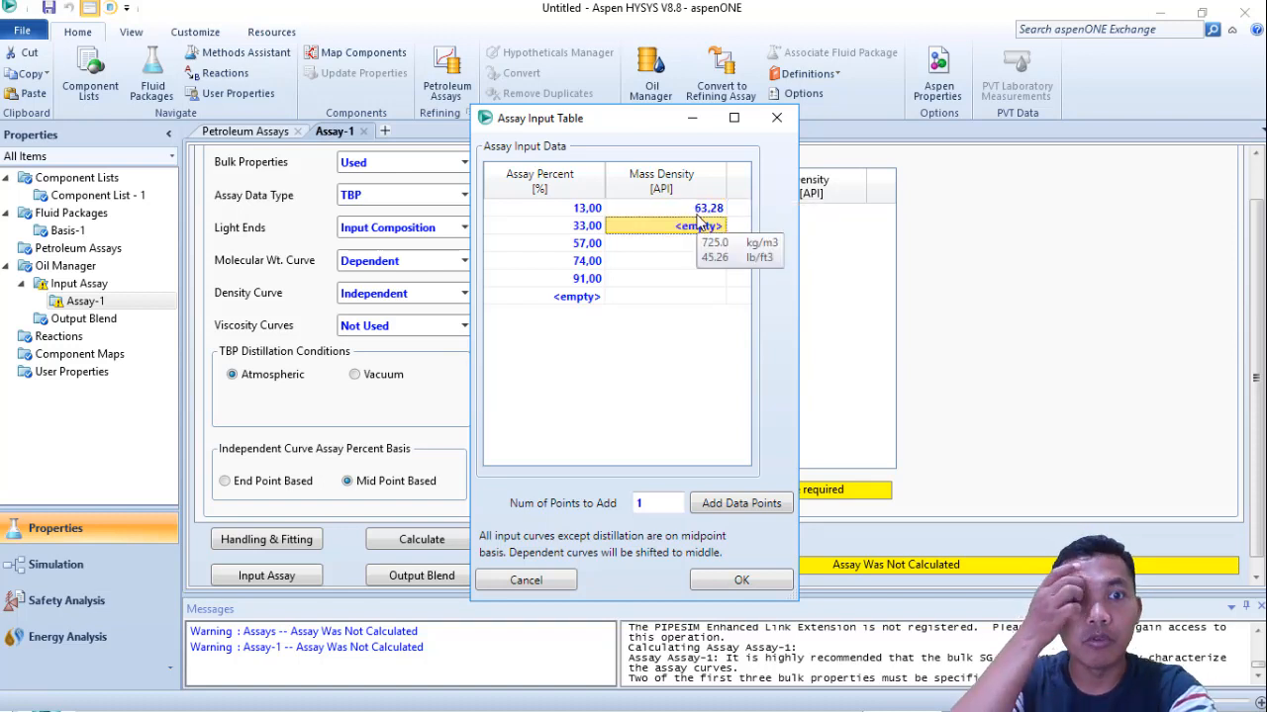
type("54,")
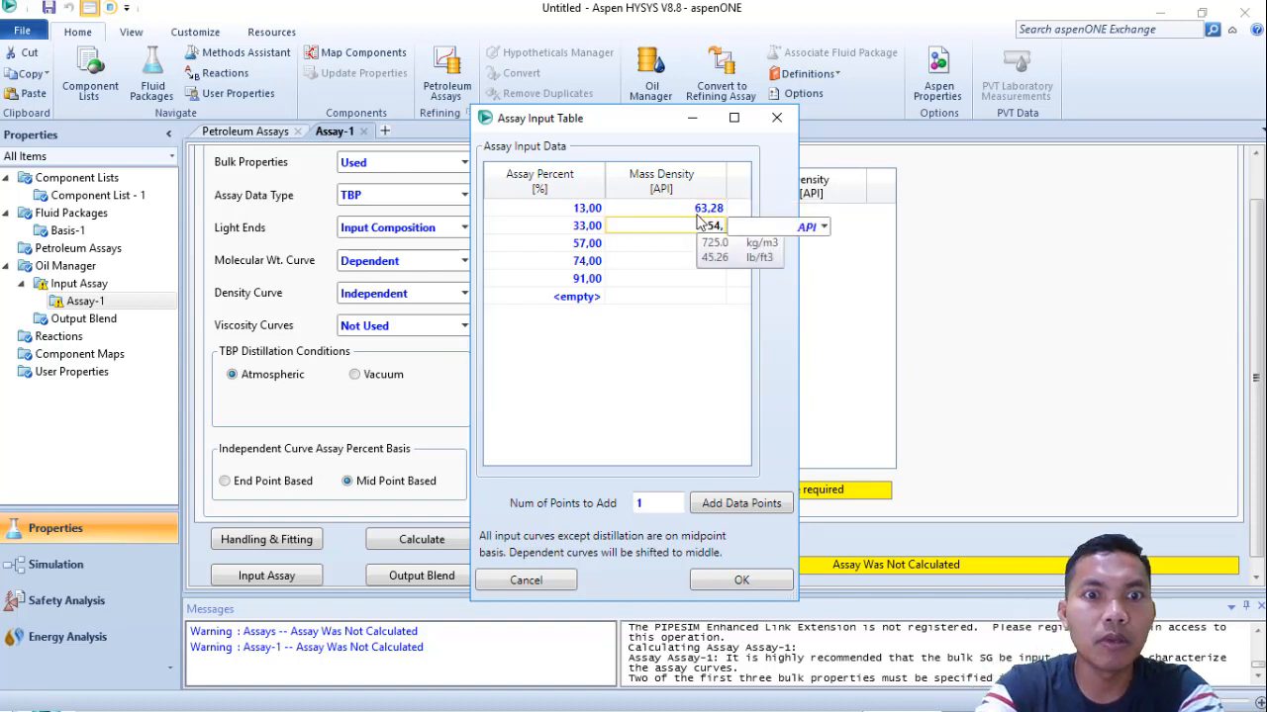
type("86")
key("Return")
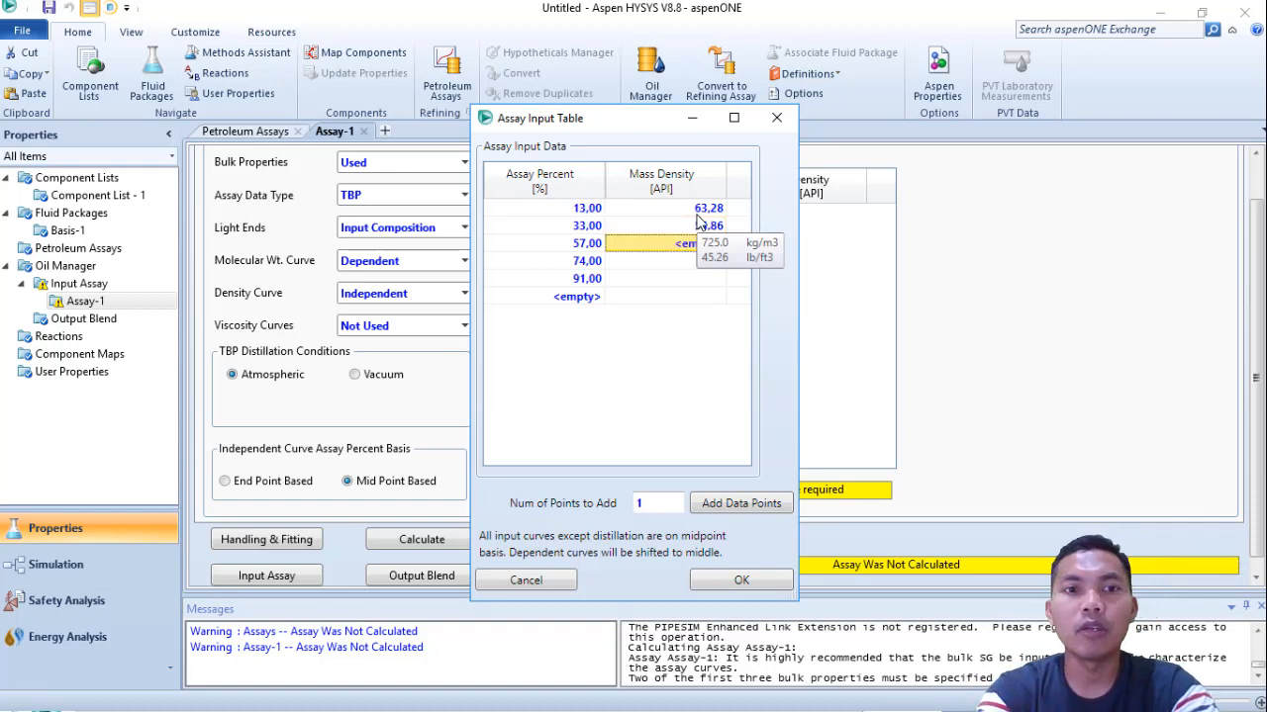
type("4")
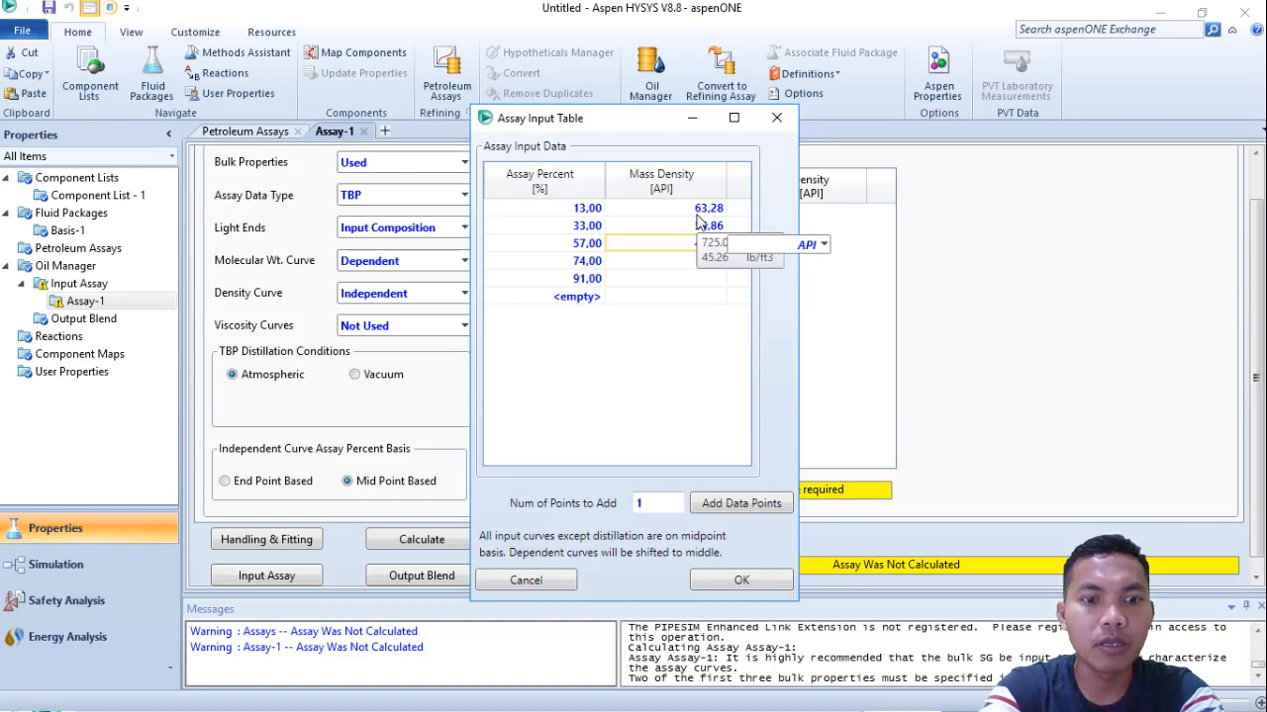
key("Return")
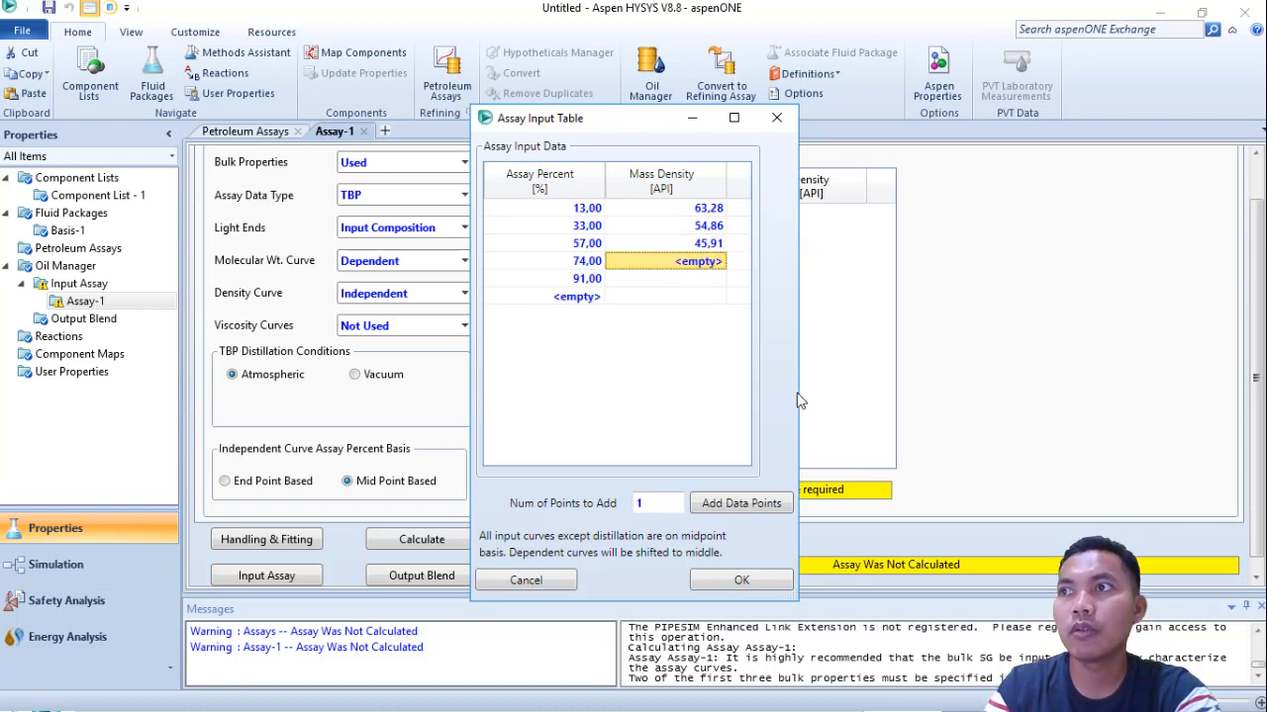
- Enter API densities of 38.21 for the 74% point and 26.01 for the 91% point, and accept the table
type("38")
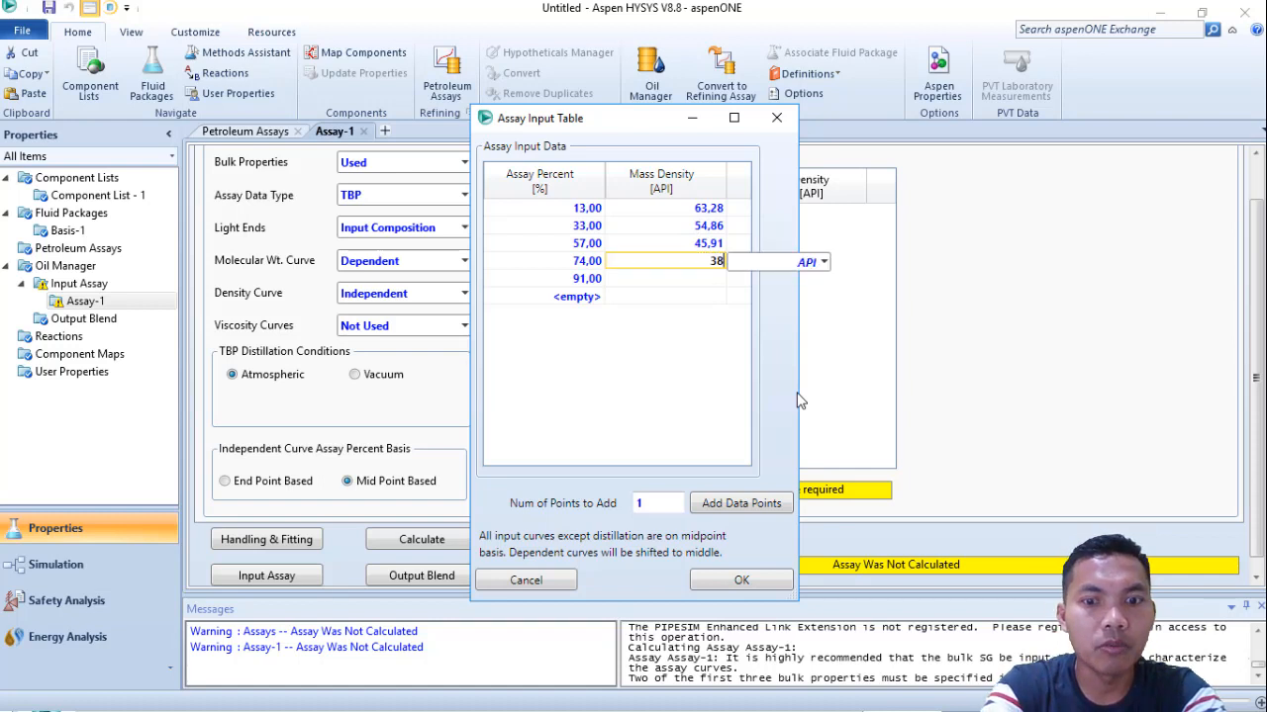
type(",21")
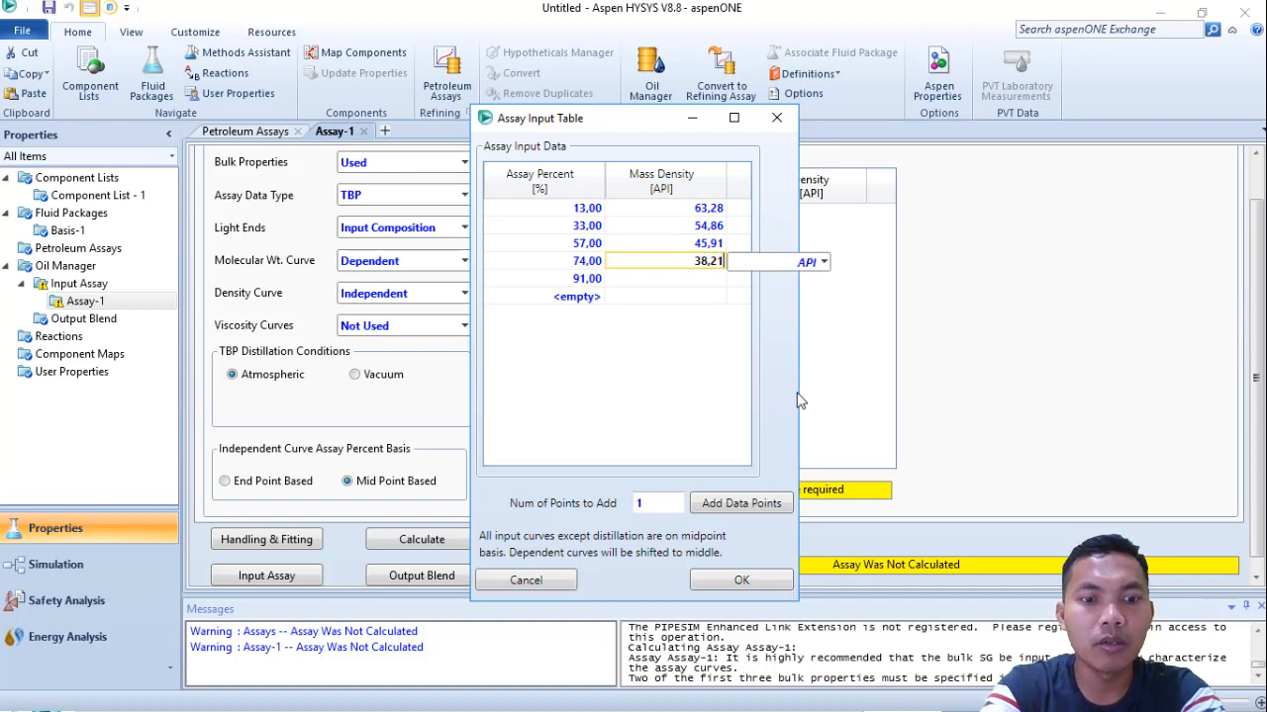
key("Return")
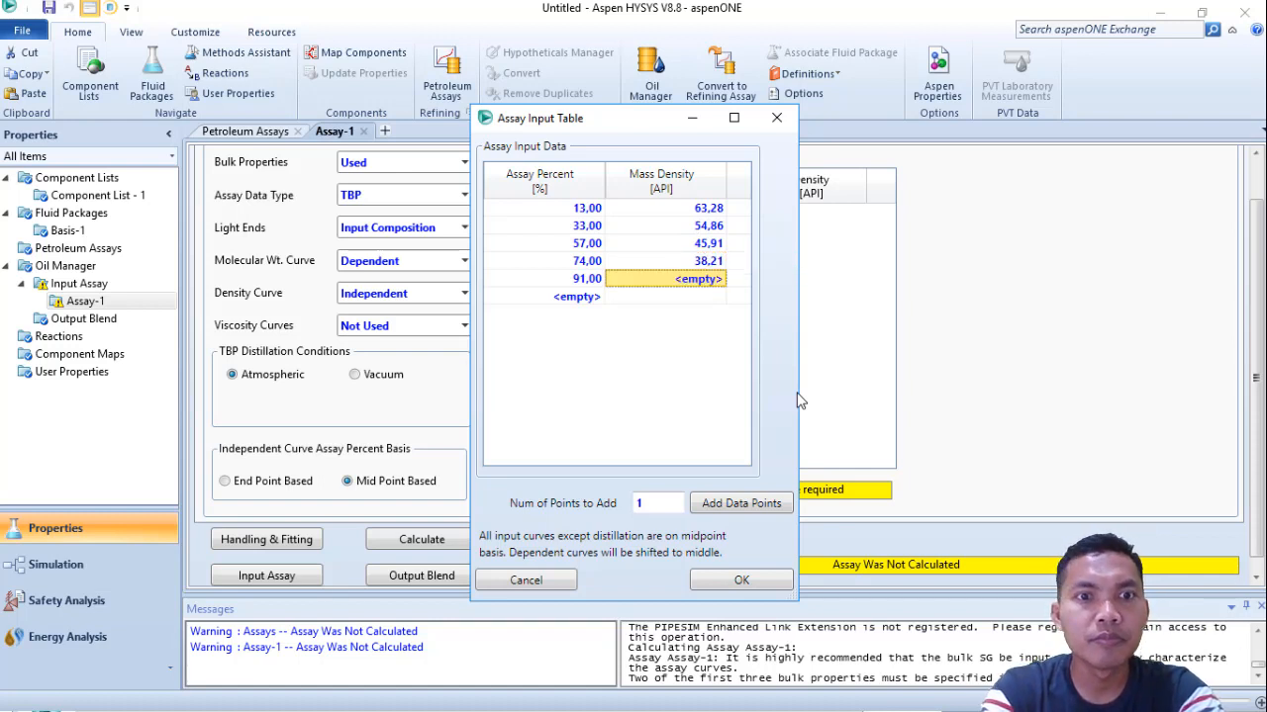
type("26,")
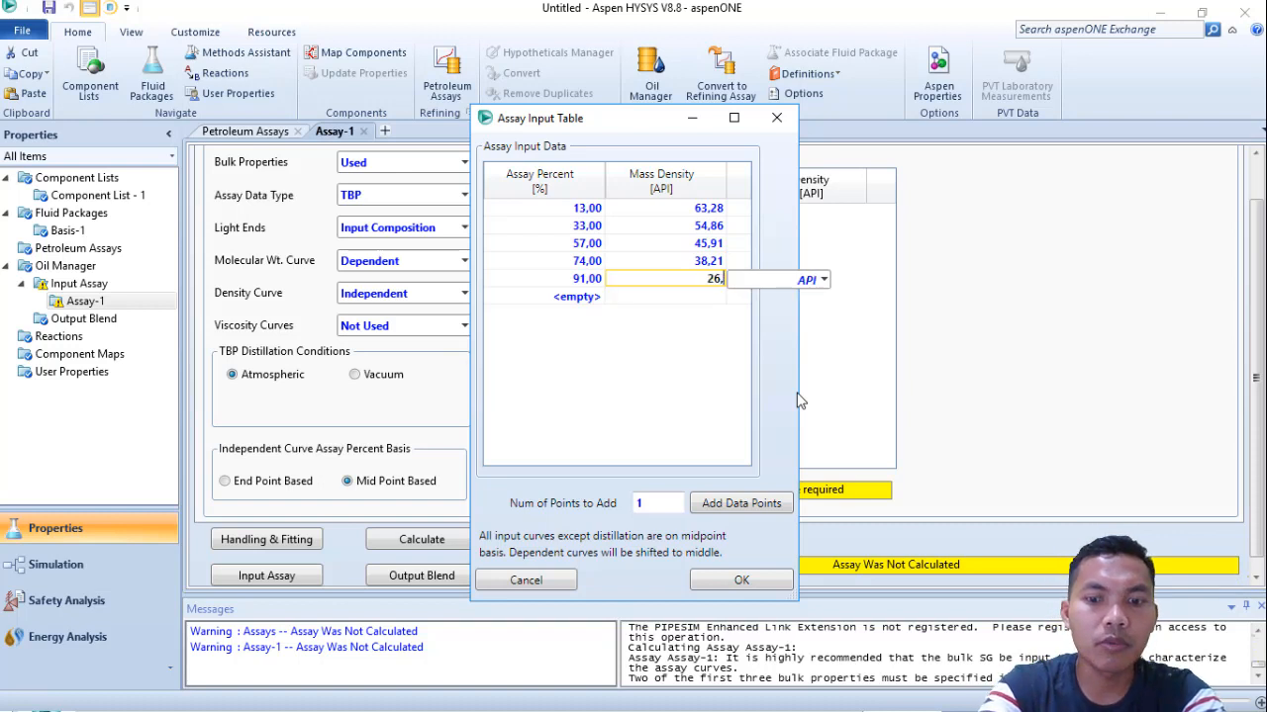
type("01")
key("Return")
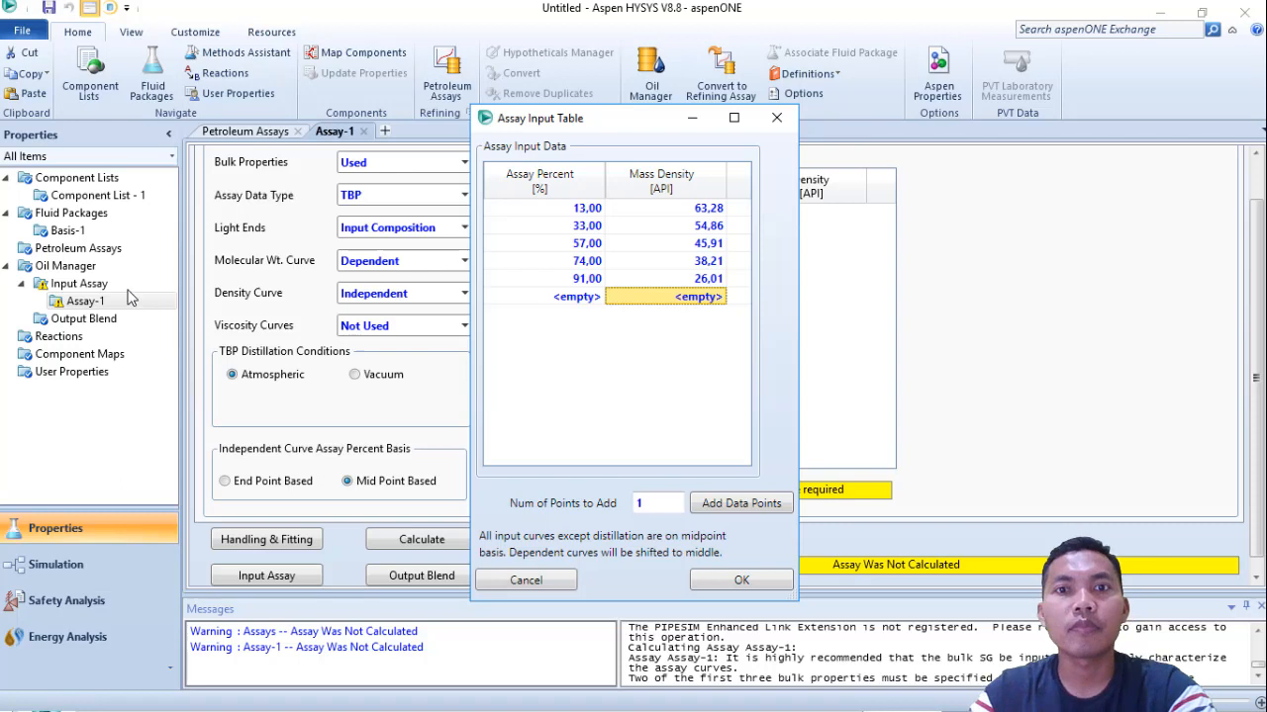
key("alt+Tab")
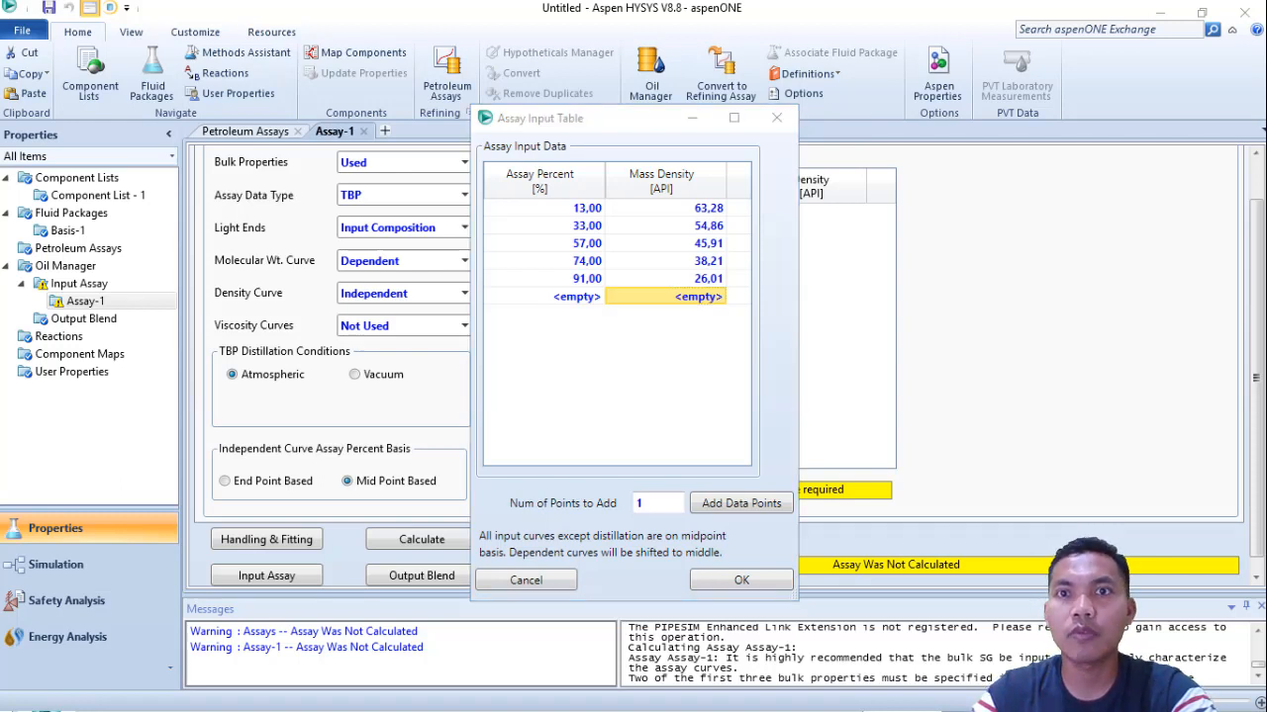
left_click(742, 580)
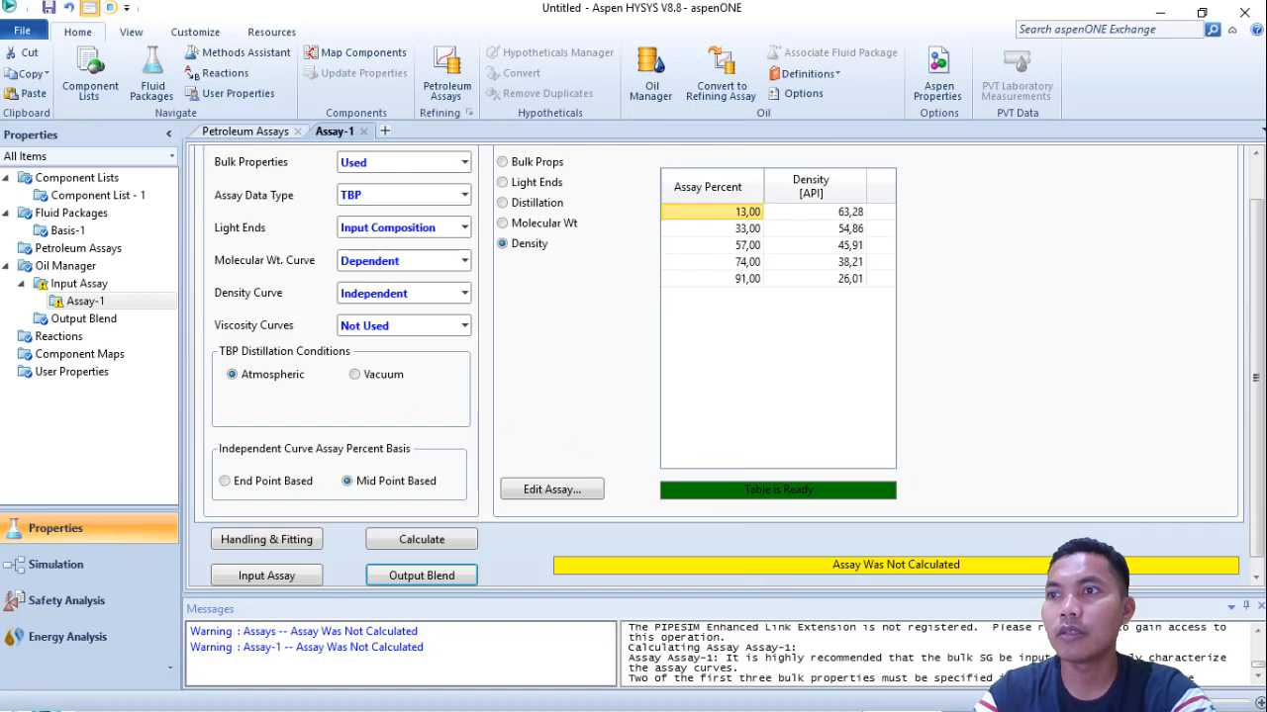
- Set the viscosity curves to Independent and open the assay input table of Viscosity1 for editing
key("alt+Tab")
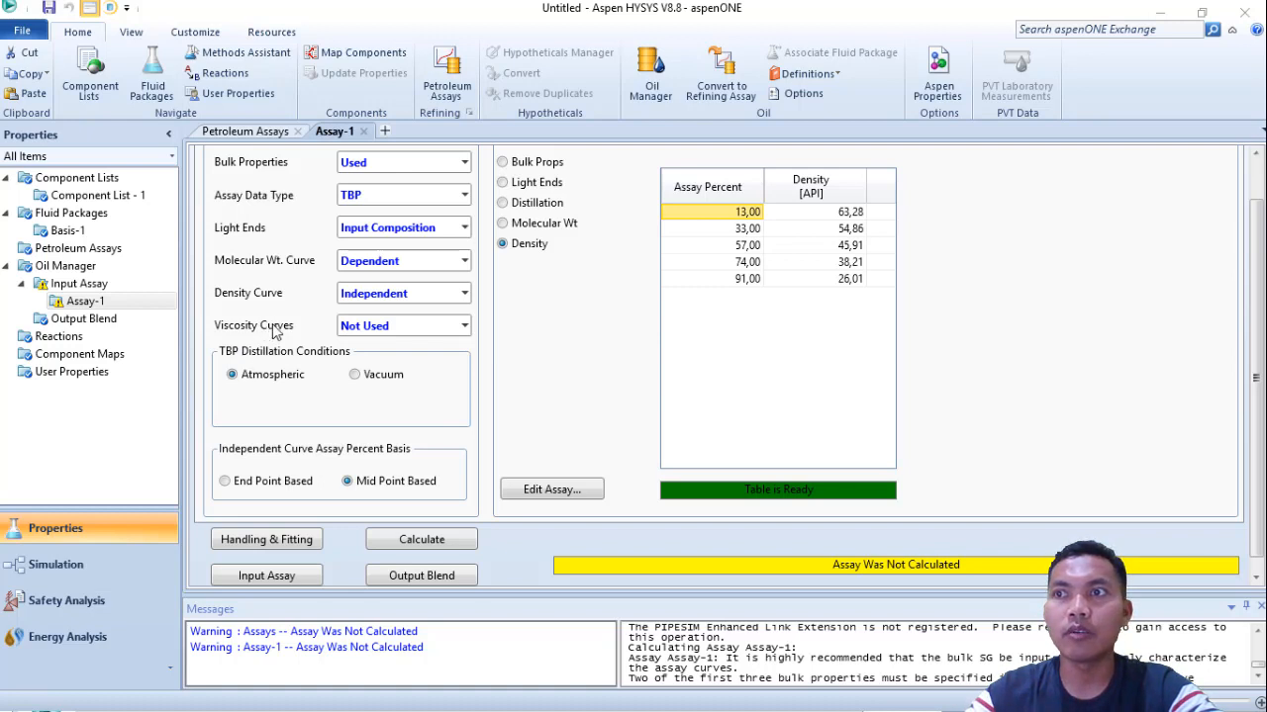
left_click(410, 331)
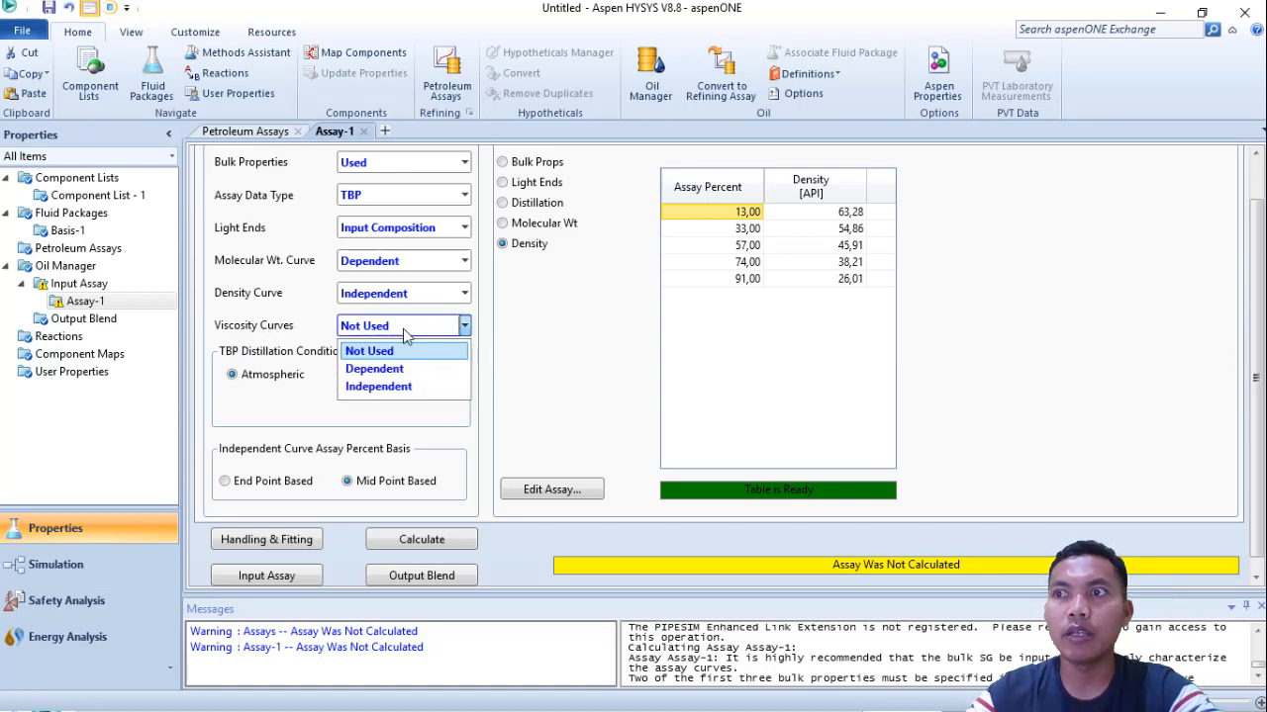
left_click(379, 391)
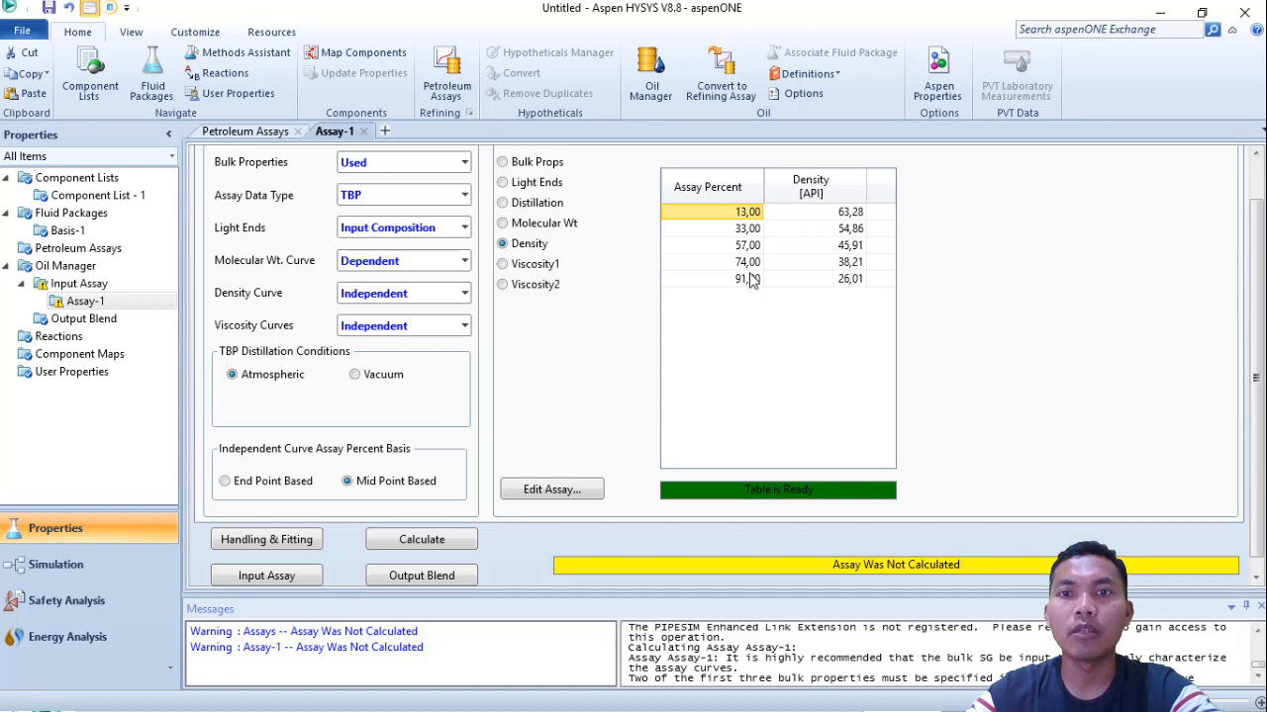
left_click(552, 270)
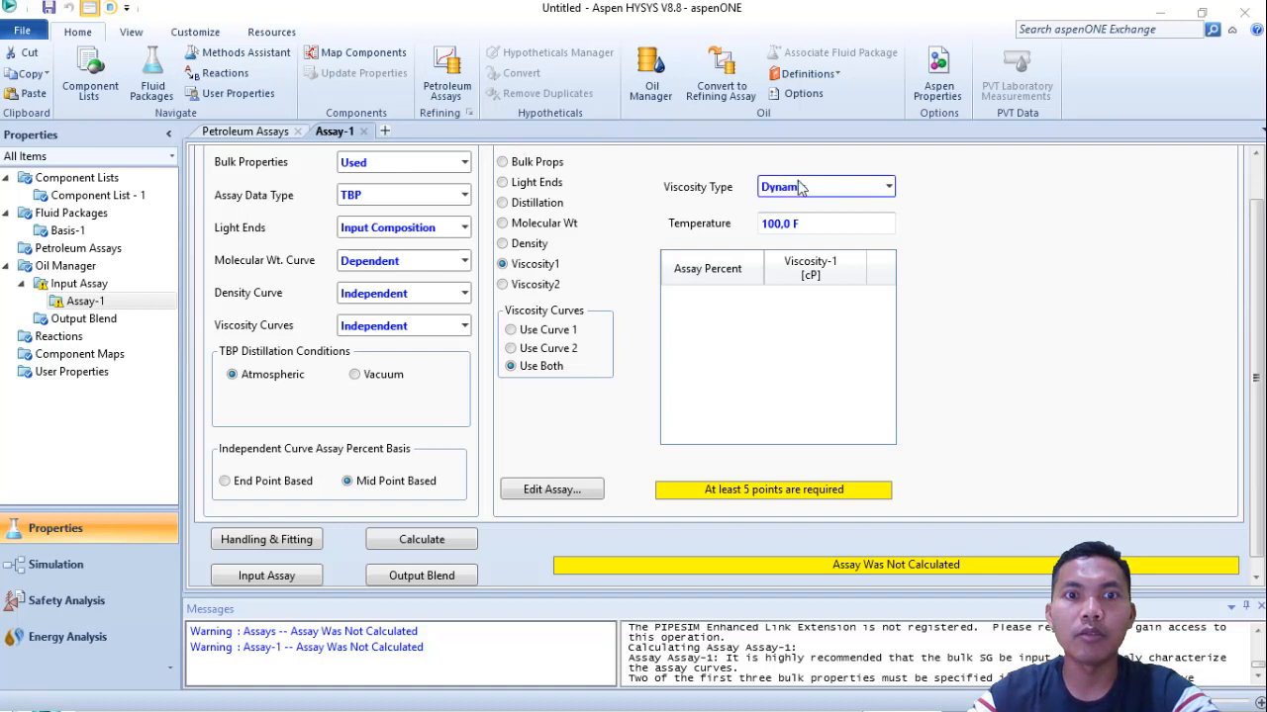
left_click(838, 188)
left_click(837, 188)
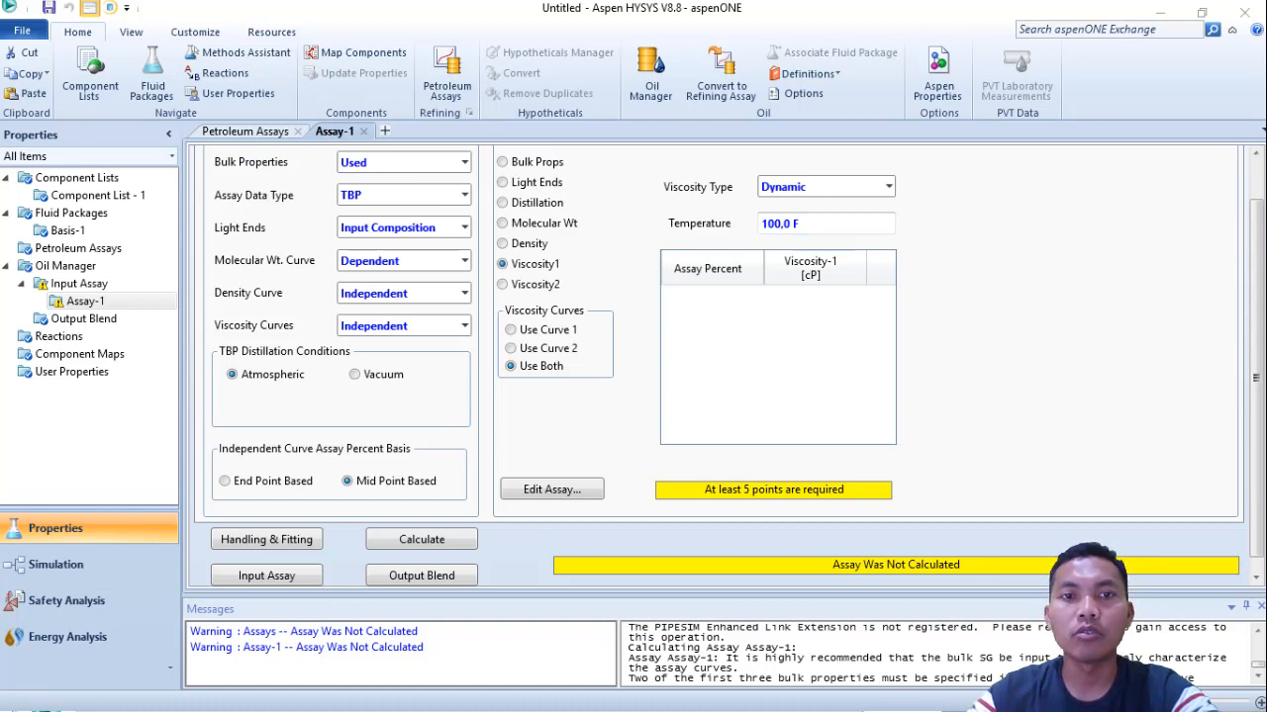
left_click(586, 495)
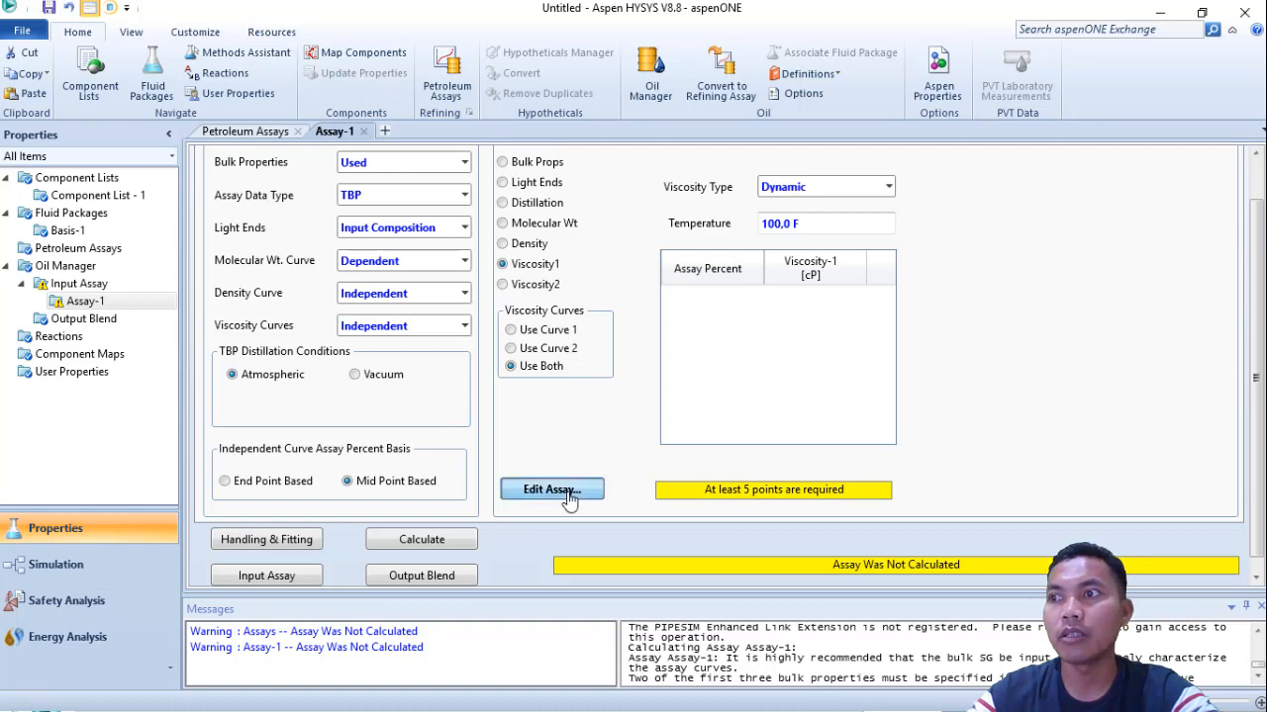
left_click(232, 374)
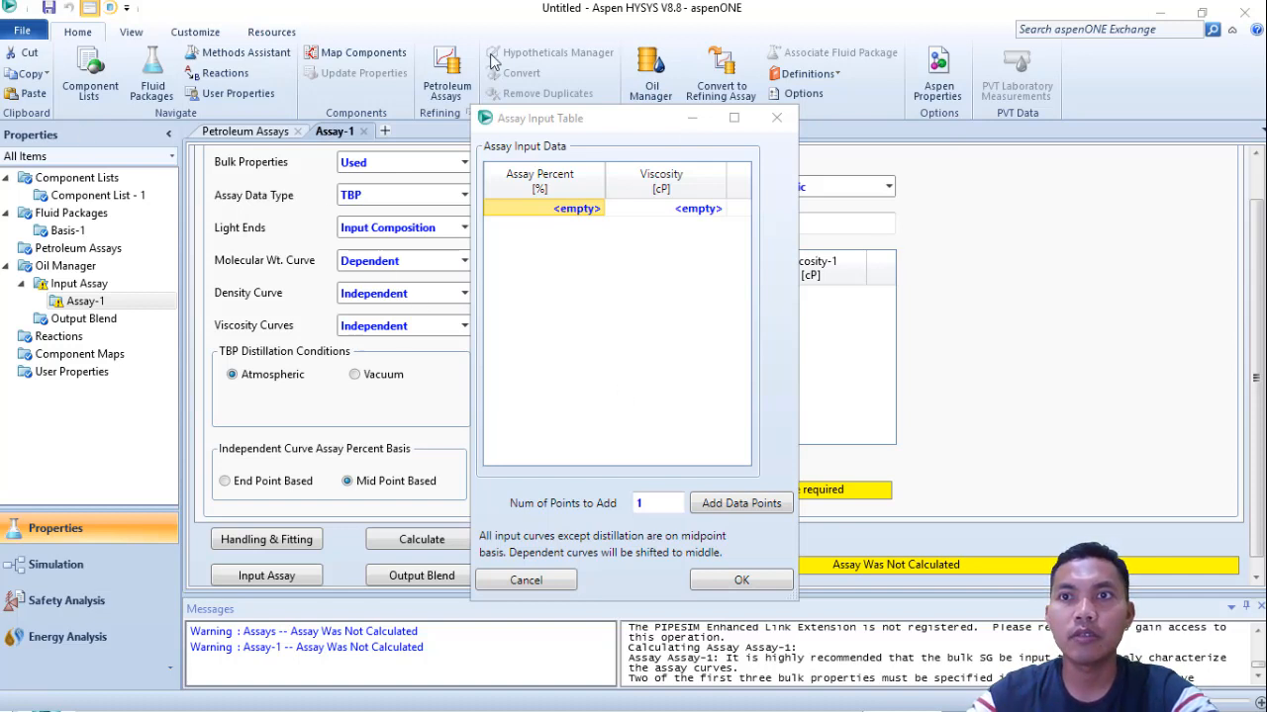
- Enter 10, 30 and 50% as the first three assay percent points of the Viscosity1 table
left_click(584, 213)
type("10")
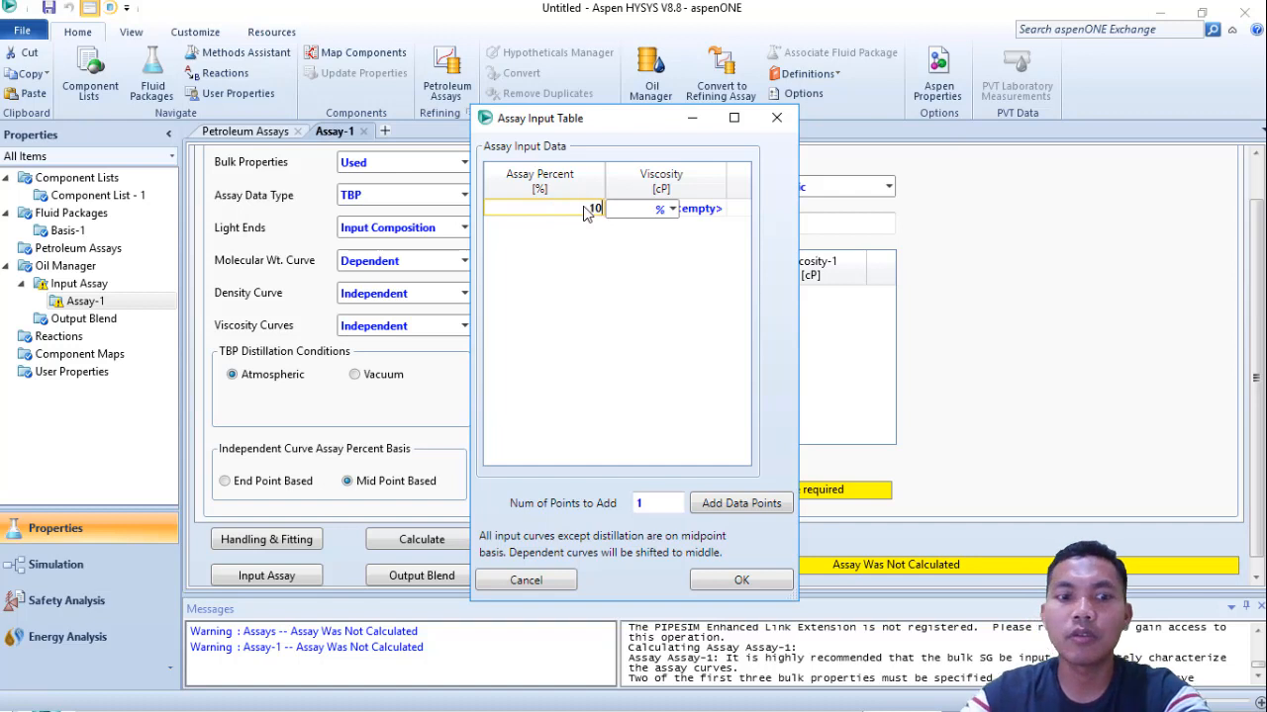
key("Return")
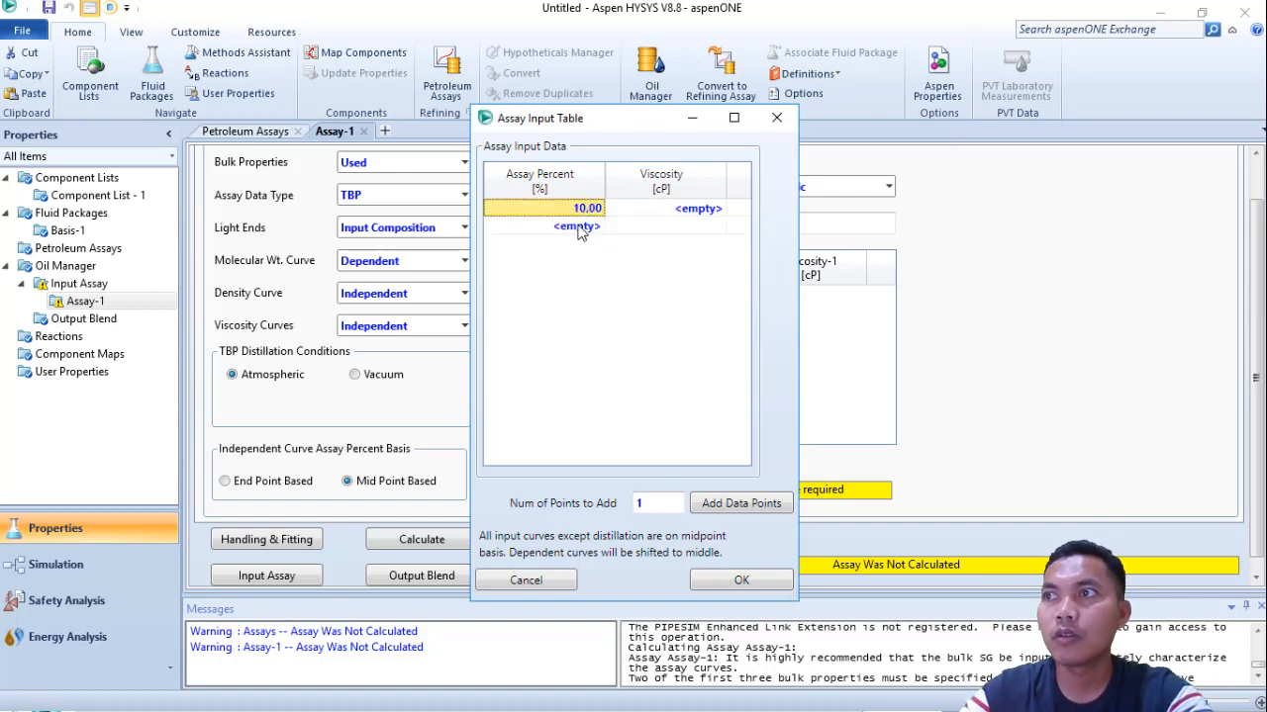
left_click(581, 227)
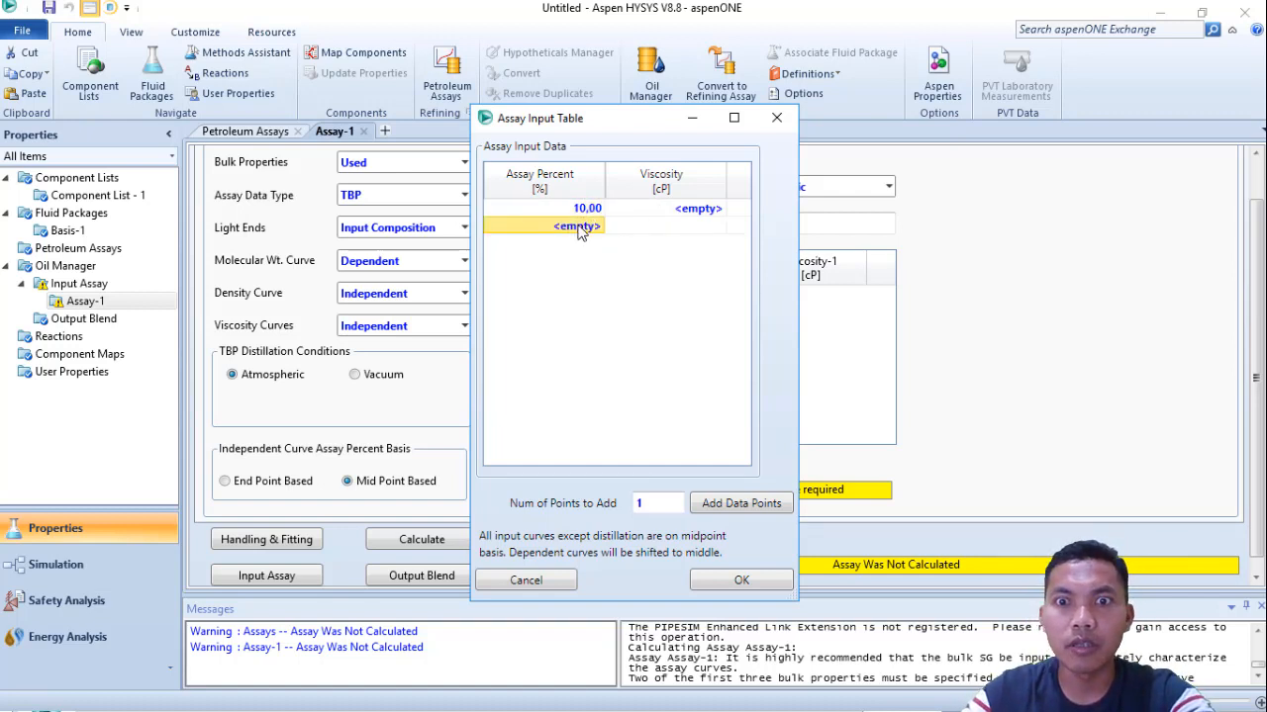
type("30")
key("Return")
left_click(581, 245)
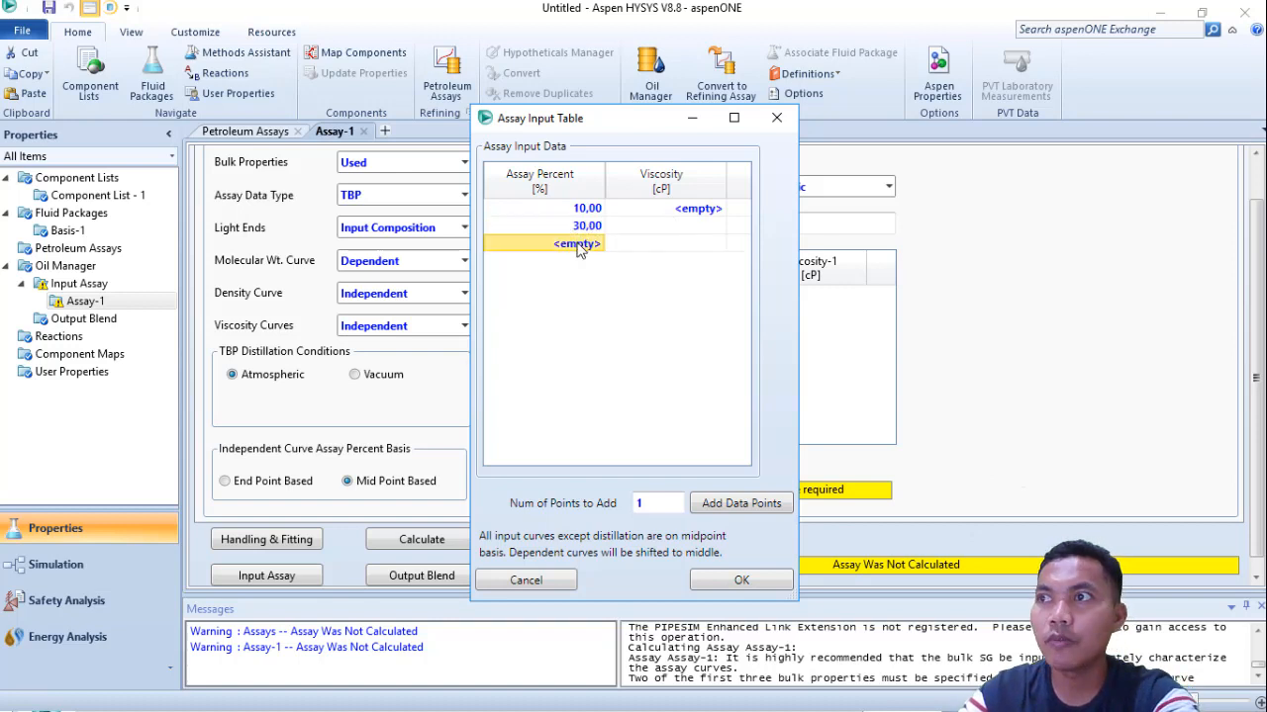
type("50")
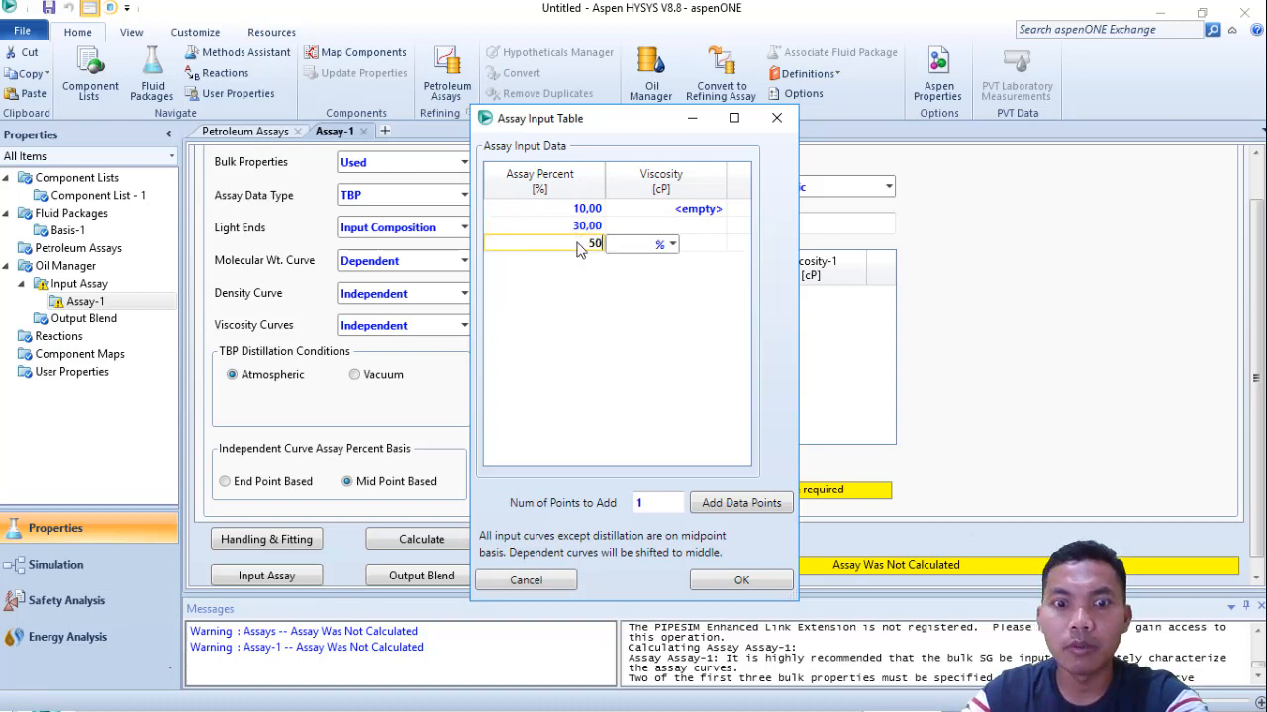
key("Return")
- Add assay percent points of 70 and 90% to the Viscosity1 table
left_click(578, 265)
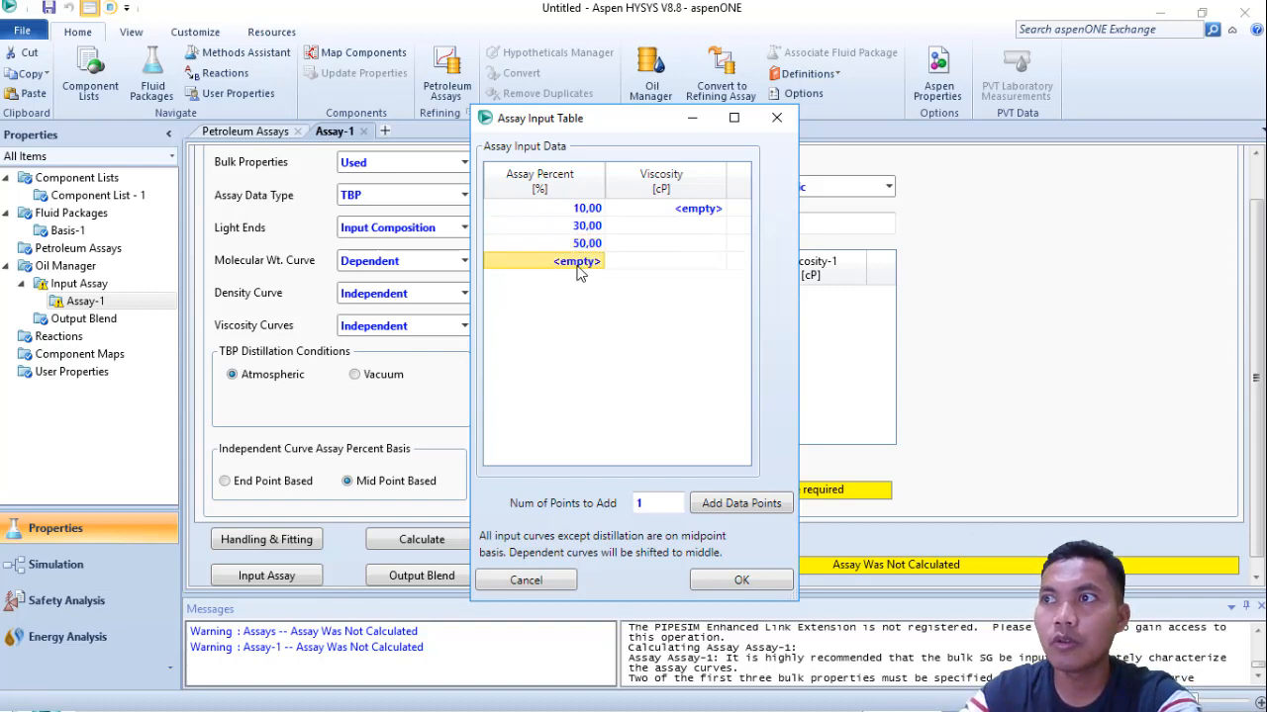
type("70")
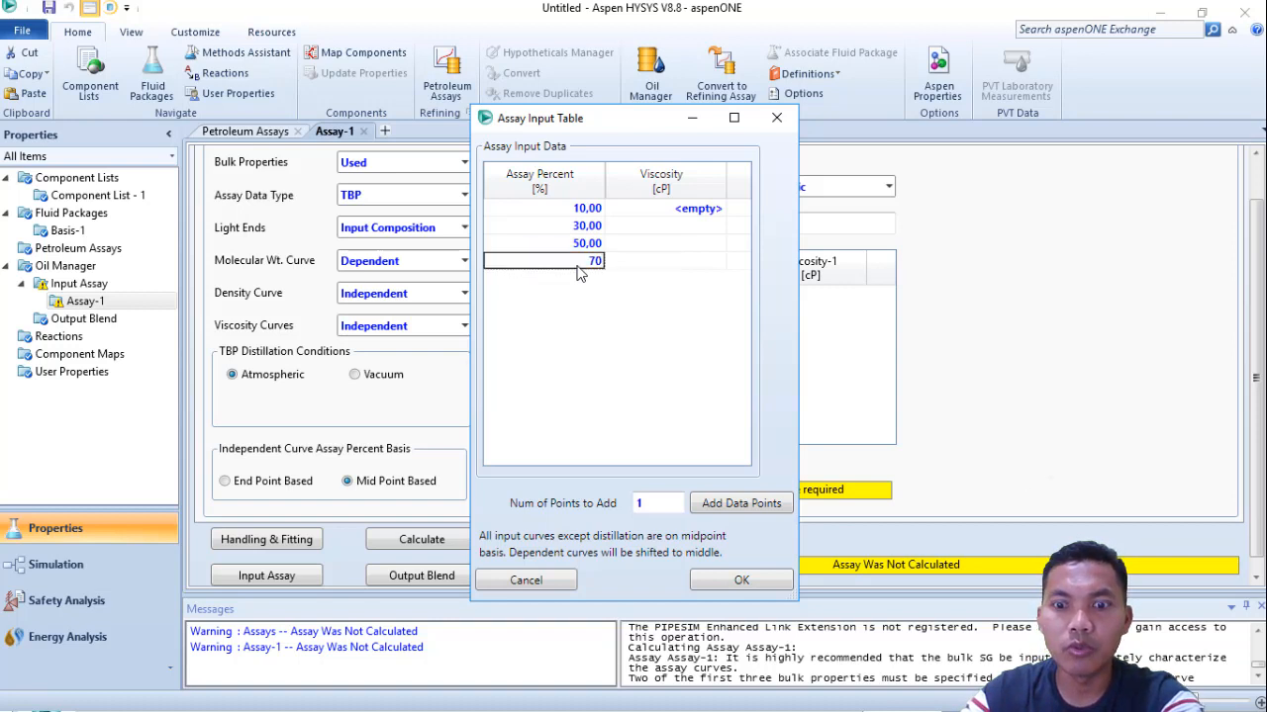
key("Return")
left_click(580, 282)
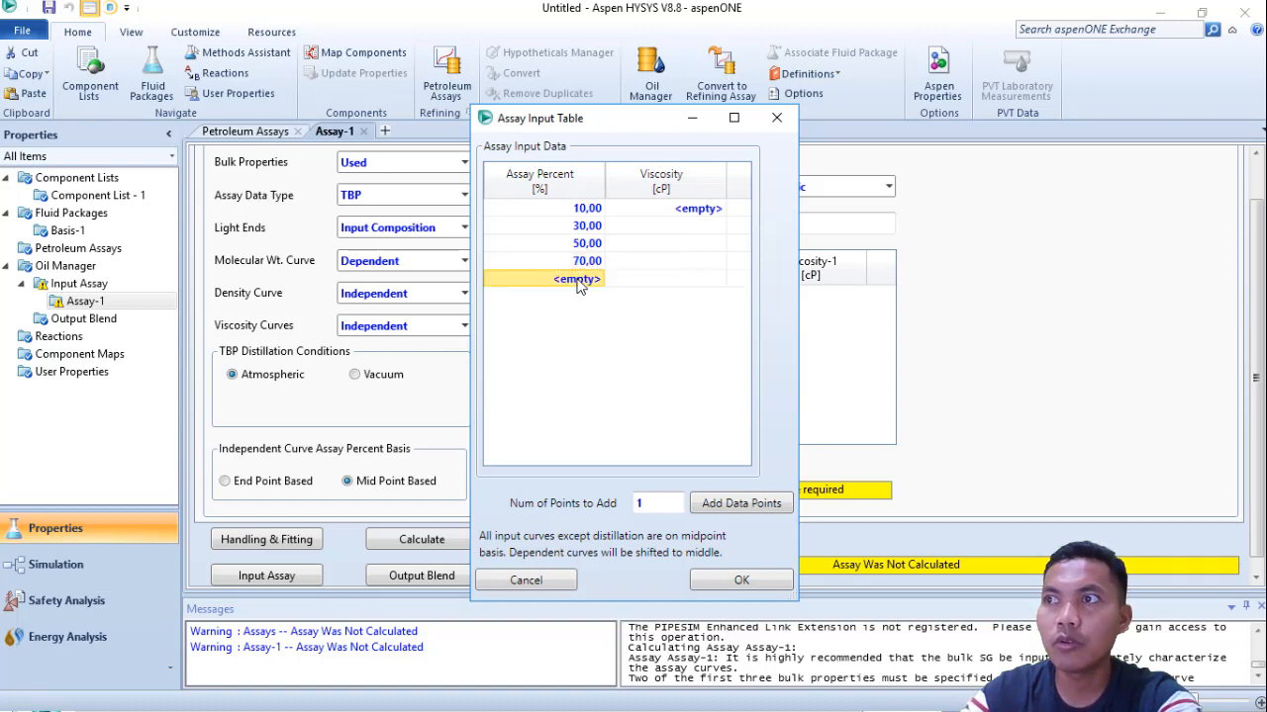
type("90")
key("Return")
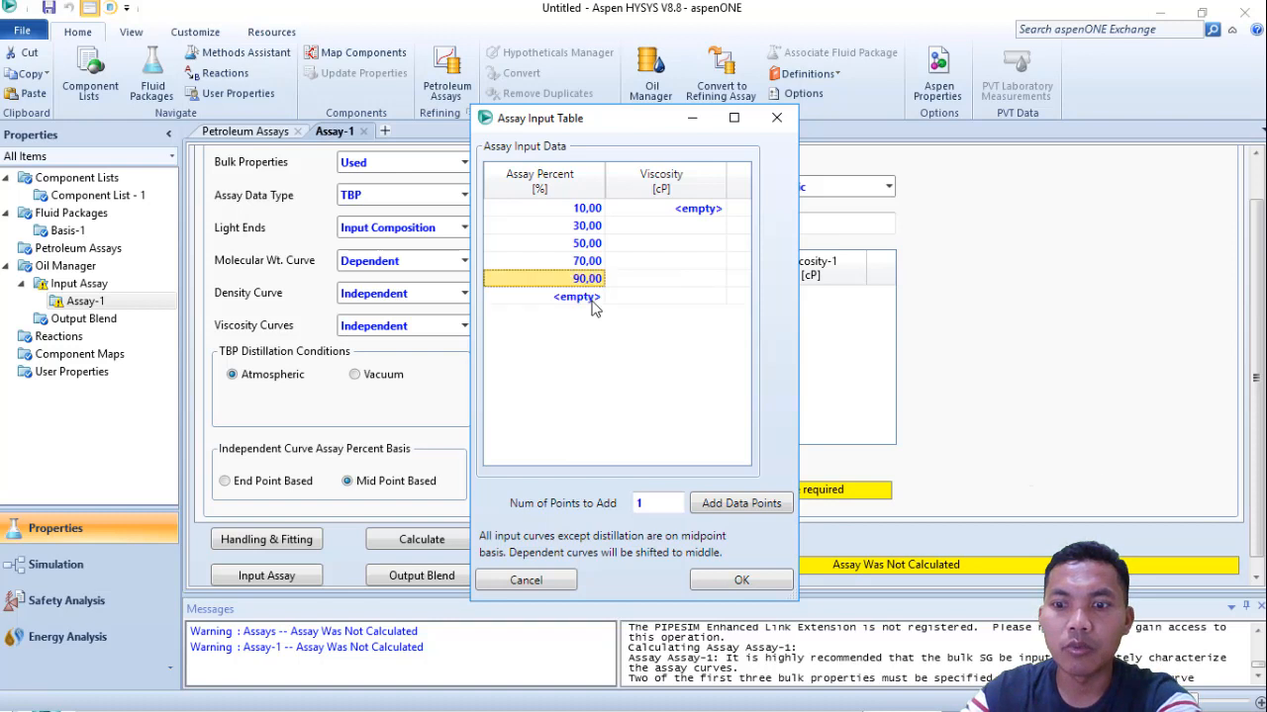
- Enter viscosities of 0.2, 0.75 and 4.2 cP for the 10, 30 and 50% points of the Viscosity1 table
left_click(698, 210)
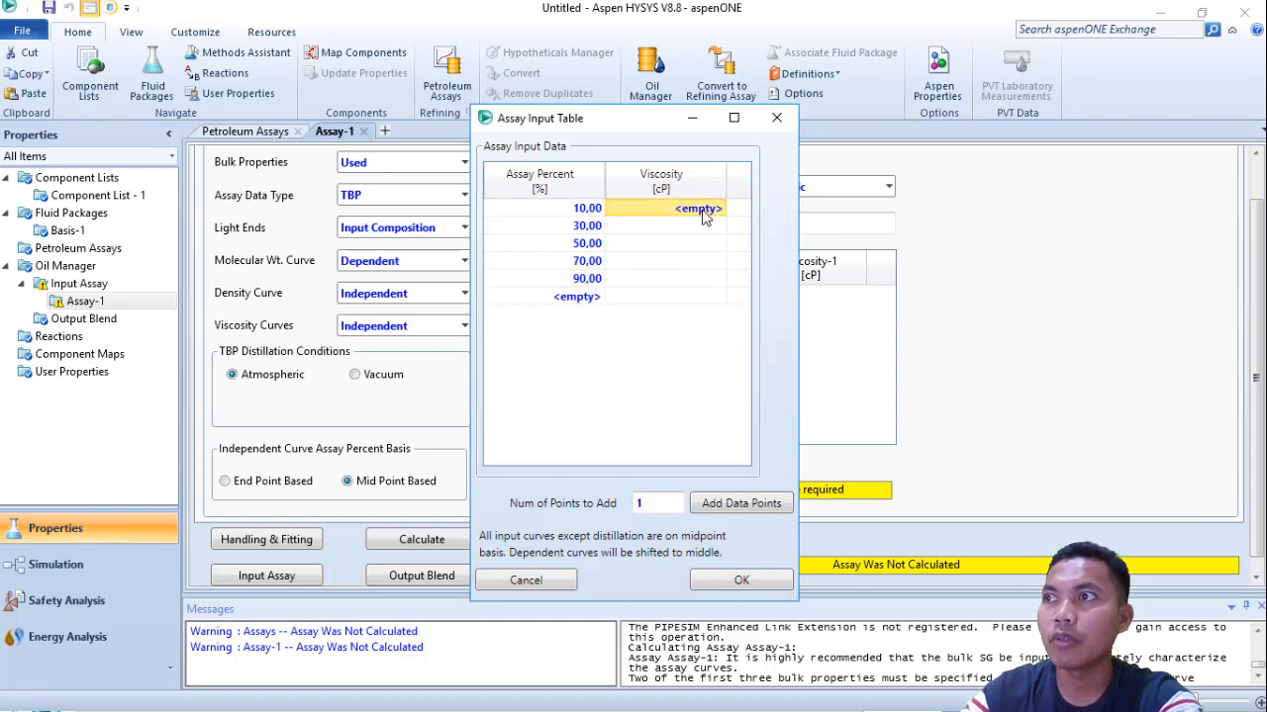
type("0.")
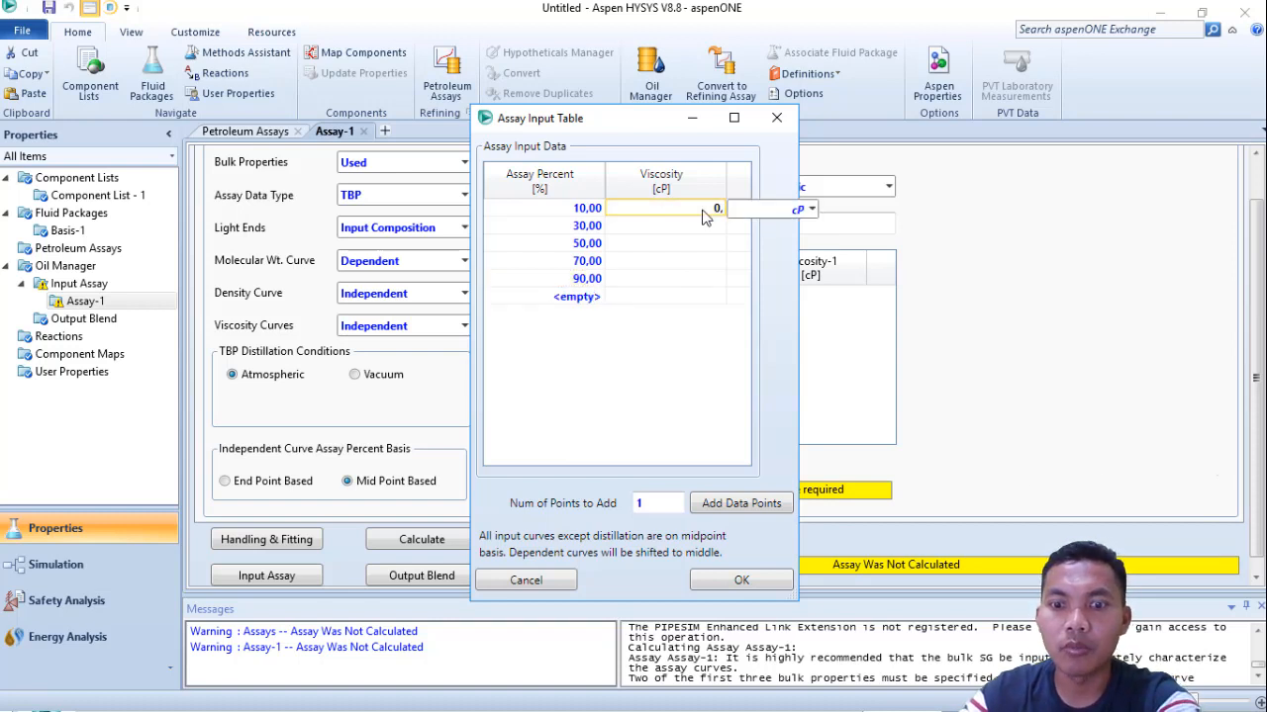
type("2")
key("Return")
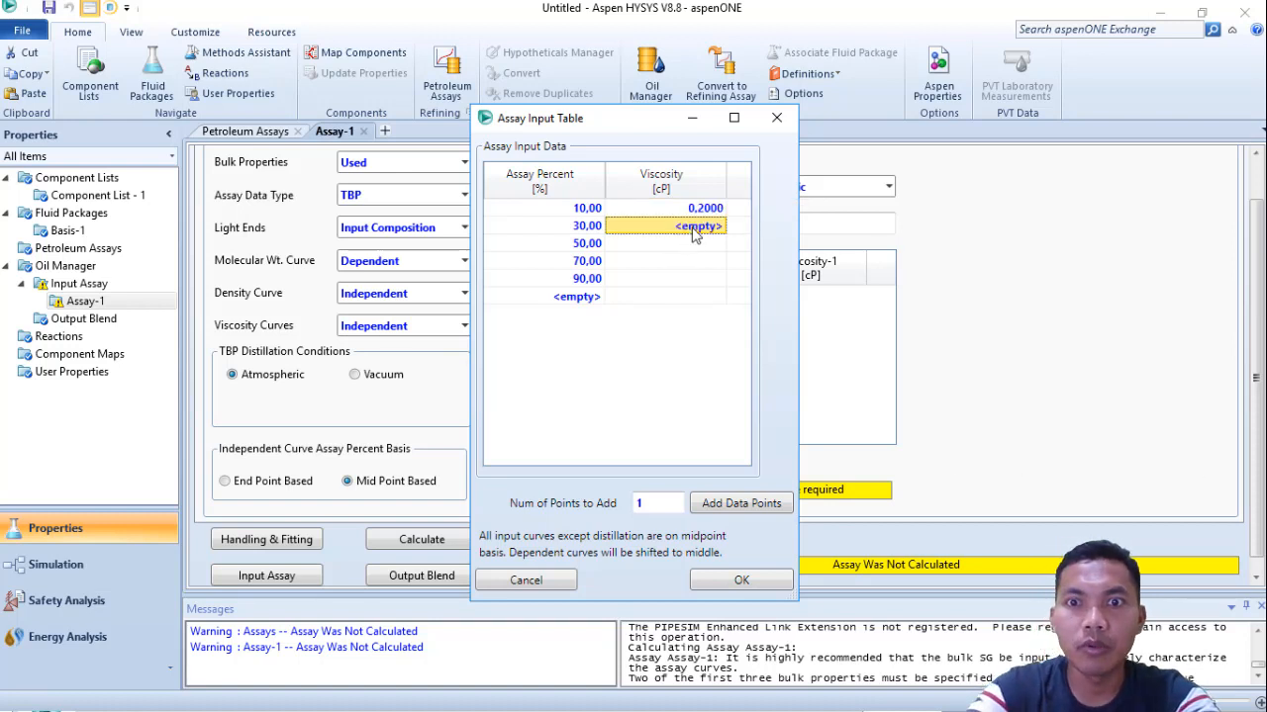
type("0,75")
key("Return")
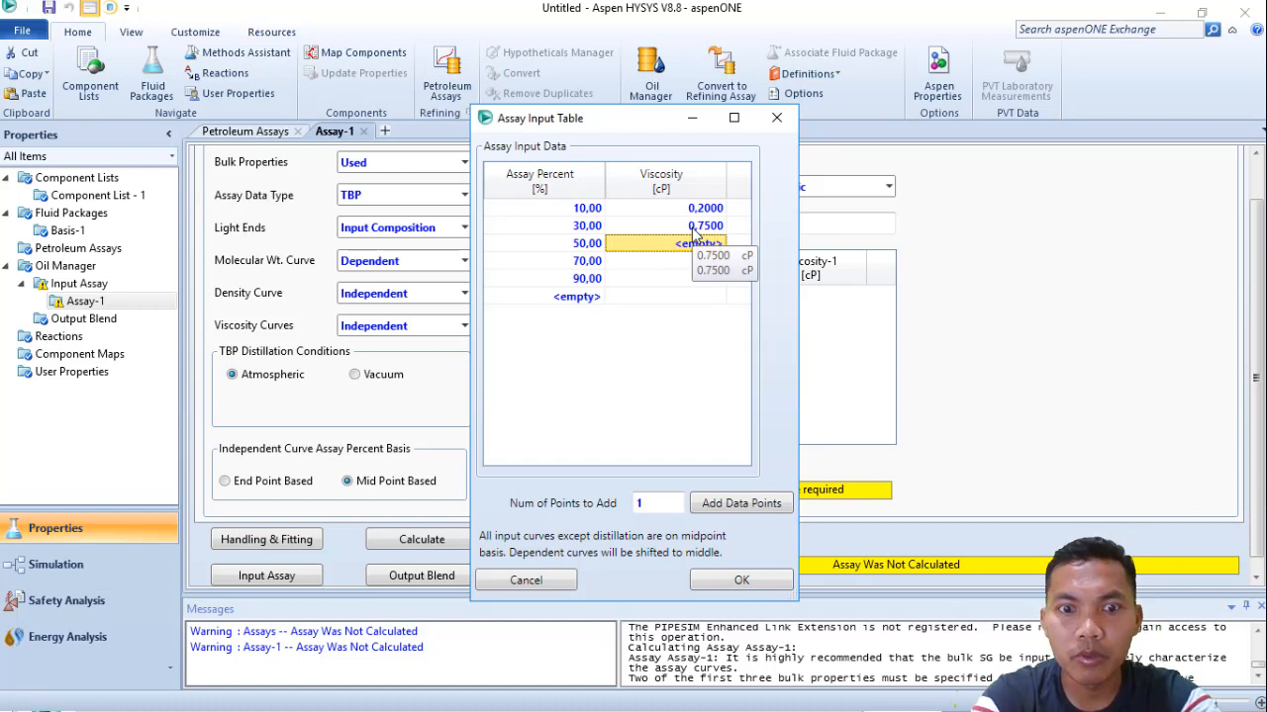
type("1,2")
key("Return")
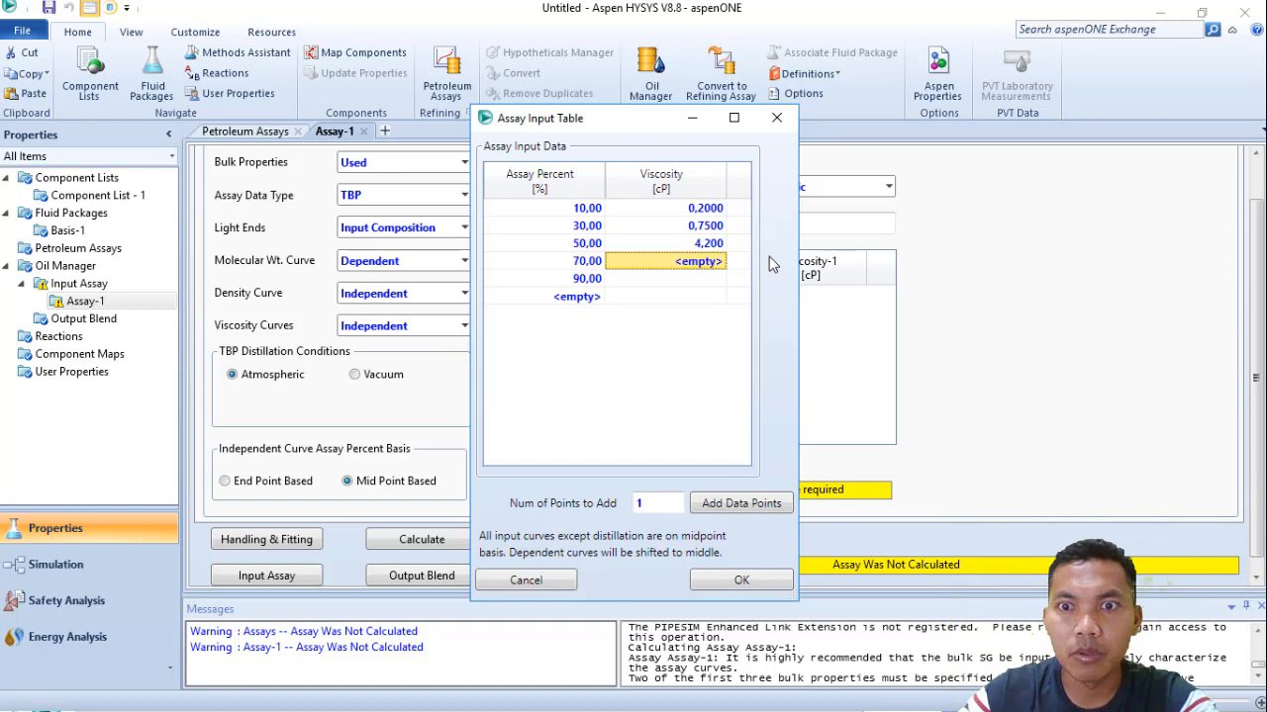
- Enter viscosities of 39 and 600 cP for the 70 and 90% points and accept the Viscosity1 table
type("39")
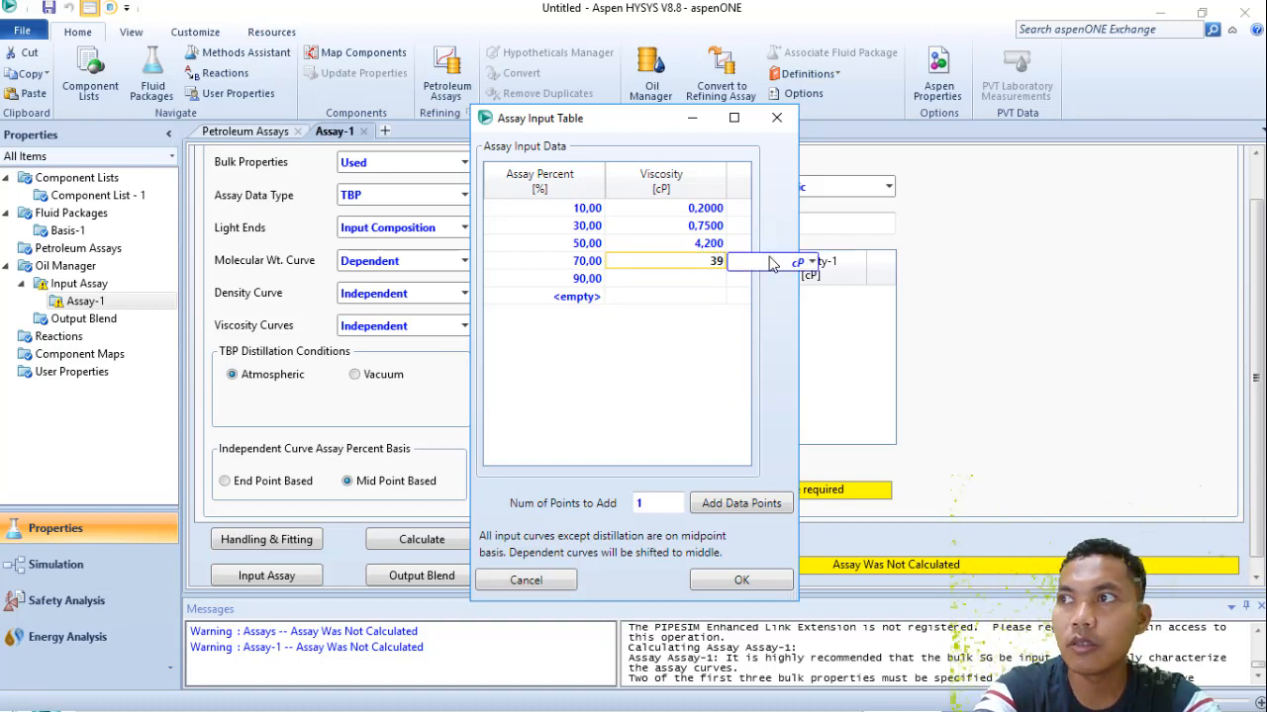
key("Return")
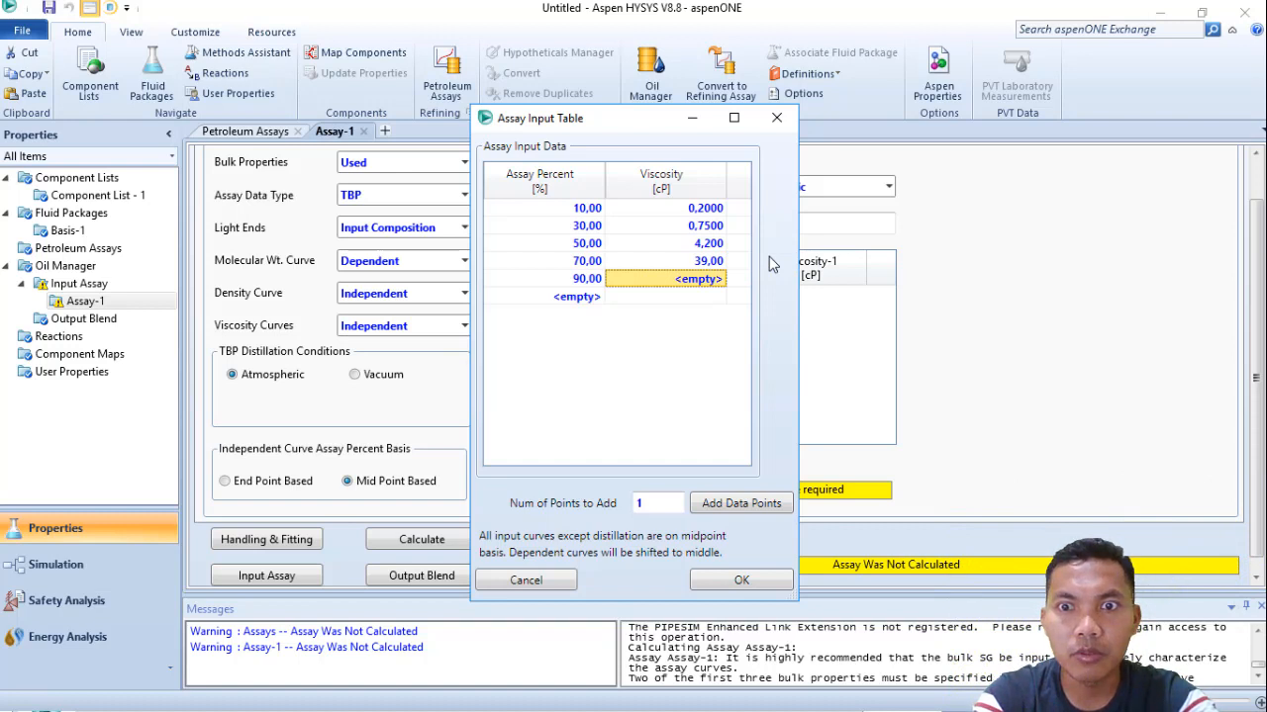
type("600")
key("Return")
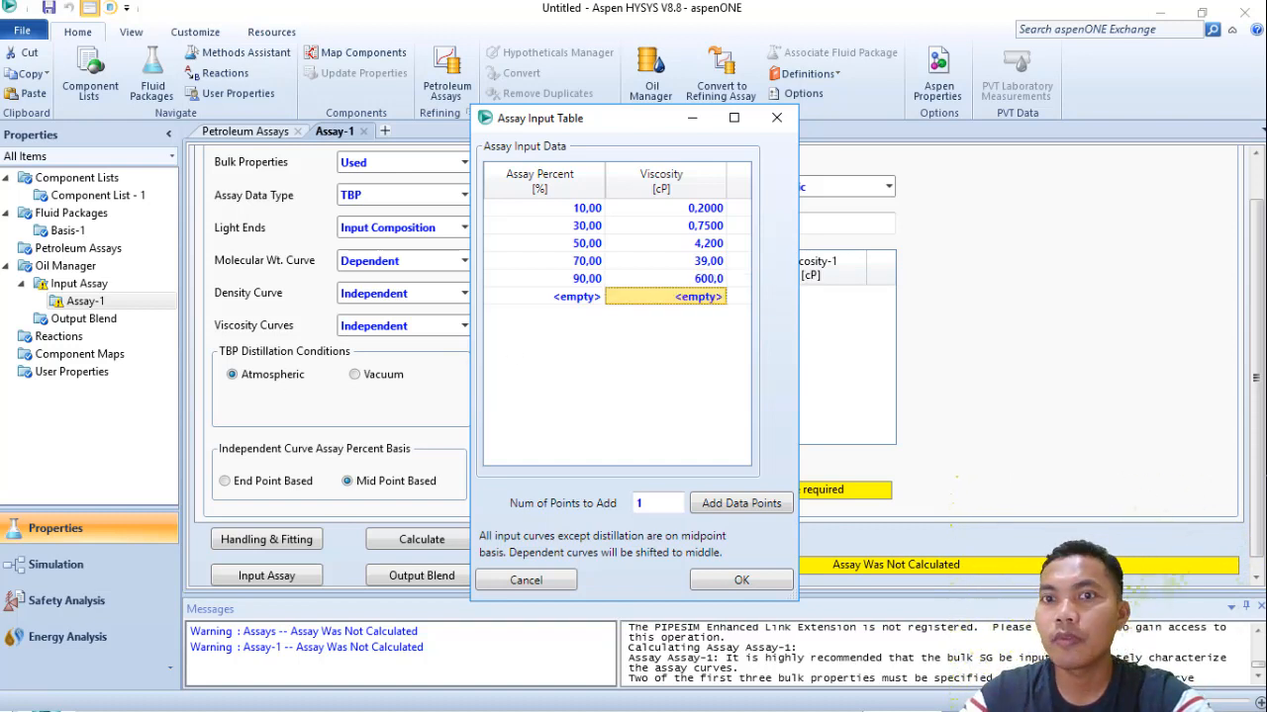
key("alt+Tab")
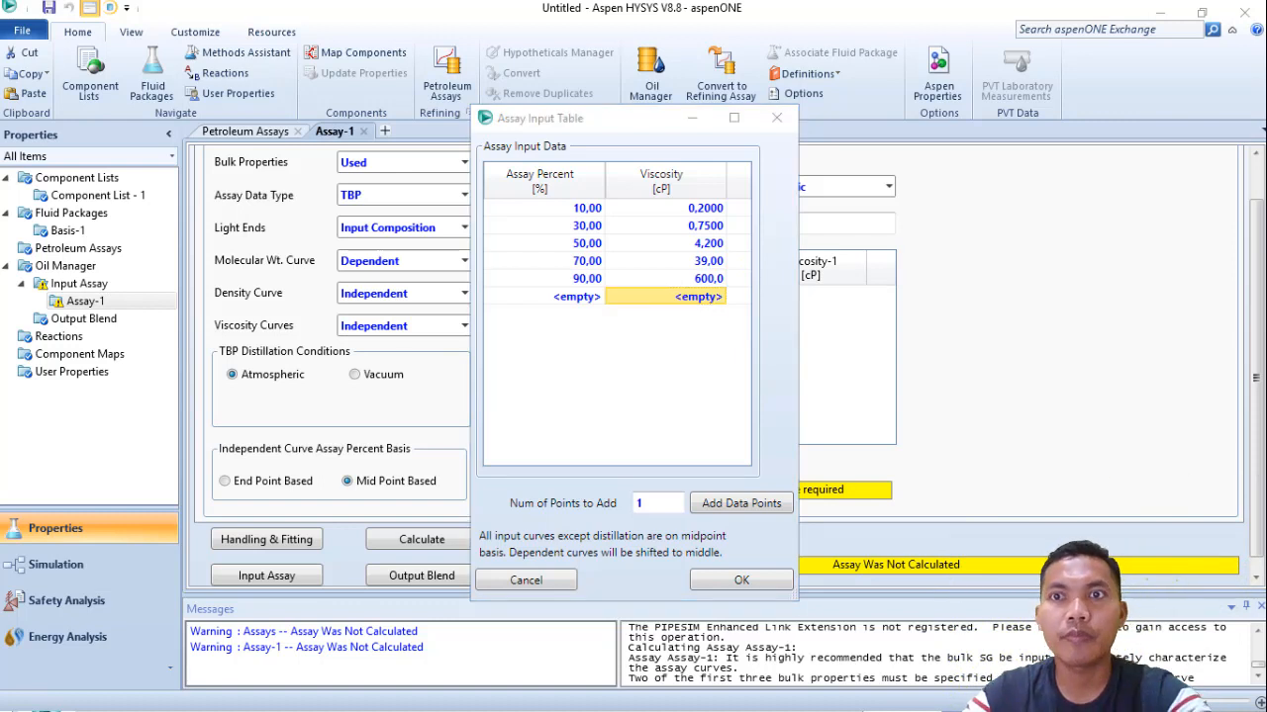
left_click(743, 581)
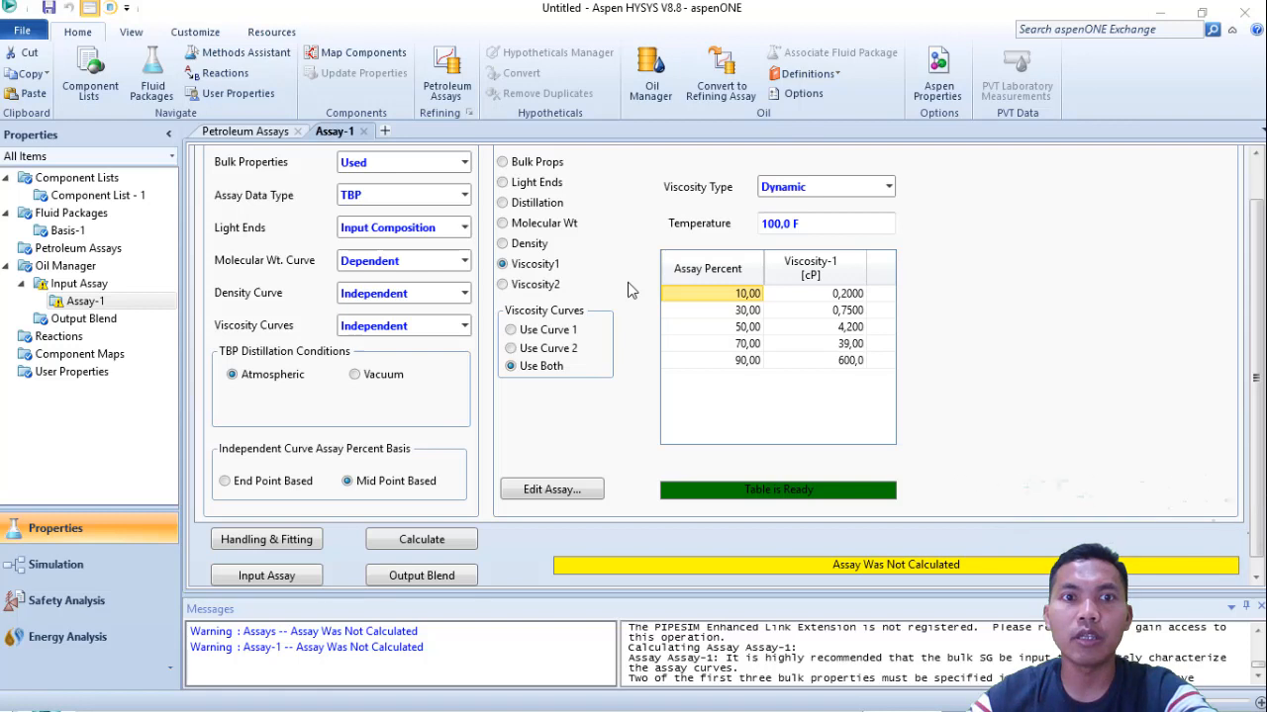
- Select Dynamic as the viscosity type for Viscosity2 and open its assay input table for editing
left_click(522, 286)
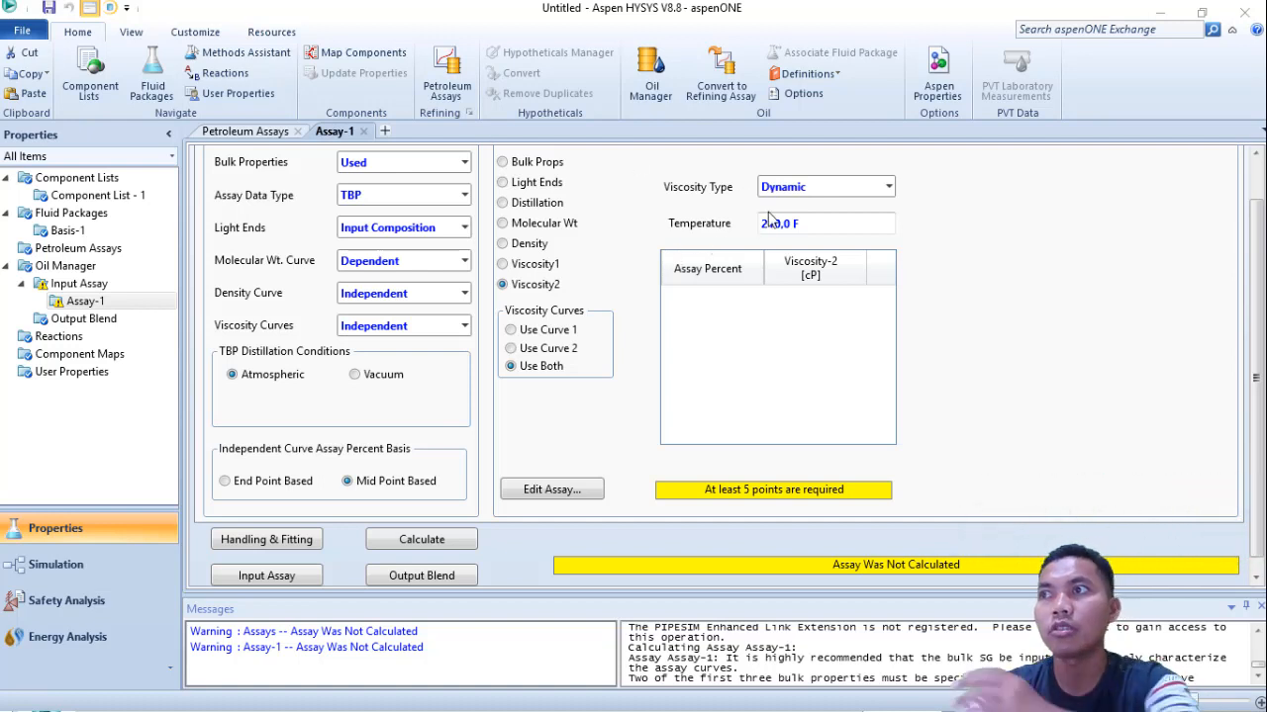
left_click(837, 190)
left_click(787, 202)
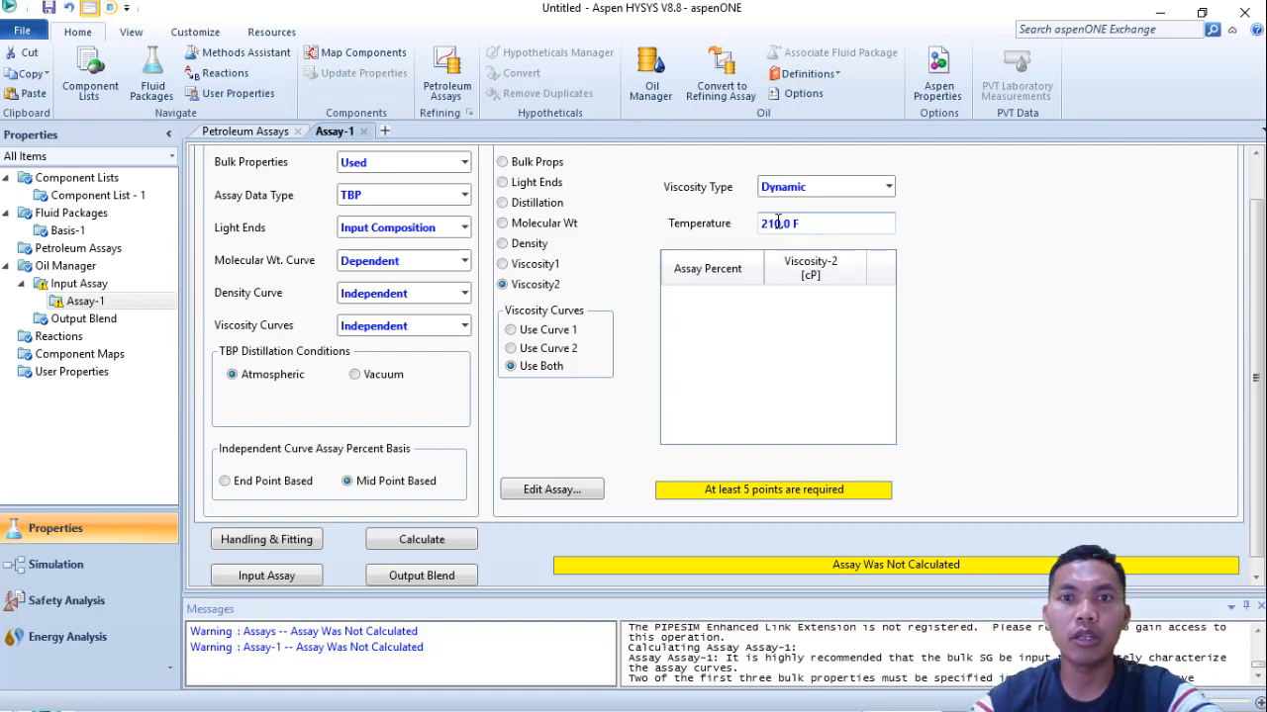
left_click(570, 494)
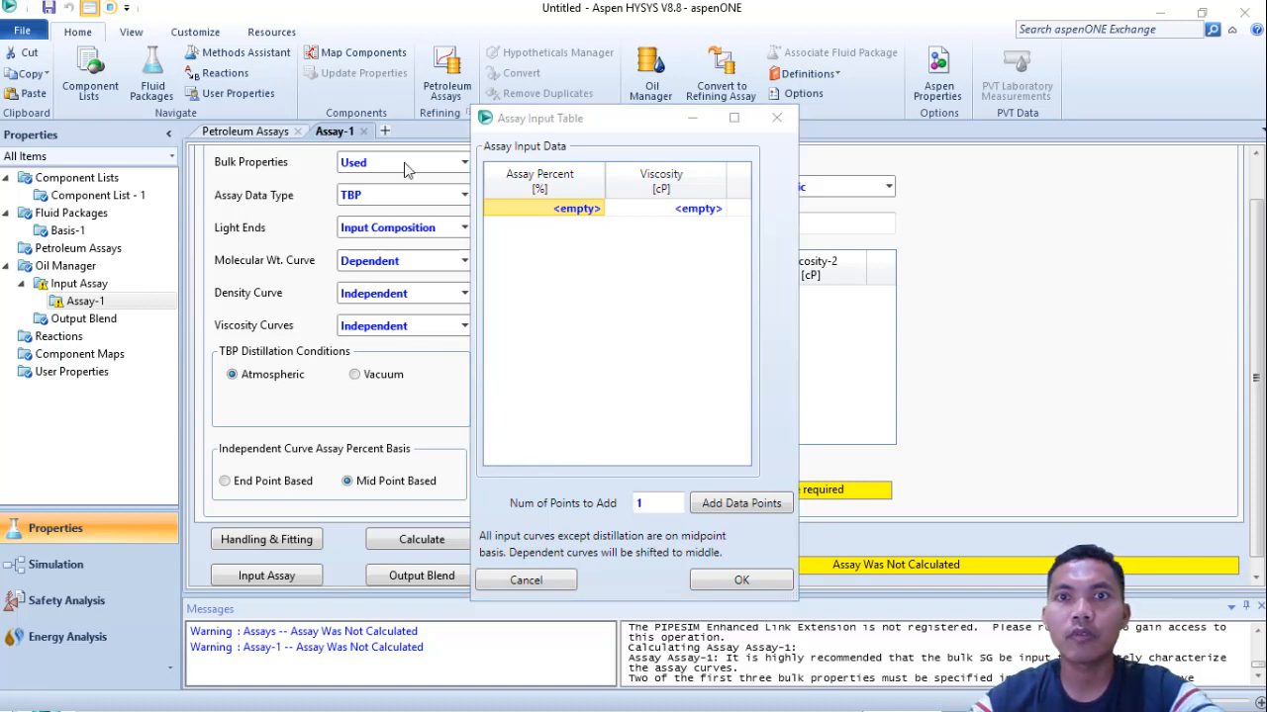
- Enter 10, 30 and 50% as the first three assay percent points of the Viscosity2 table
left_click(584, 217)
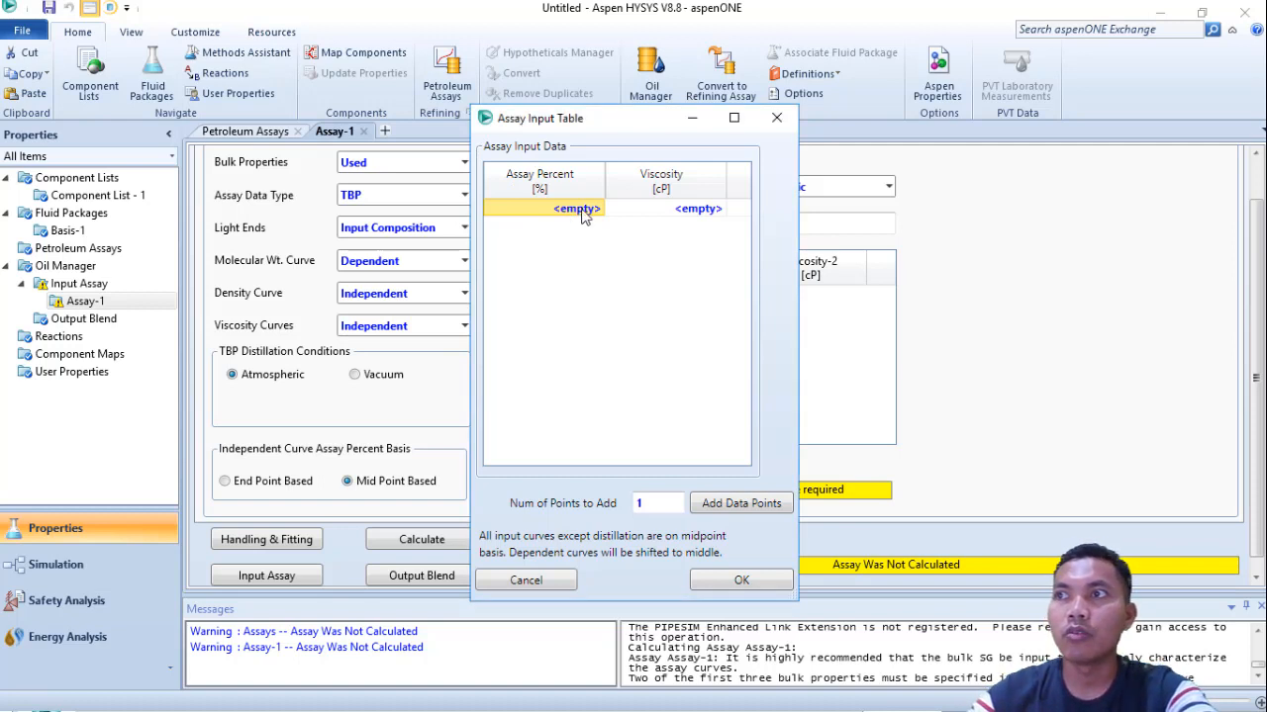
type("10")
key("Return")
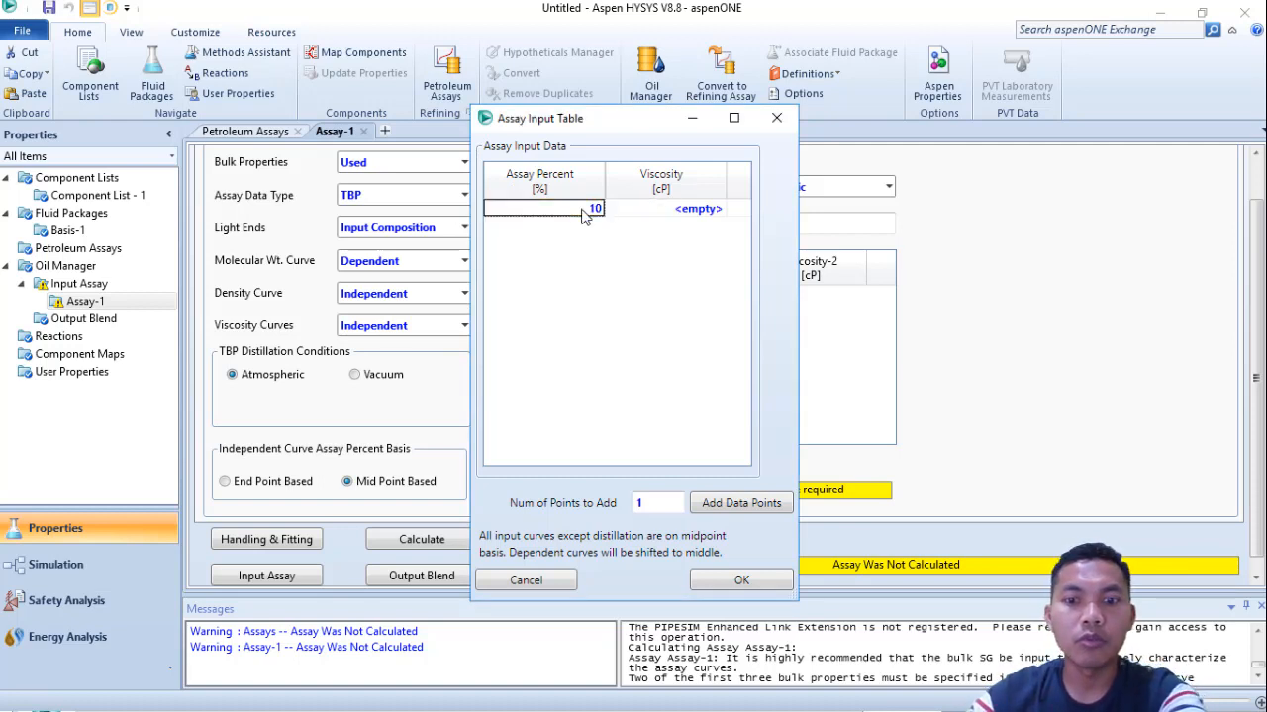
left_click(591, 227)
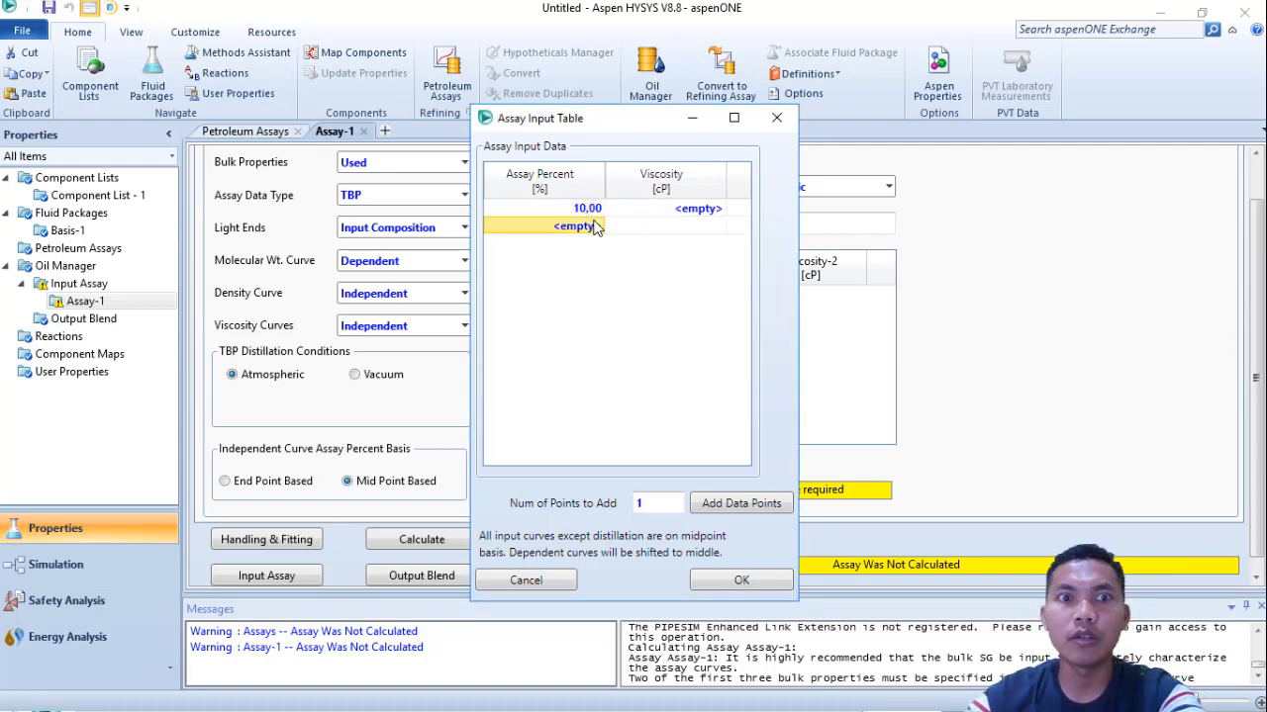
type("30")
key("Return")
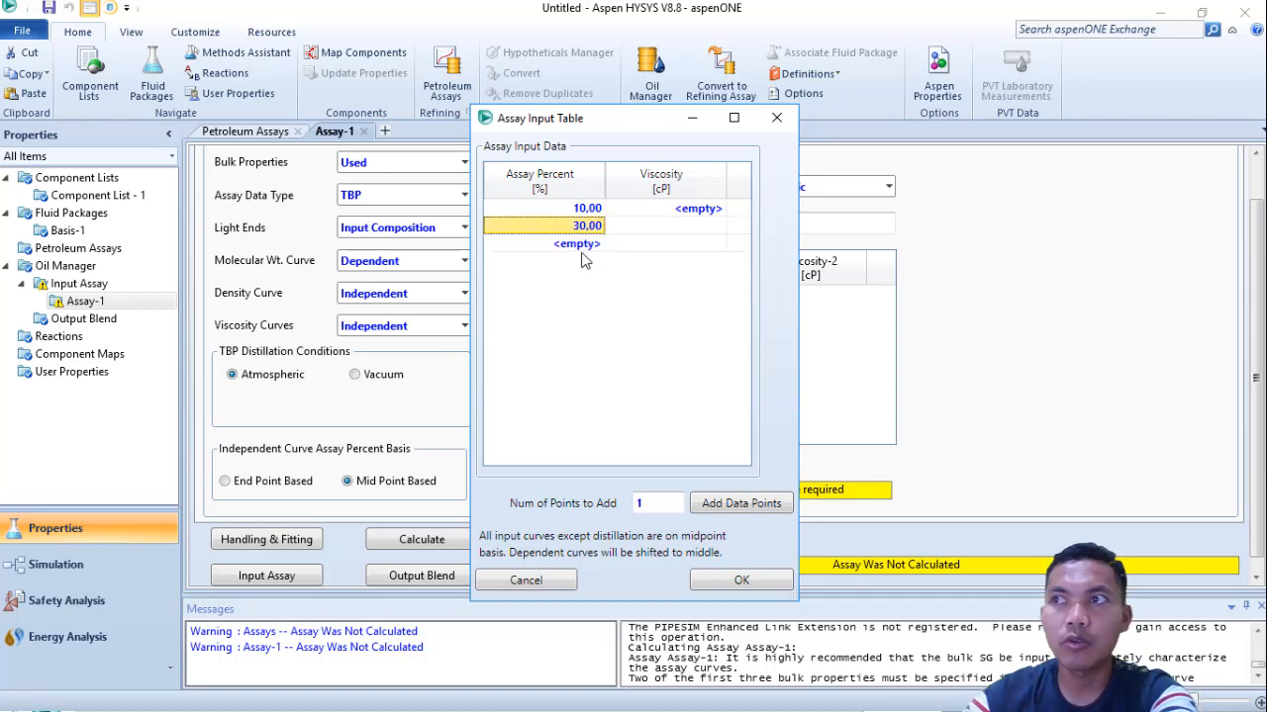
left_click(584, 251)
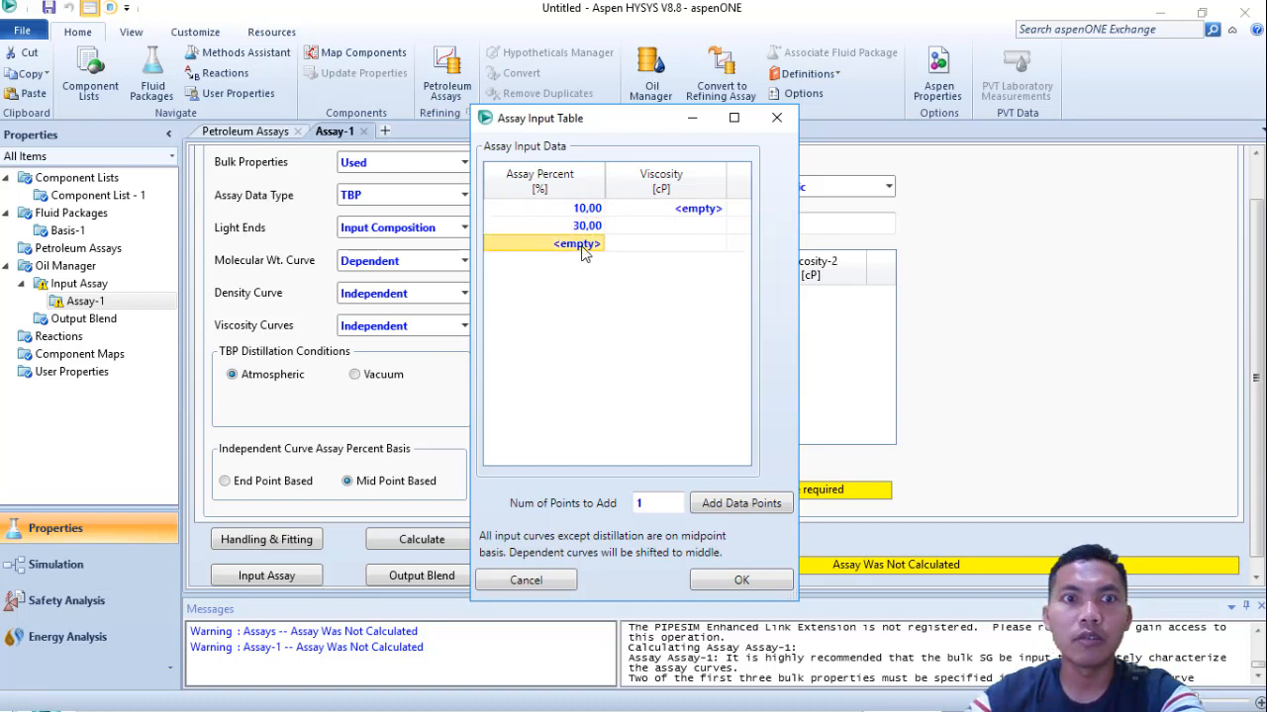
type("50")
key("Return")
- Add assay percent points of 70 and 90% to the Viscosity2 table
left_click(582, 262)
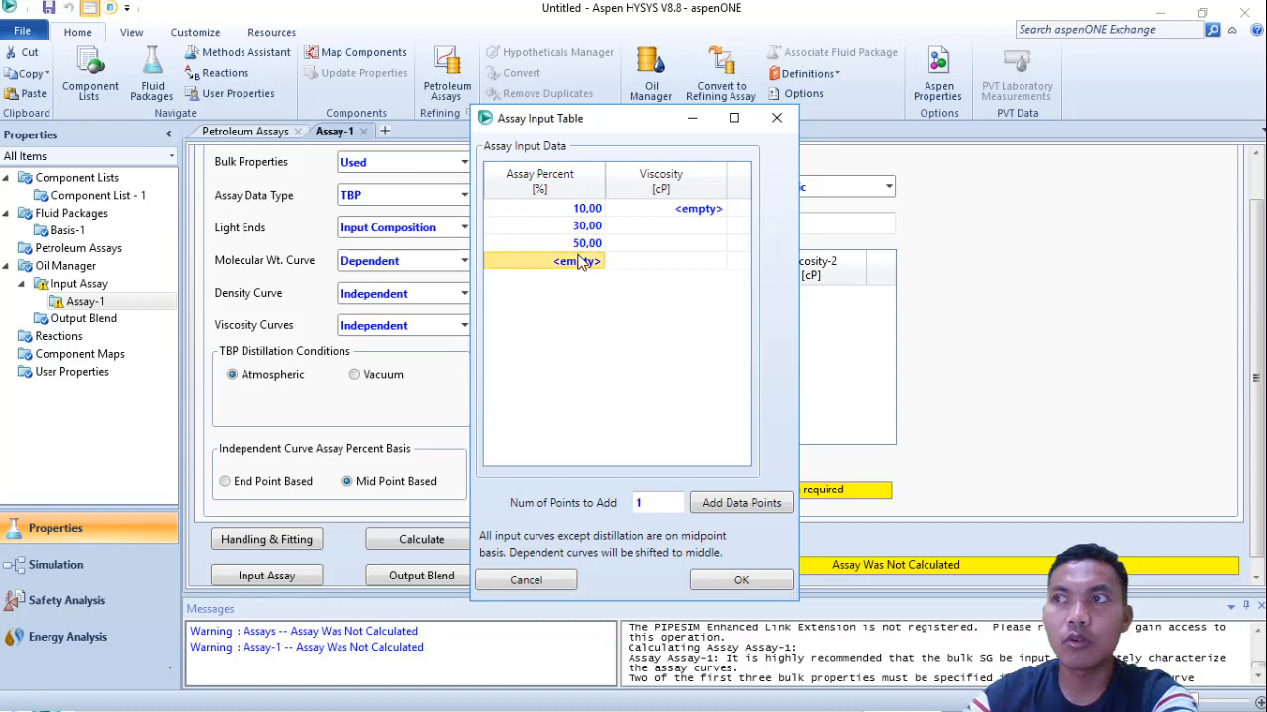
type("70")
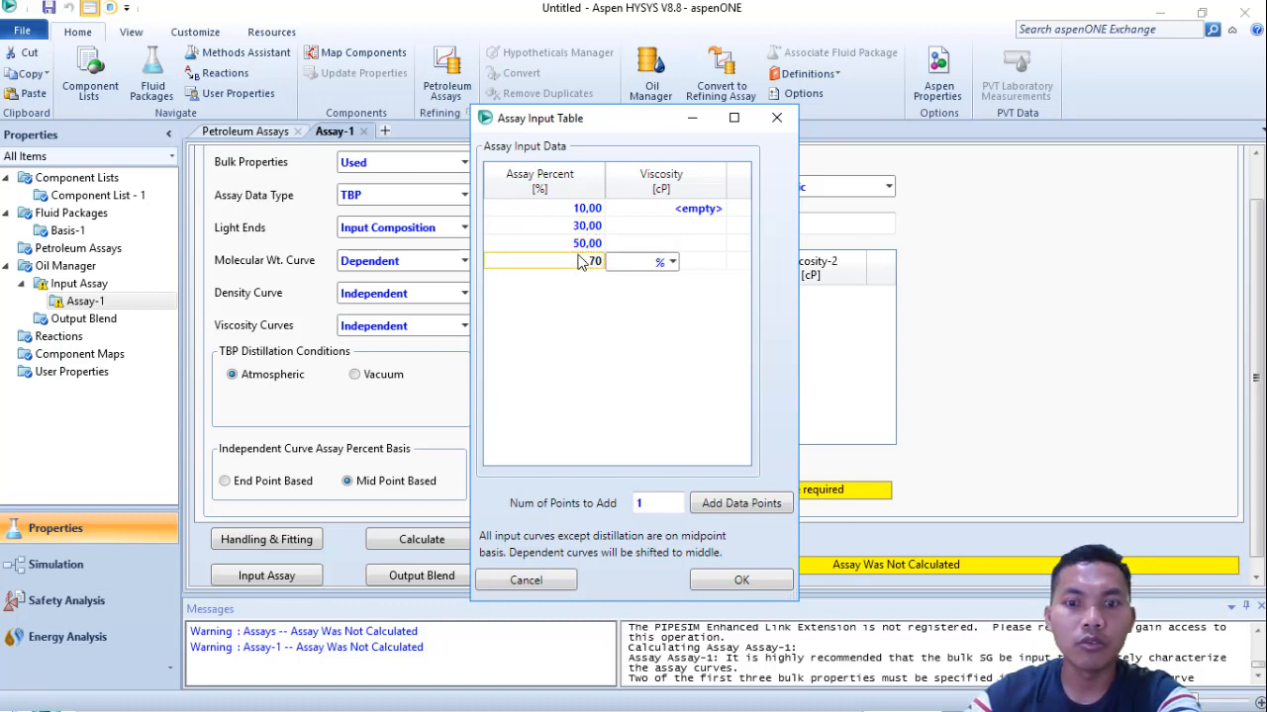
key("Return")
left_click(582, 283)
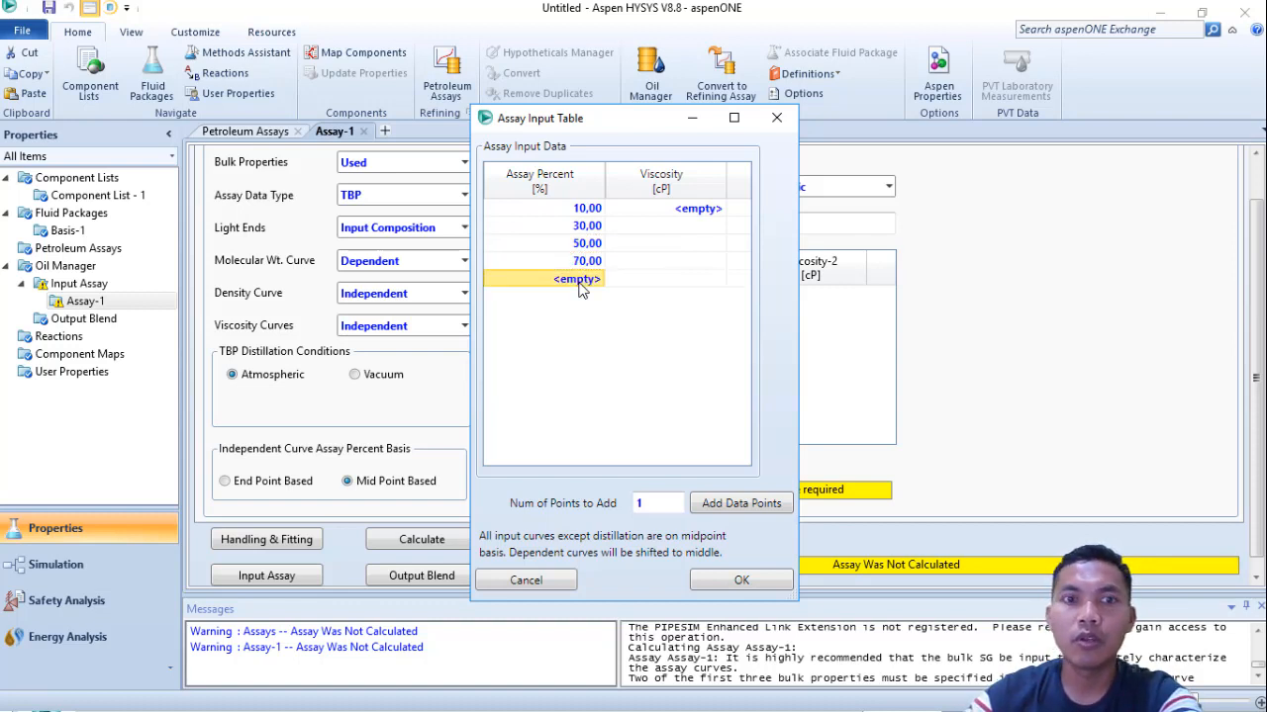
type("90")
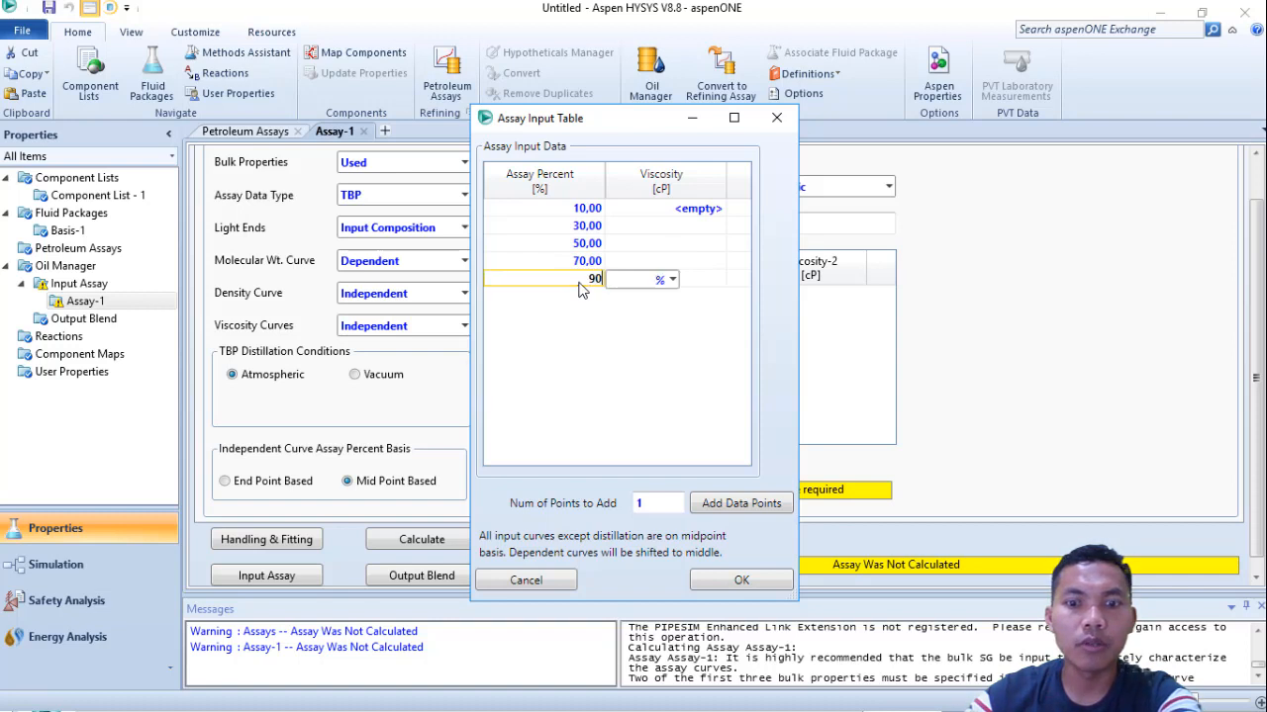
key("Return")
- Enter viscosities of 0.1, 0.3 and 0.8 cP for the 10, 30 and 50% points of the Viscosity2 table
left_click(680, 220)
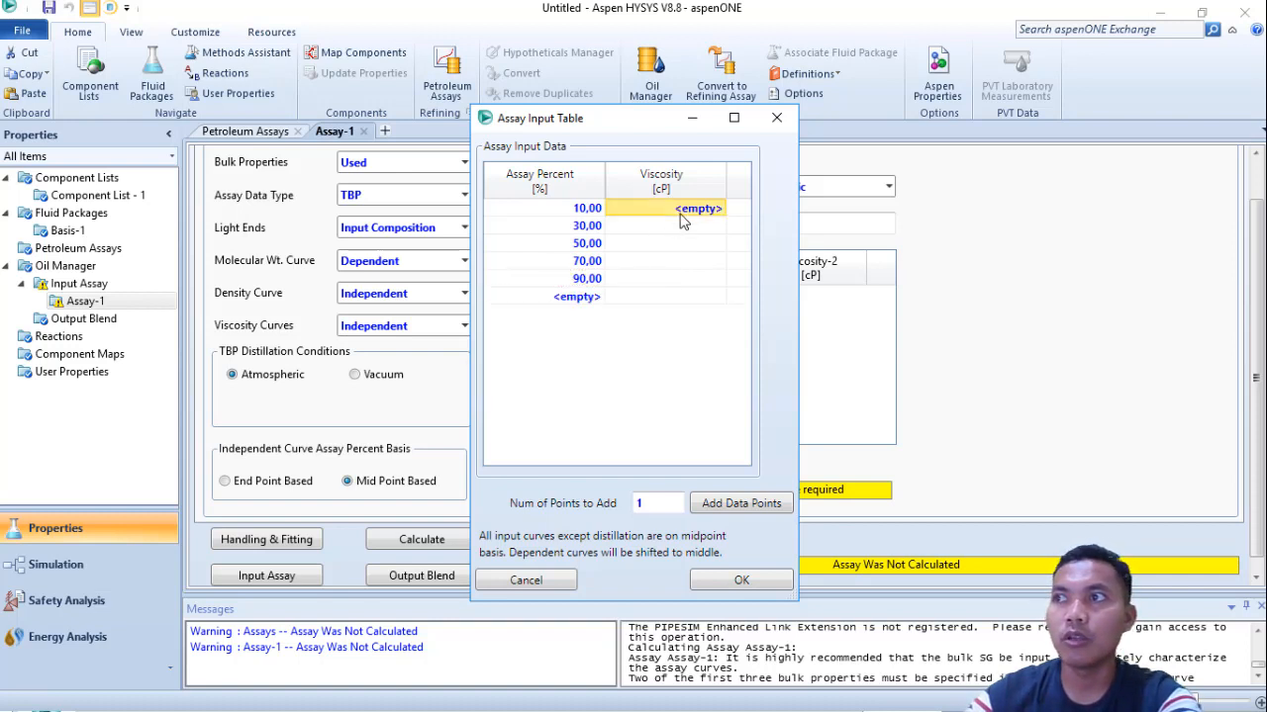
type("0.1")
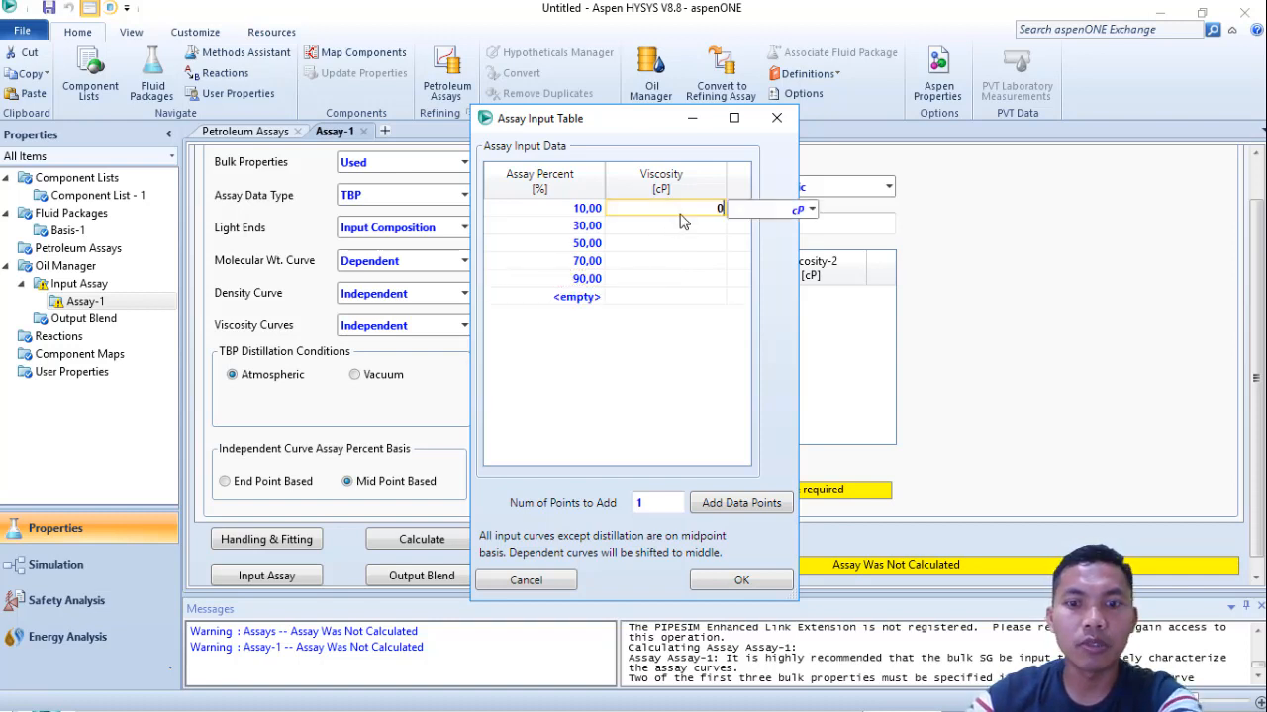
key("Return")
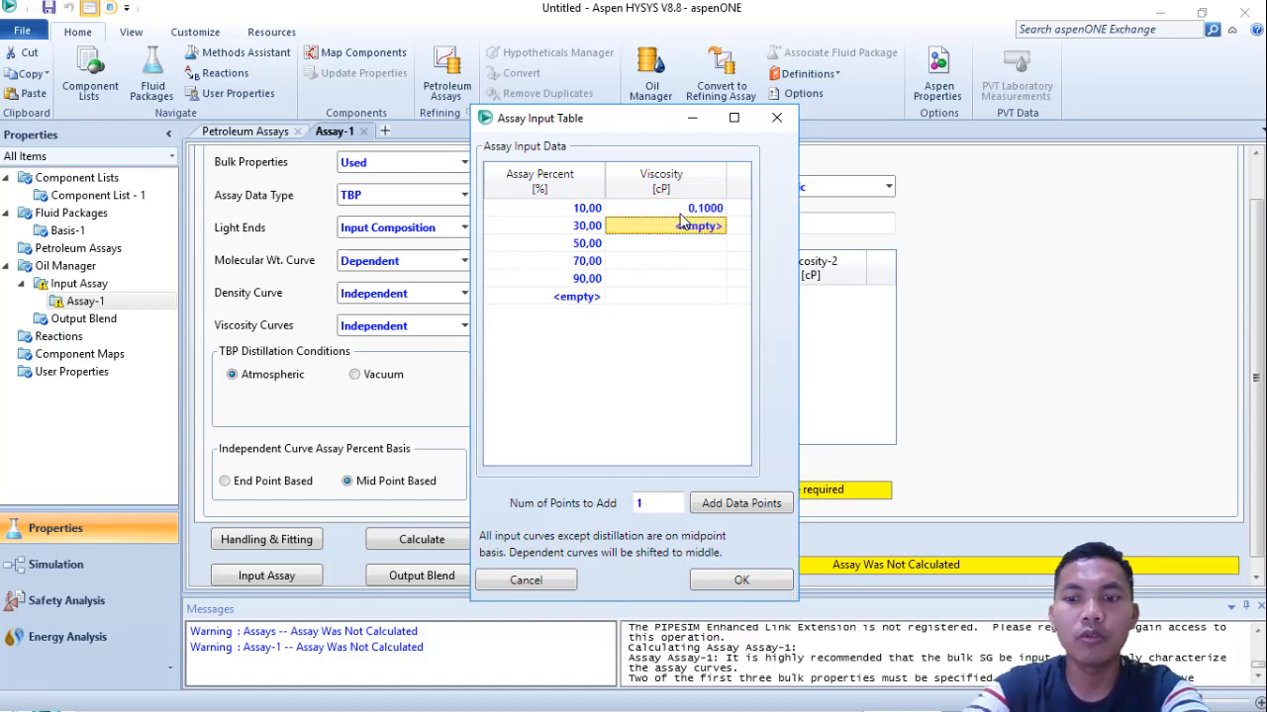
type("0.3")
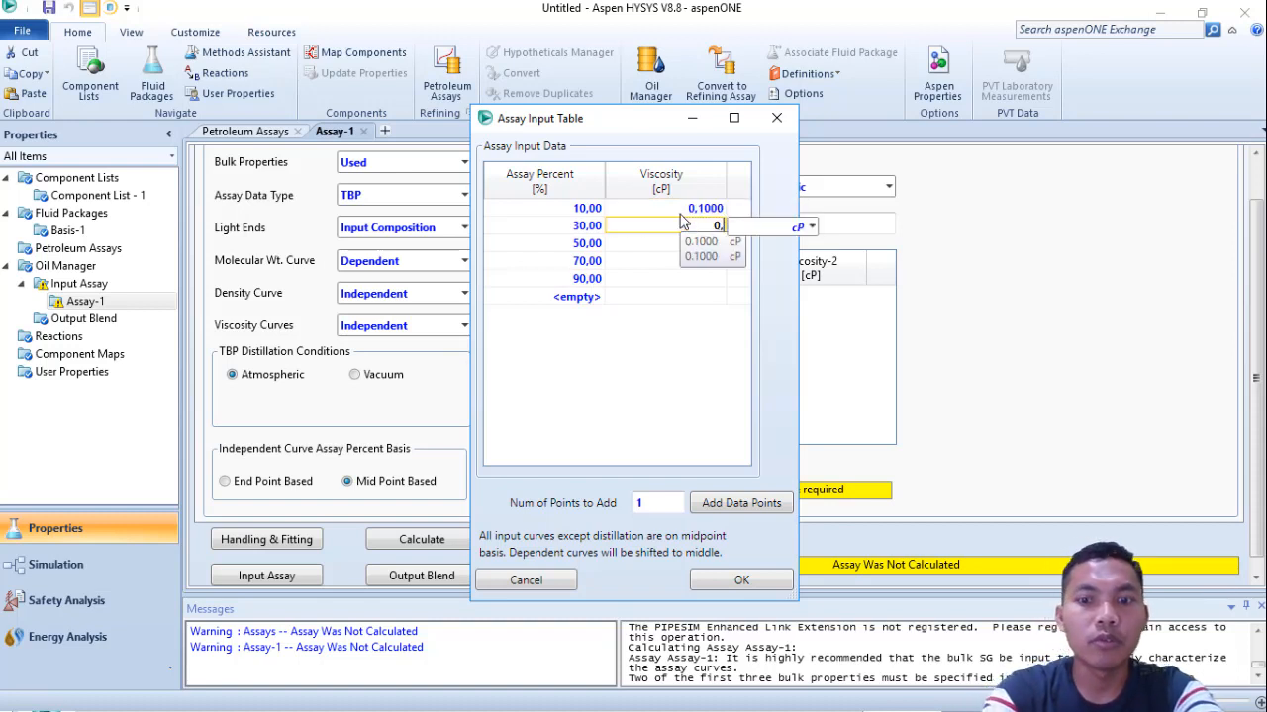
key("Return")
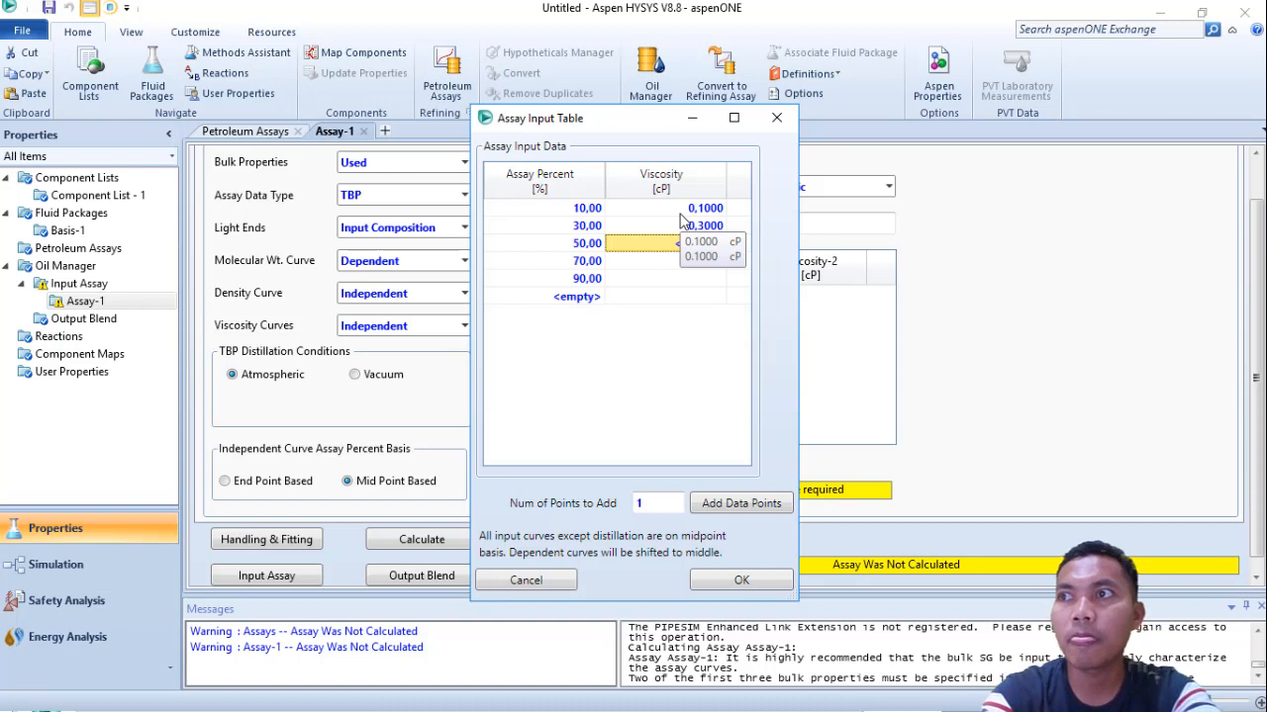
type("0")
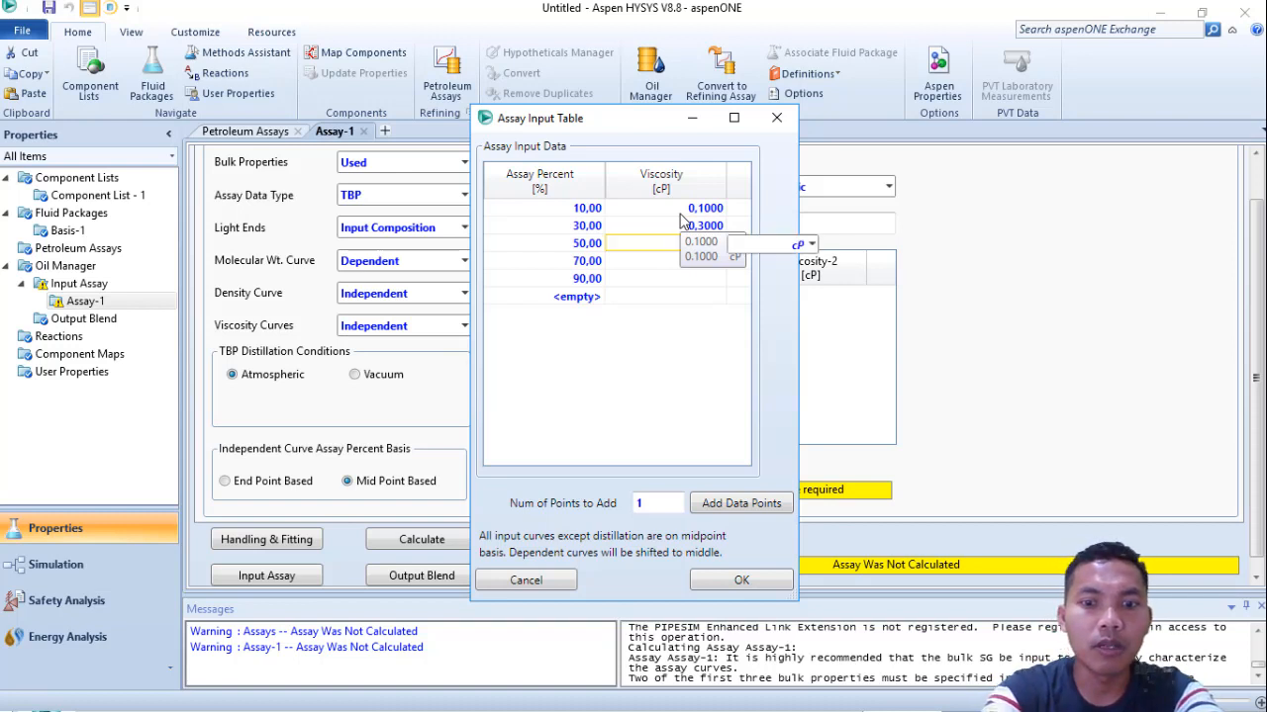
key("Return")
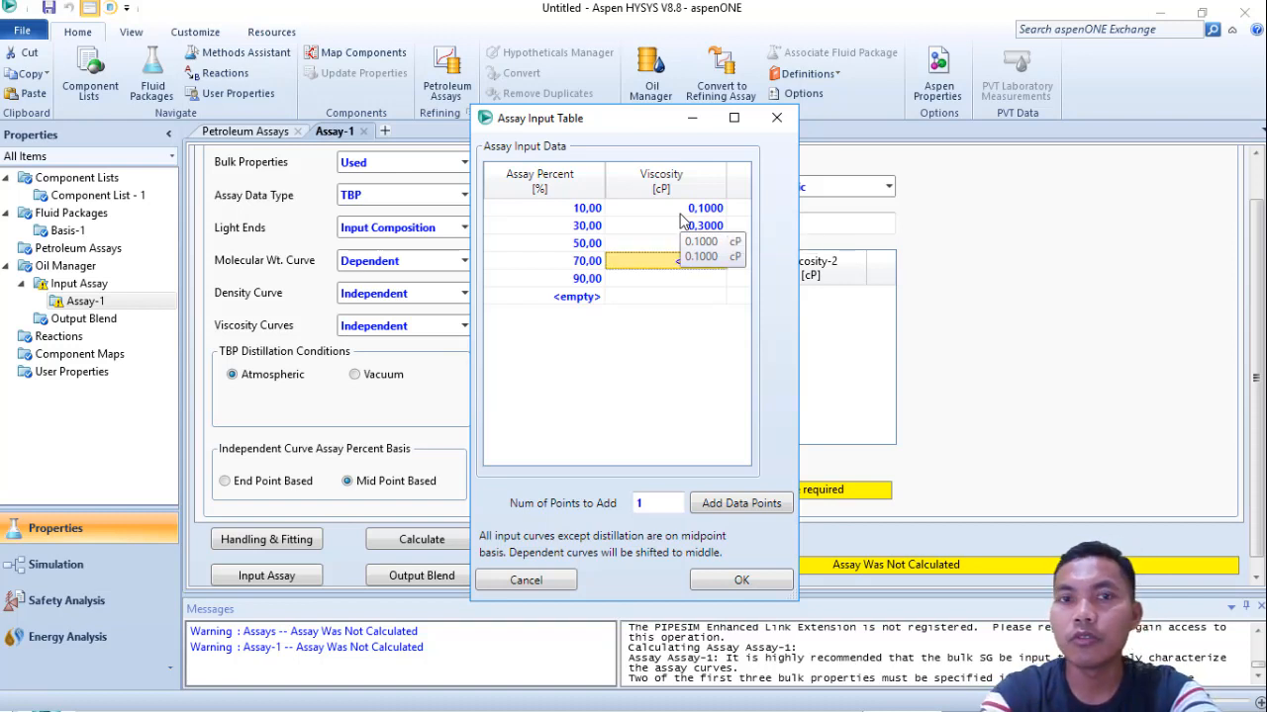
- Complete the Viscosity2 table with 7.5 and 122.3 cP for the 70 and 90% points, and calculate Assay-1
type("7.5")
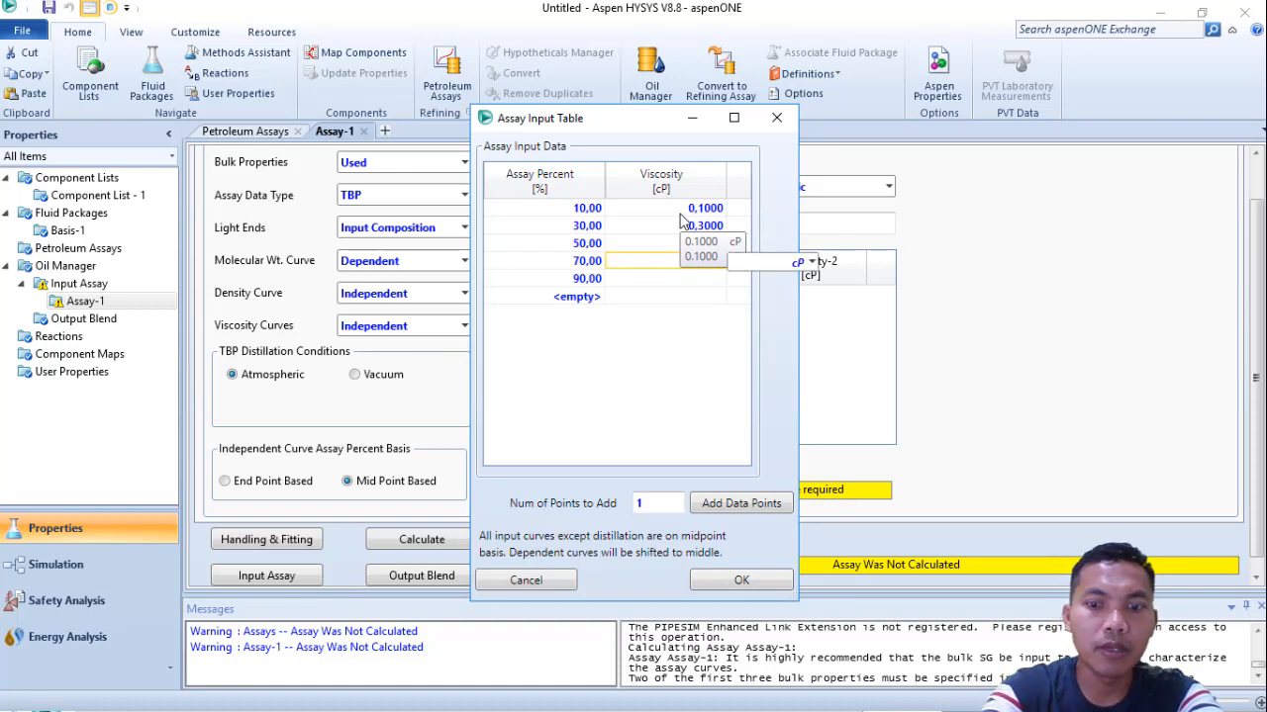
key("Return")
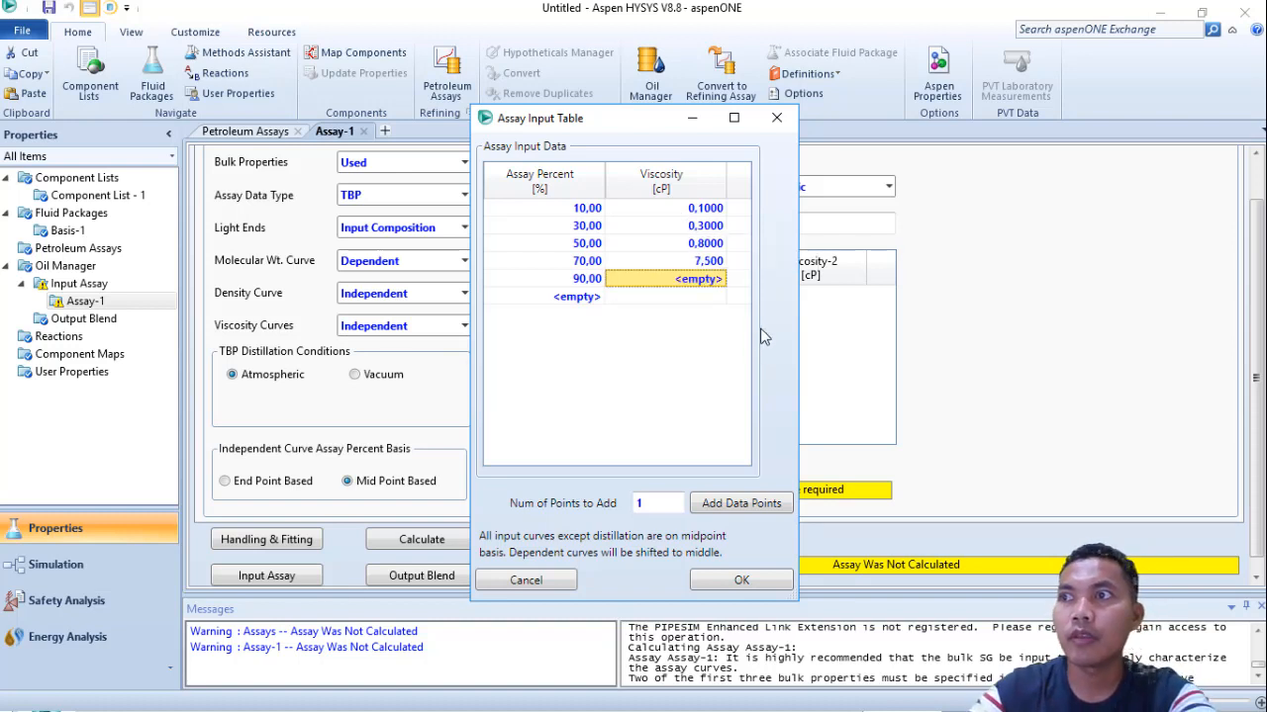
type("122,3")
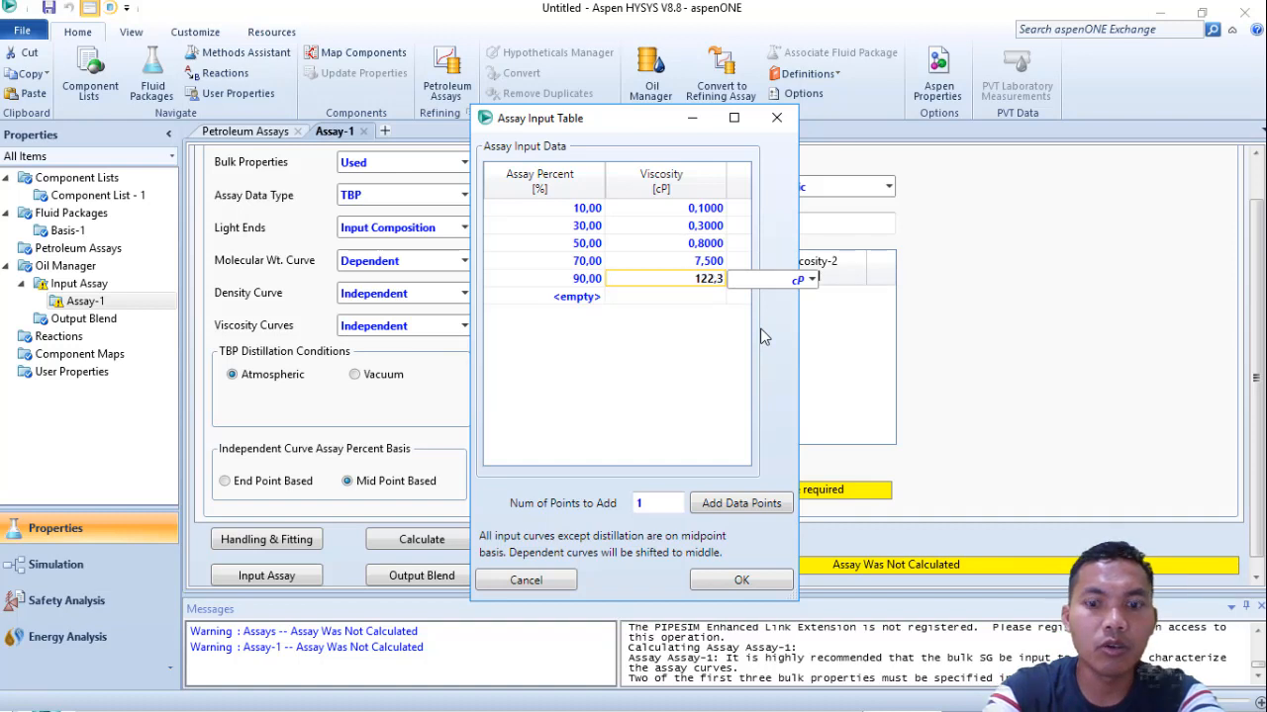
key("Return")
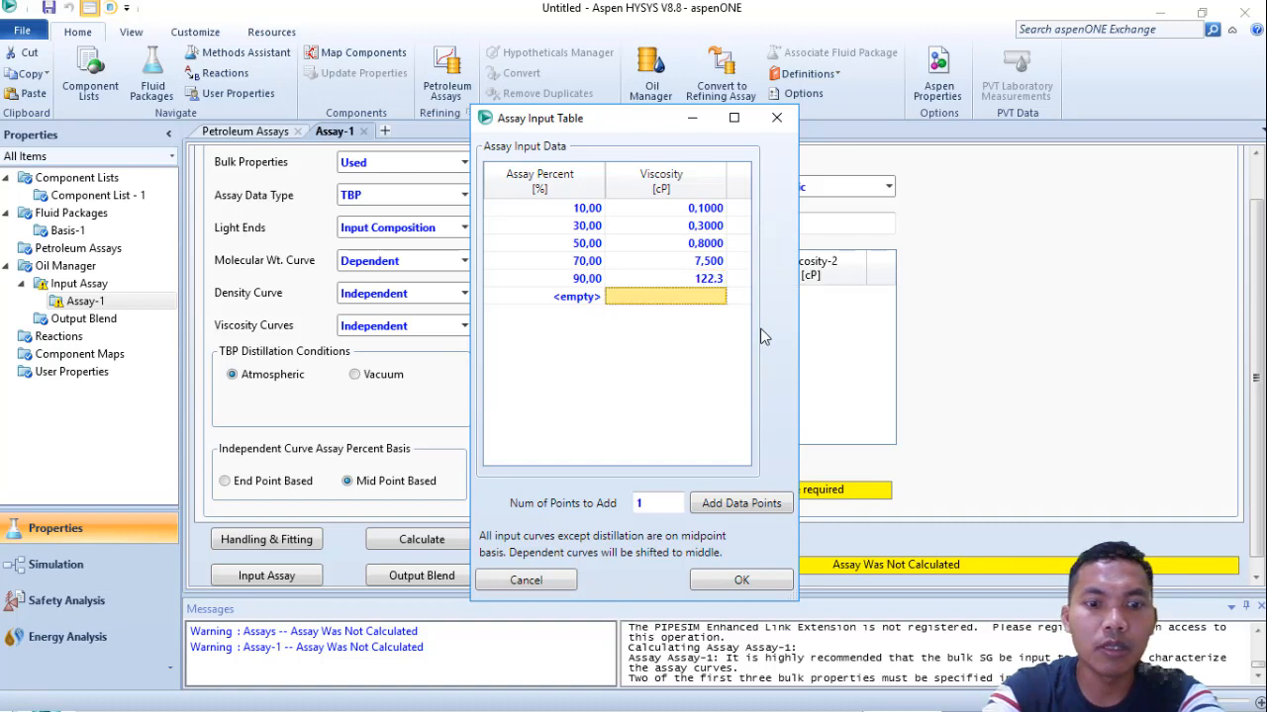
left_click(708, 578)
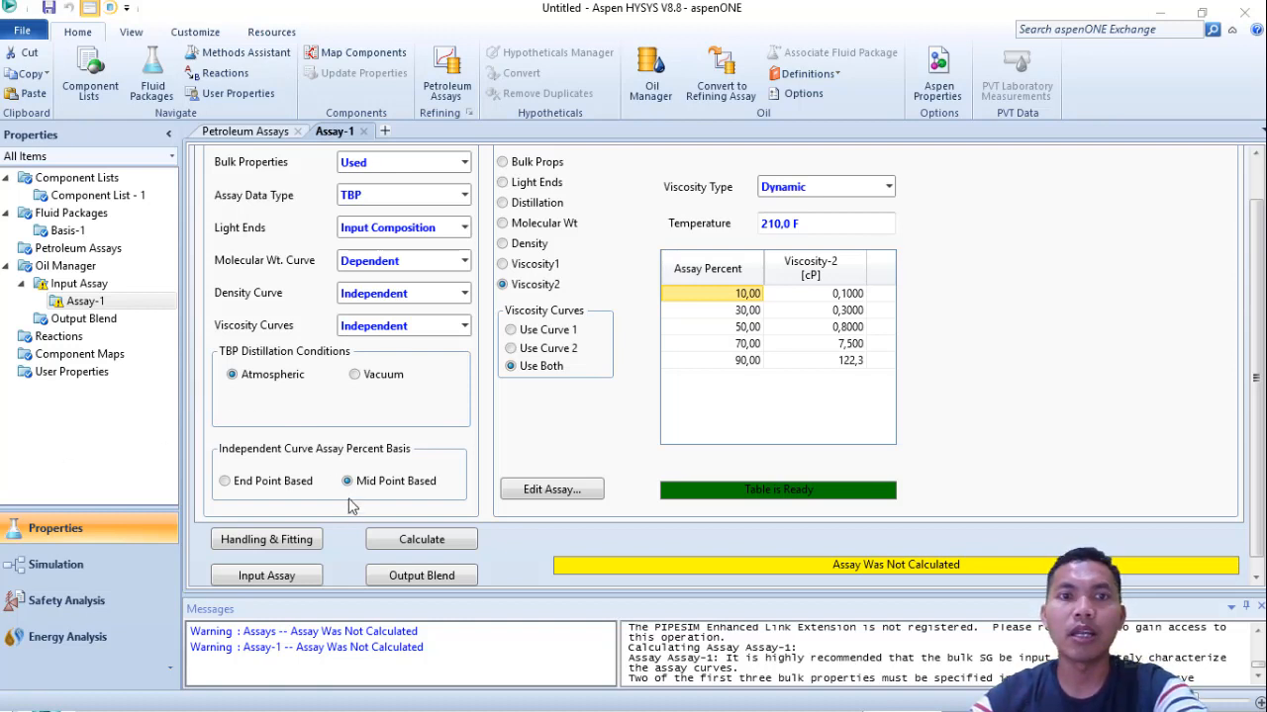
left_click(410, 542)
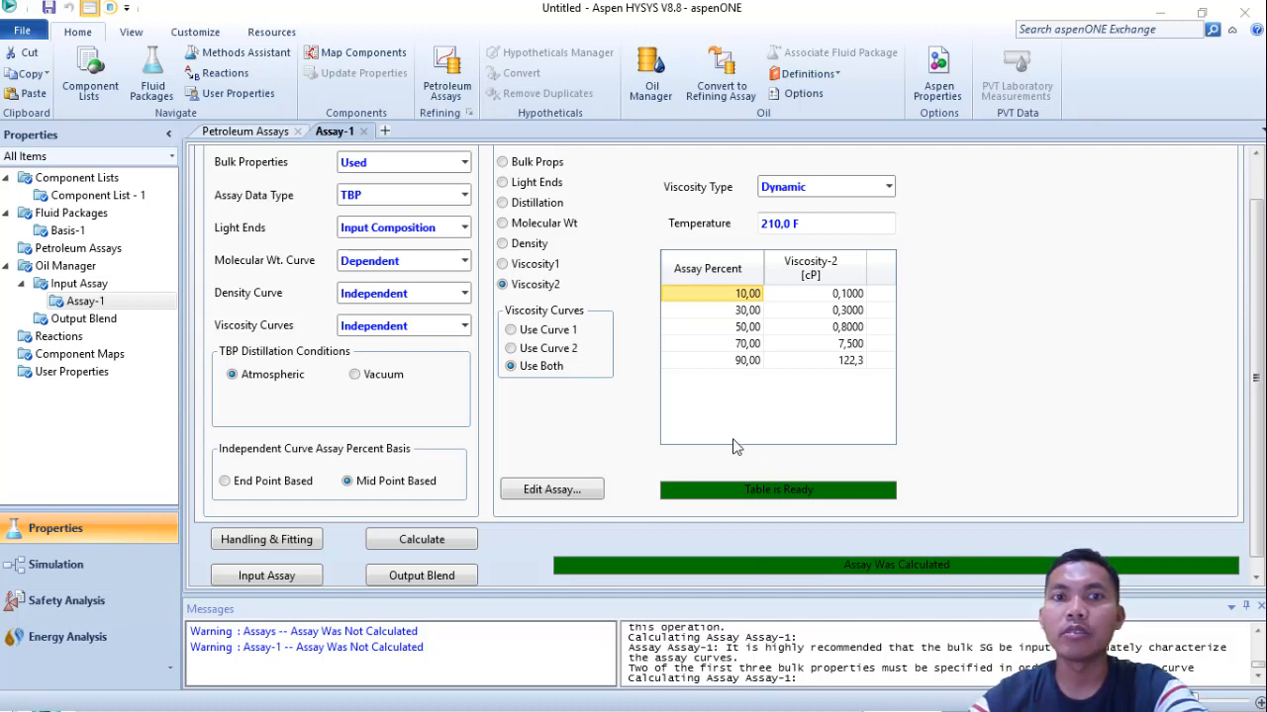
- Create a new output blend in the Oil Manager and add Assay-1 to its oil flow information
left_click(59, 267)
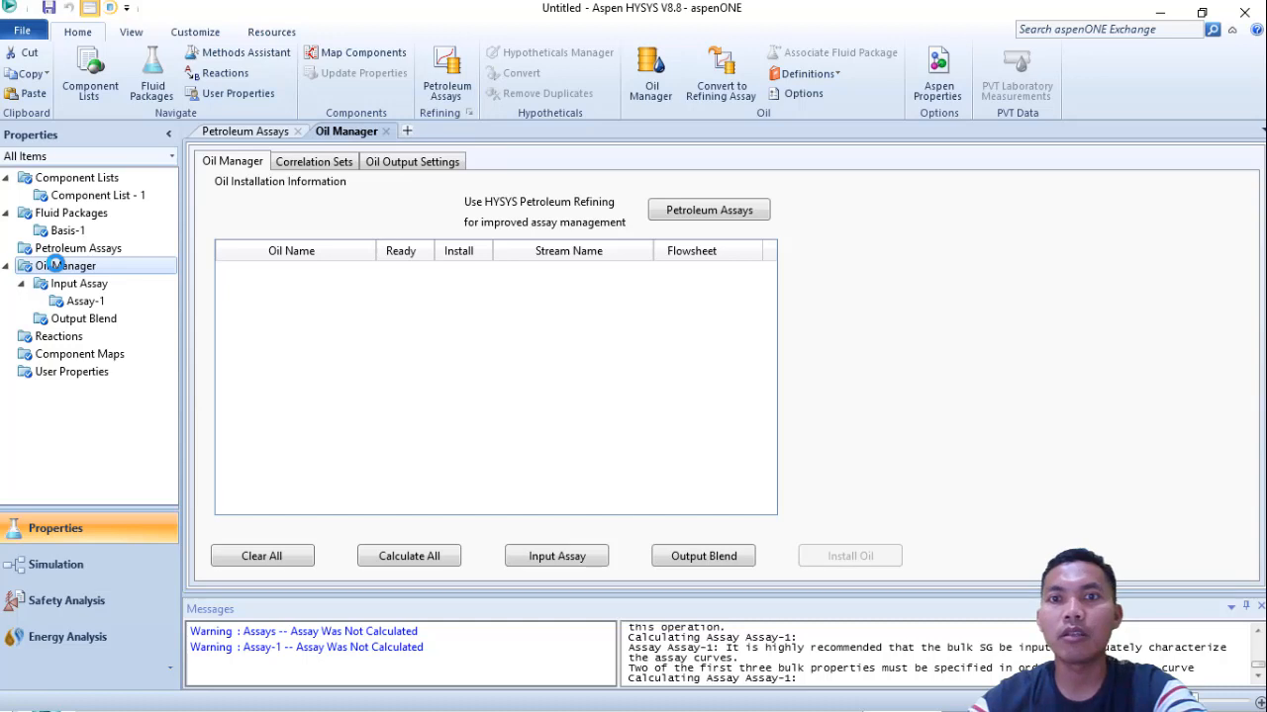
left_click(90, 319)
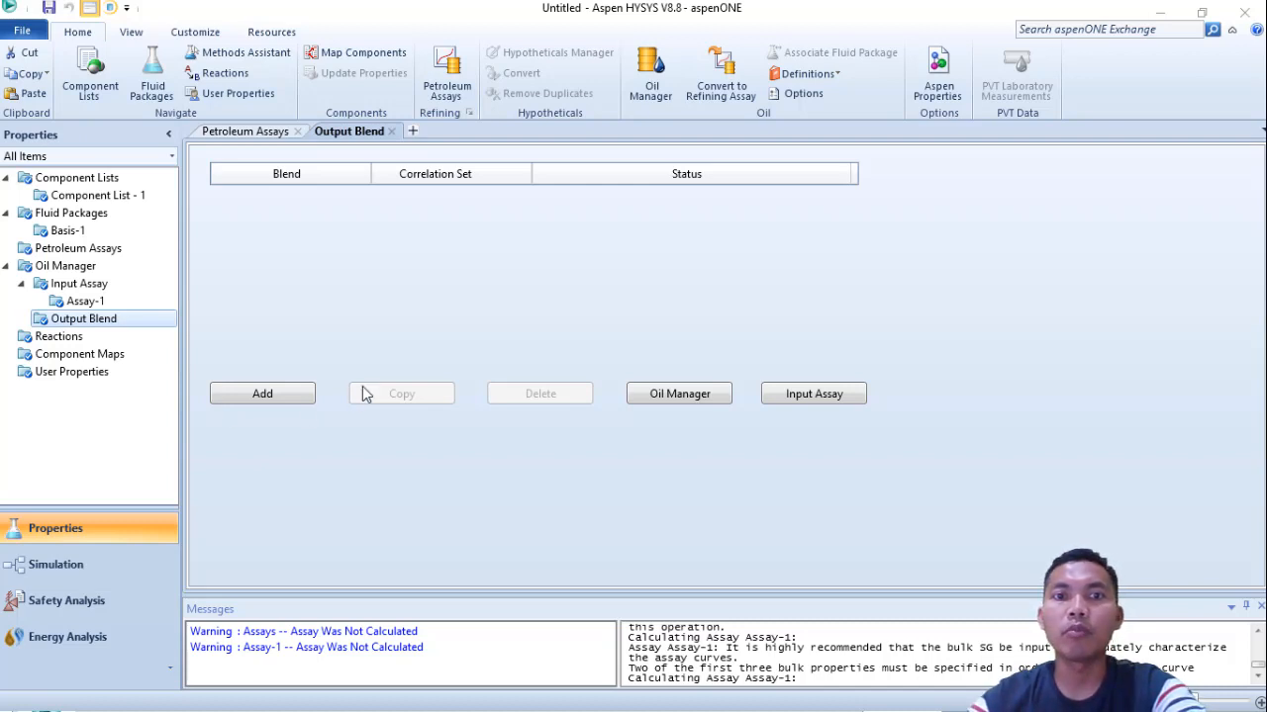
left_click(260, 394)
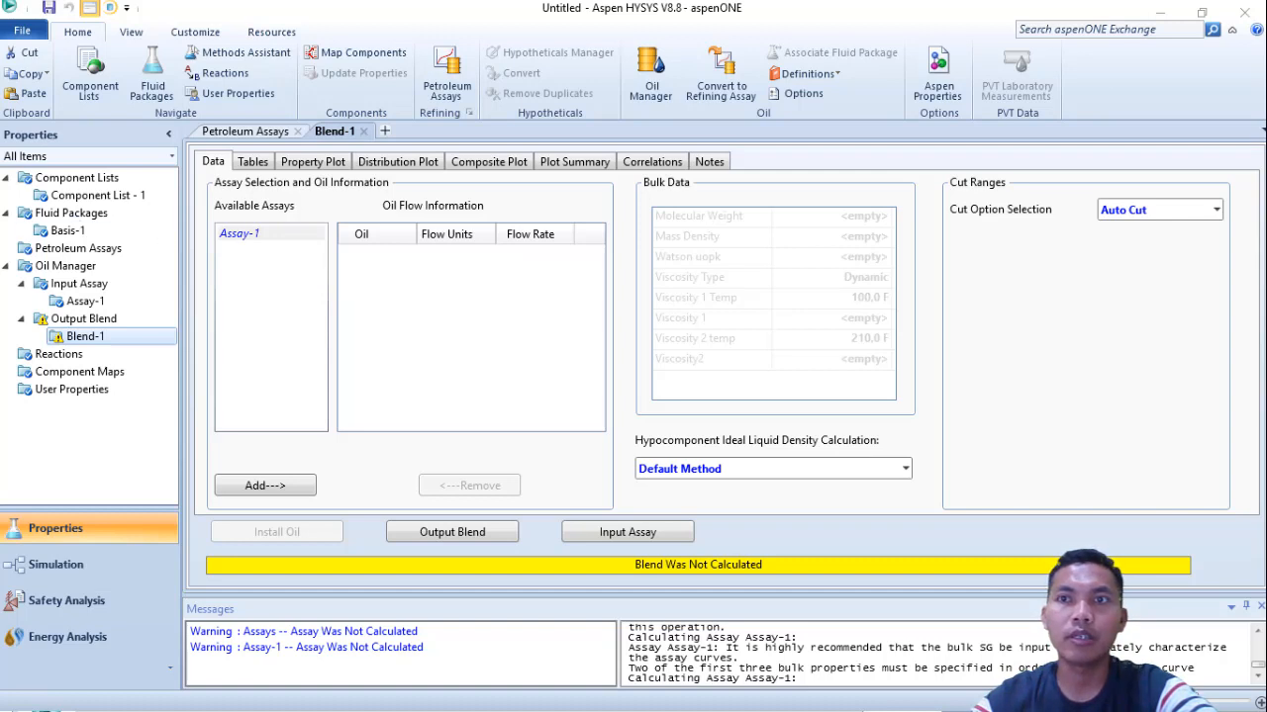
left_click(268, 490)
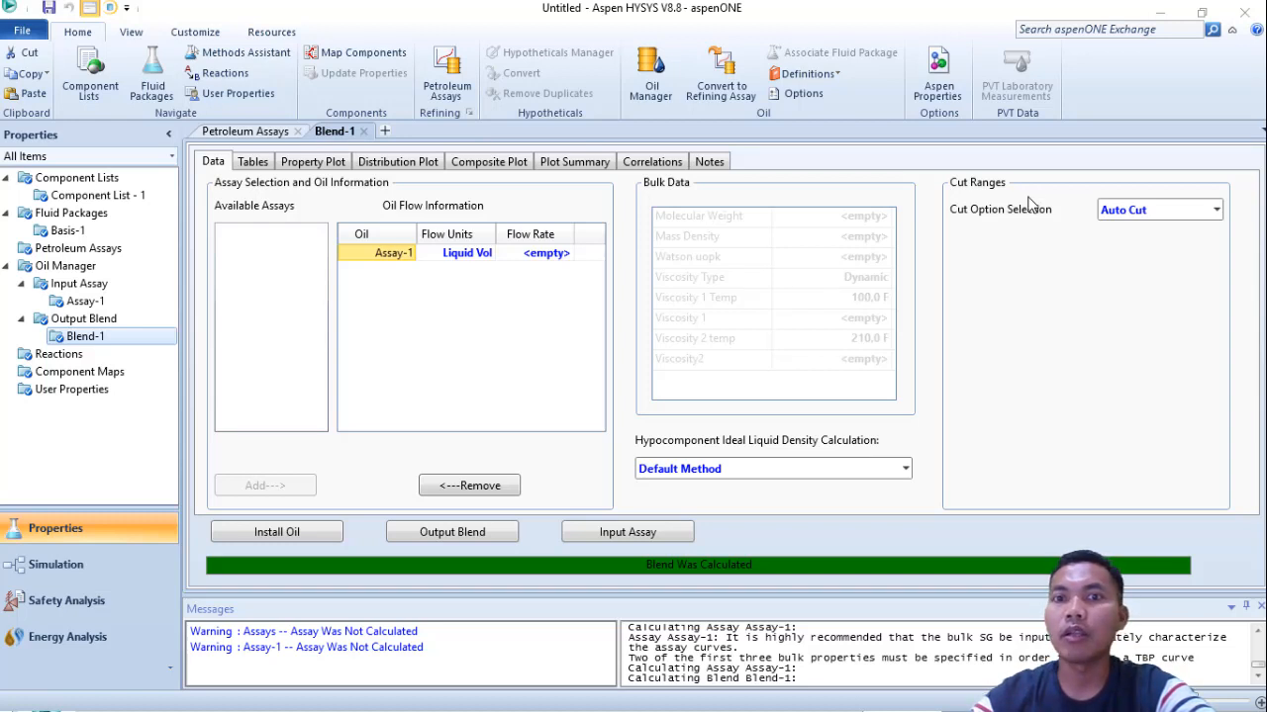
- Set Blend-1's cut option to Auto Cut and view its cut distribution plot
left_click(1153, 212)
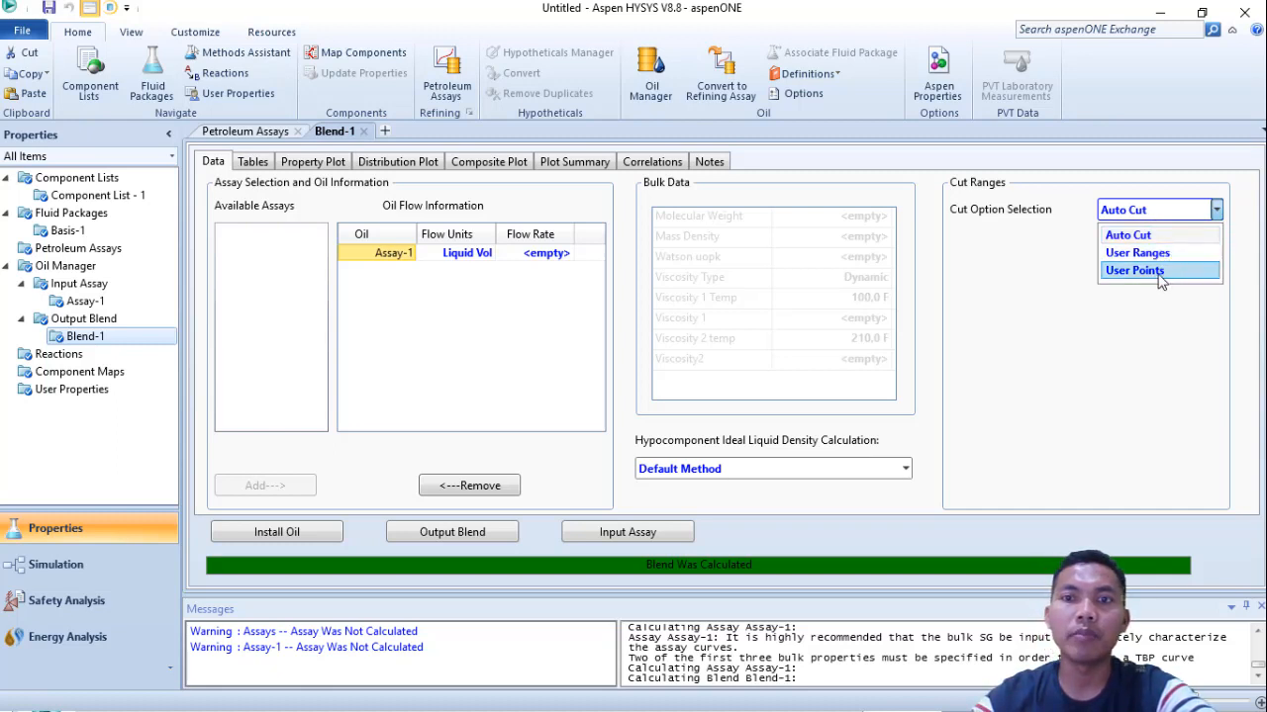
left_click(1159, 235)
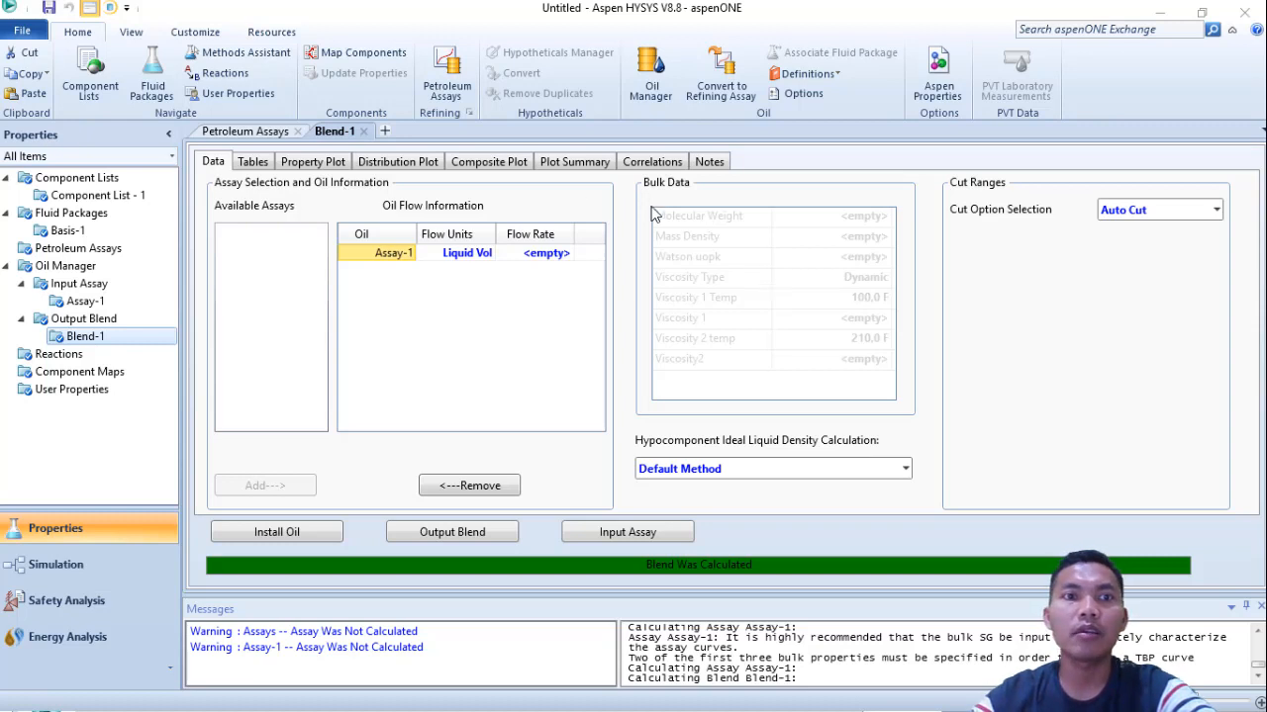
left_click(422, 164)
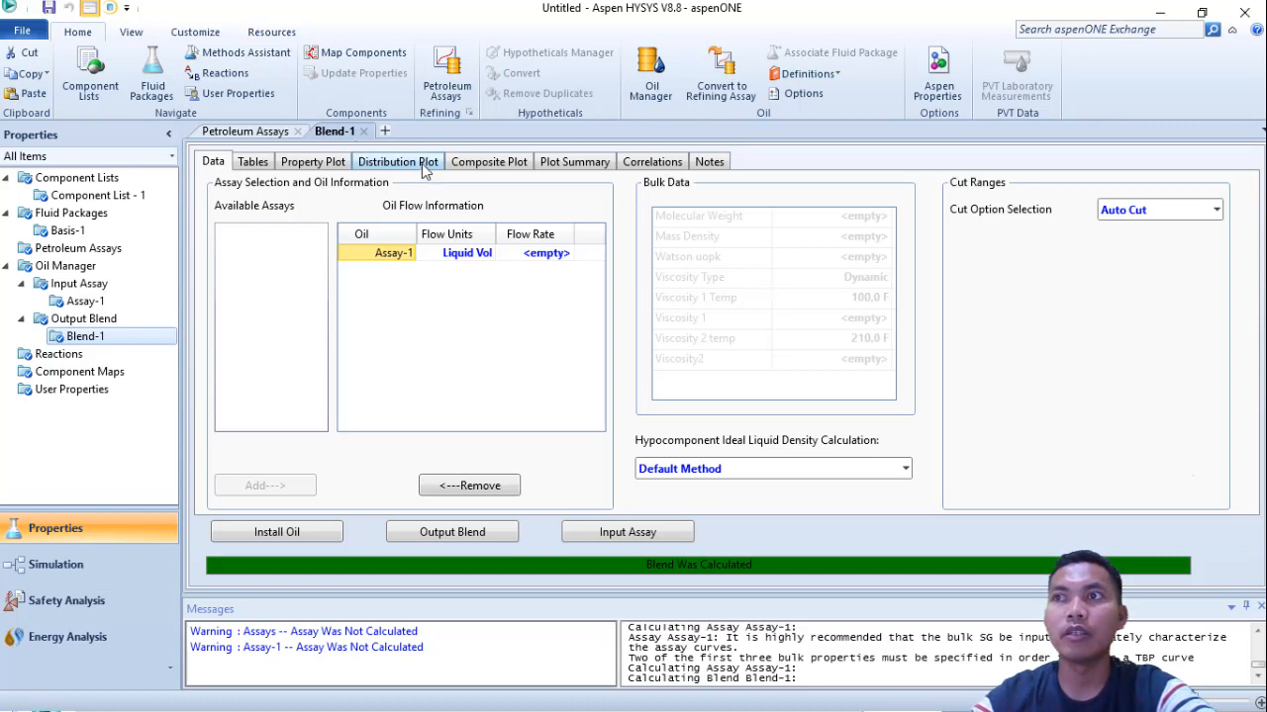
left_click(423, 167)
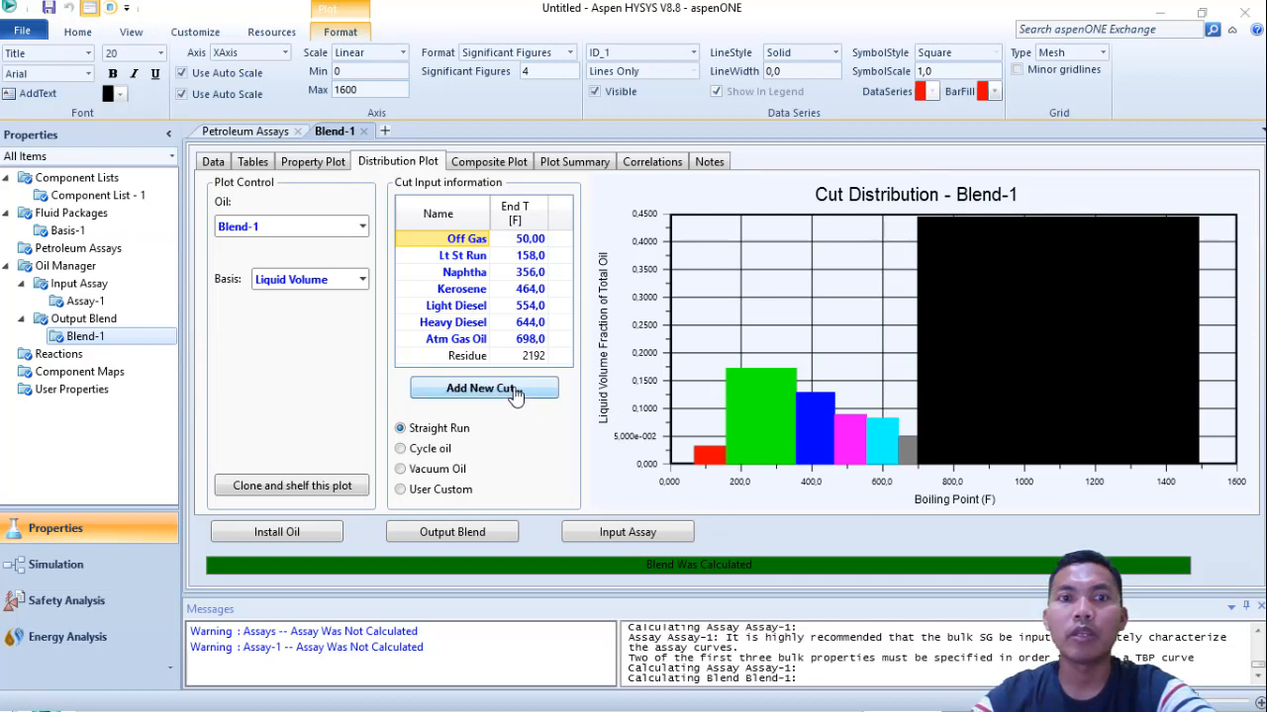
- Display the Oil Distributions table for Blend-1 to examine the cut end temperatures and fractions
left_click(252, 163)
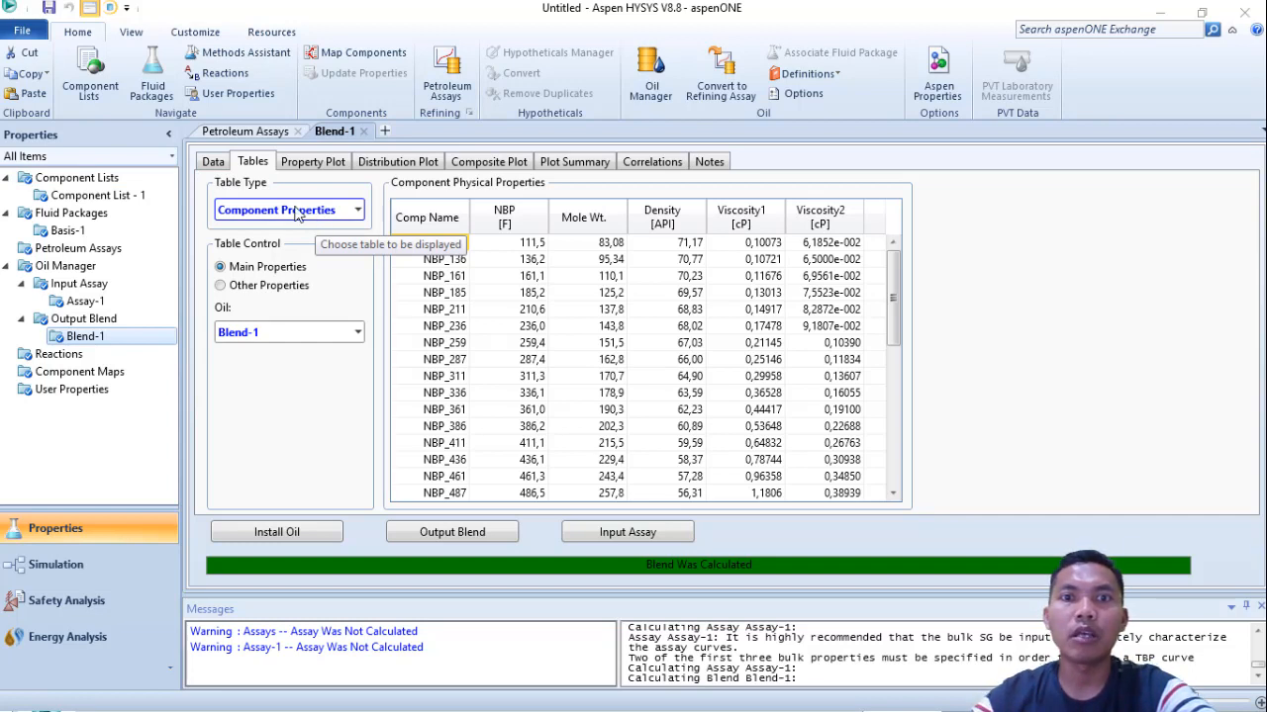
left_click(353, 210)
left_click(272, 310)
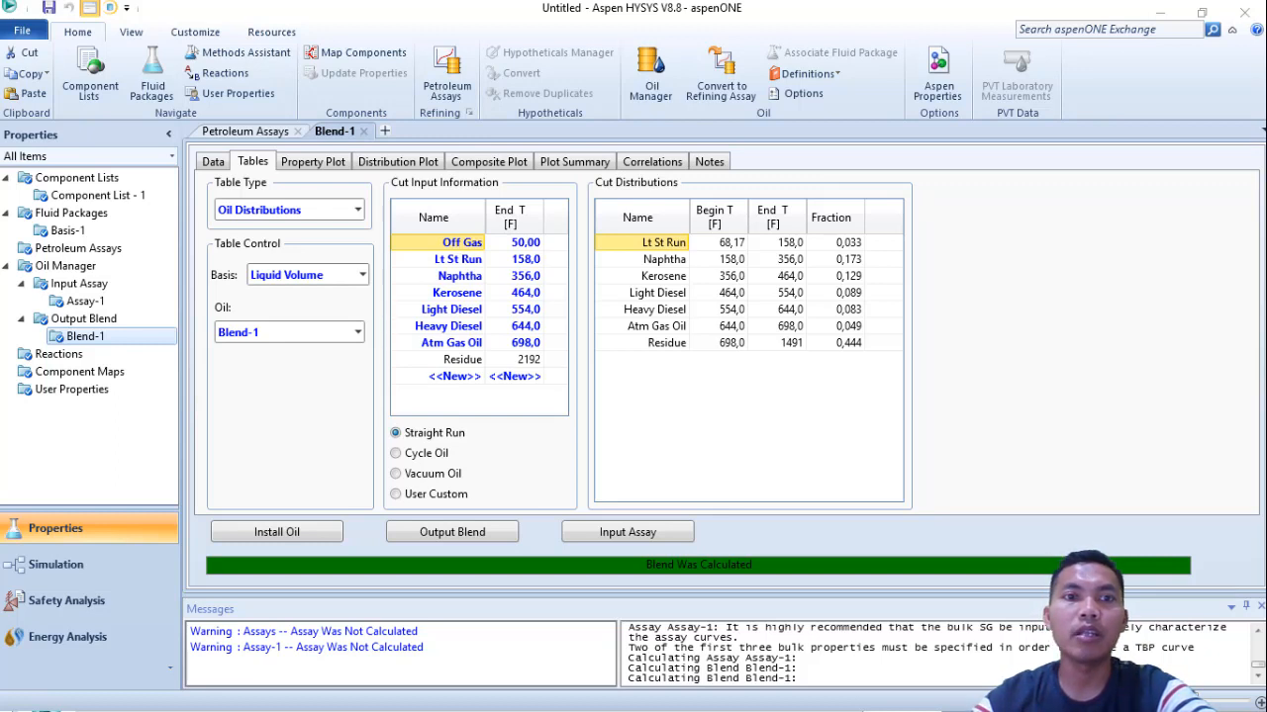
- Add all hypothetical components of the Blend-1 Hypos group to Component List - 1
left_click(132, 546)
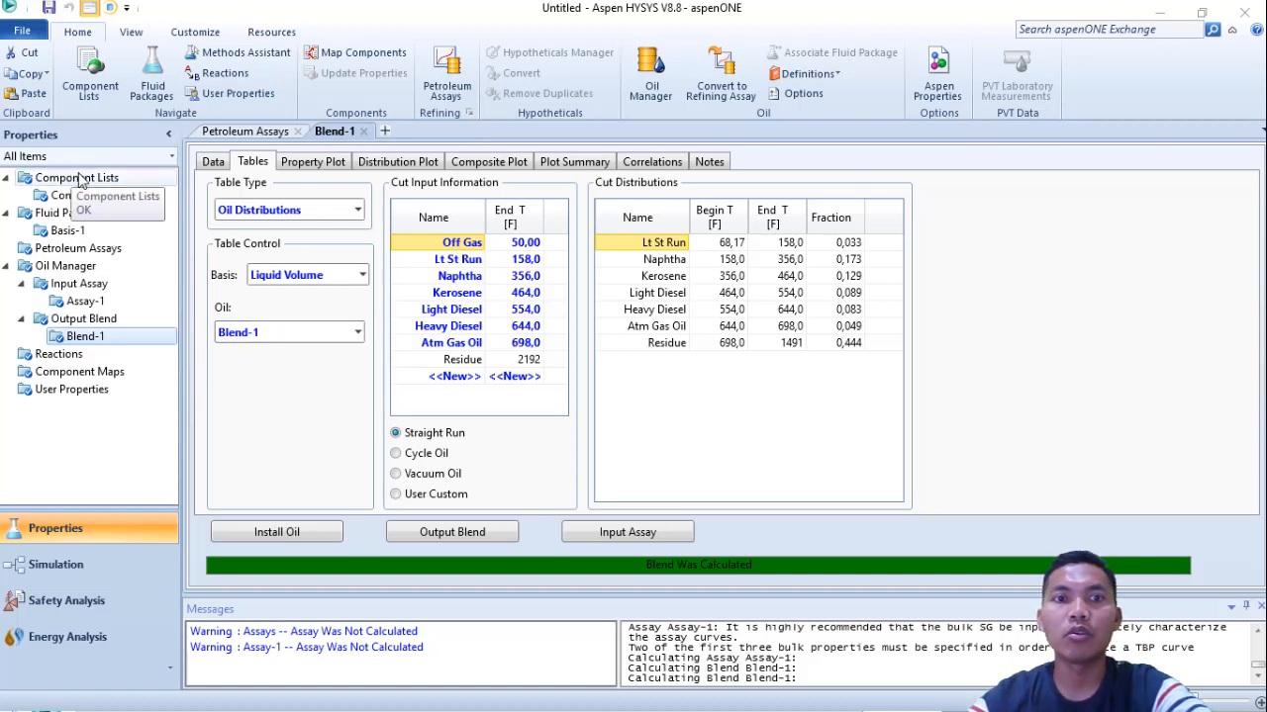
left_click(109, 195)
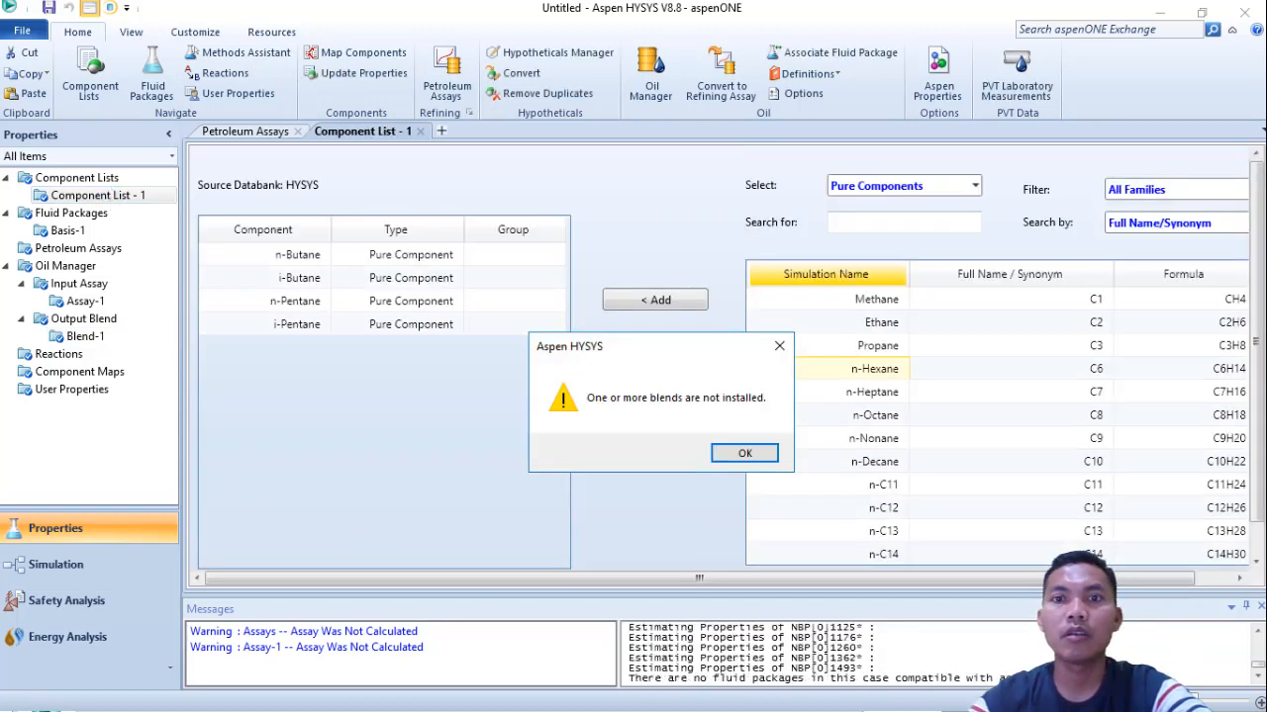
key("Return")
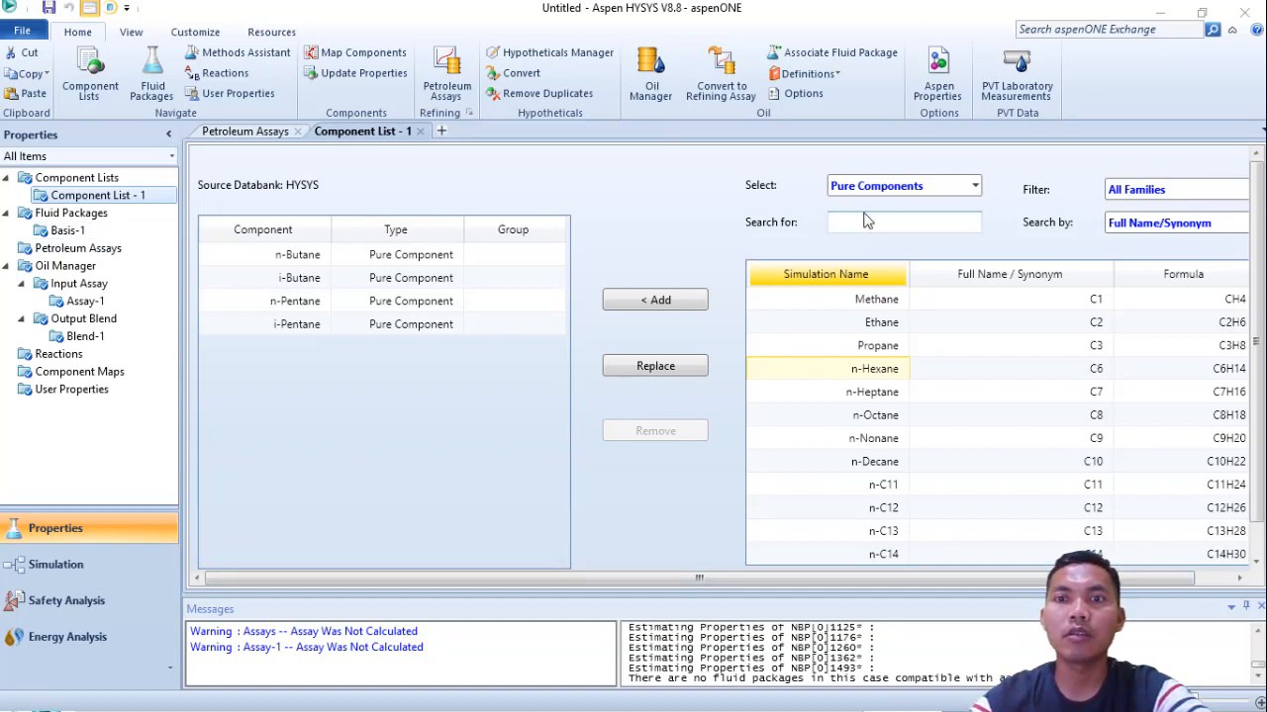
left_click(928, 193)
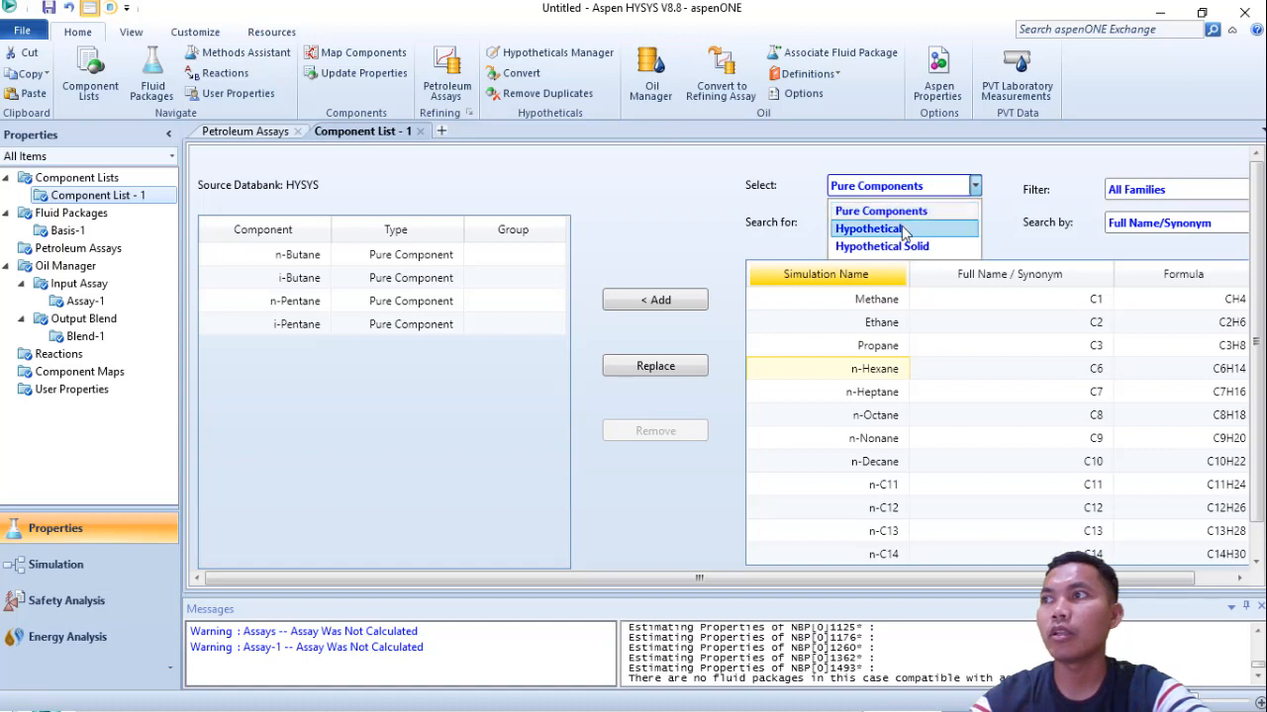
left_click(901, 228)
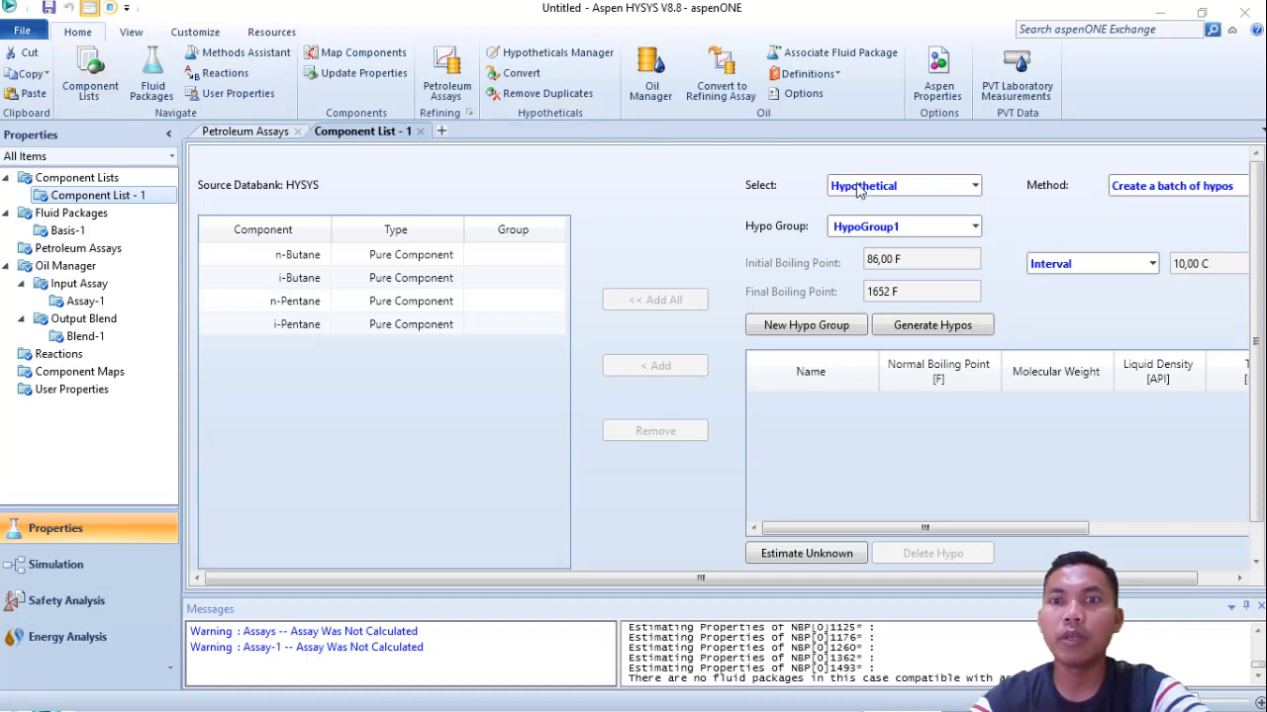
left_click(975, 227)
left_click(974, 227)
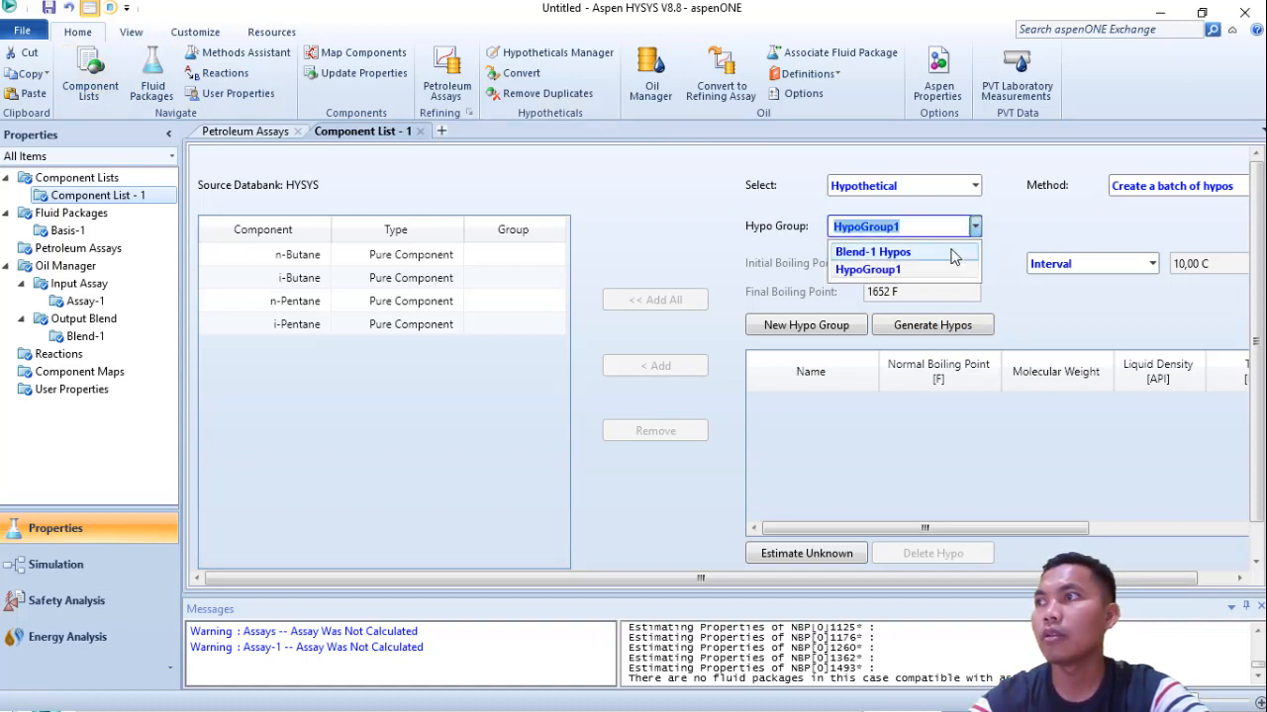
left_click(955, 251)
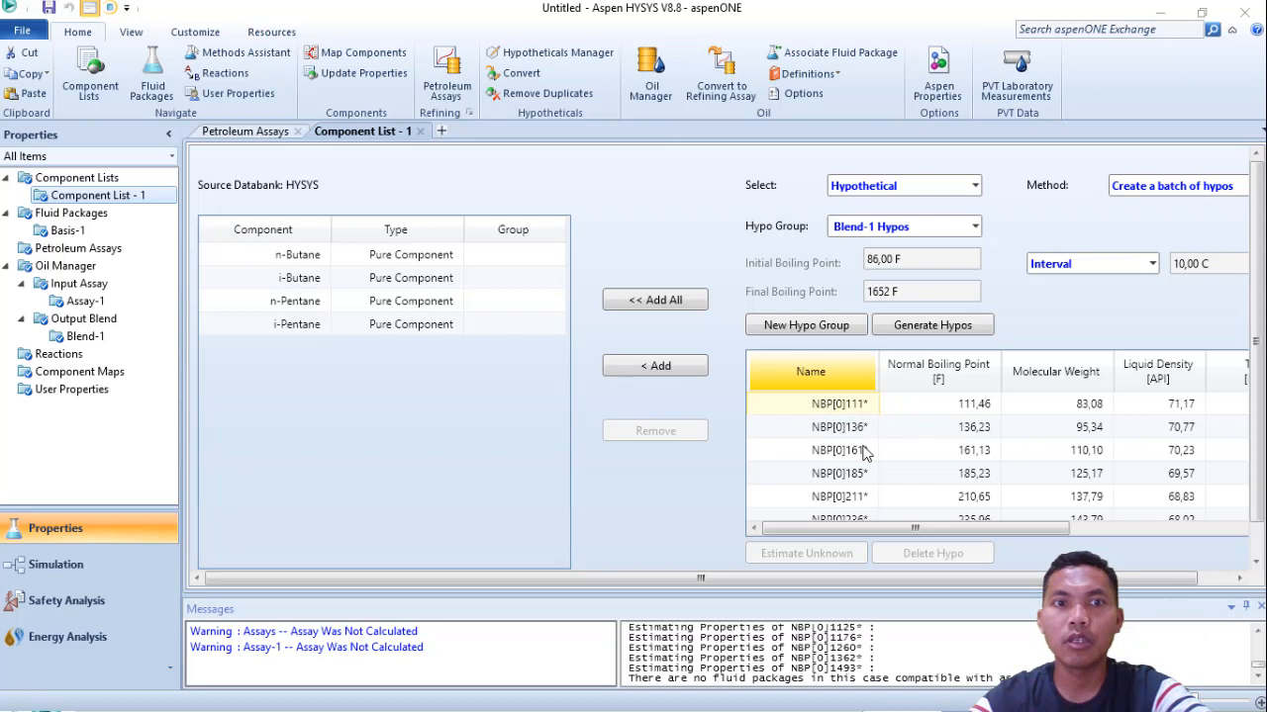
left_click(655, 302)
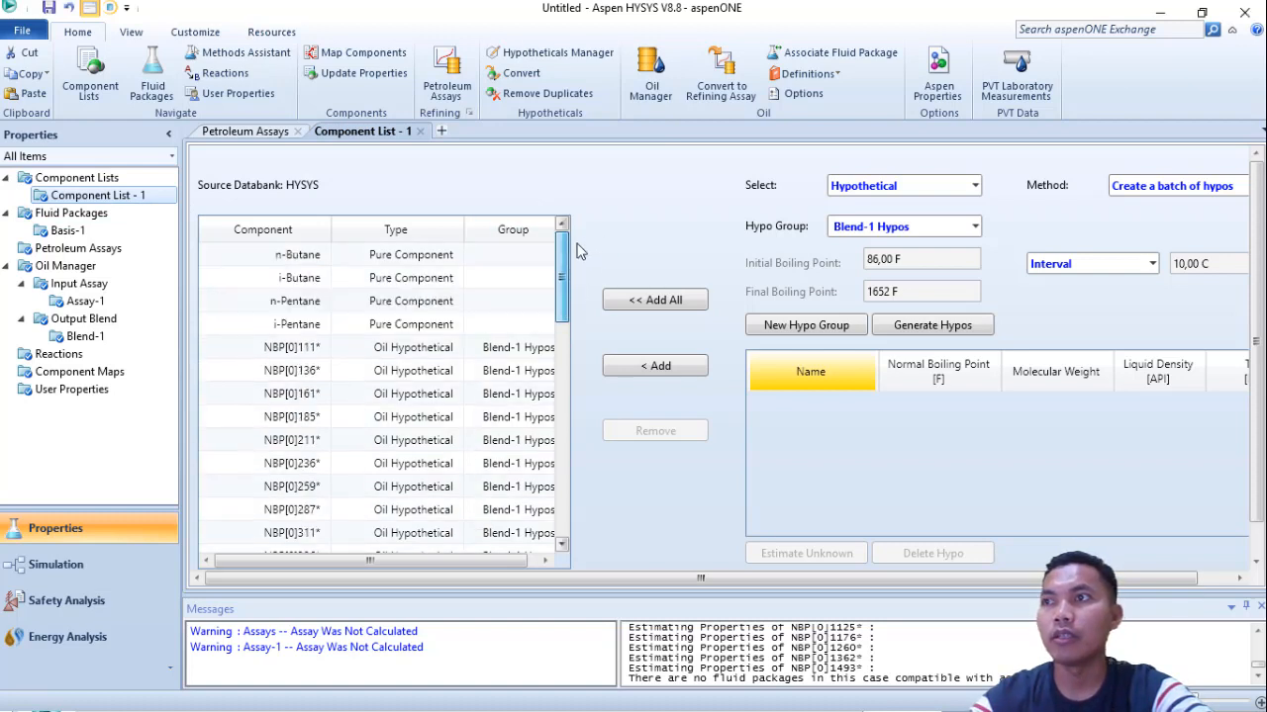
left_click_drag(560, 275, 560, 226)
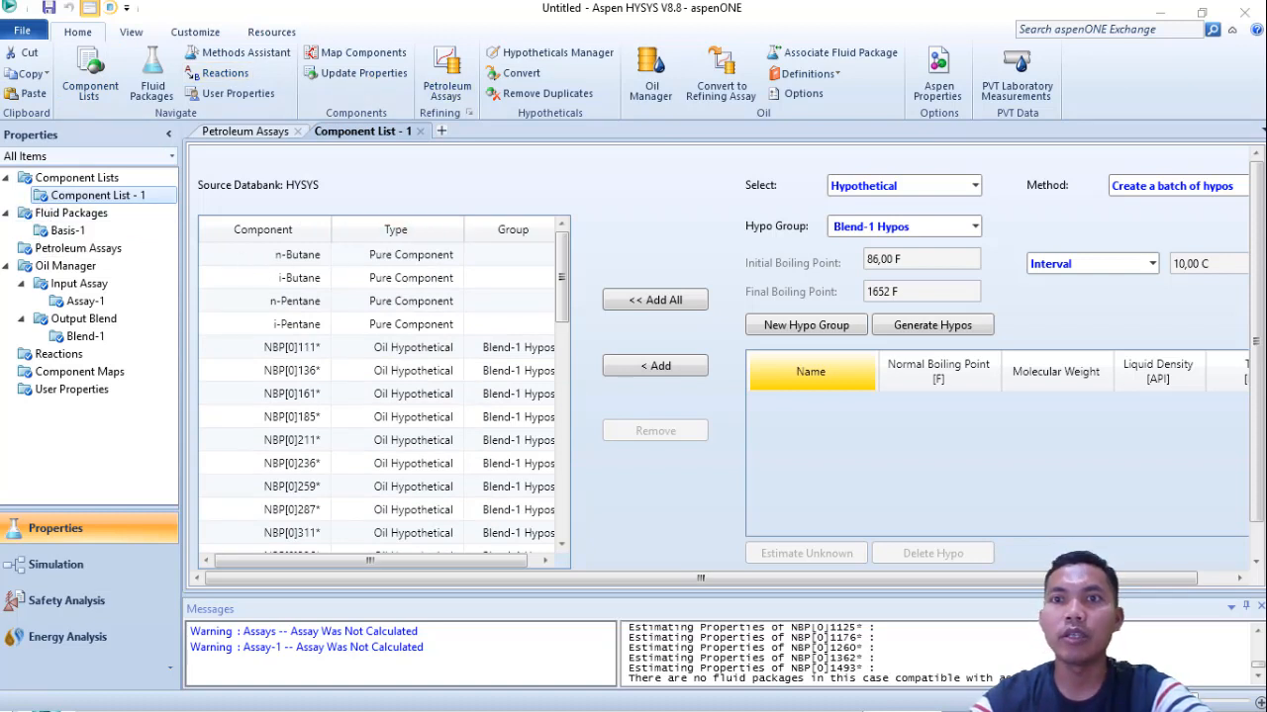
- Install the Blend-1 oil from the Oil Manager into the main flowsheet as a stream named Feed
left_click(62, 266)
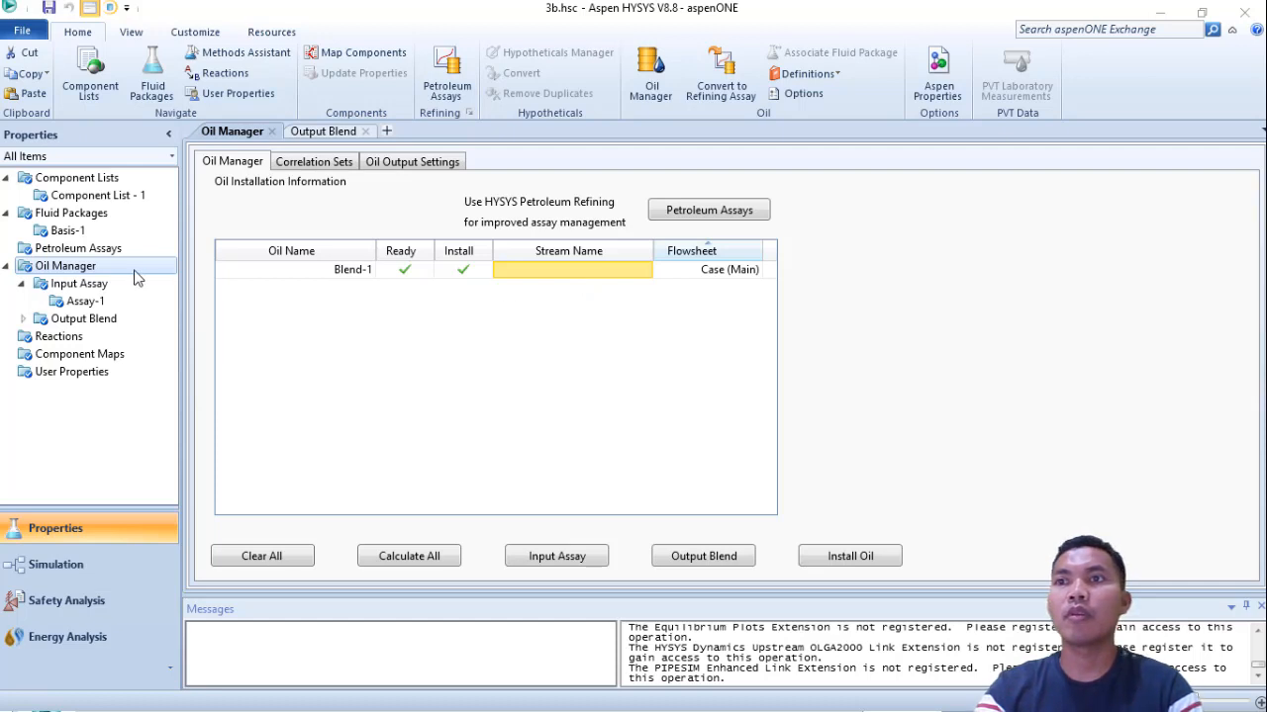
left_click(850, 556)
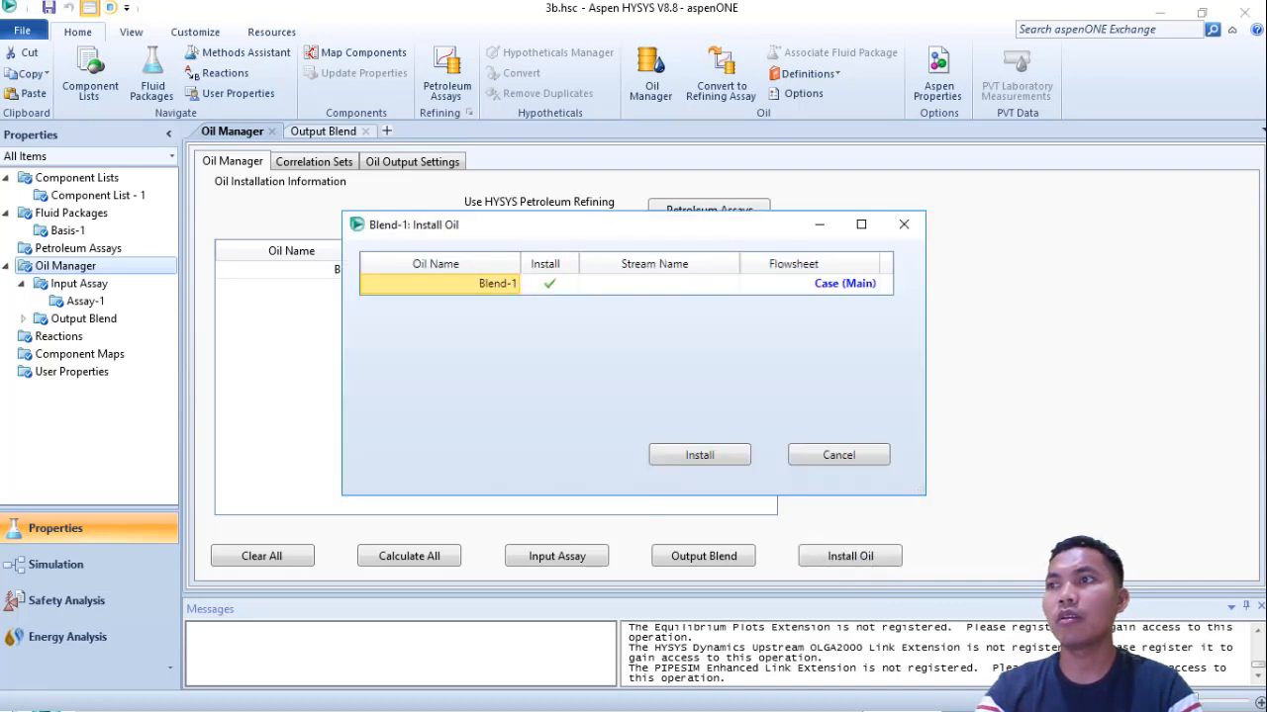
left_click(654, 284)
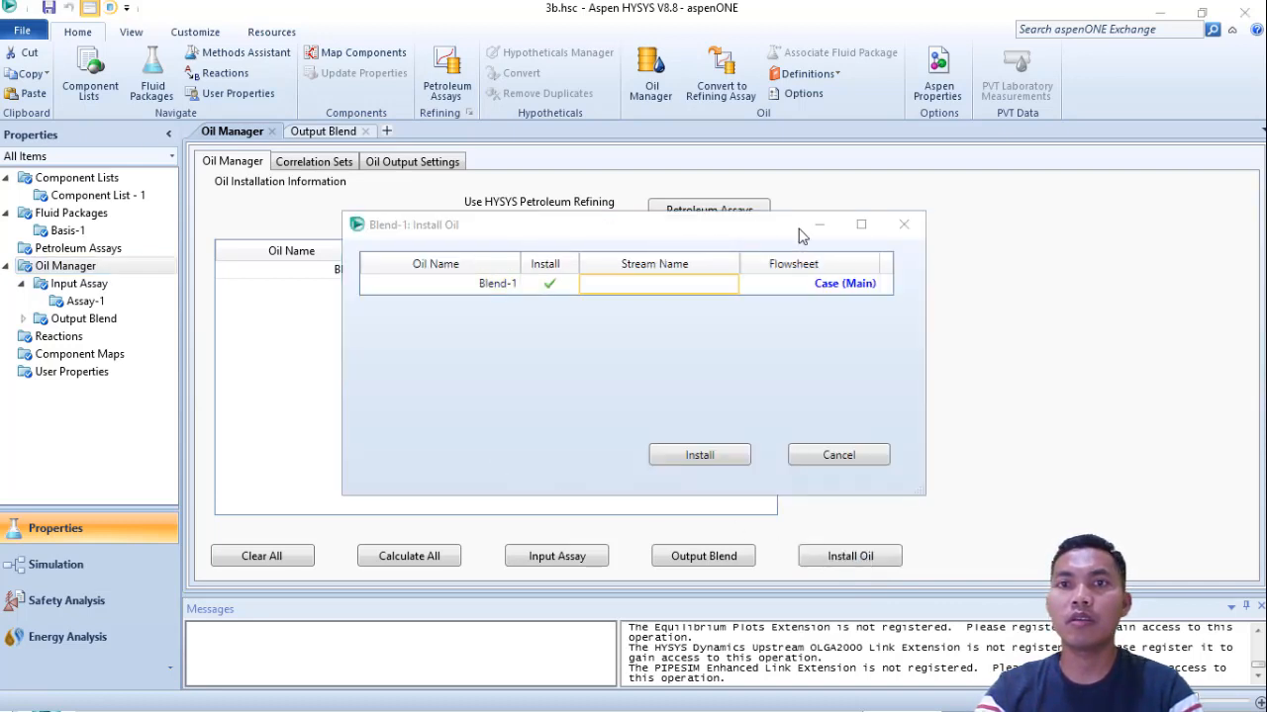
left_click(658, 285)
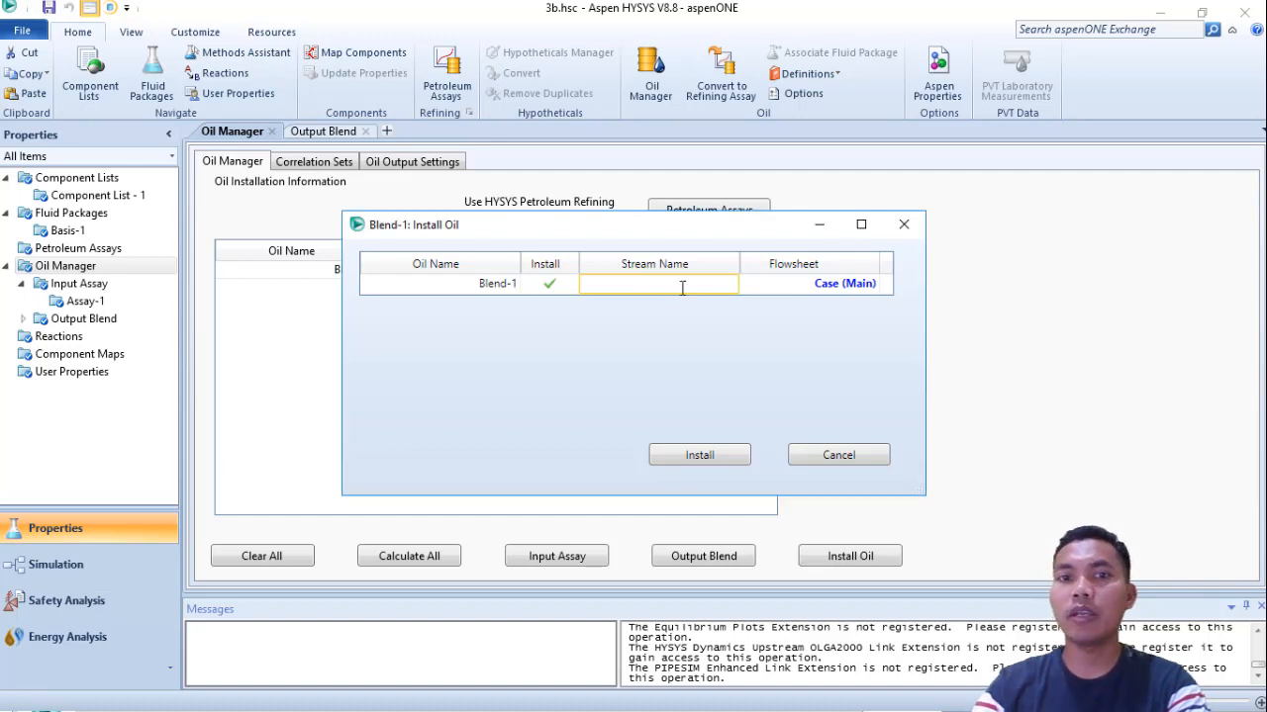
type("Feed")
key("Return")
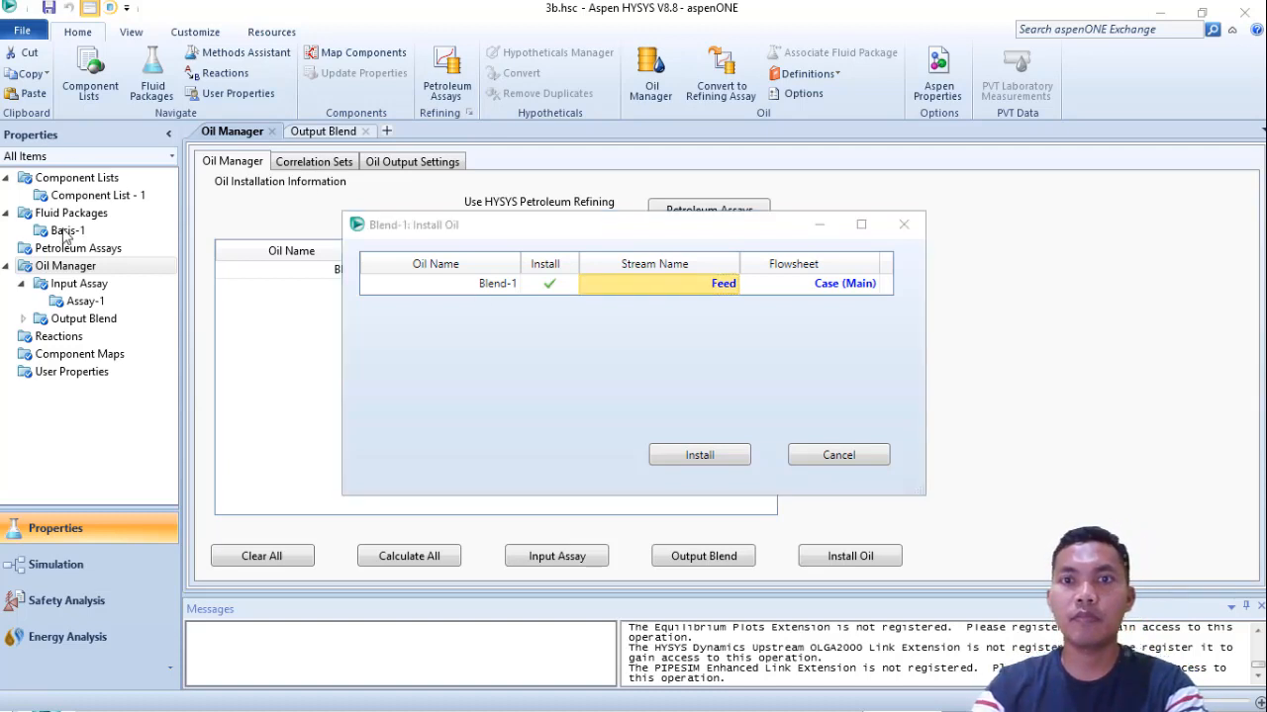
left_click(709, 450)
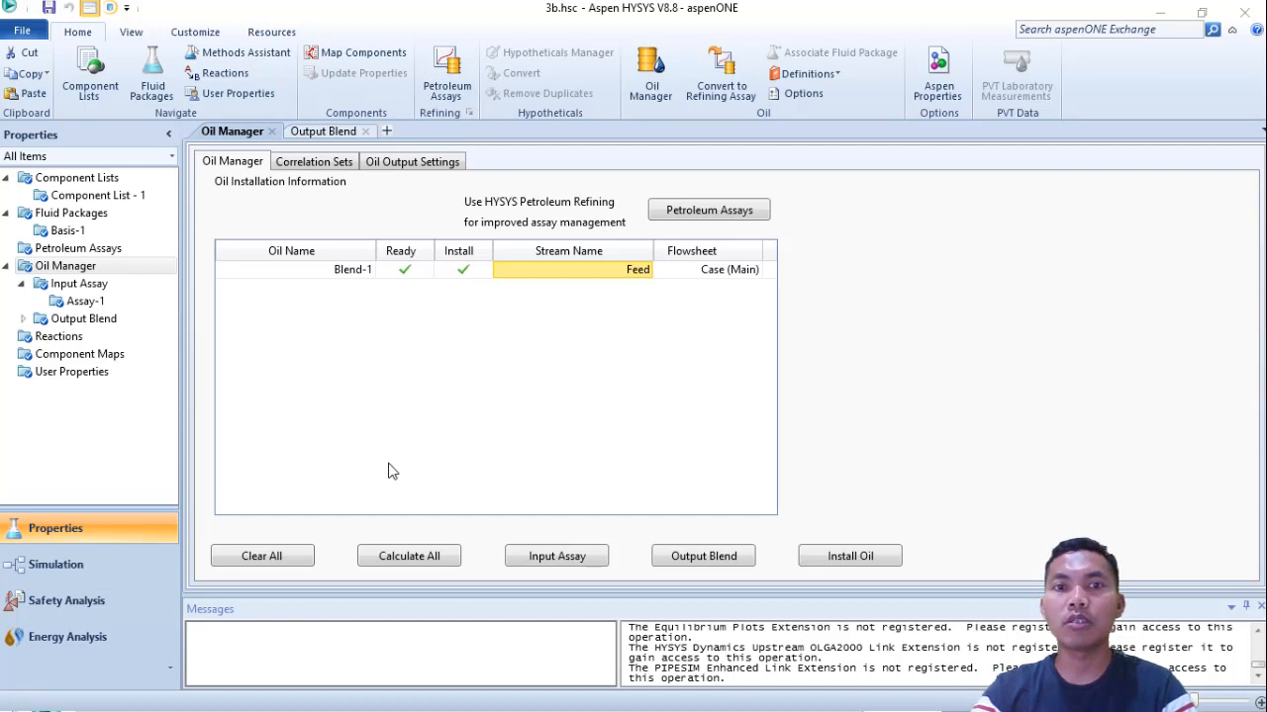
- Switch to the simulation environment and examine the Feed stream's conditions and composition
left_click(122, 578)
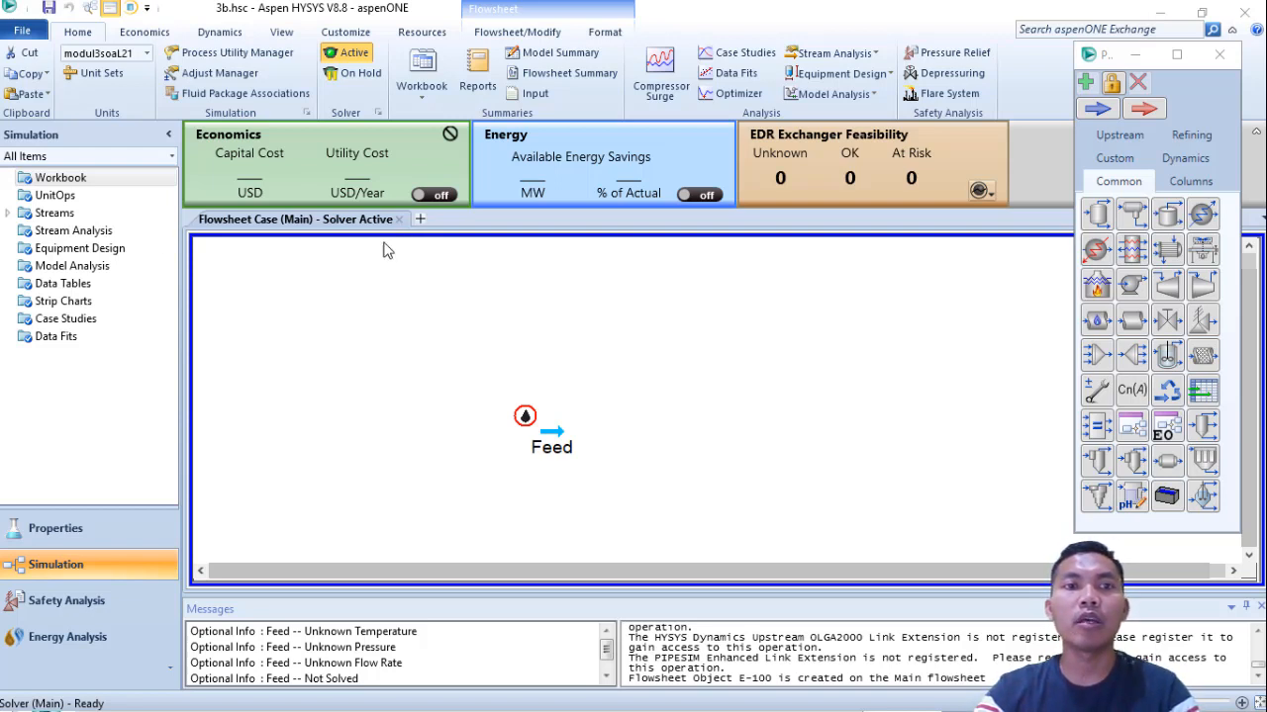
double_click(557, 437)
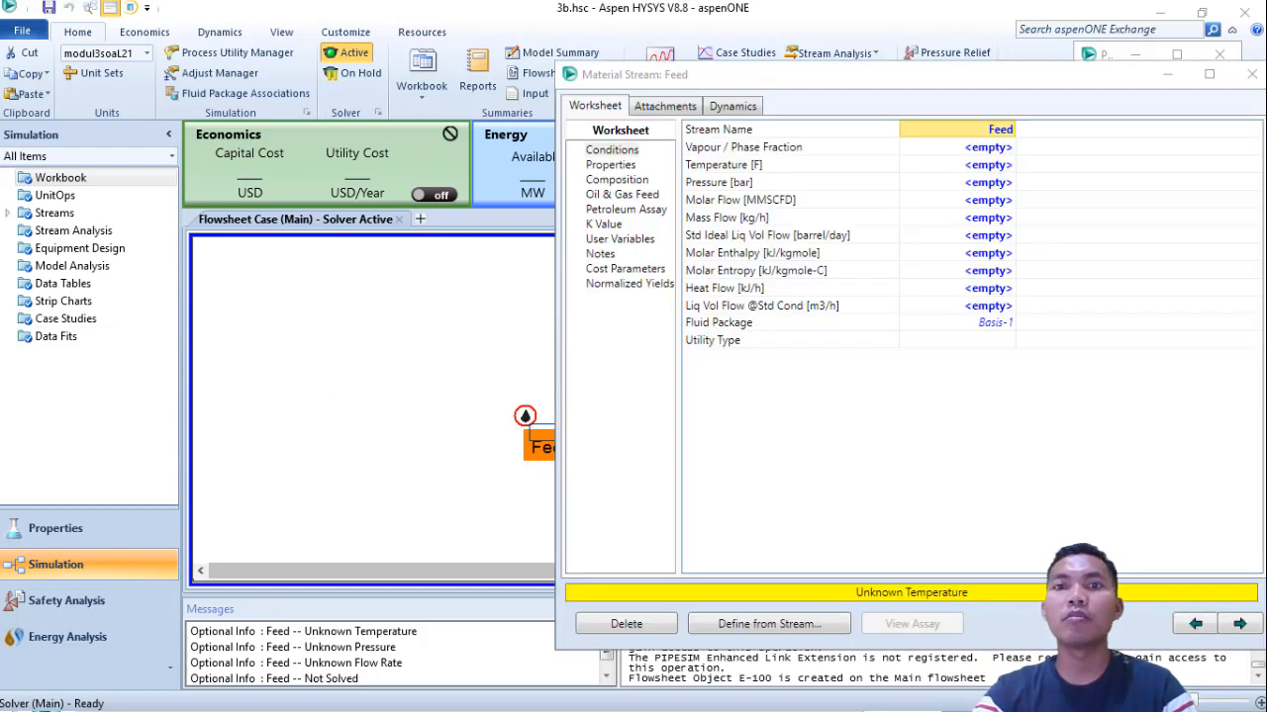
left_click(644, 182)
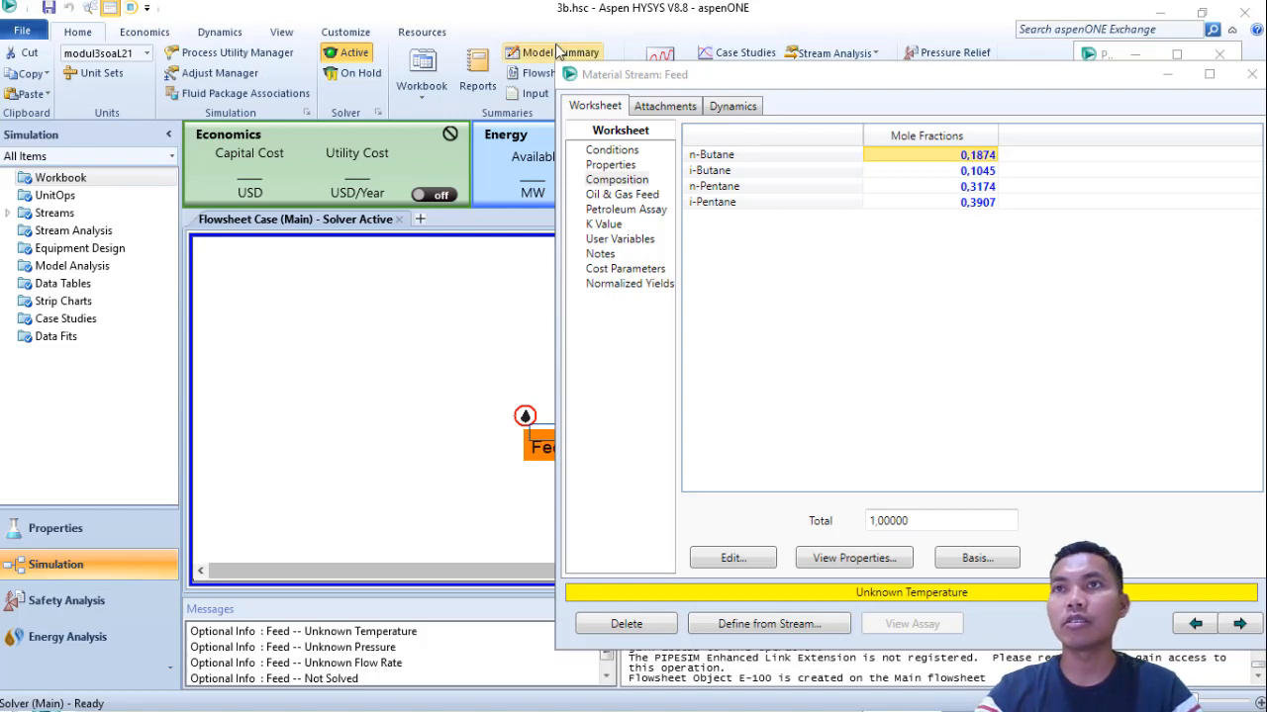
- Save the case under its existing name and close the Feed stream's window
left_click(20, 32)
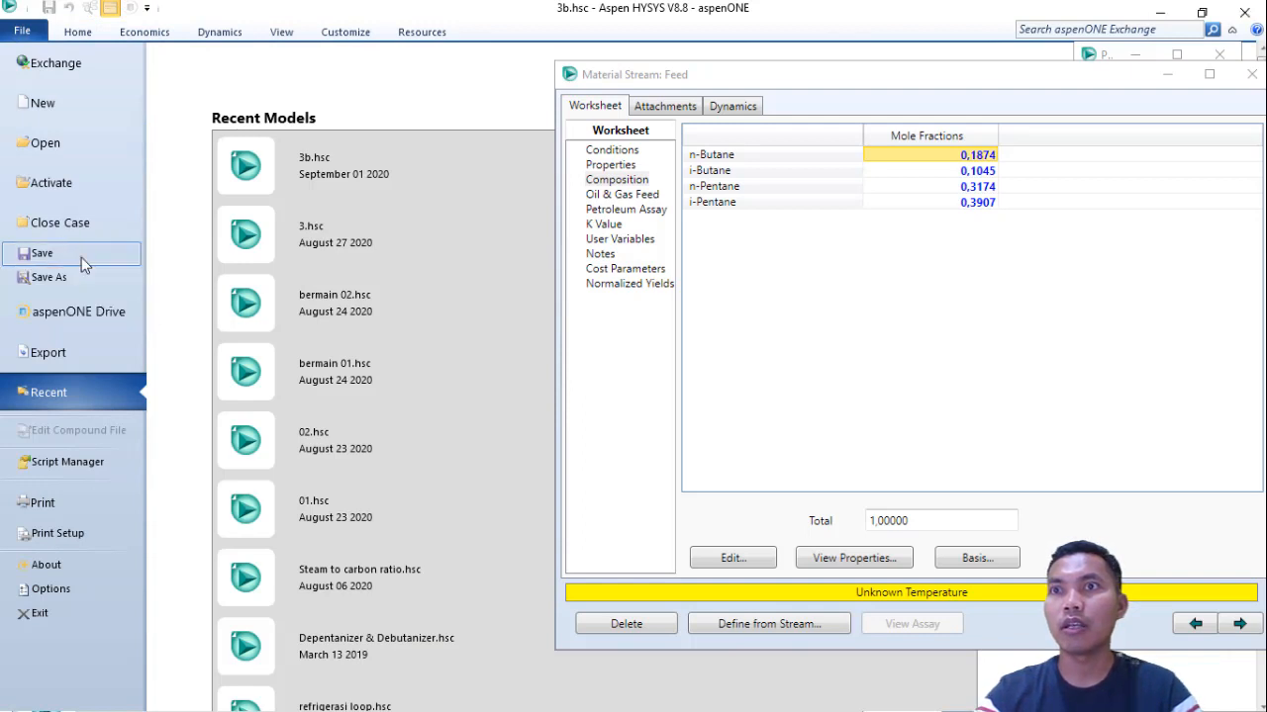
left_click(41, 254)
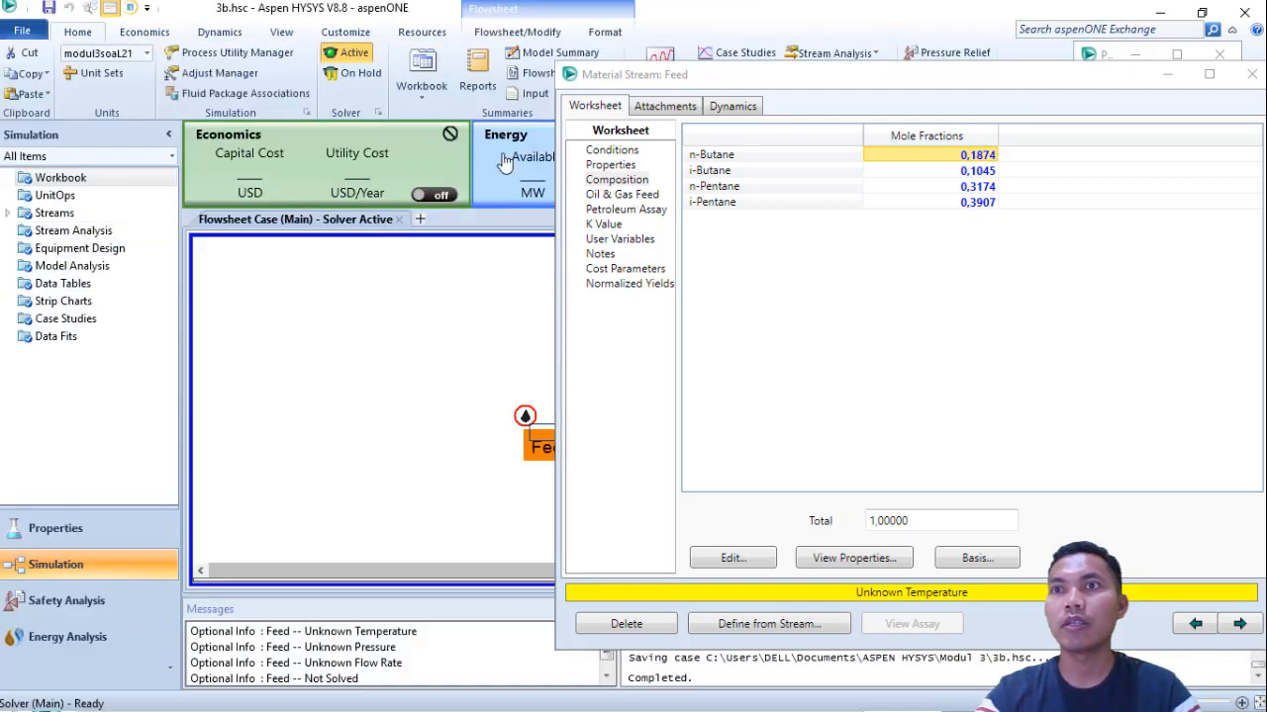
left_click_drag(1075, 81, 689, 99)
left_click(600, 4)
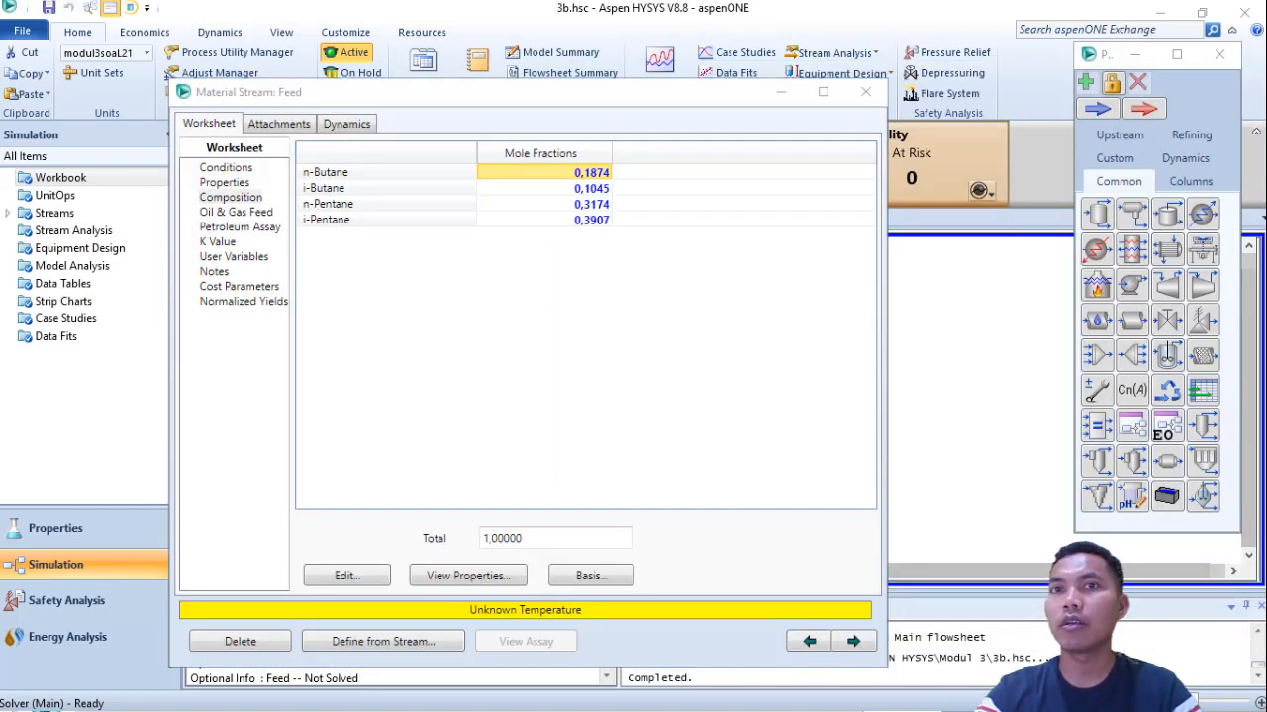
left_click(866, 92)
left_click(477, 441)
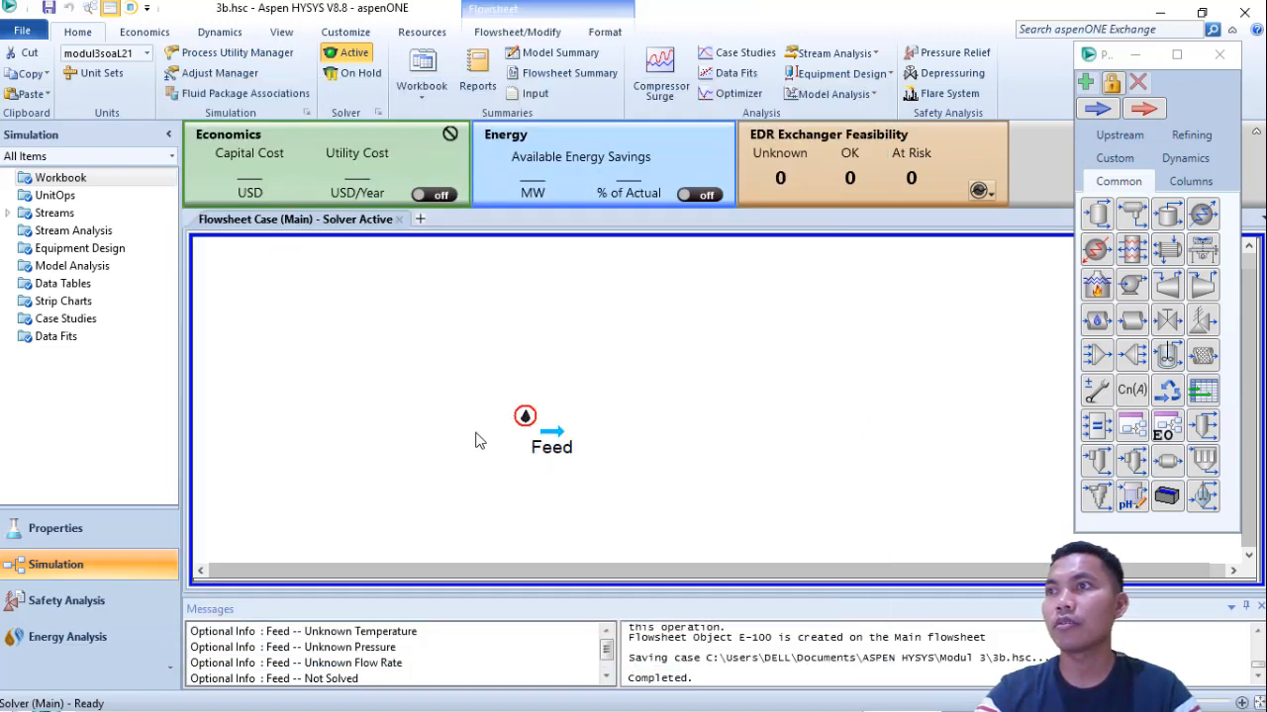